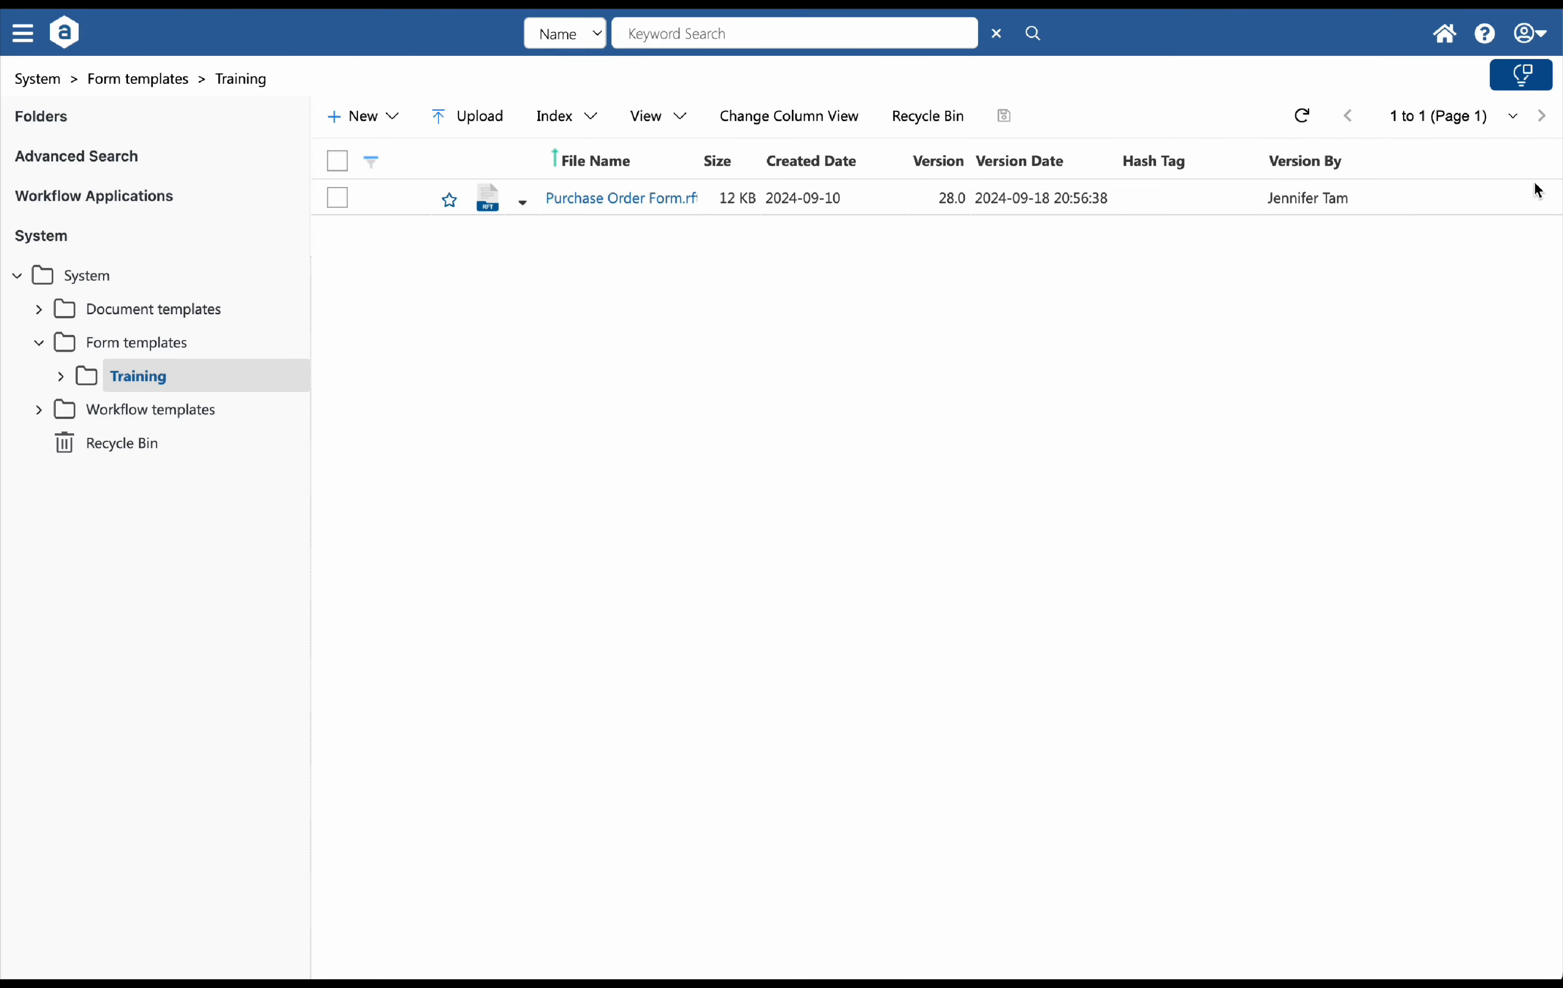
Open the Document Profile settings from the account menu
left_click(1527, 34)
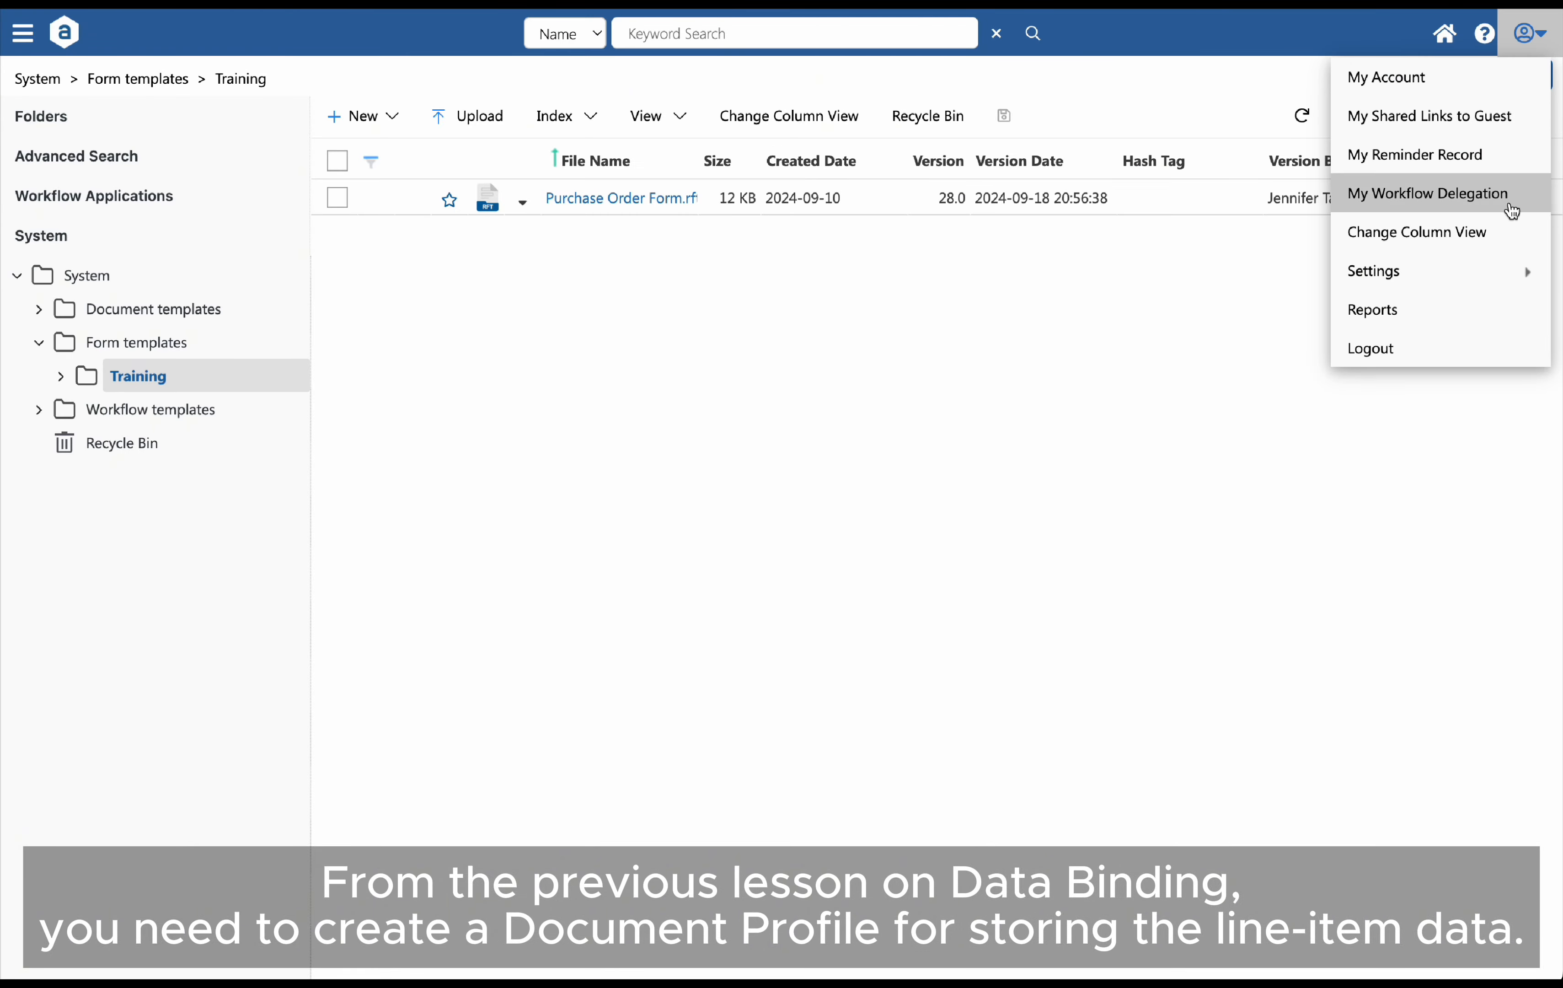
mouse_move(1495, 265)
mouse_move(1307, 320)
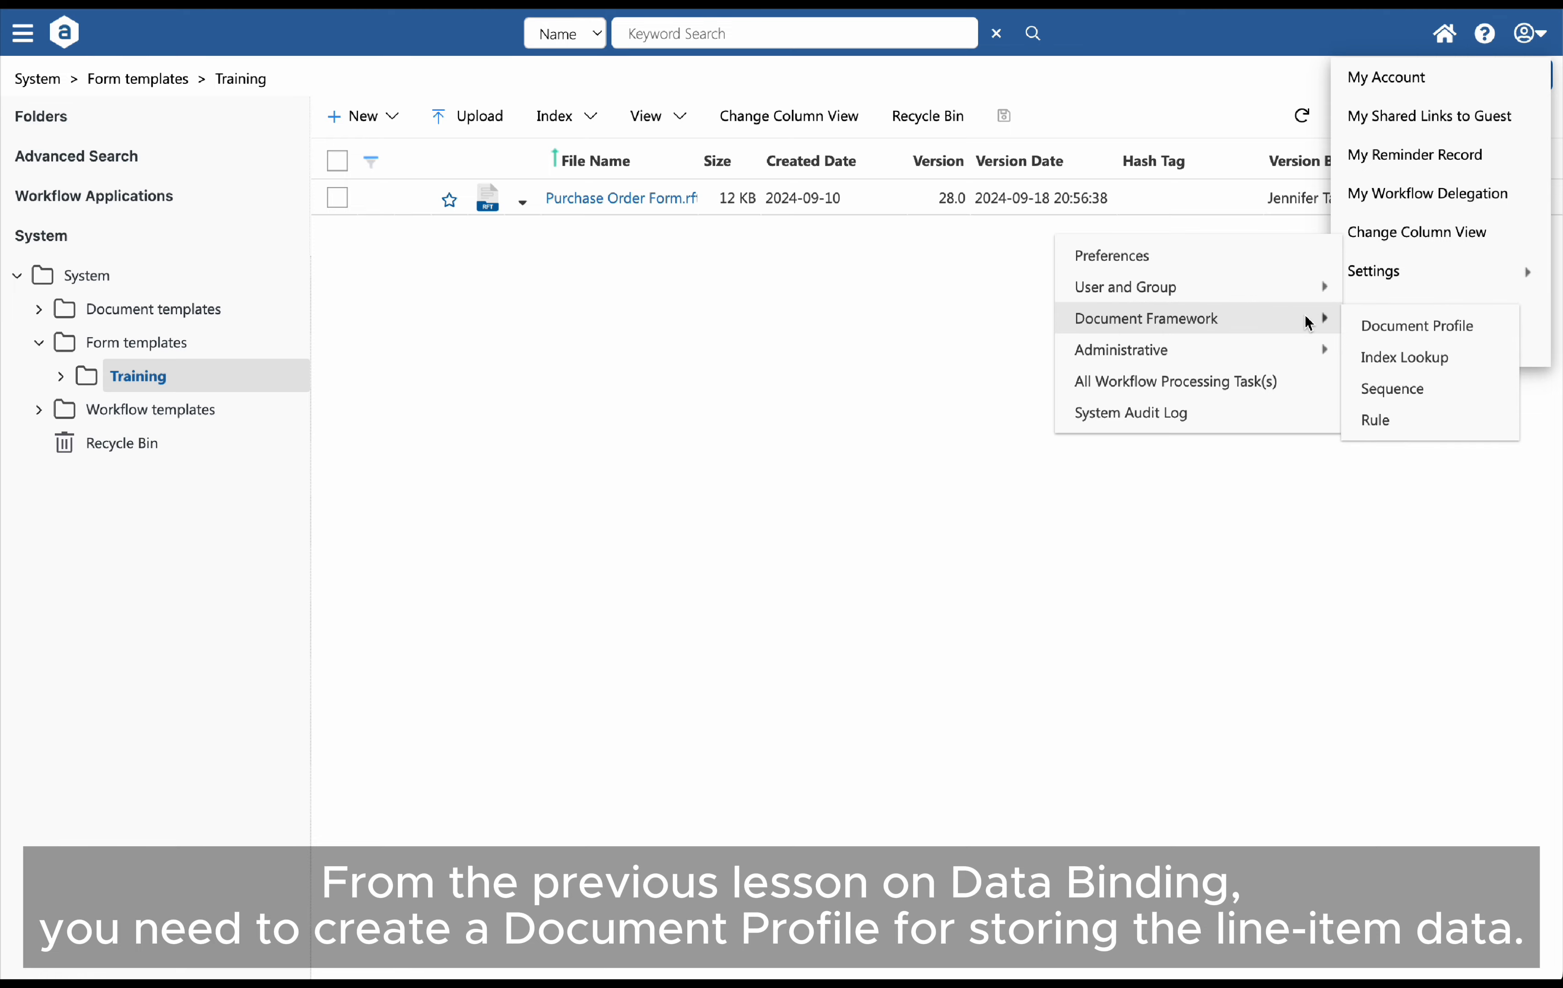
left_click(1436, 326)
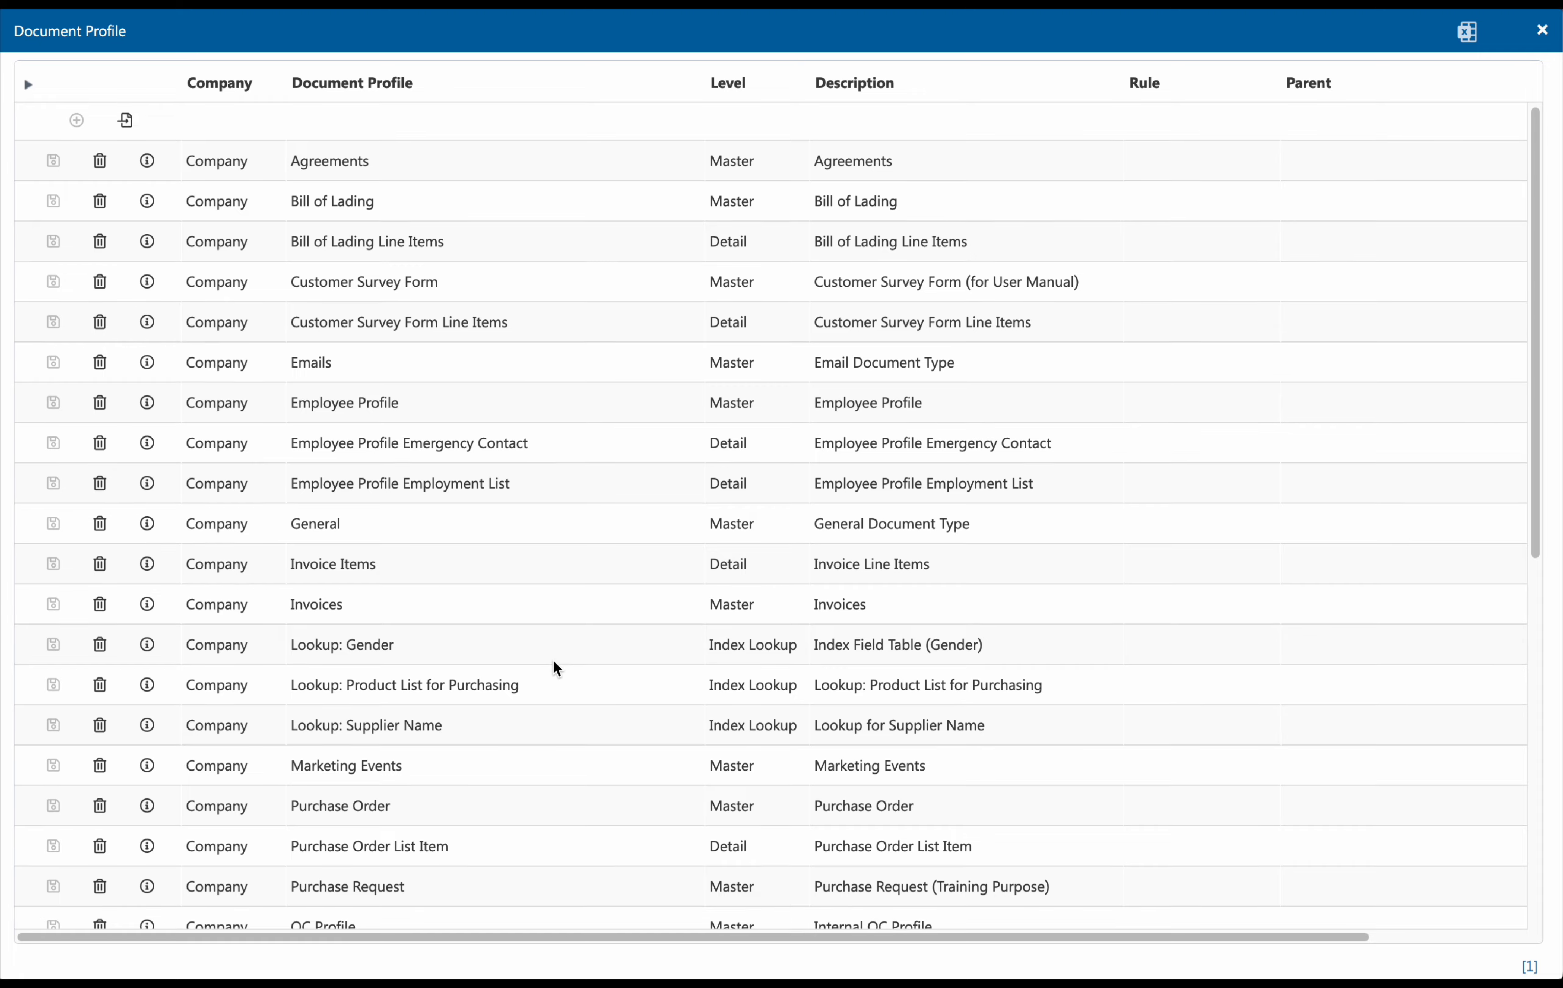
Examine the existing Purchase Request profile in the document profile list
scroll(555, 657, "down", 5)
left_click(400, 574)
left_click_drag(400, 574, 289, 575)
left_click(444, 581)
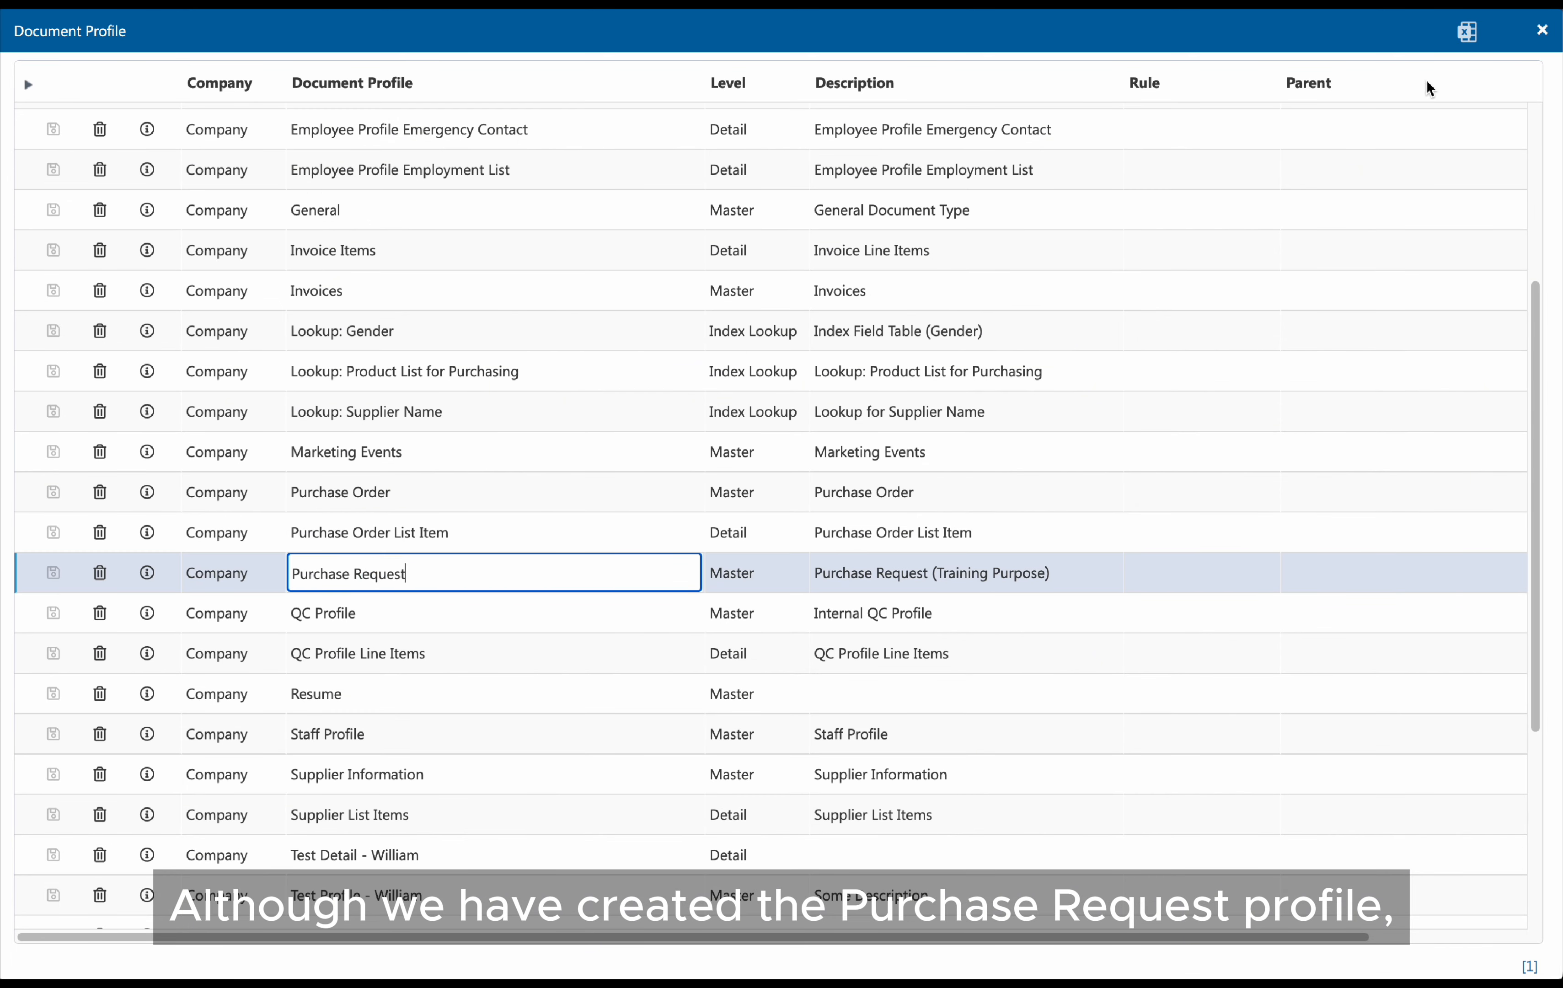
scroll(681, 271, "up", 2)
scroll(681, 279, "up", 4)
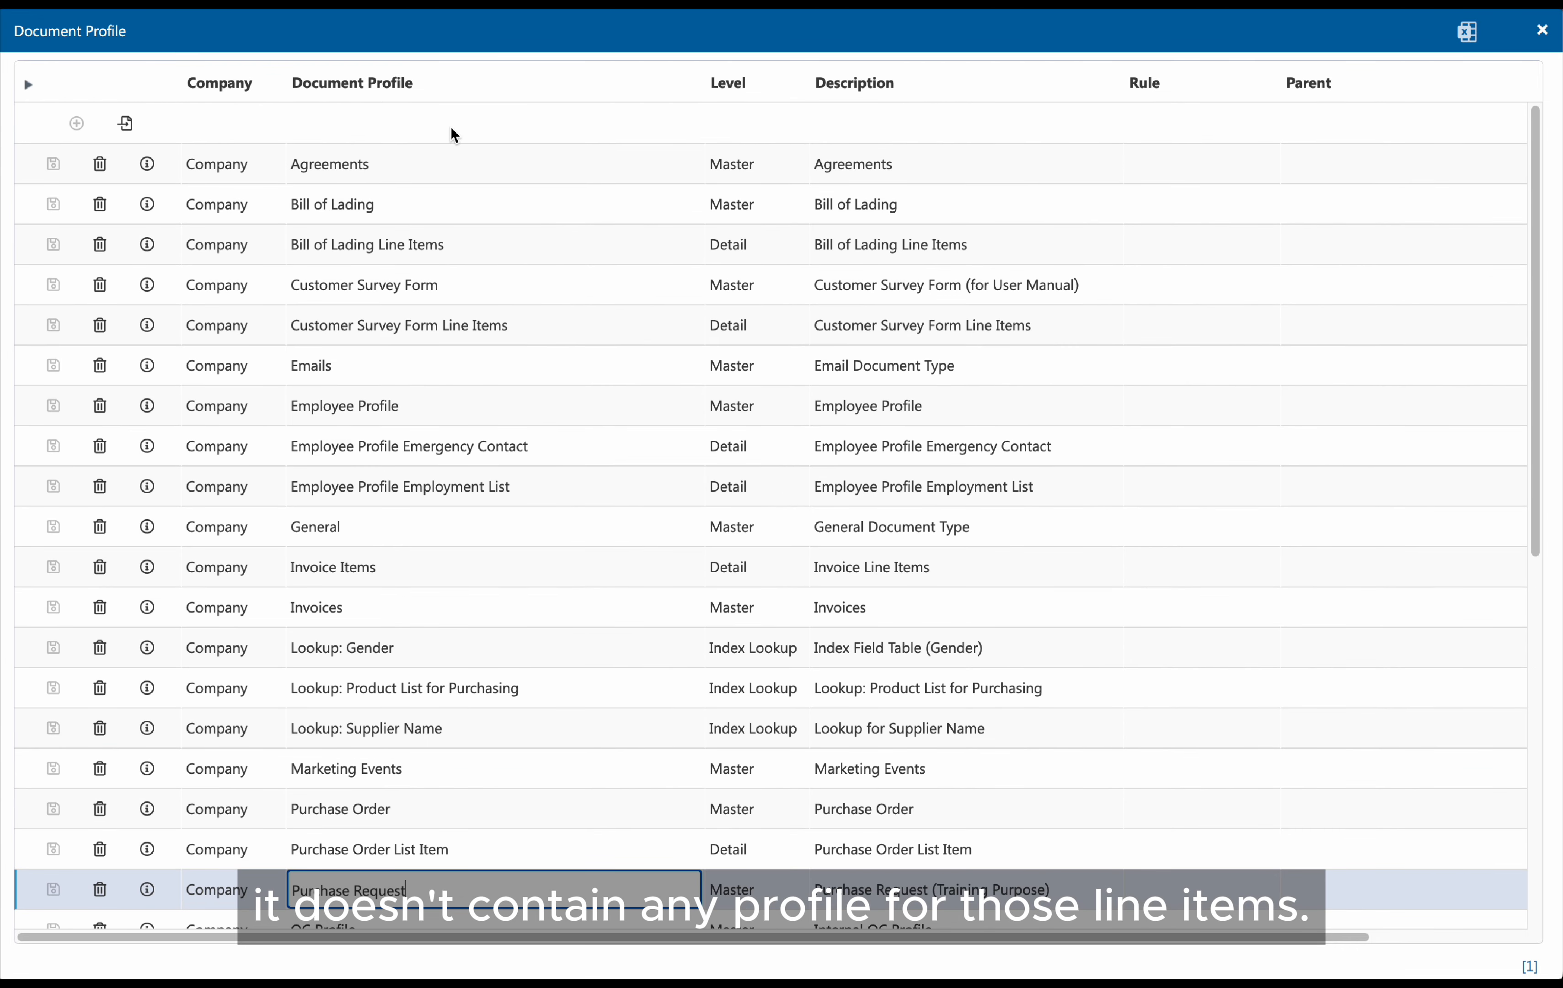
Add a new document profile named Purchase Request Line Item at Detail level
left_click(449, 123)
type("P")
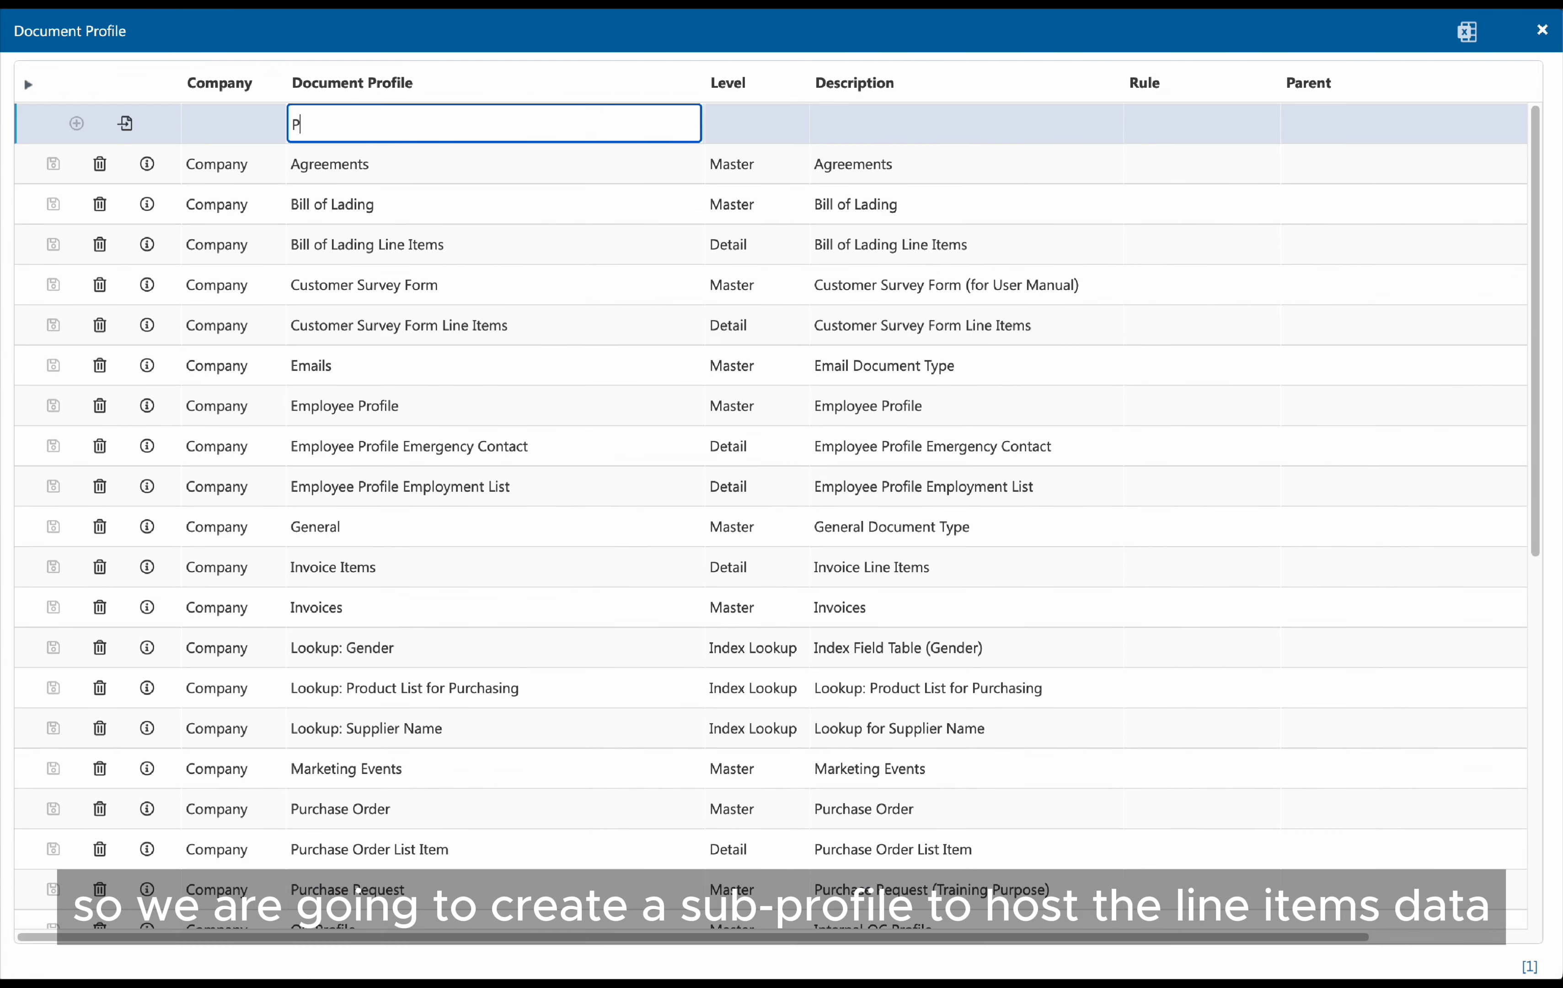
type("urchase Request Line Item")
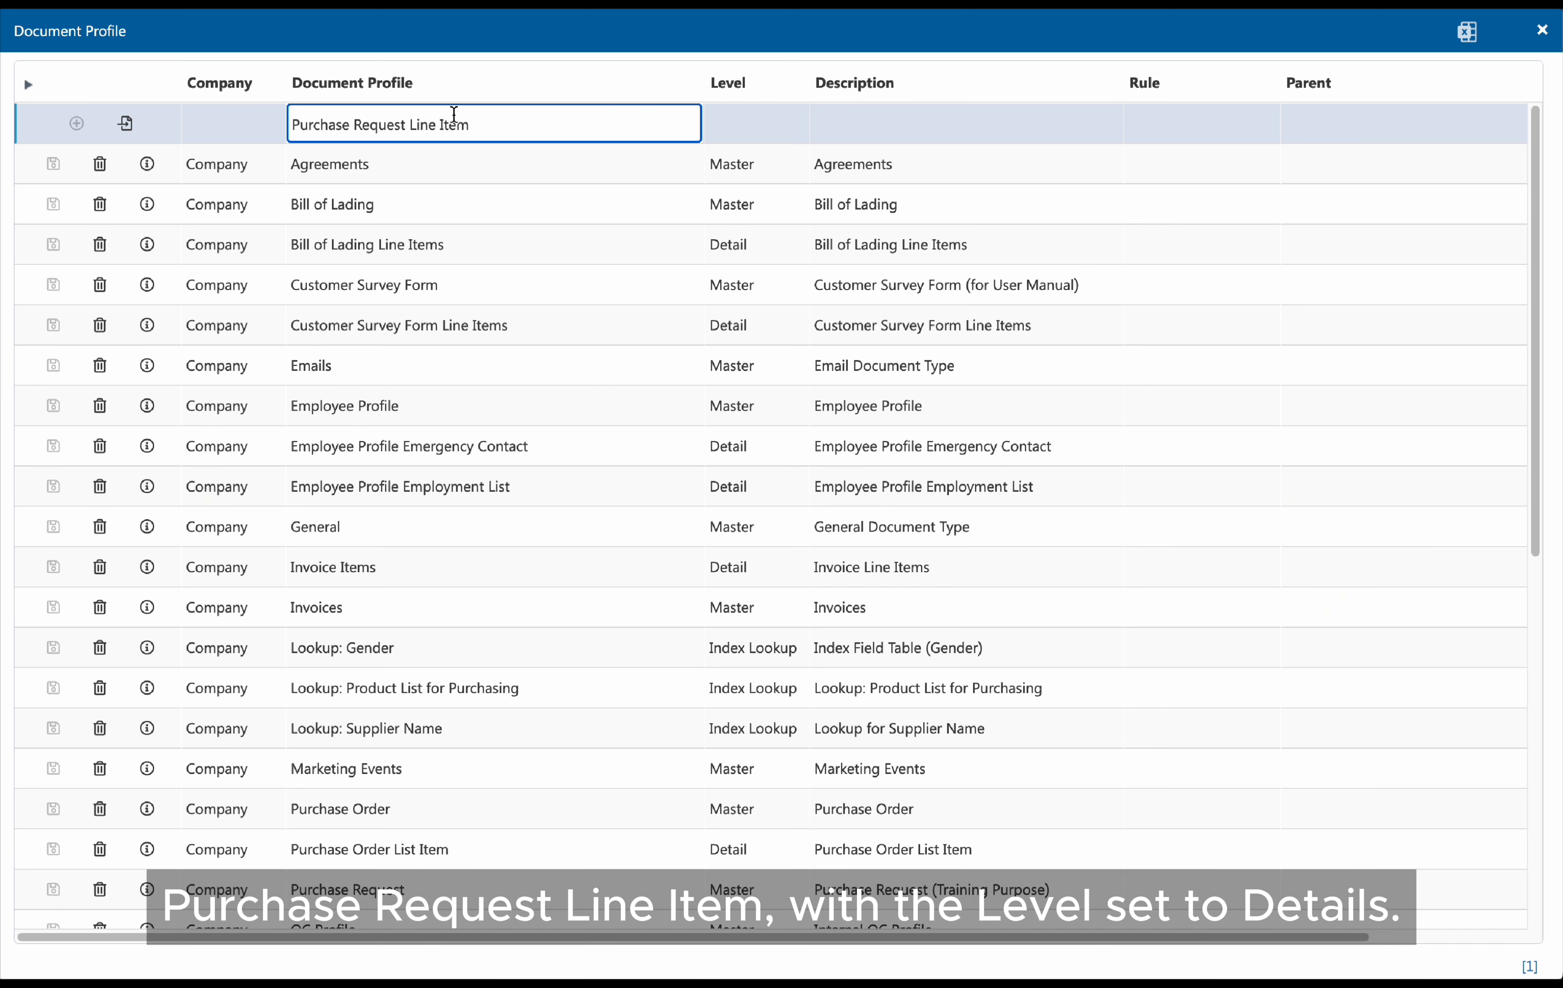
left_click(740, 120)
left_click(734, 155)
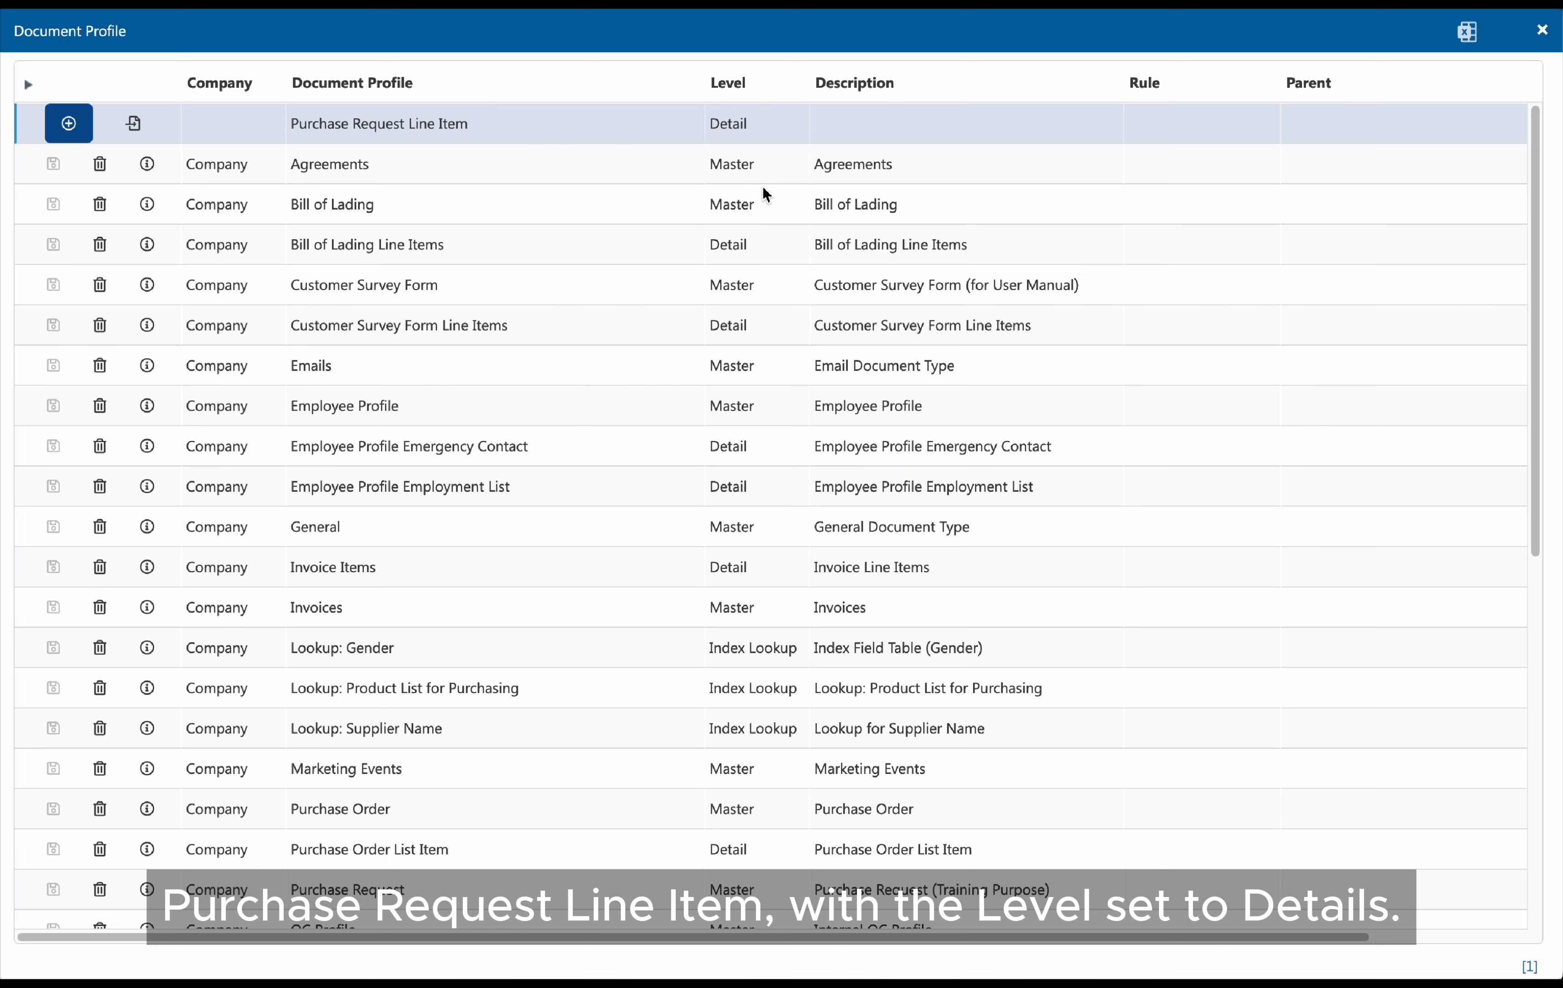
left_click(69, 123)
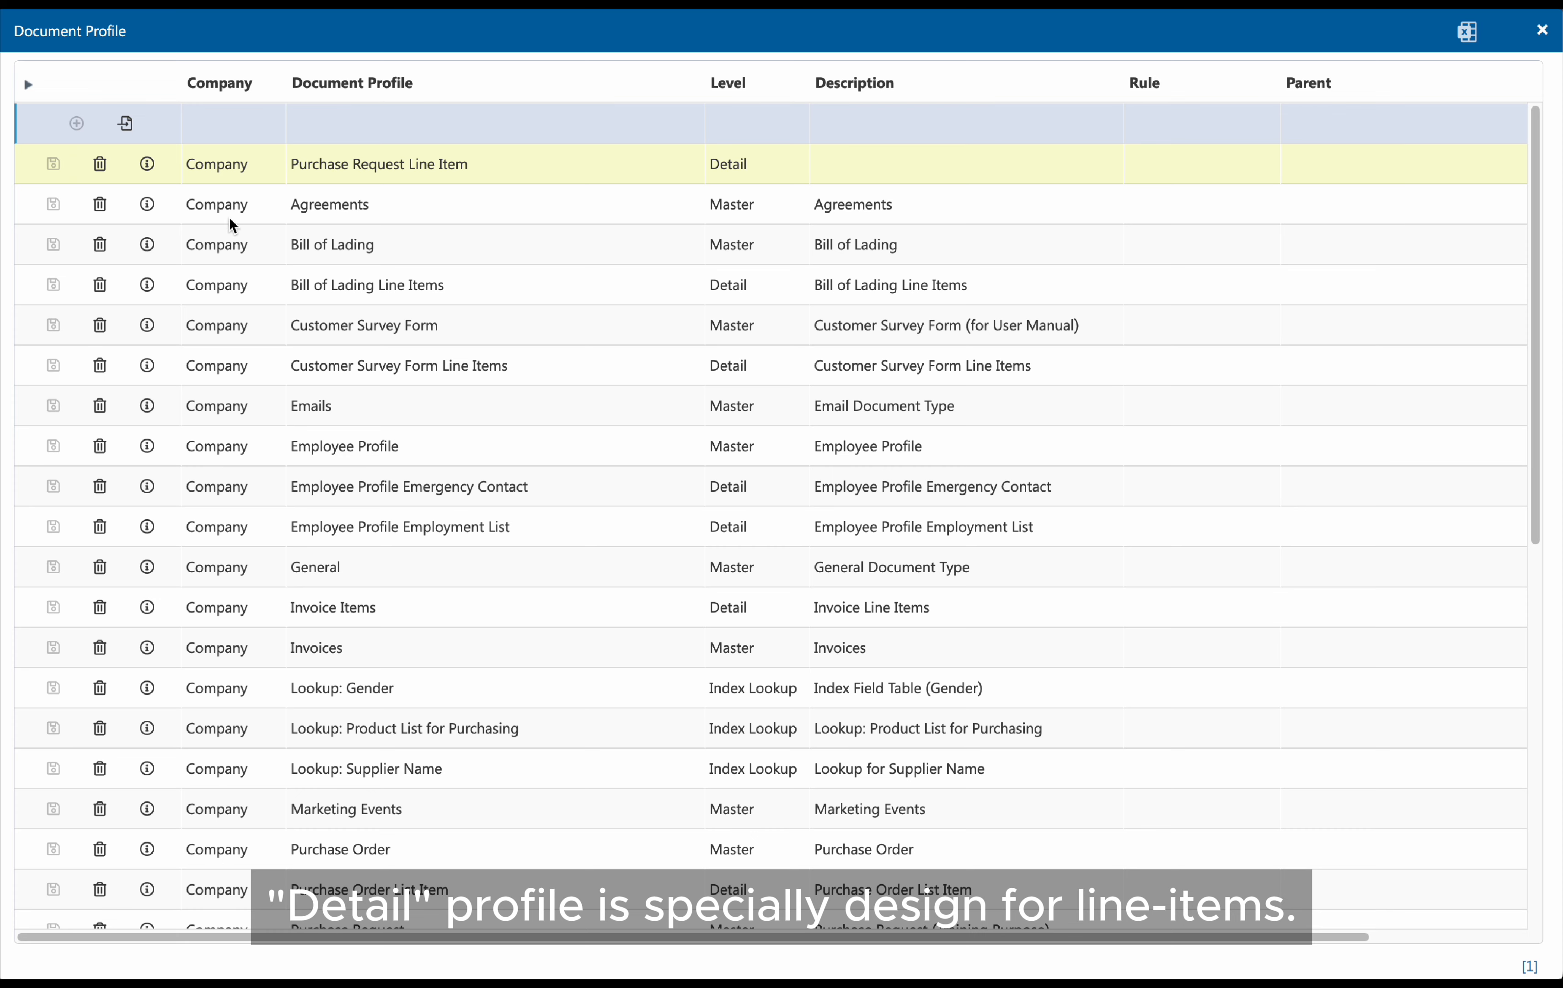
Open the new profile's fields and add a String field named Product Name with length 30
left_click(156, 174)
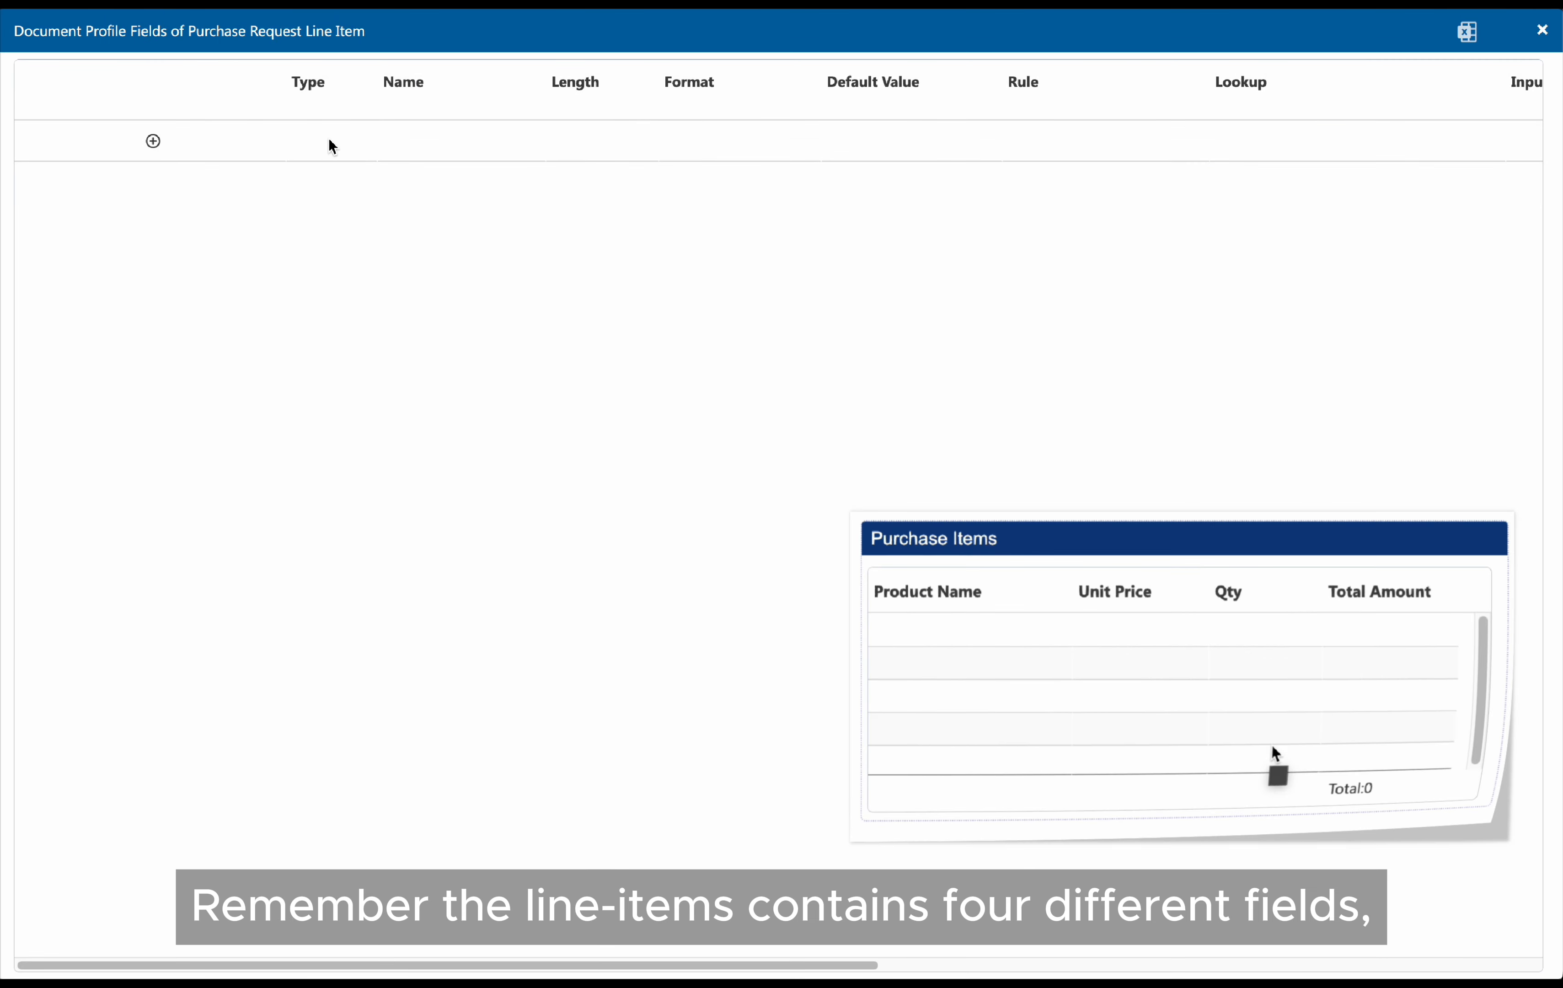
left_click(330, 145)
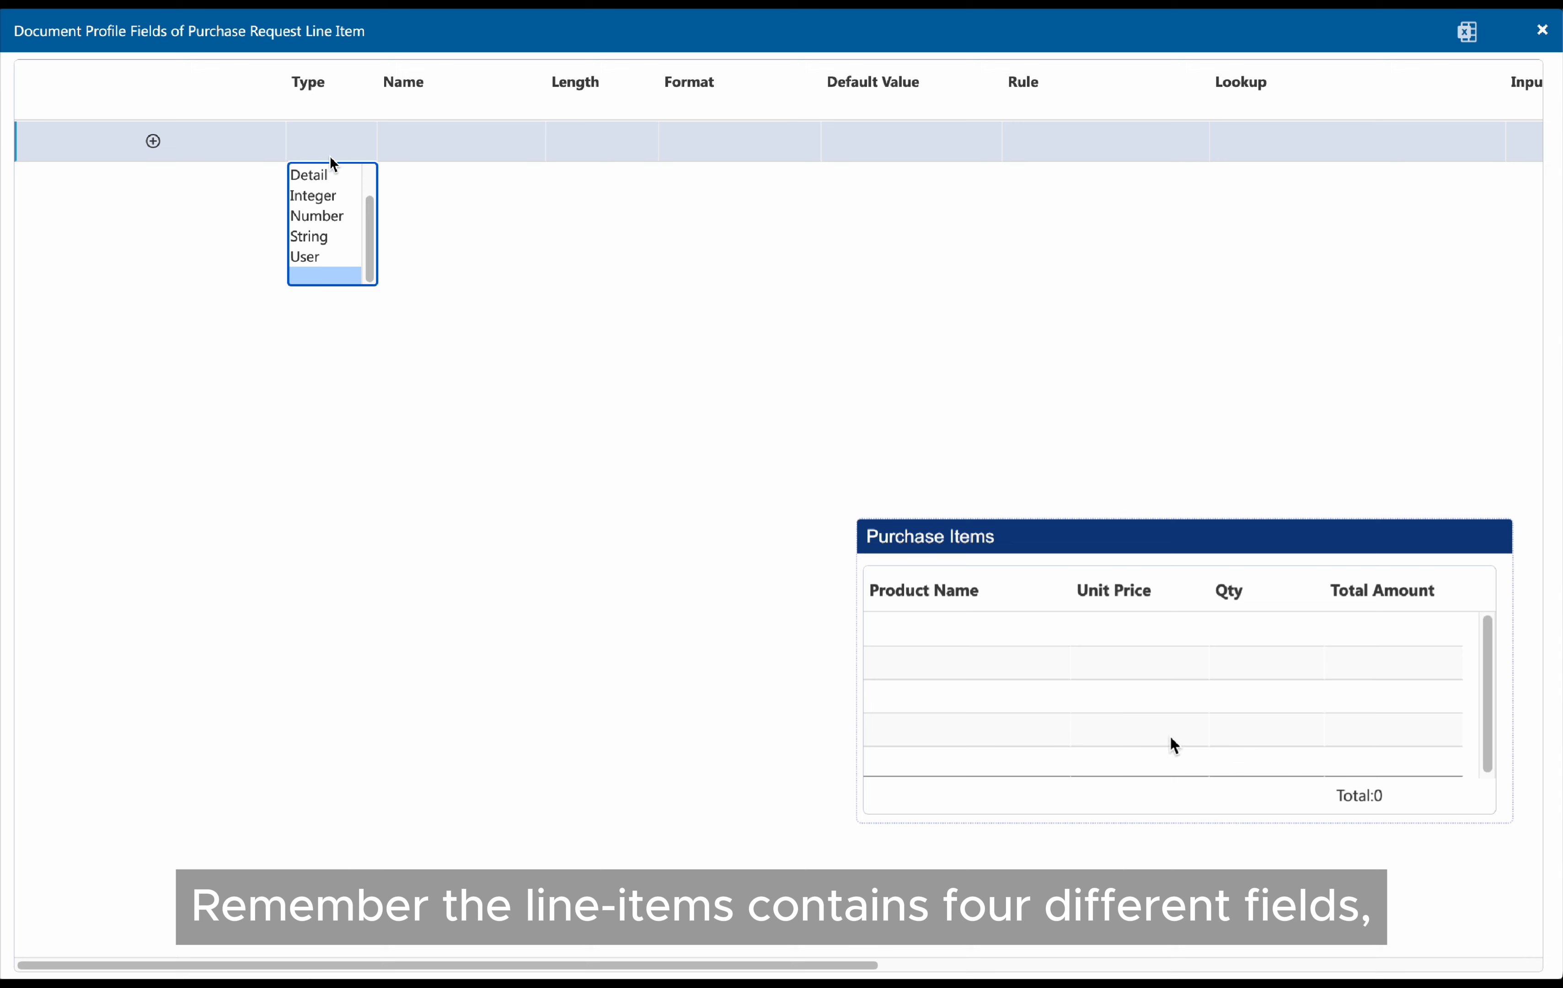
left_click(325, 236)
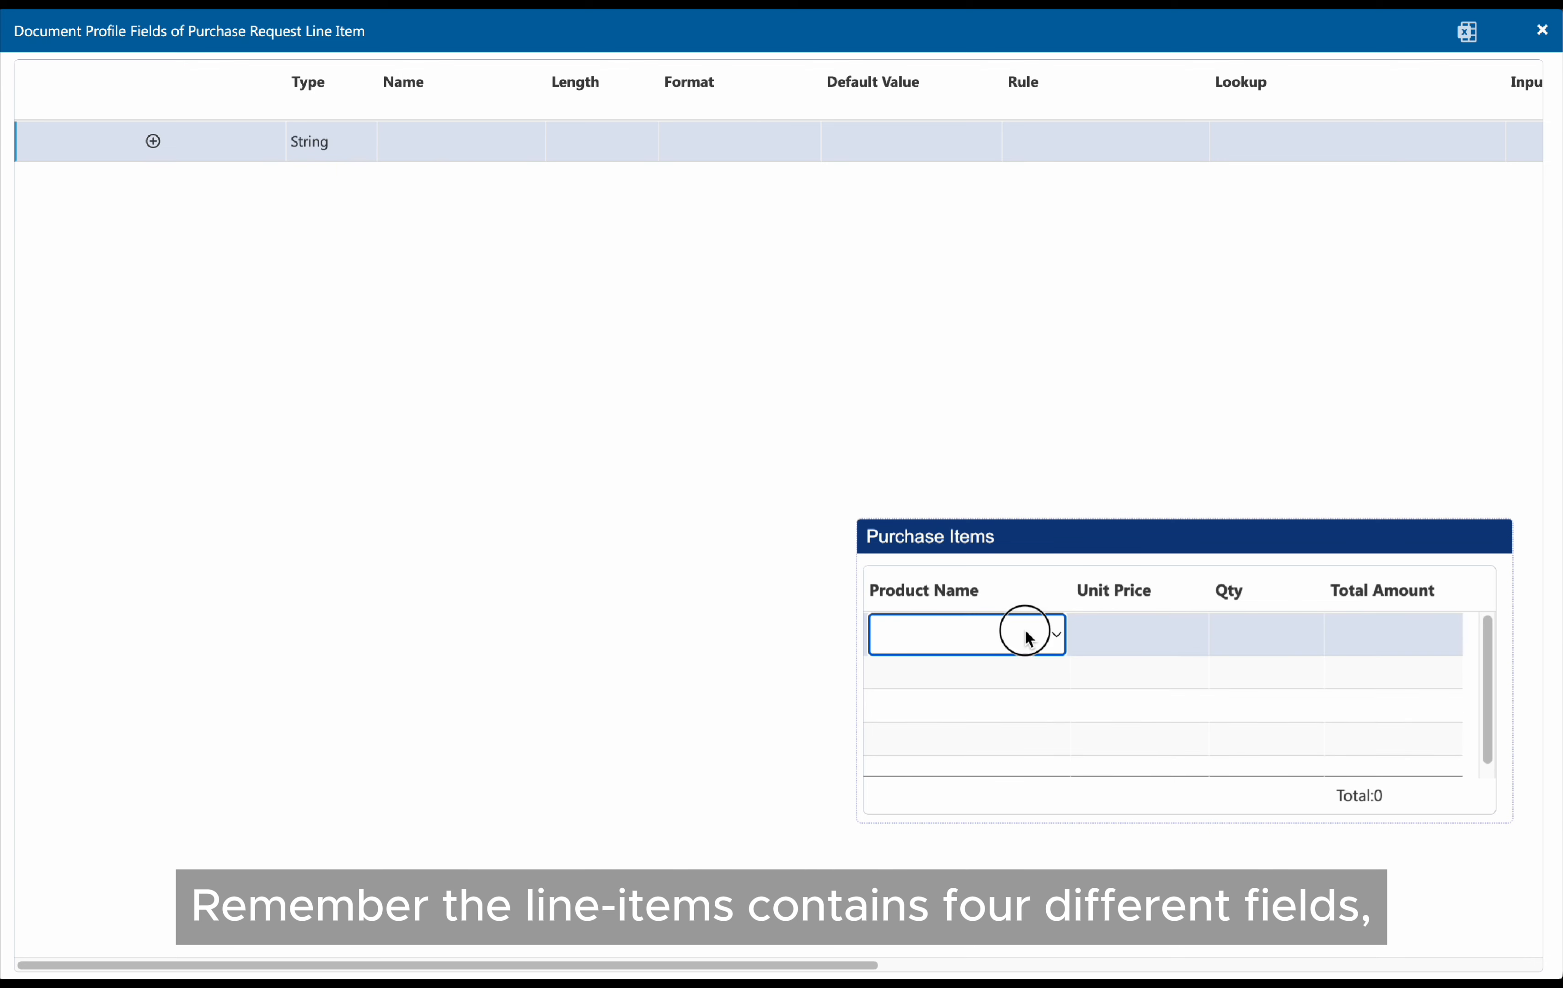
left_click(439, 142)
type("Product ")
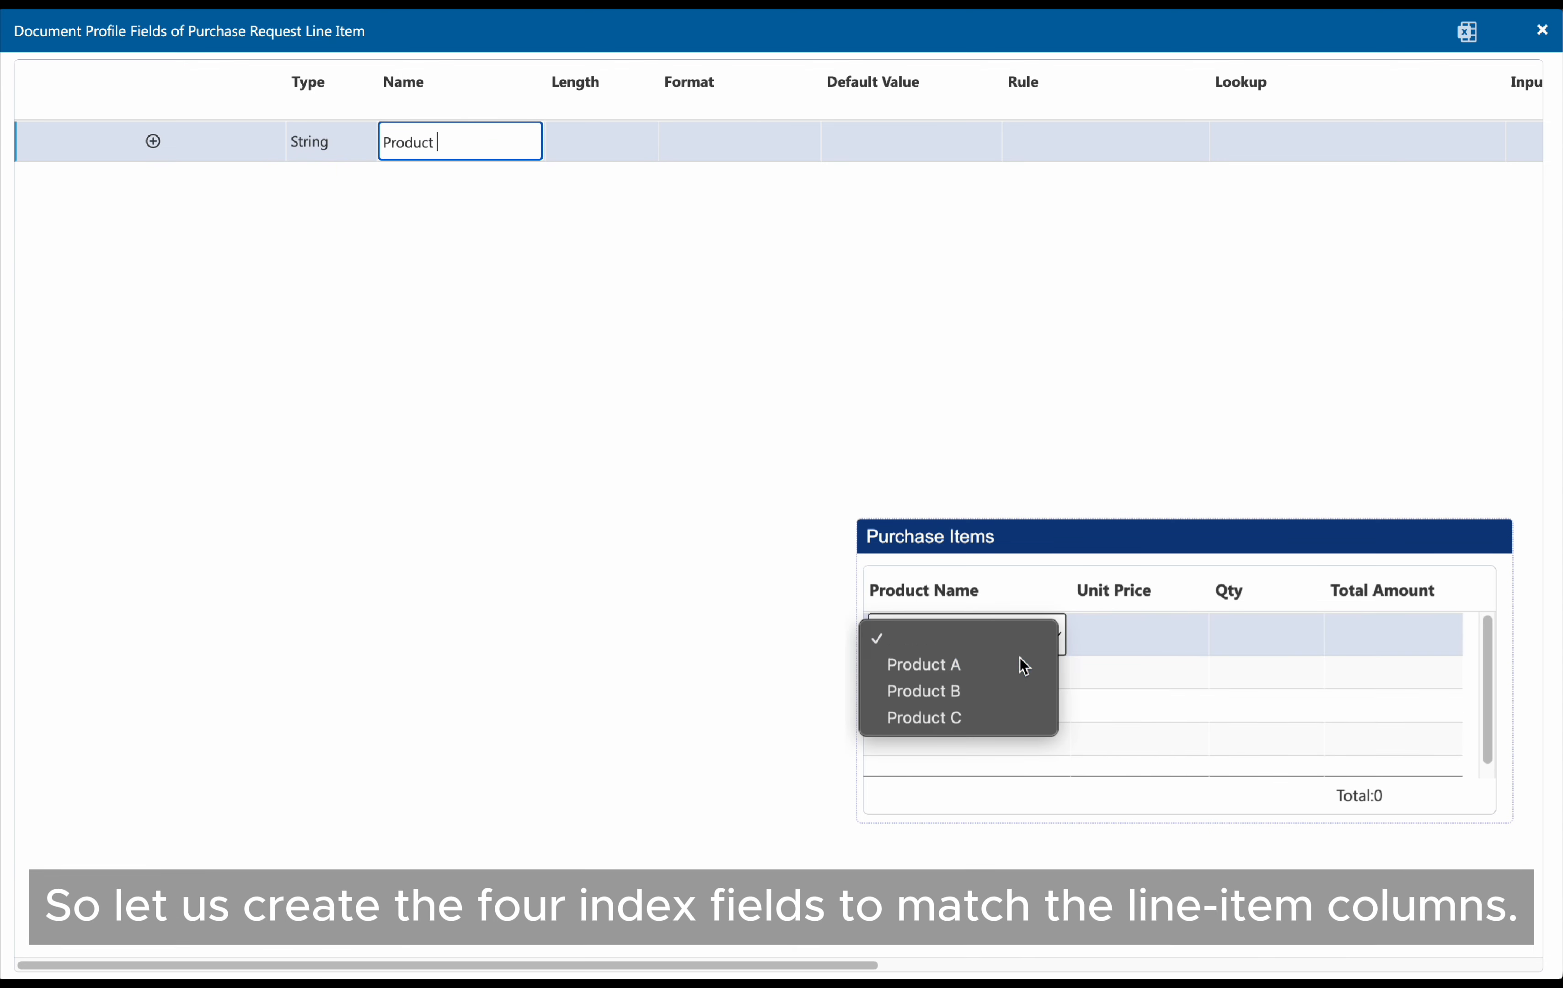
type("Name")
key("Tab")
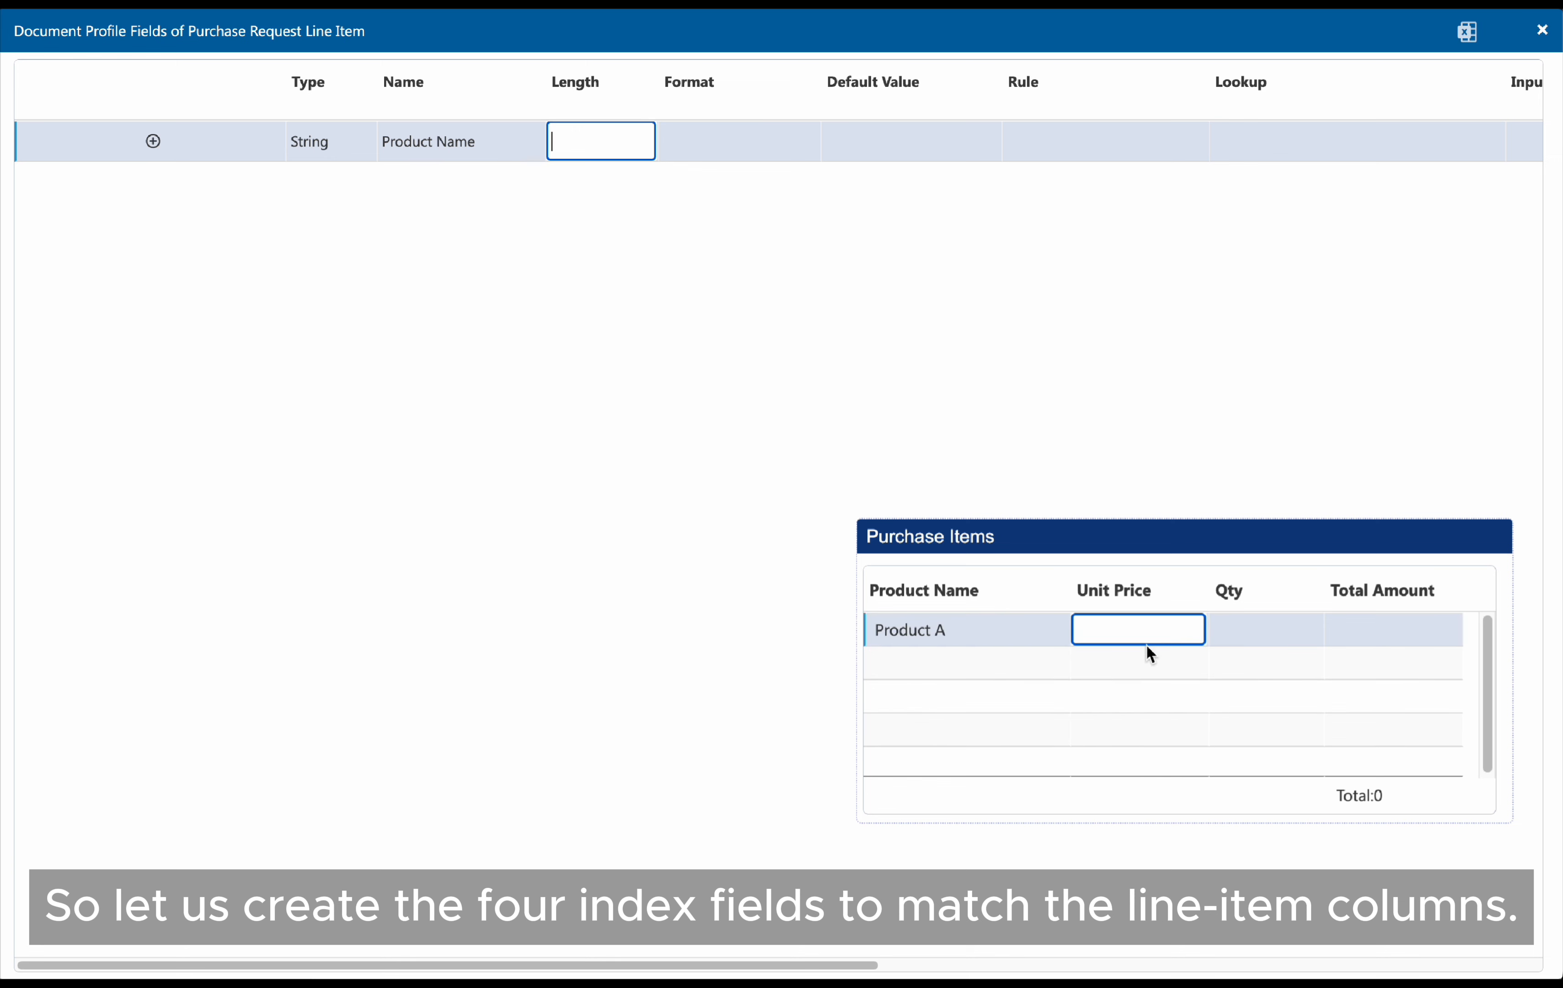
type("30")
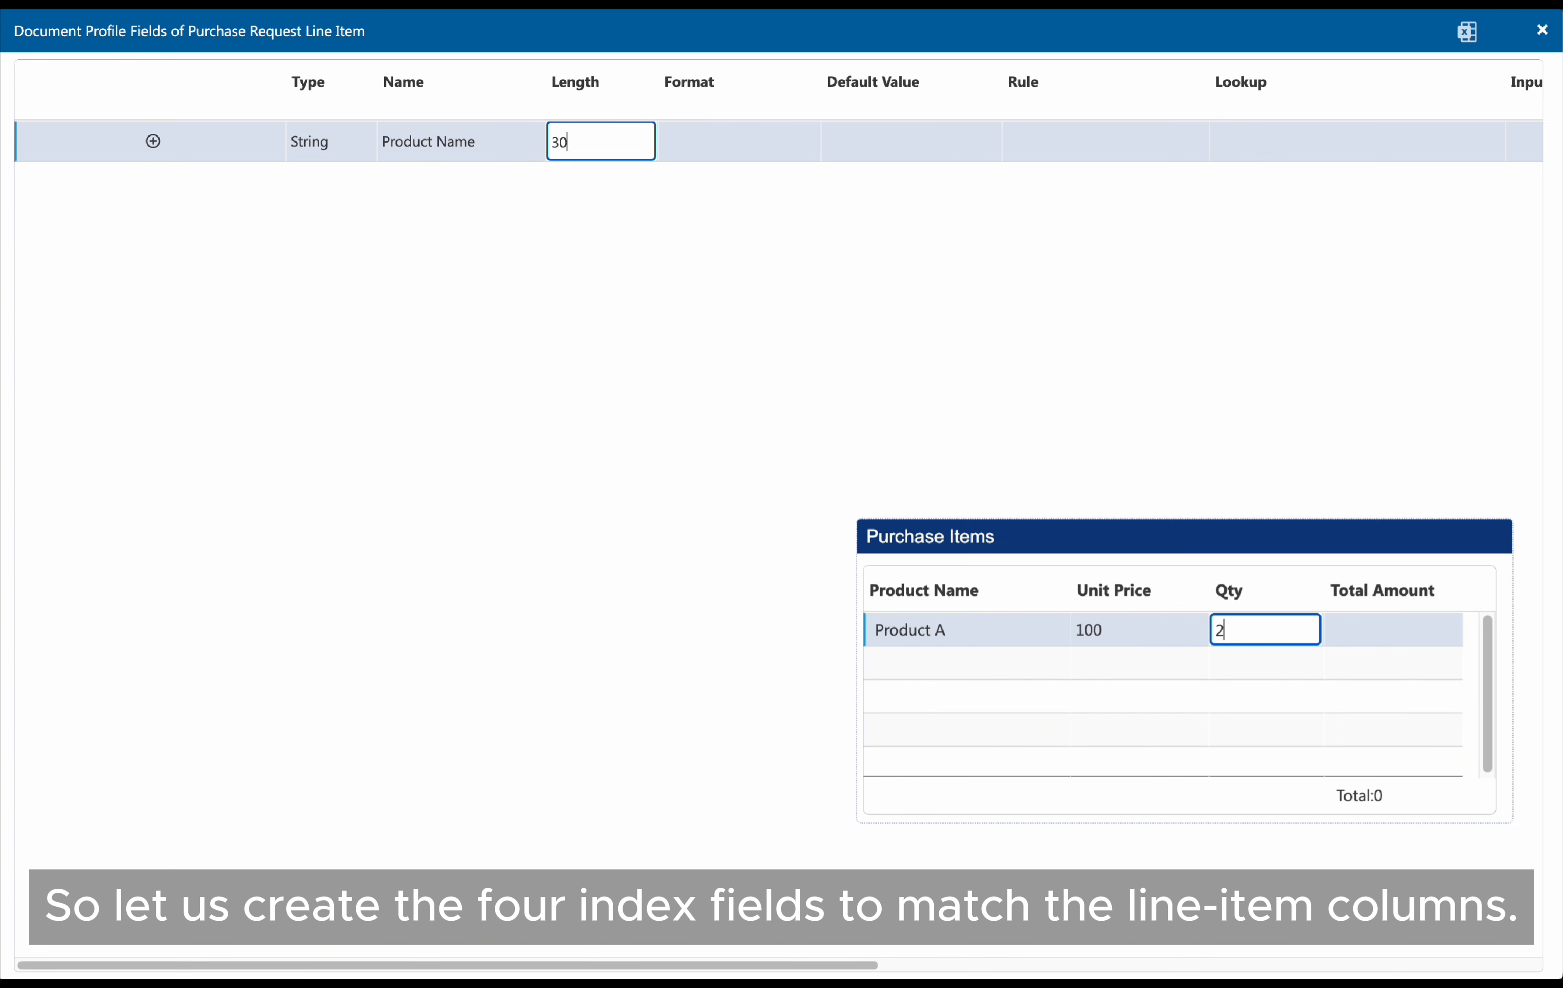
key("Return")
Add a Number field named Unit Price to the line item profile
left_click(342, 151)
left_click(337, 210)
key("Tab")
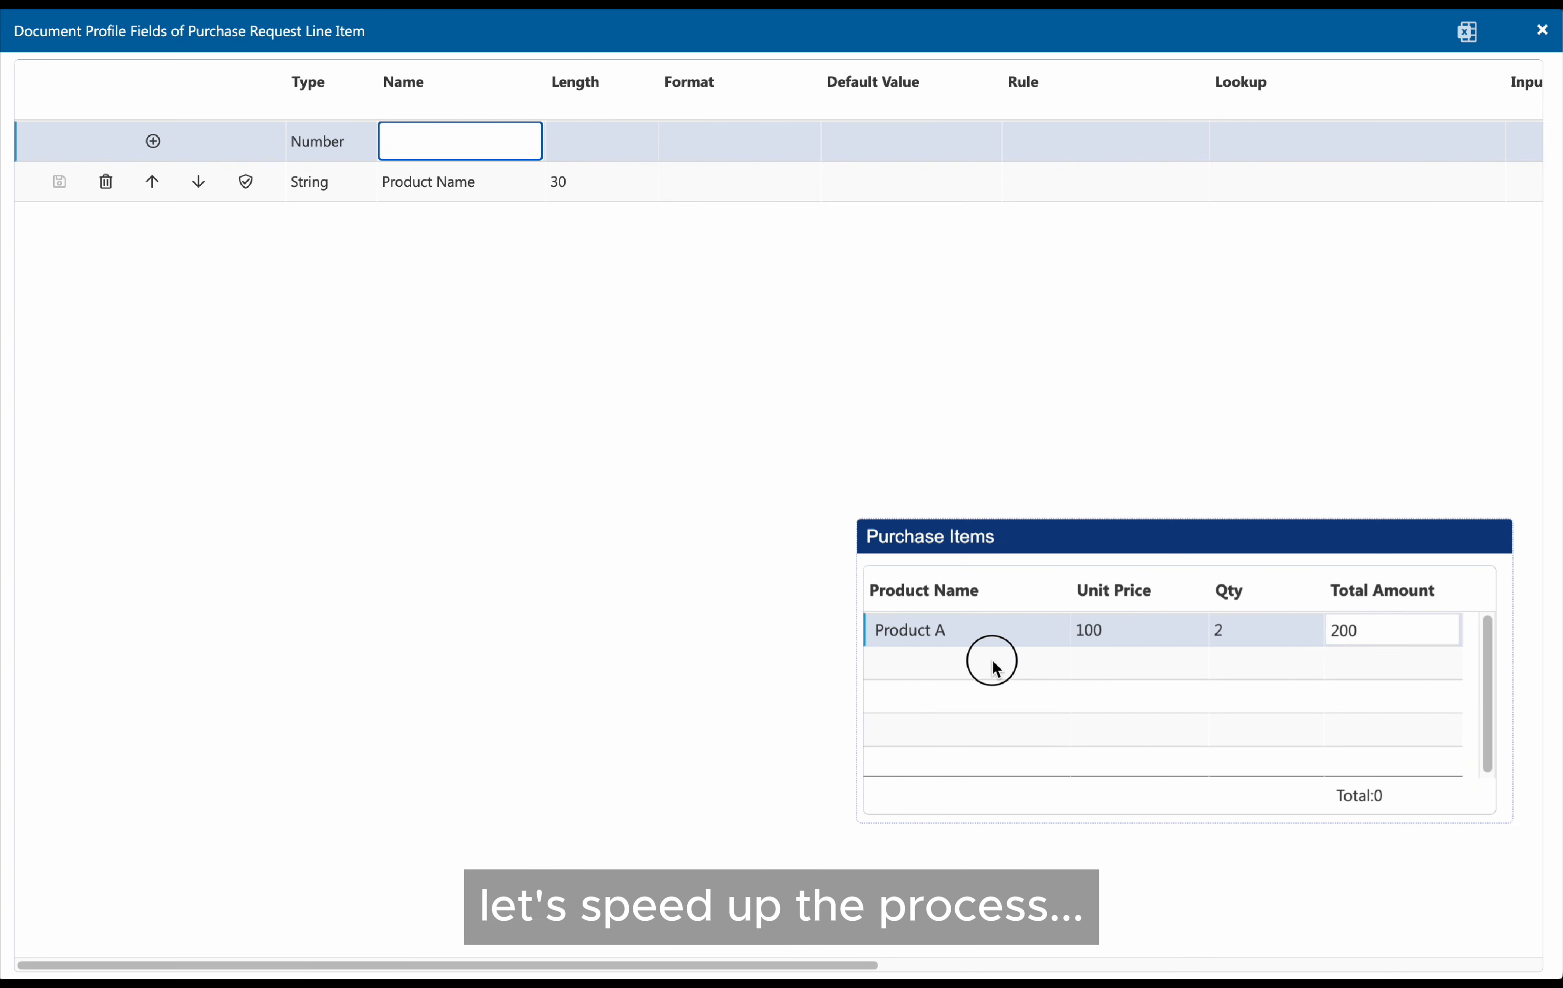
type("Unit Price")
left_click(157, 145)
Add a Number field named Qty to the line item profile
left_click(366, 147)
left_click(320, 243)
left_click(439, 135)
type("Qty")
left_click(176, 145)
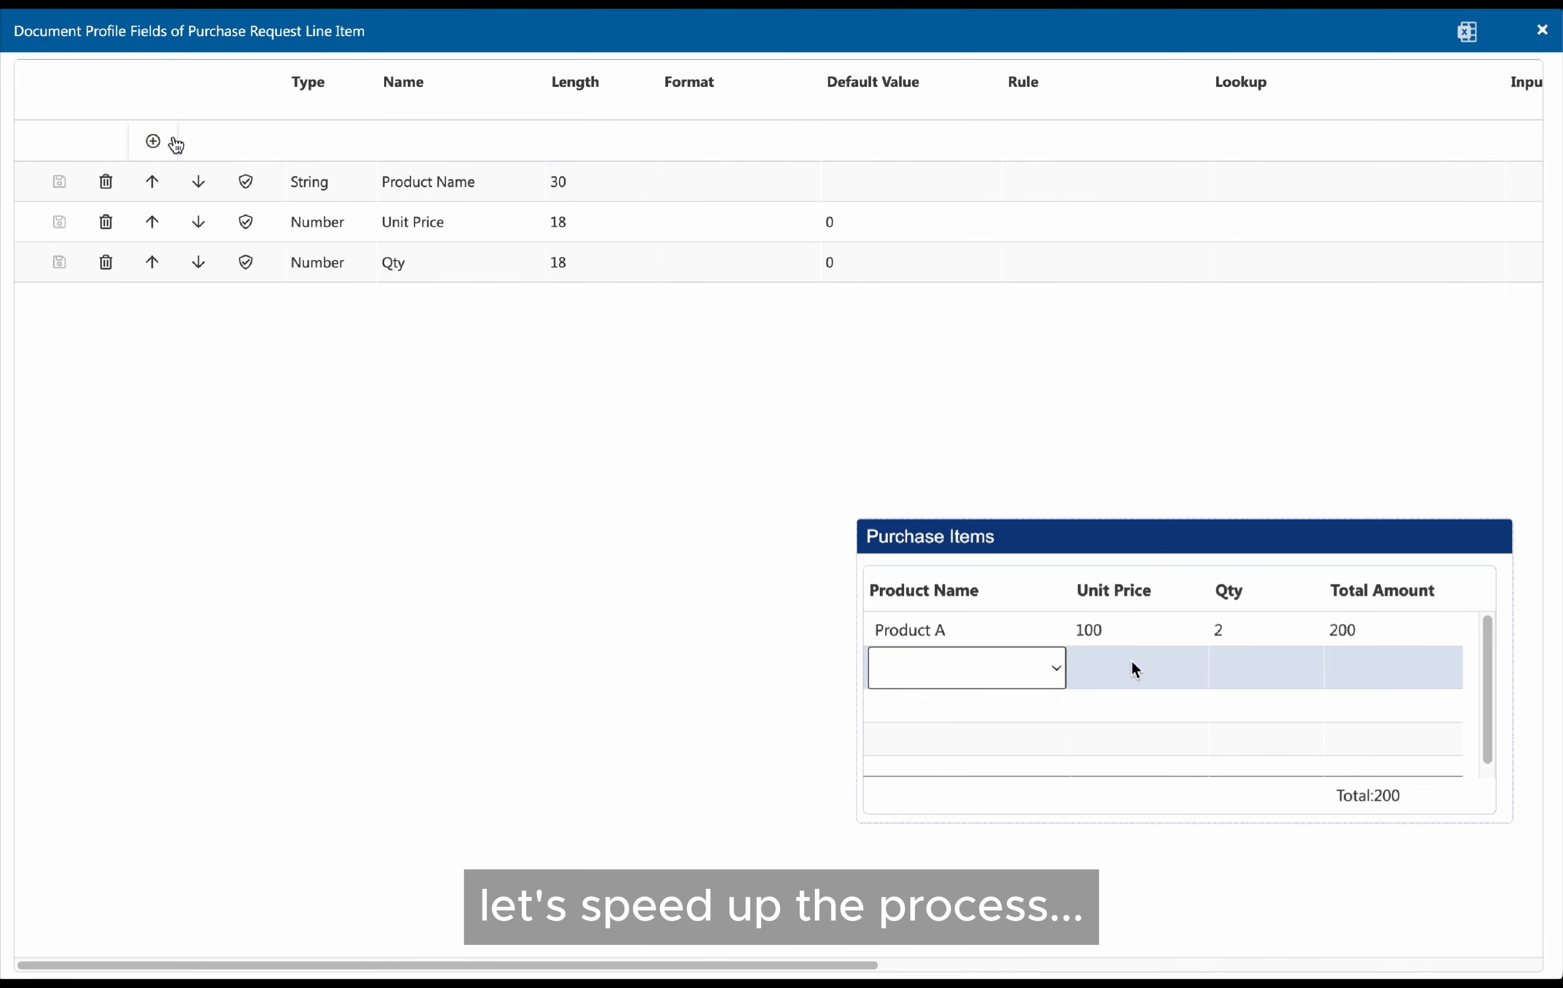
Add a Number field named Total Amount and close the line item fields dialog
left_click(325, 141)
left_click(320, 215)
left_click(457, 141)
type("Total Amount")
left_click(163, 145)
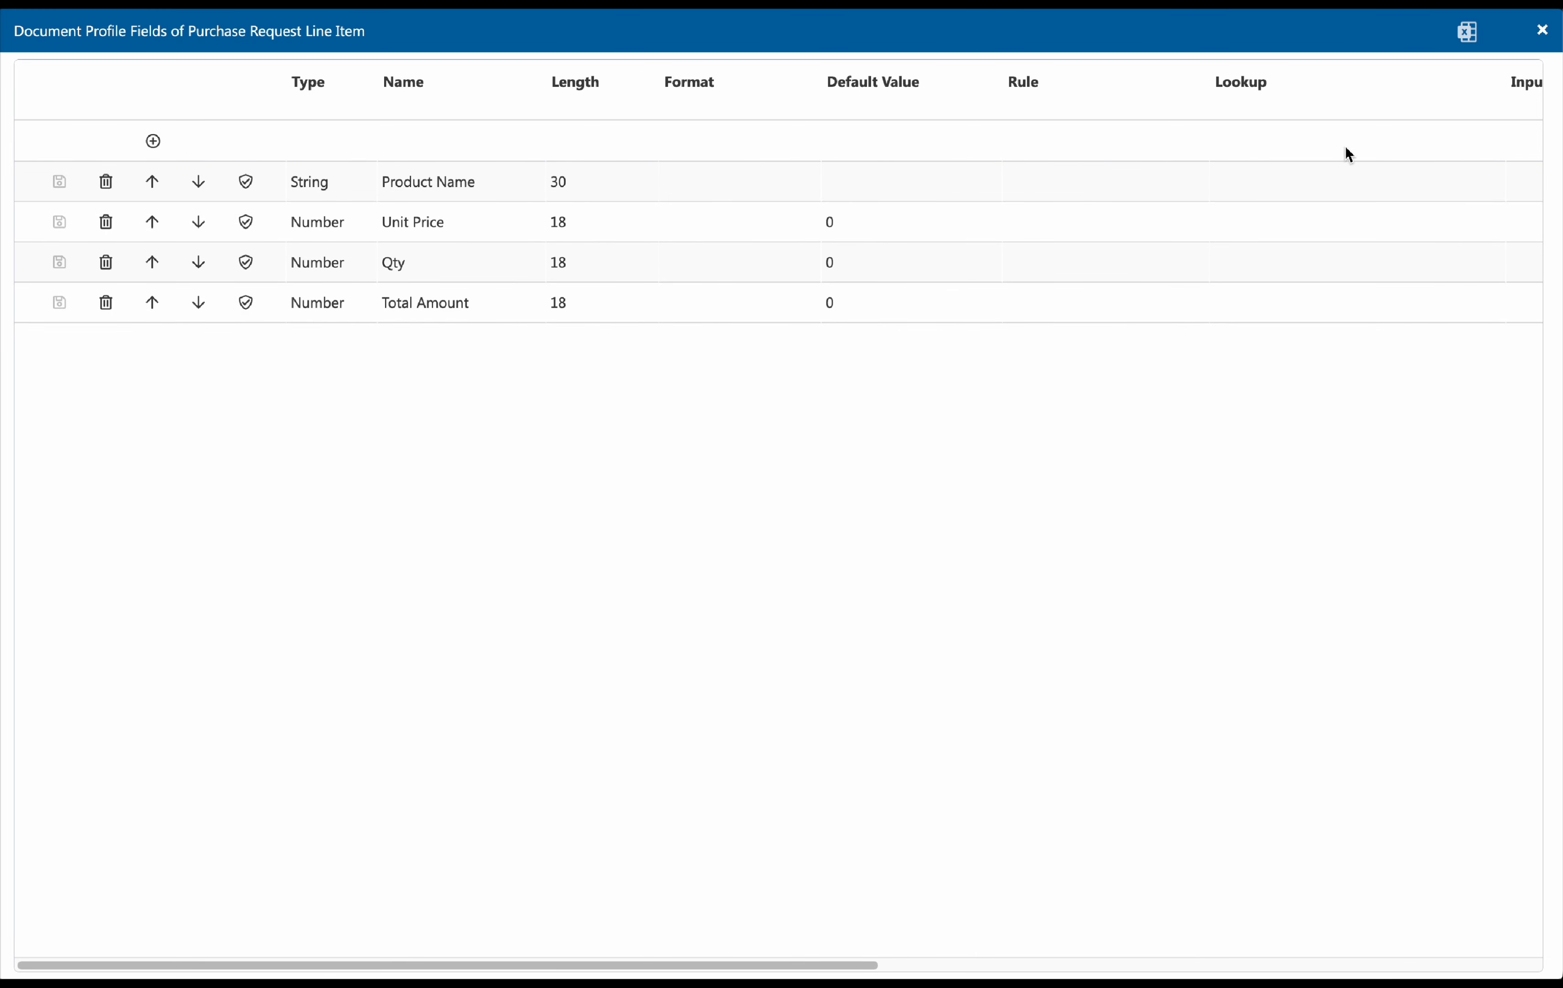
left_click(1541, 30)
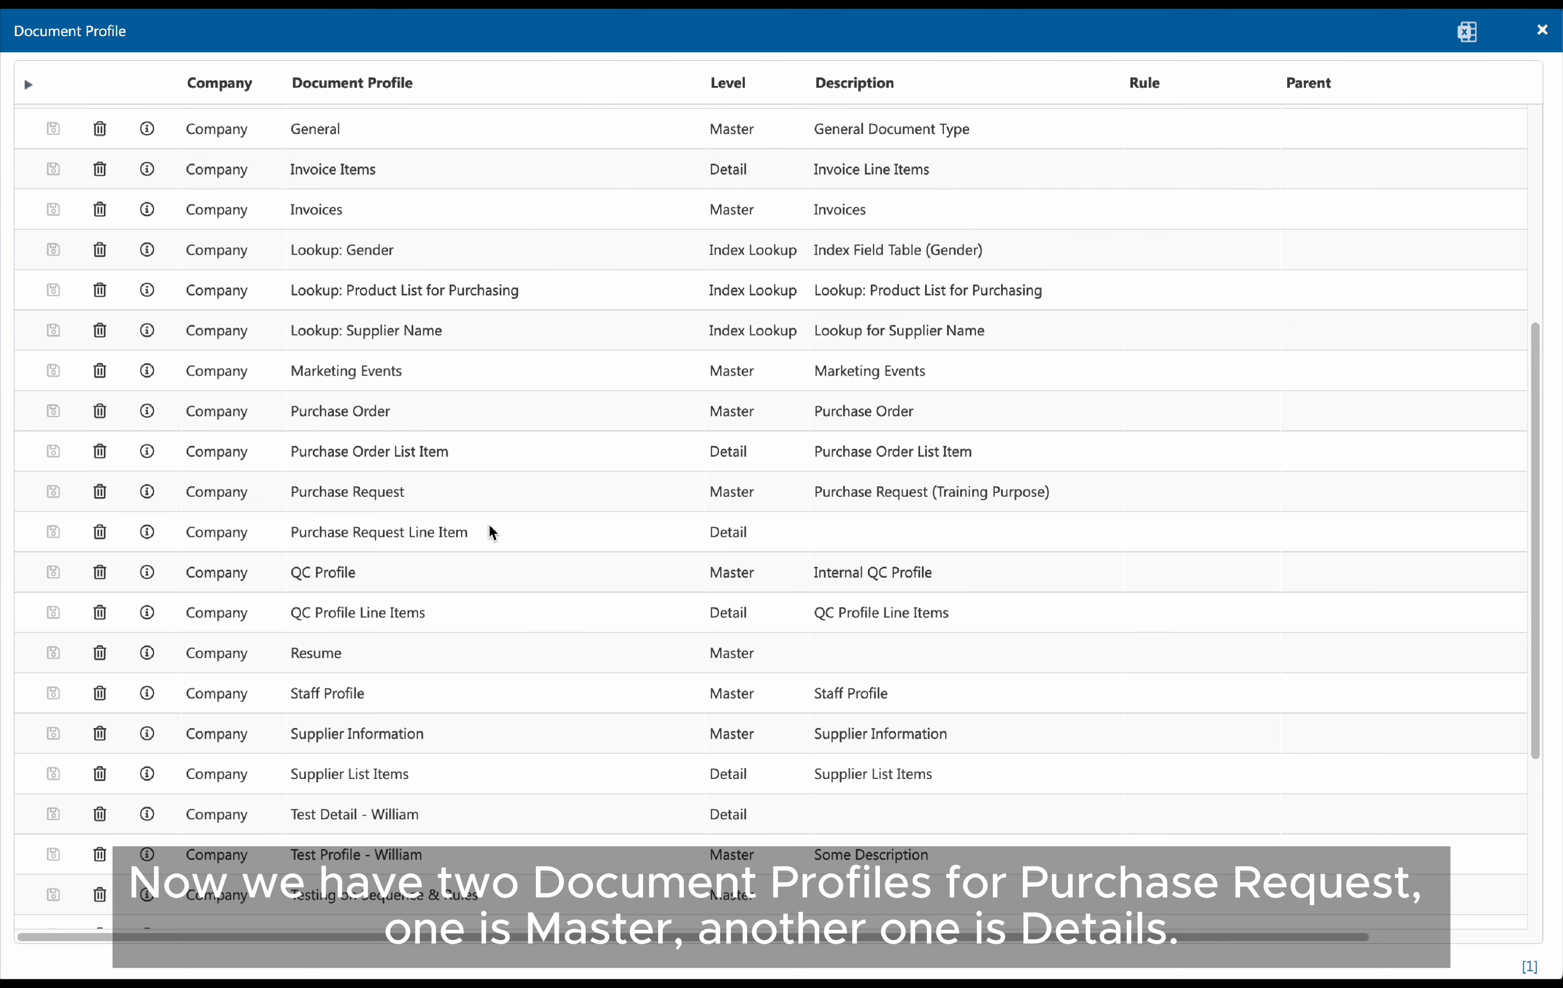
Open the Purchase Request profile's fields and start a new Detail field named Line Items
left_click(438, 494)
left_click(470, 542)
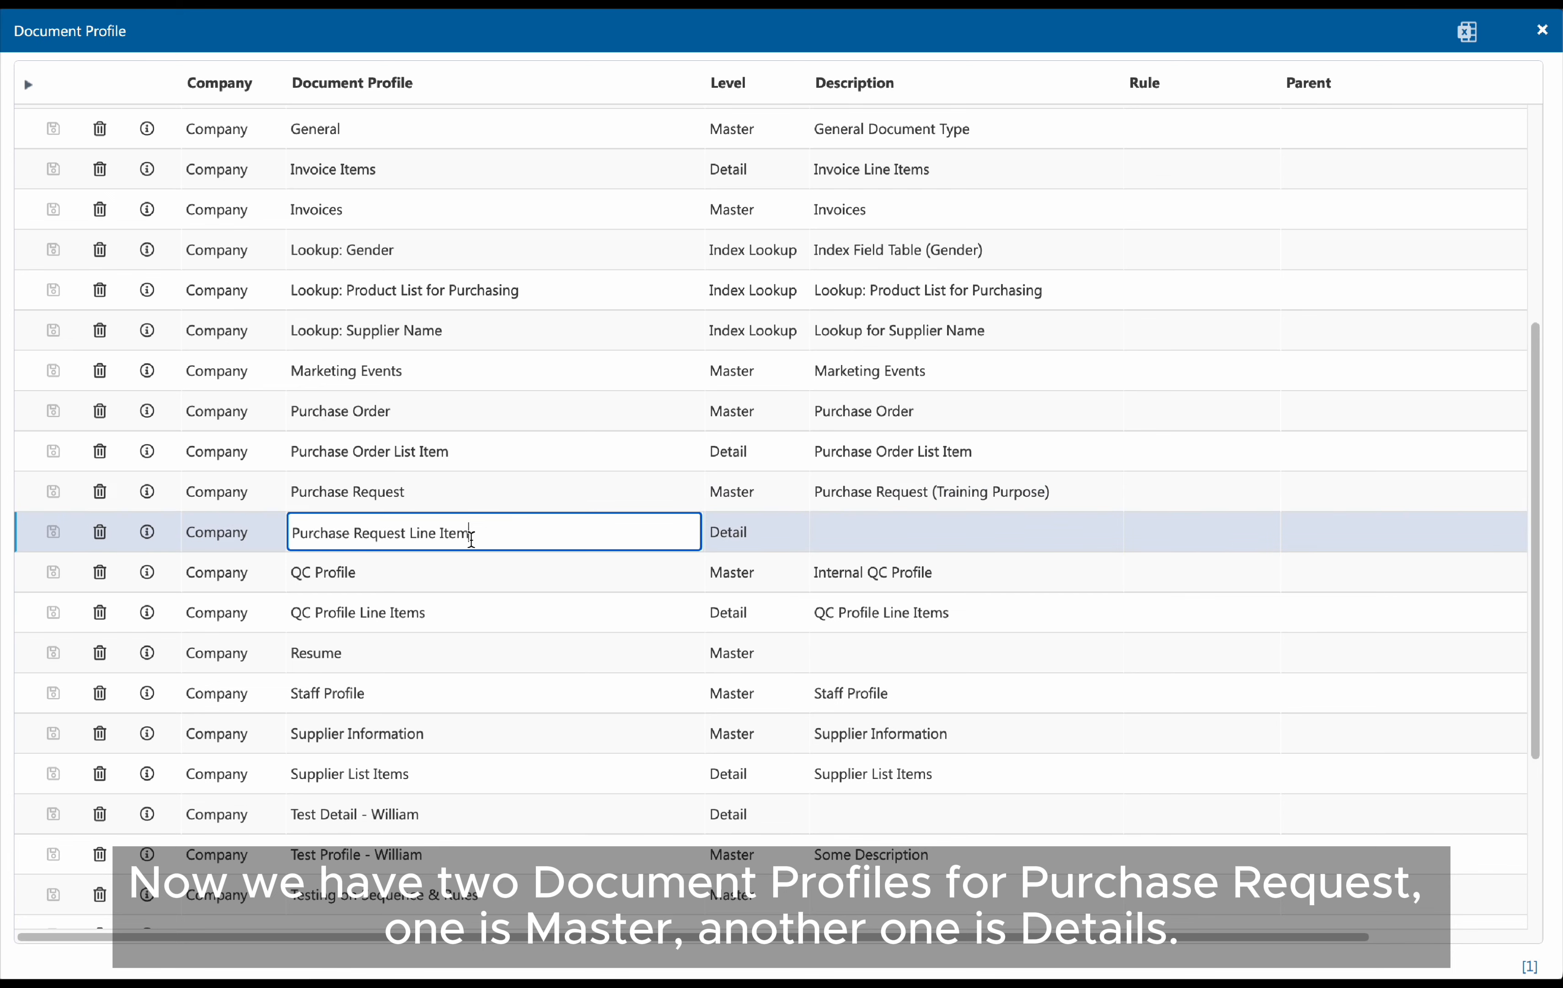
left_click(157, 499)
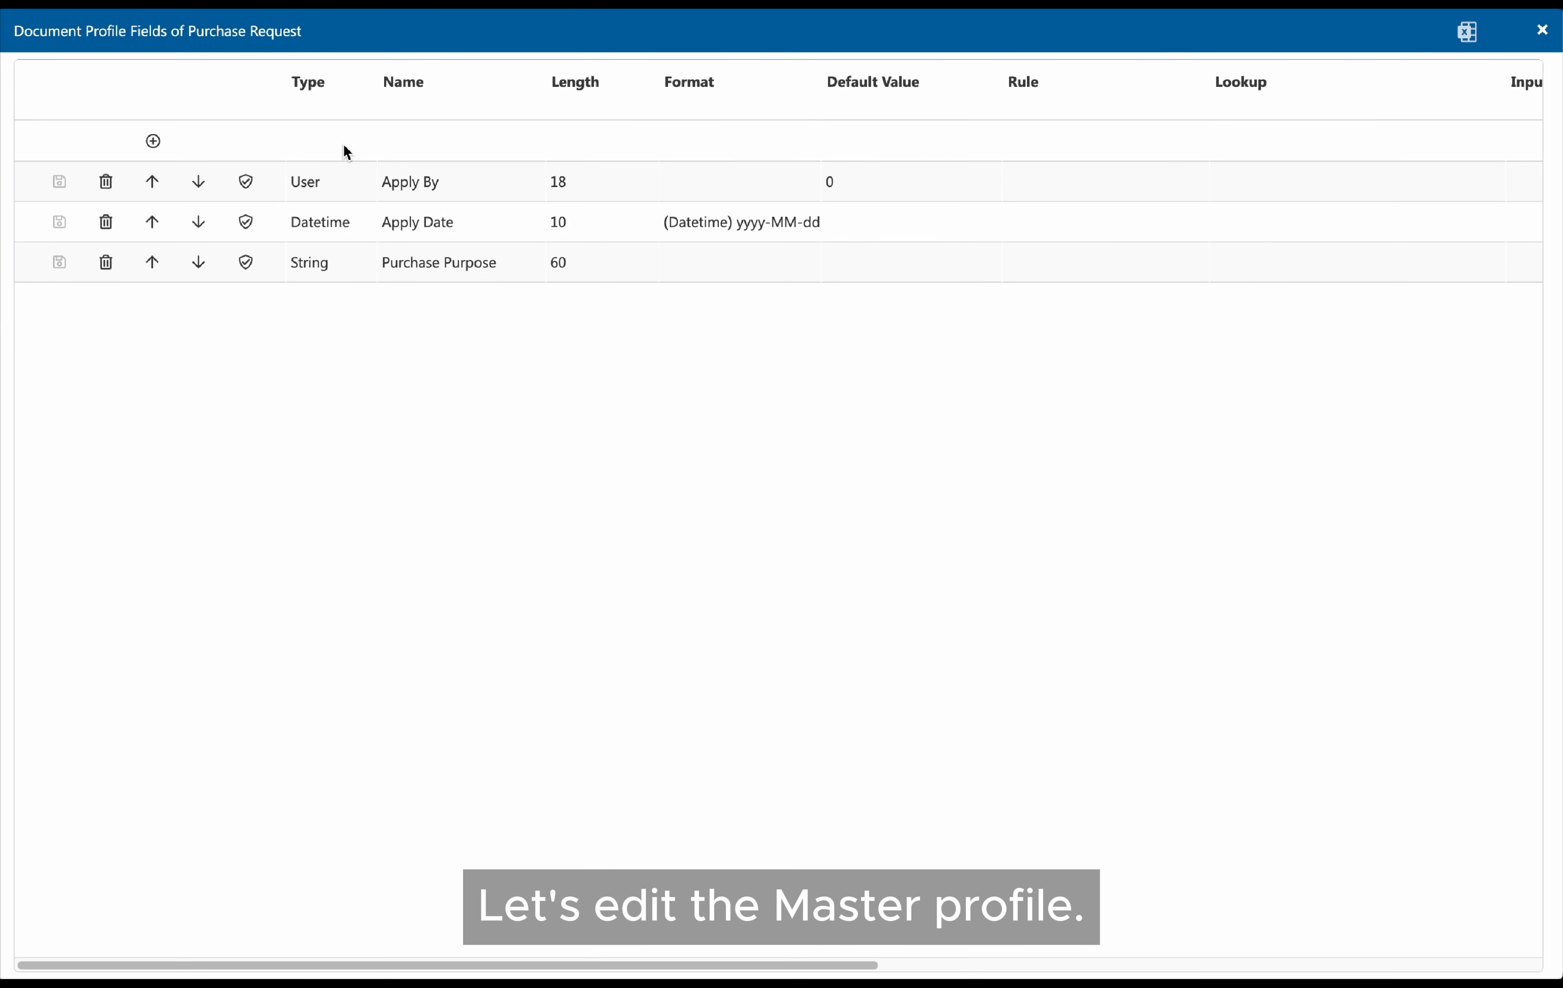
left_click(344, 147)
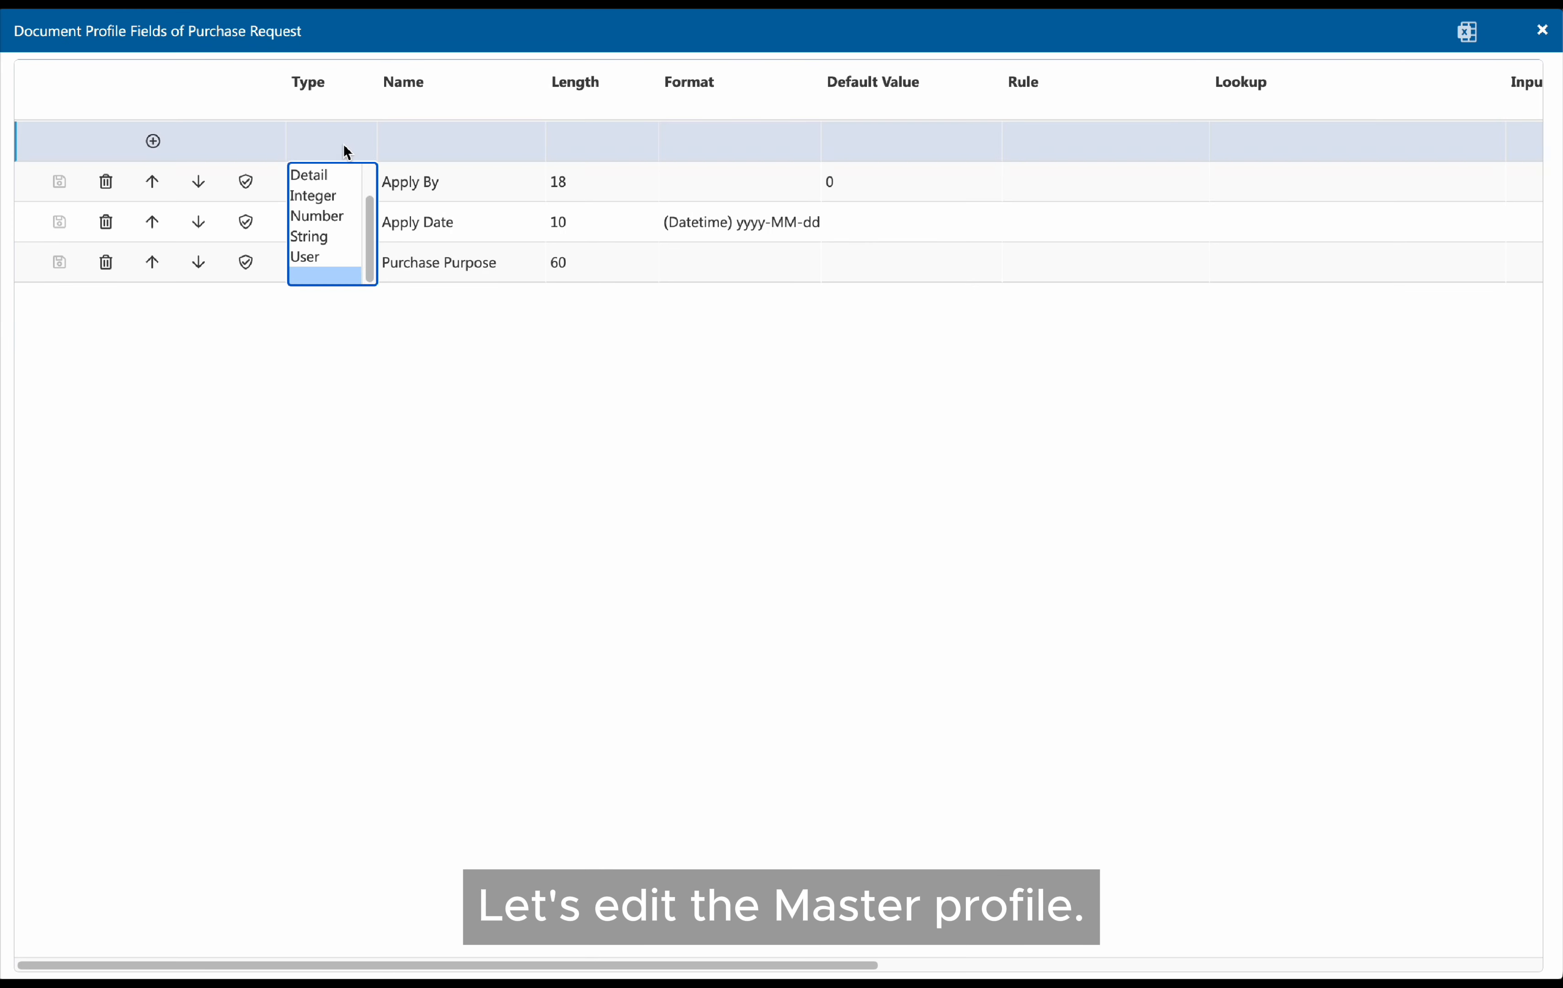
left_click(344, 177)
left_click(454, 145)
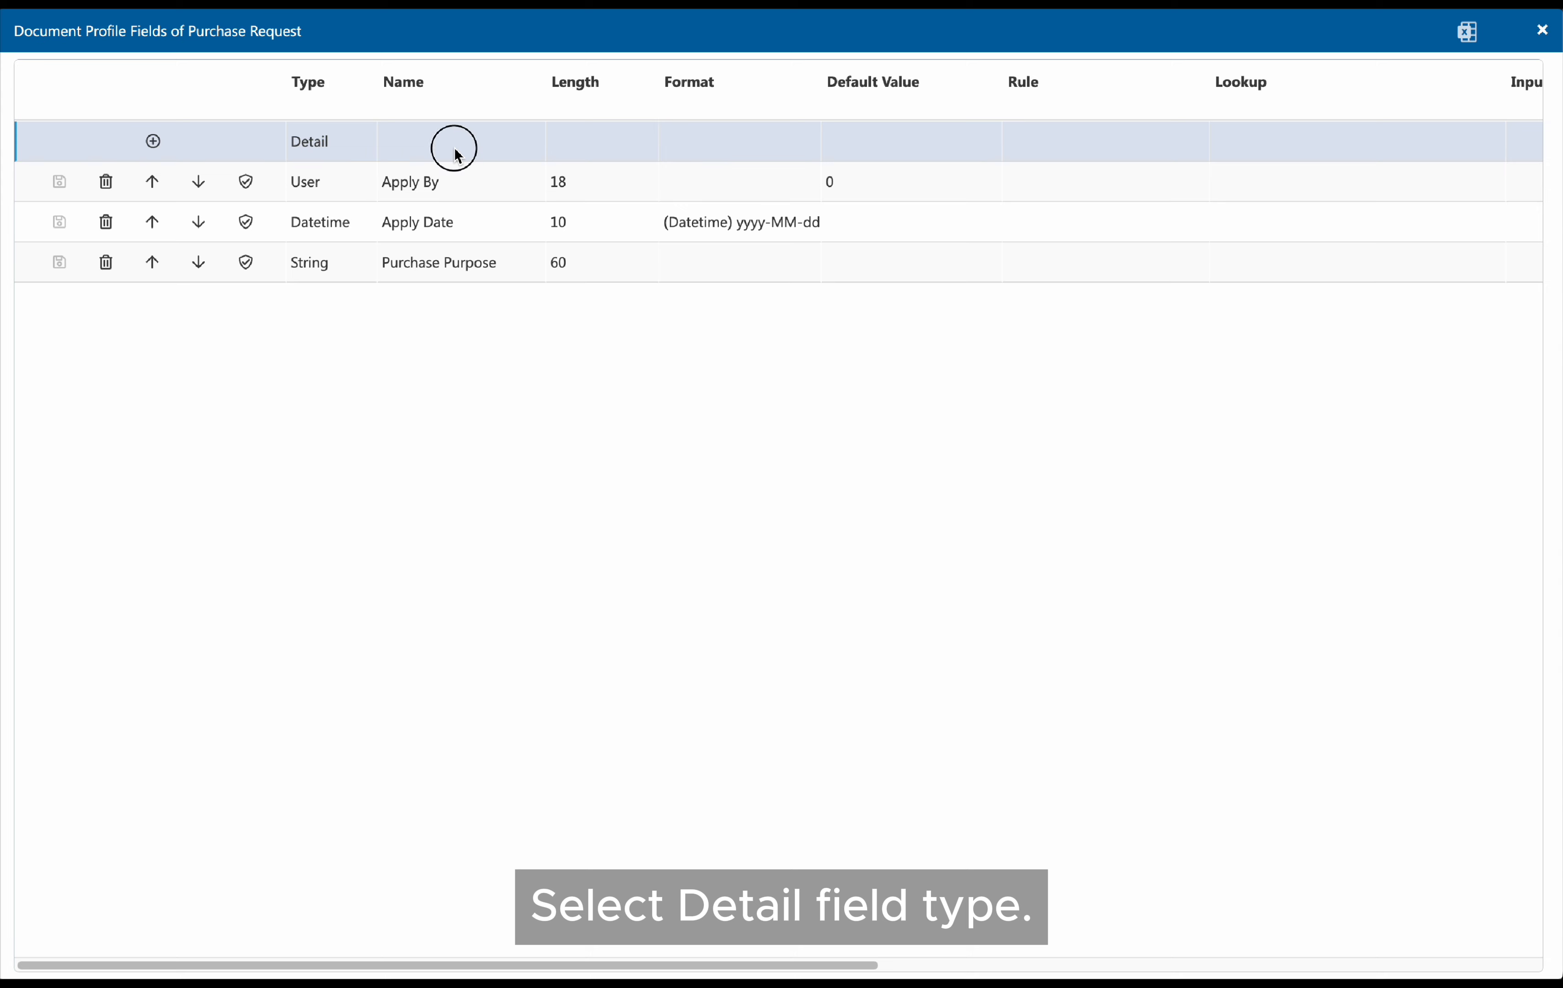
type("Line Items")
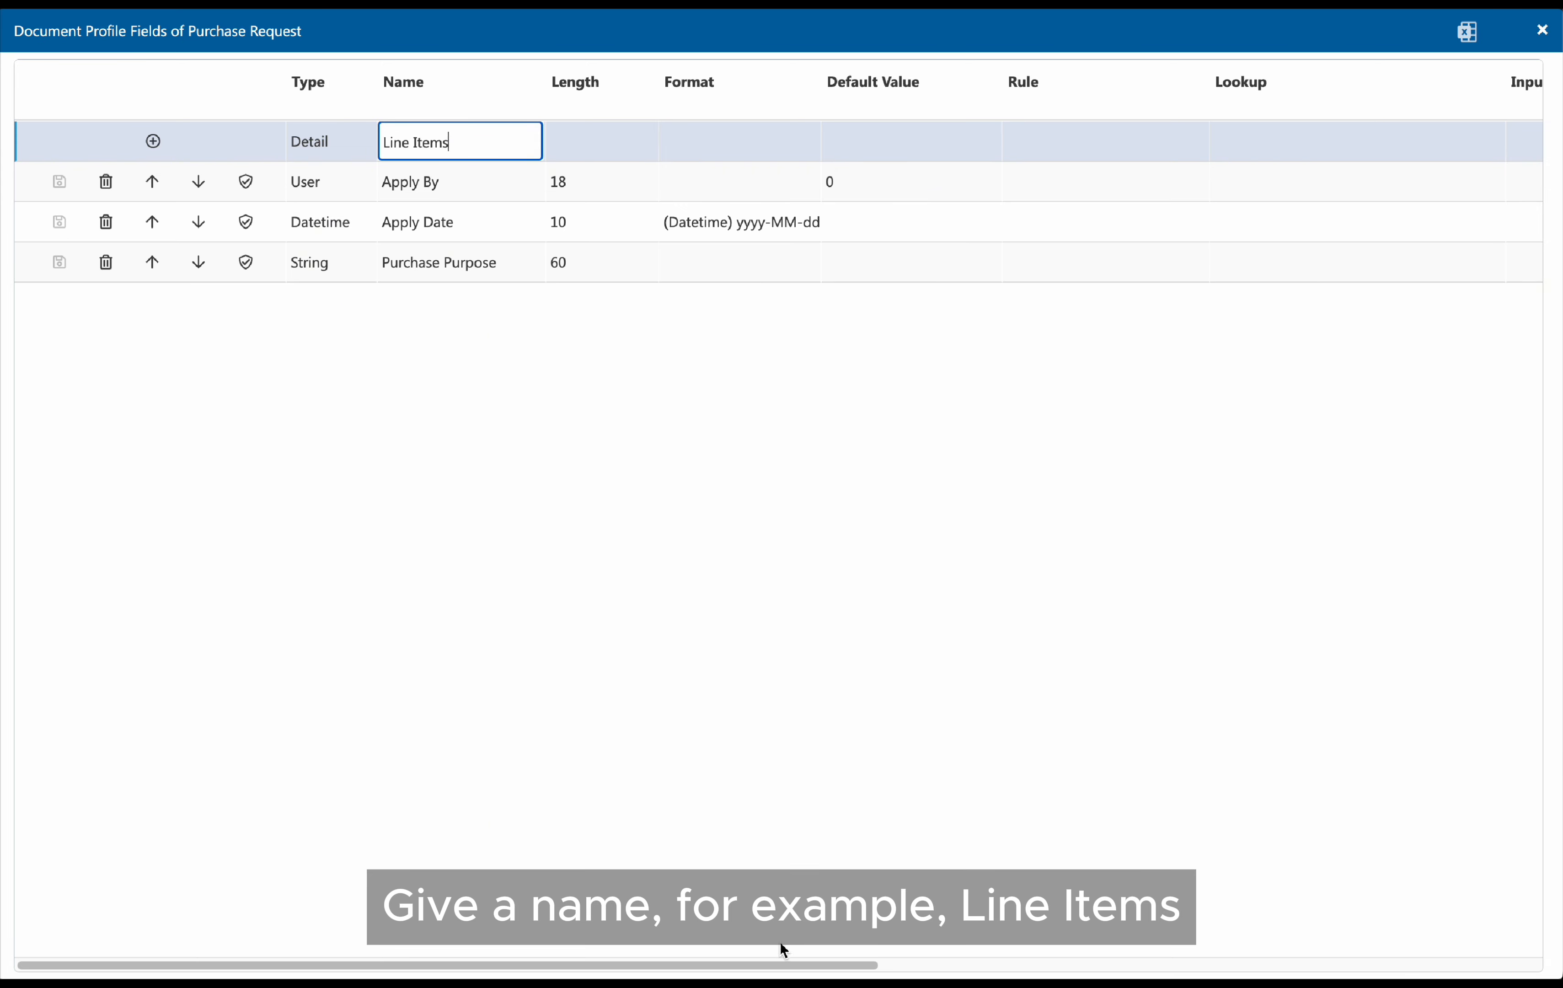
Link the Line Items field to the Purchase Request Line Item profile and add the field
left_click_drag(777, 965, 1395, 954)
left_click(1358, 149)
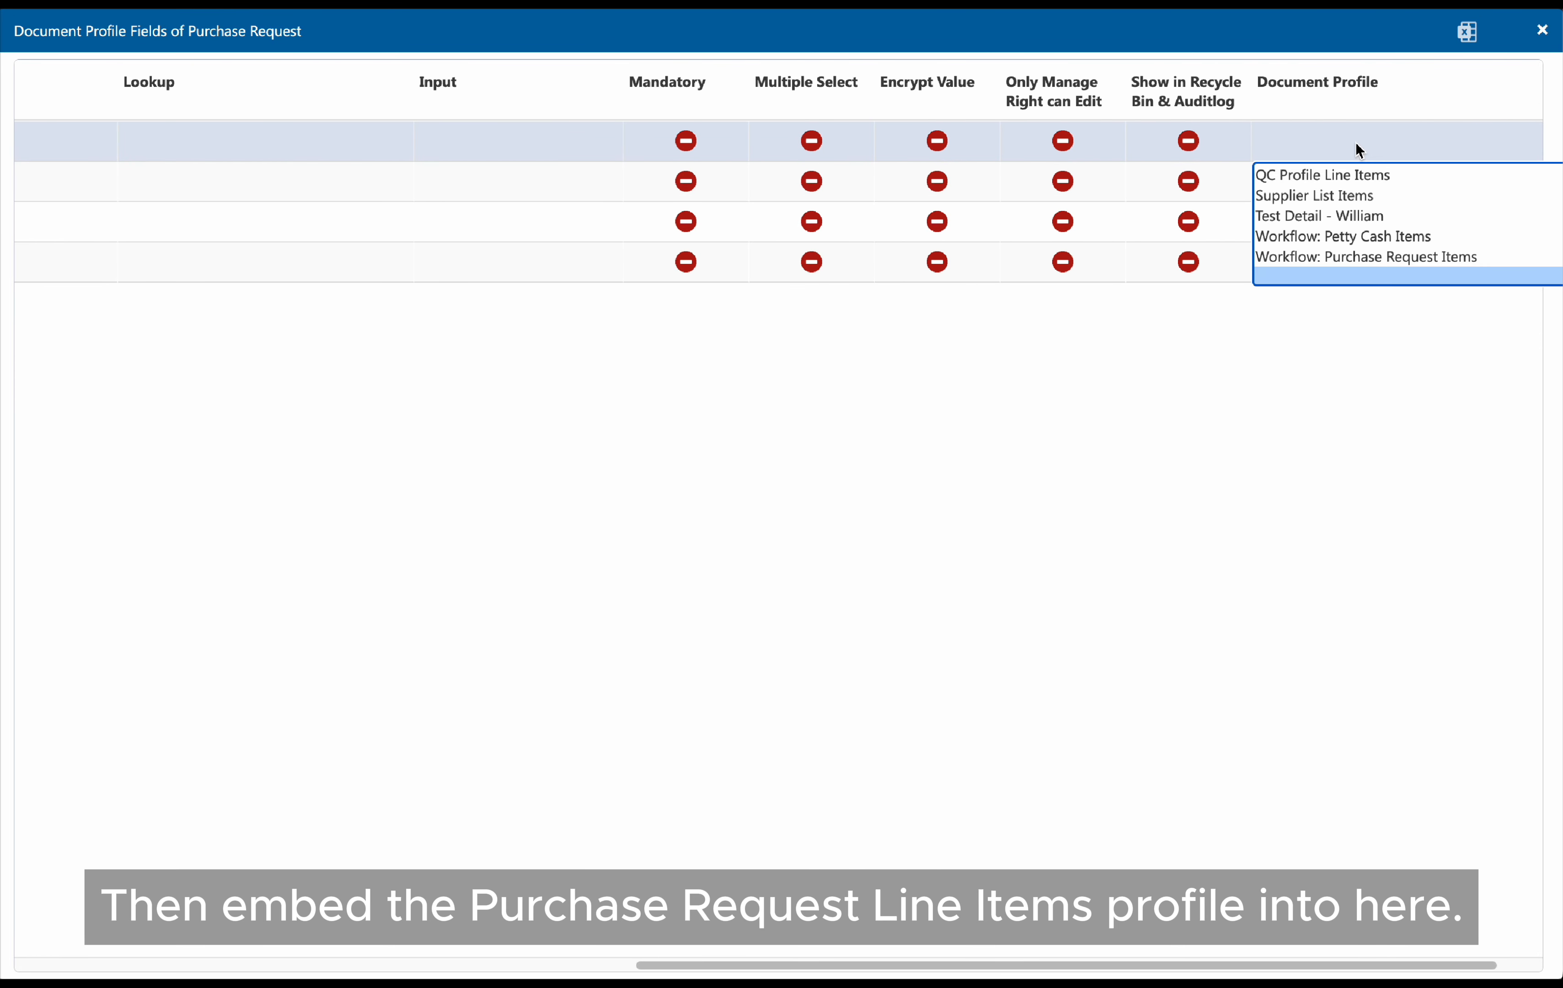
key("p")
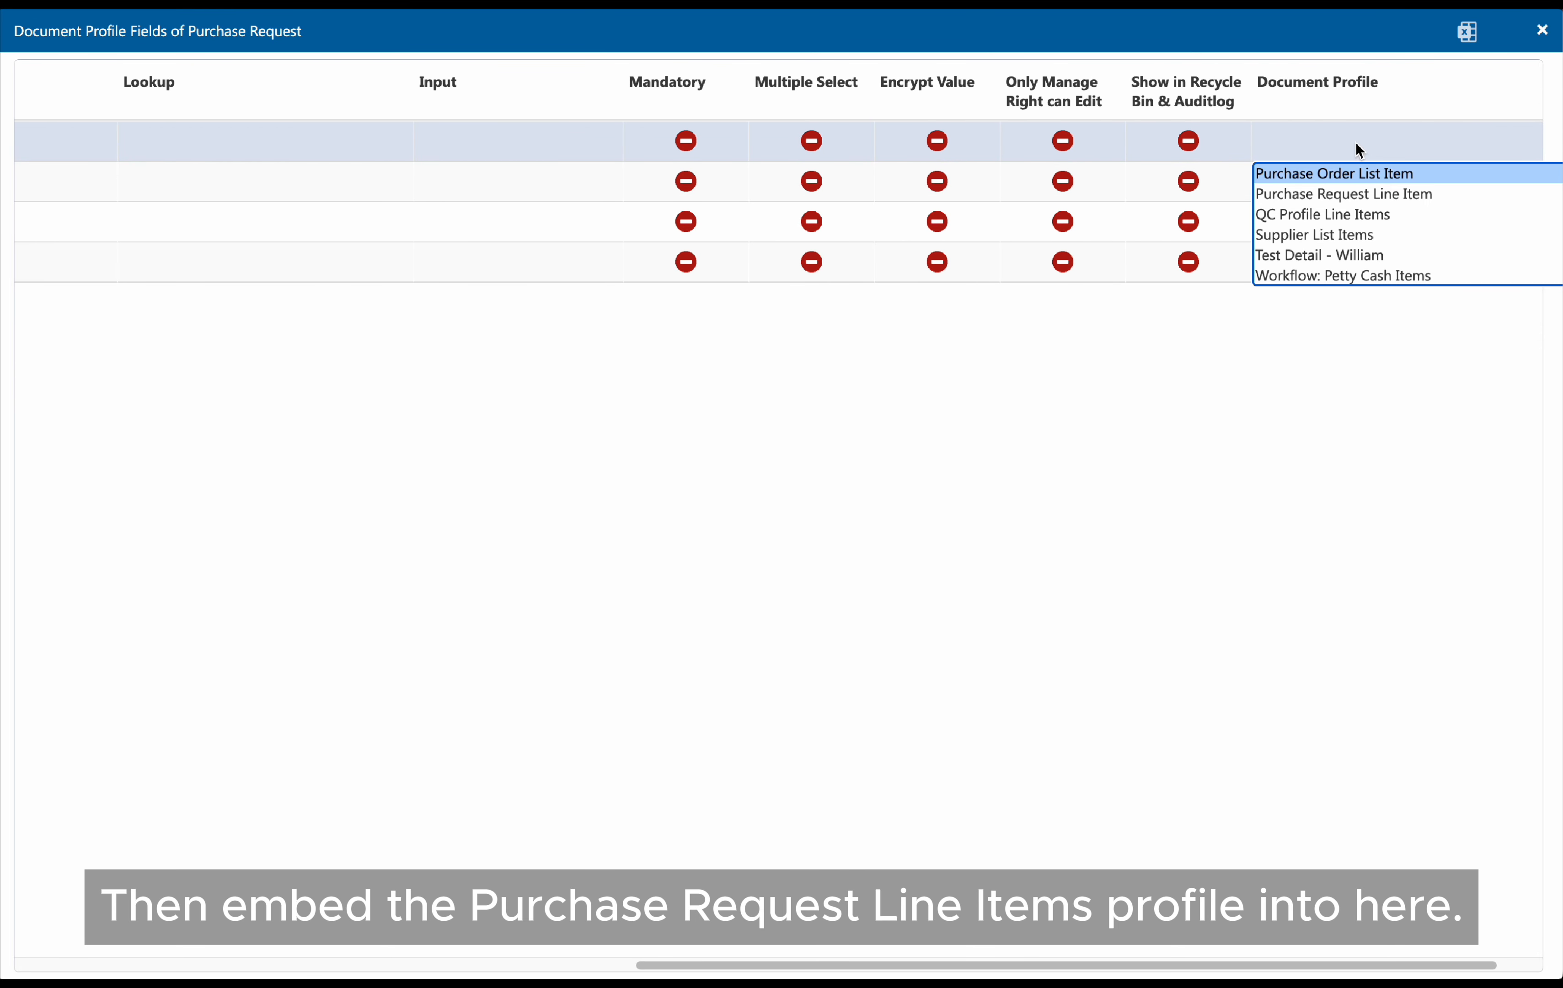
left_click(1350, 198)
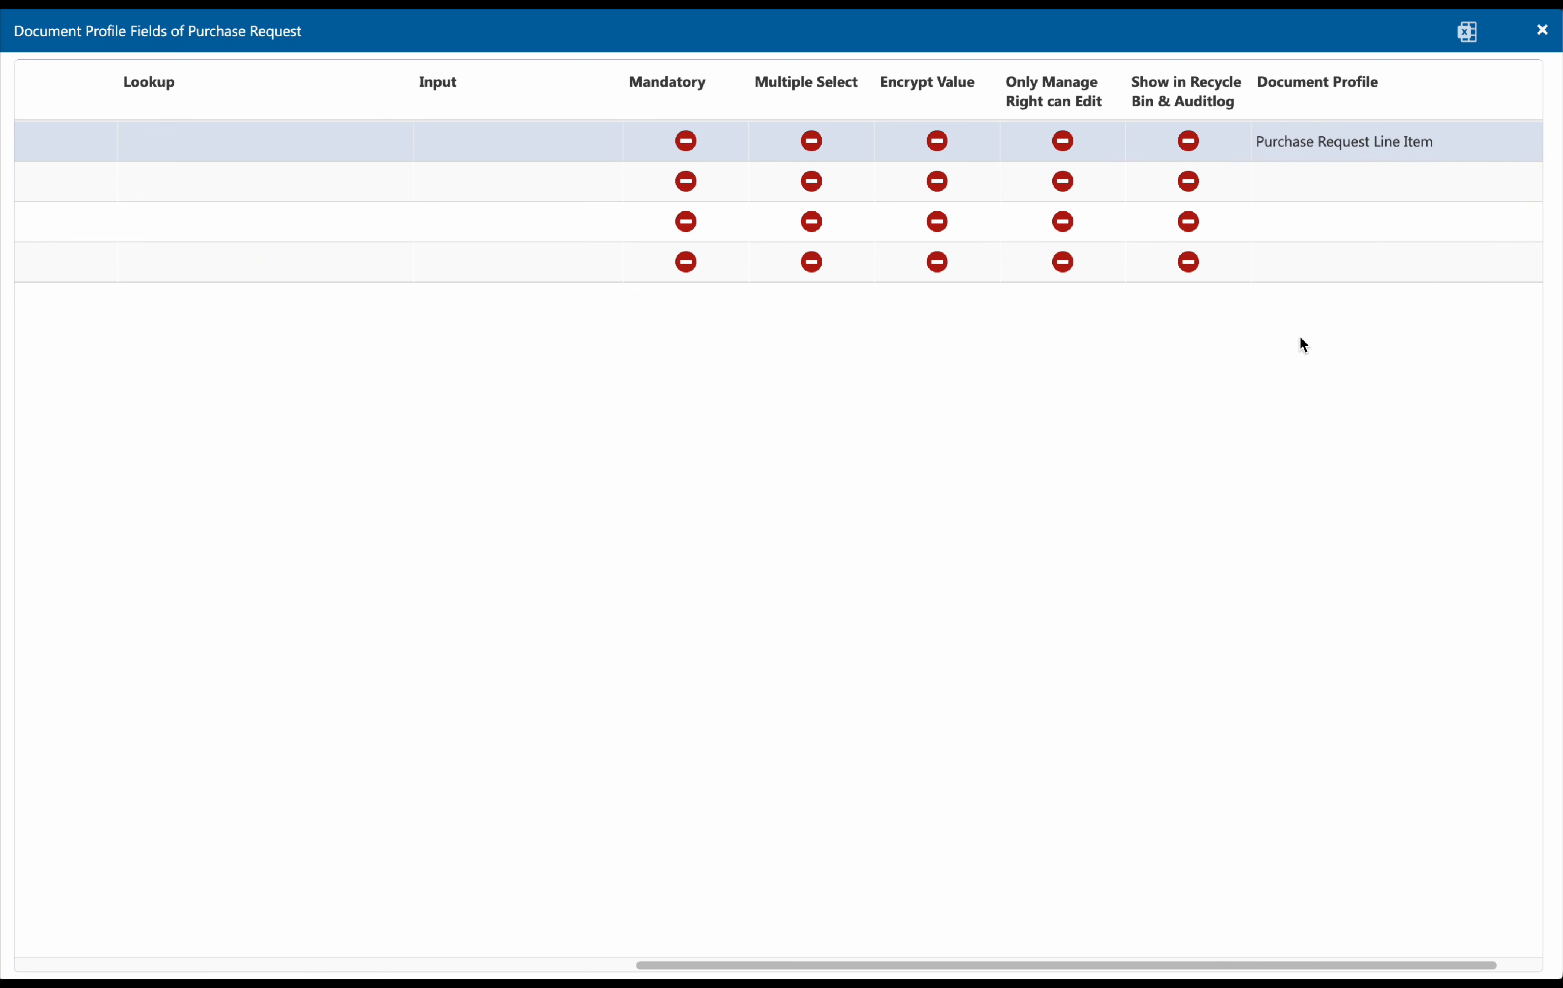
left_click_drag(1019, 966, 353, 968)
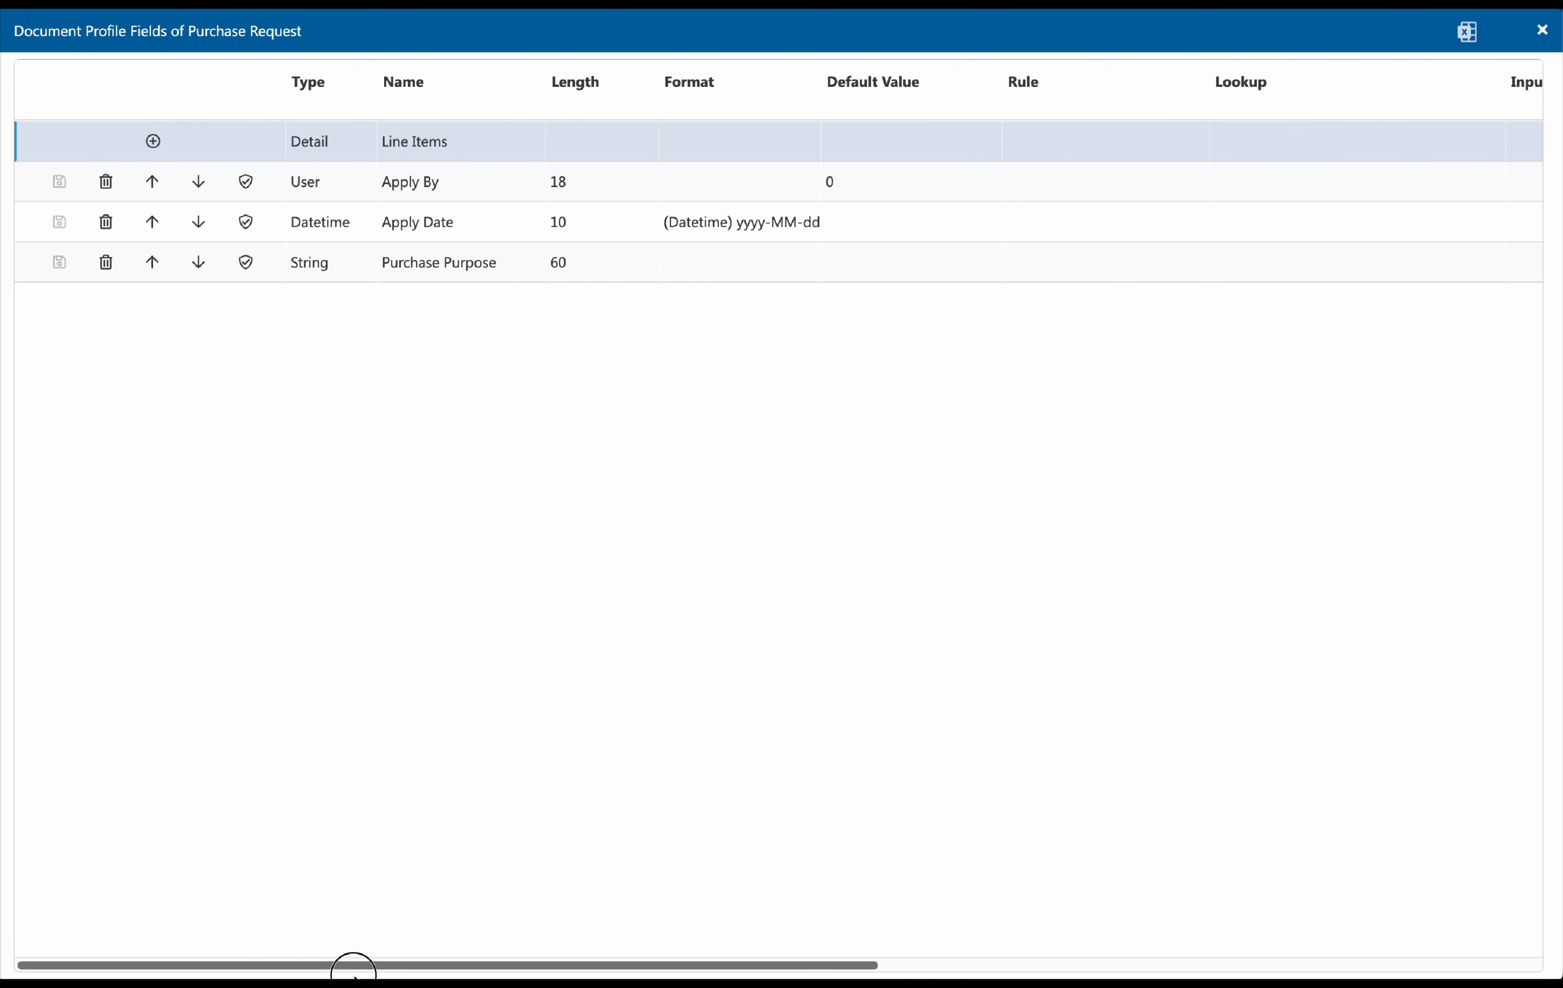
left_click(164, 156)
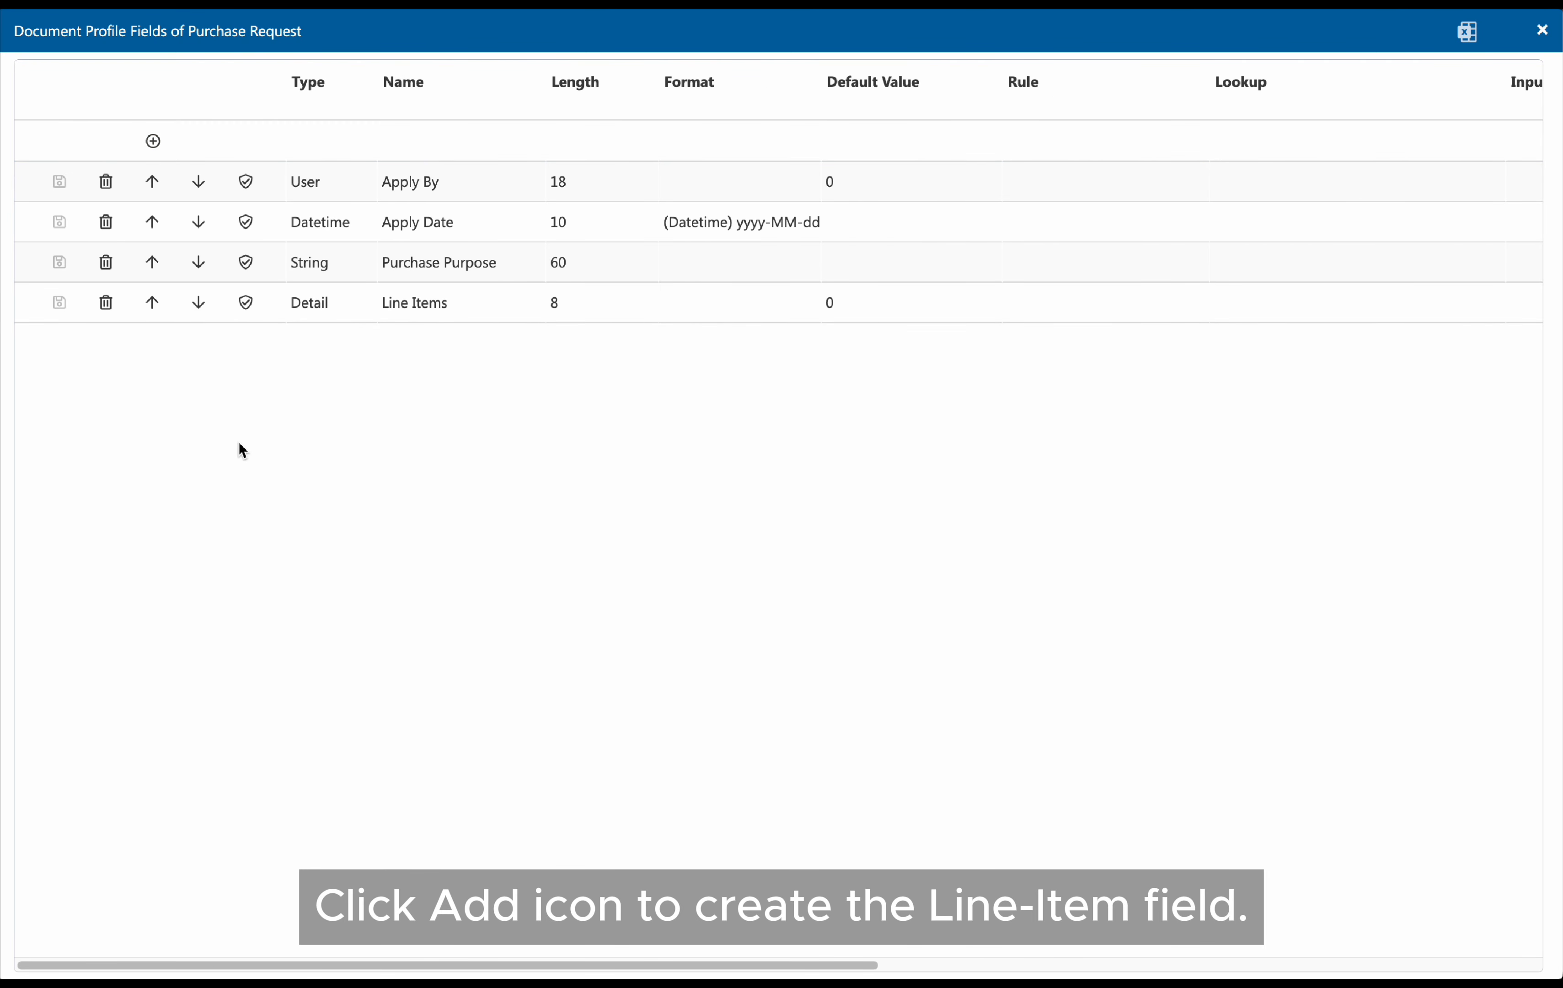
Add a Number field named Total Purchase Amount to the Purchase Request profile
left_click(342, 140)
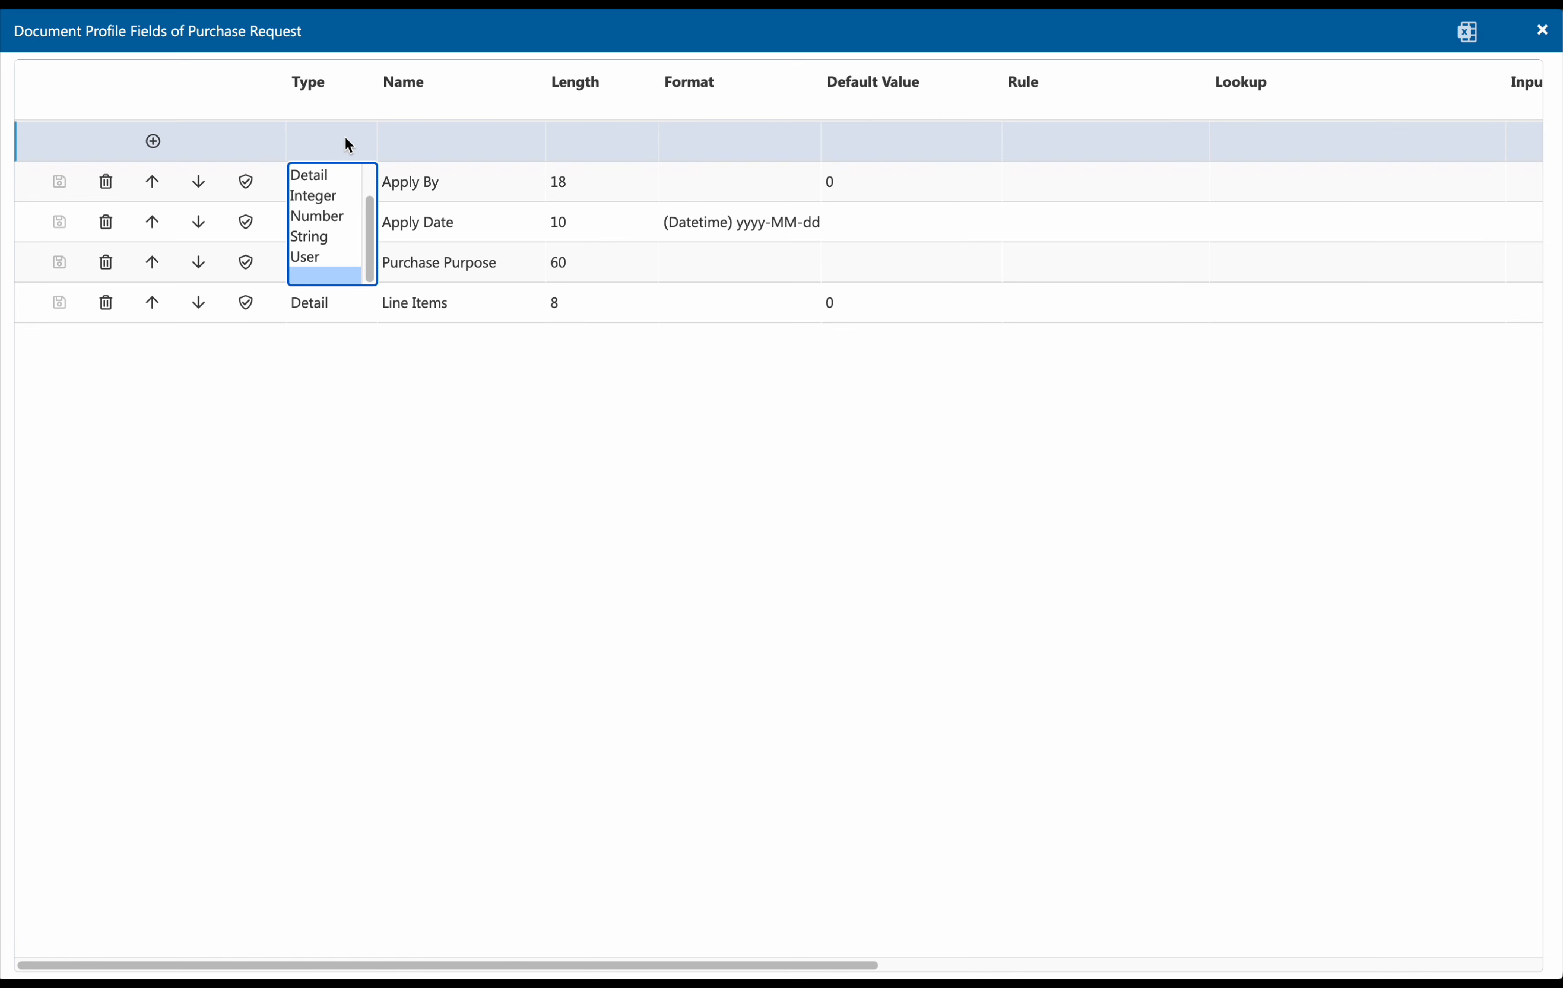
left_click(349, 216)
left_click(422, 153)
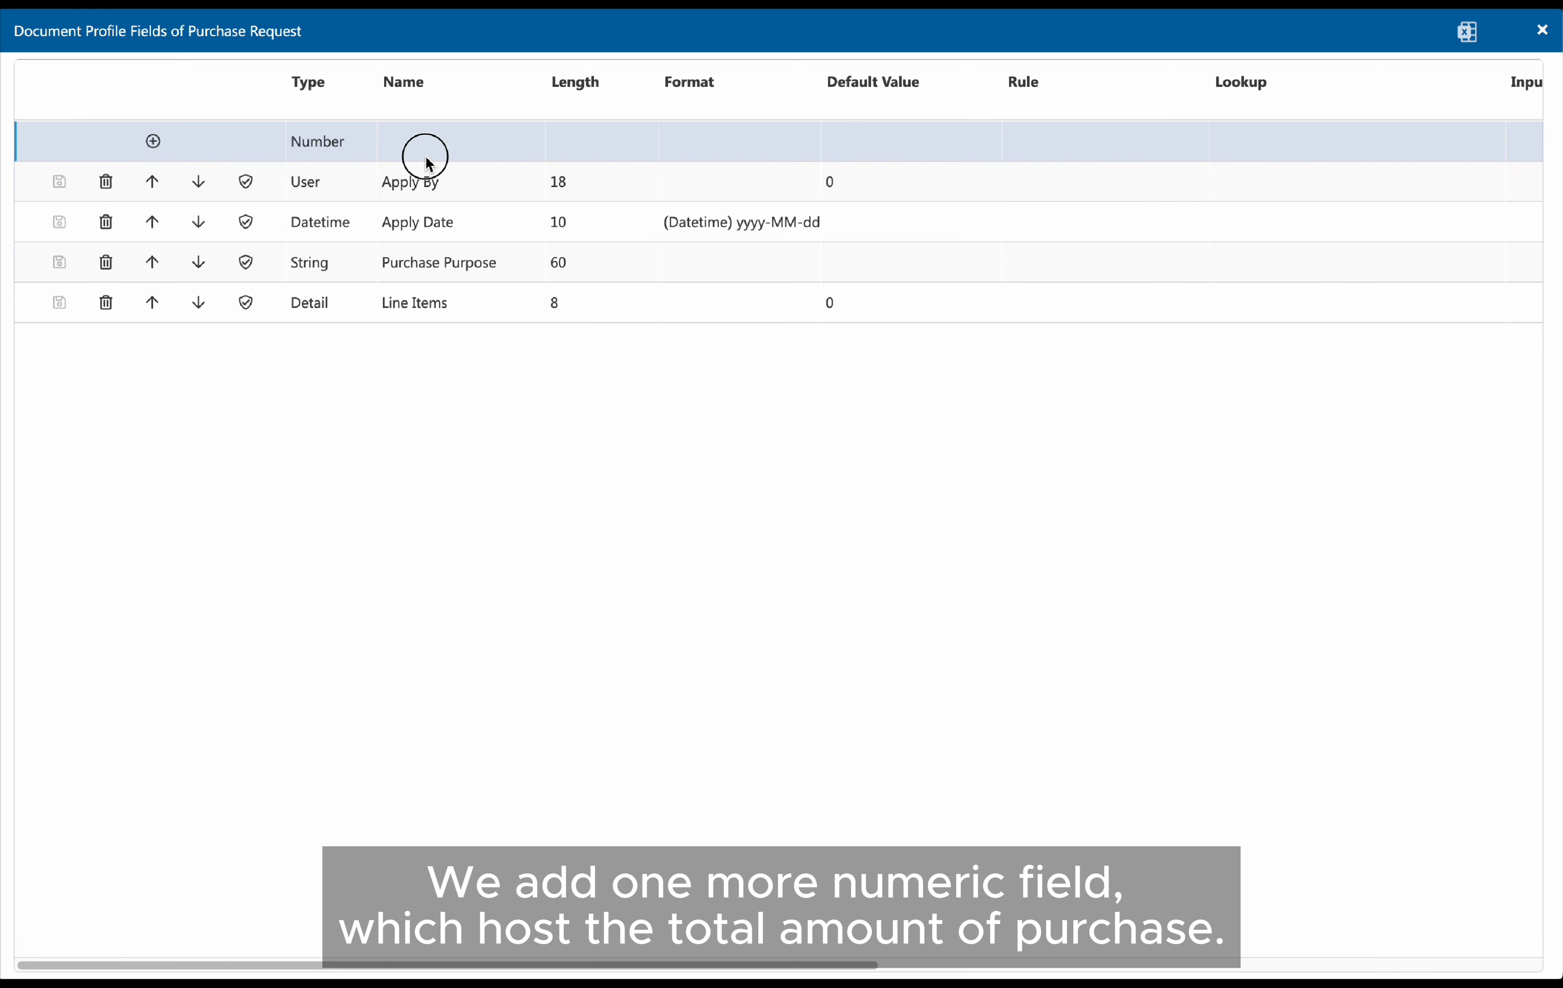
type("Total Purchase Amount")
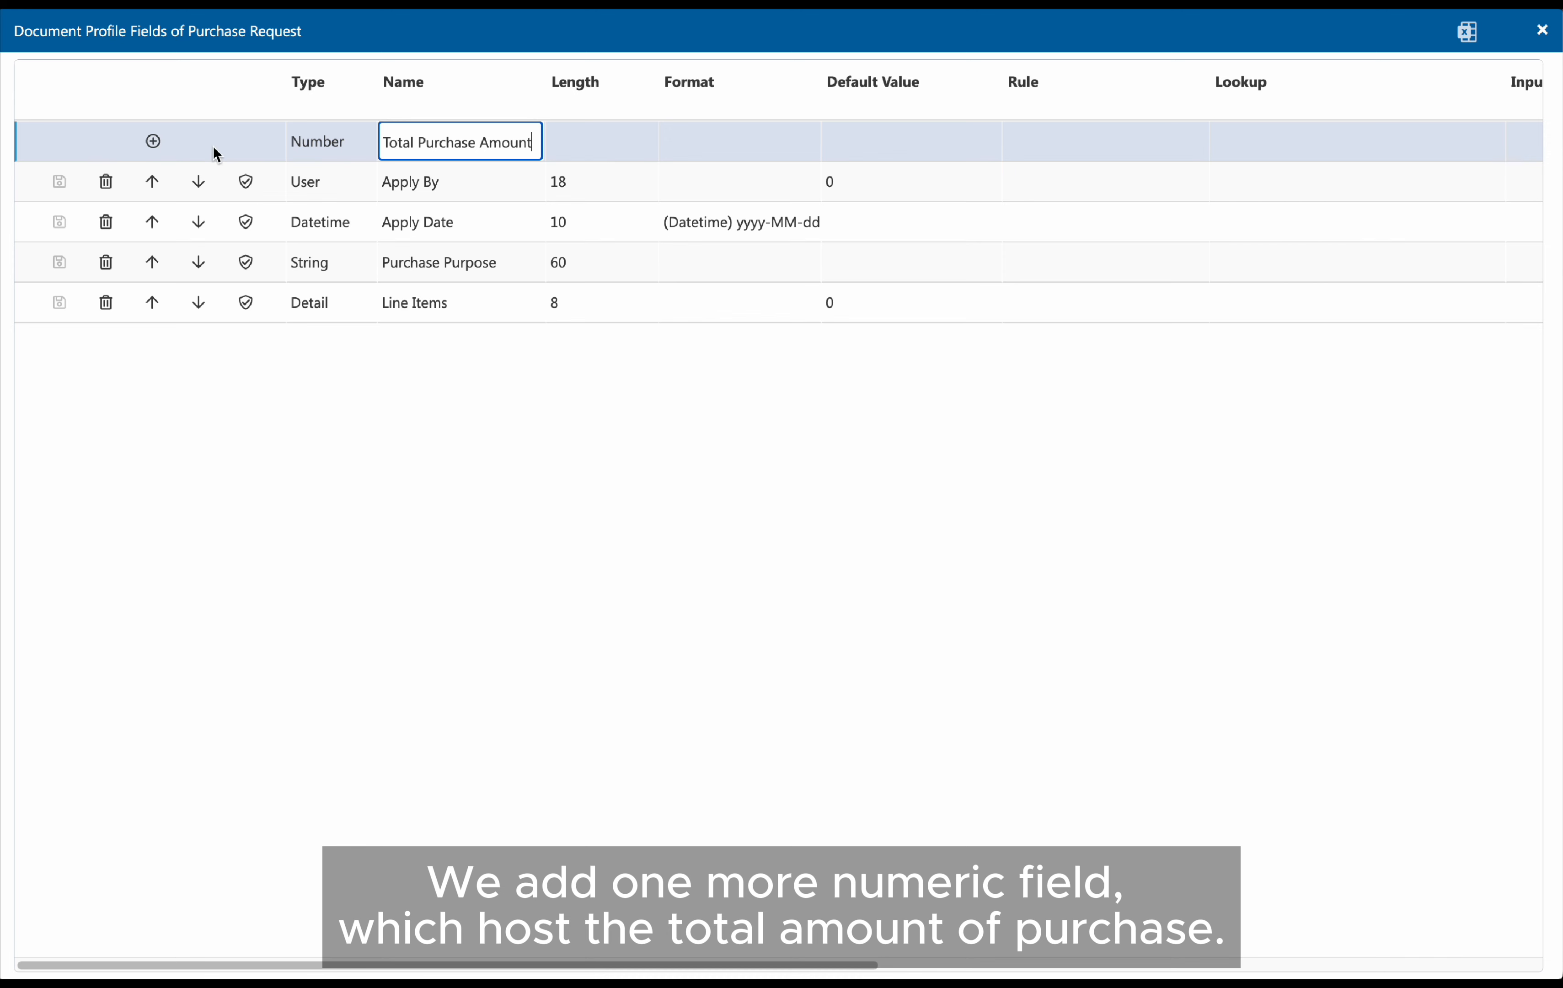
left_click(153, 141)
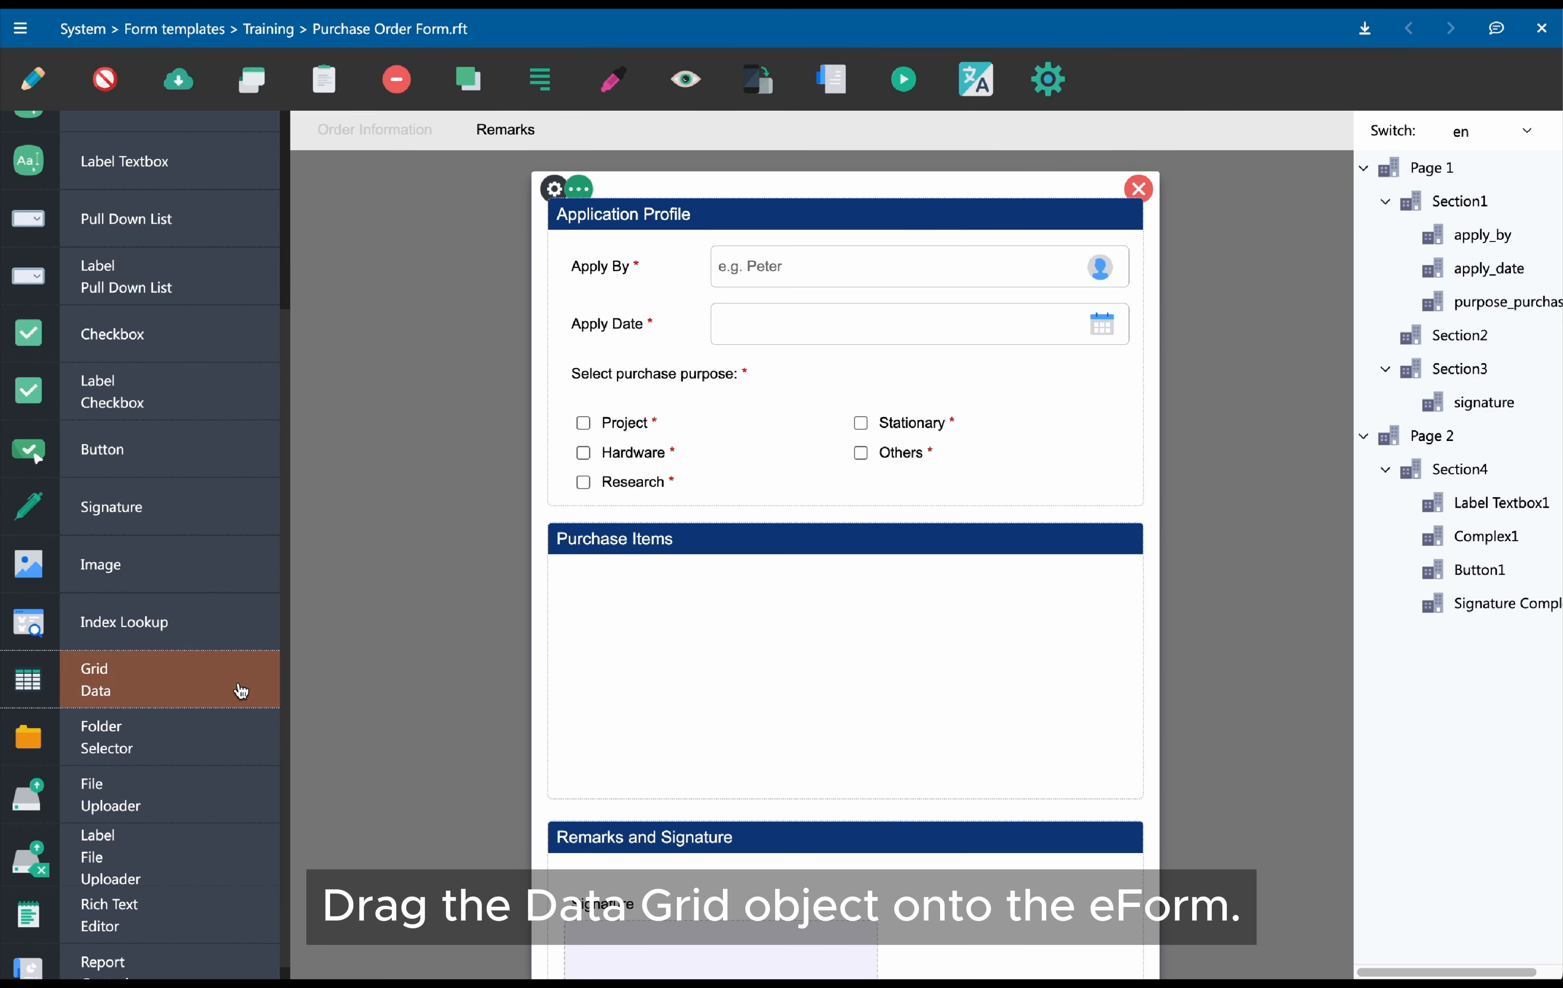
Place a Data Grid object into the Purchase Items section of the eForm and select it
left_click_drag(240, 691, 737, 568)
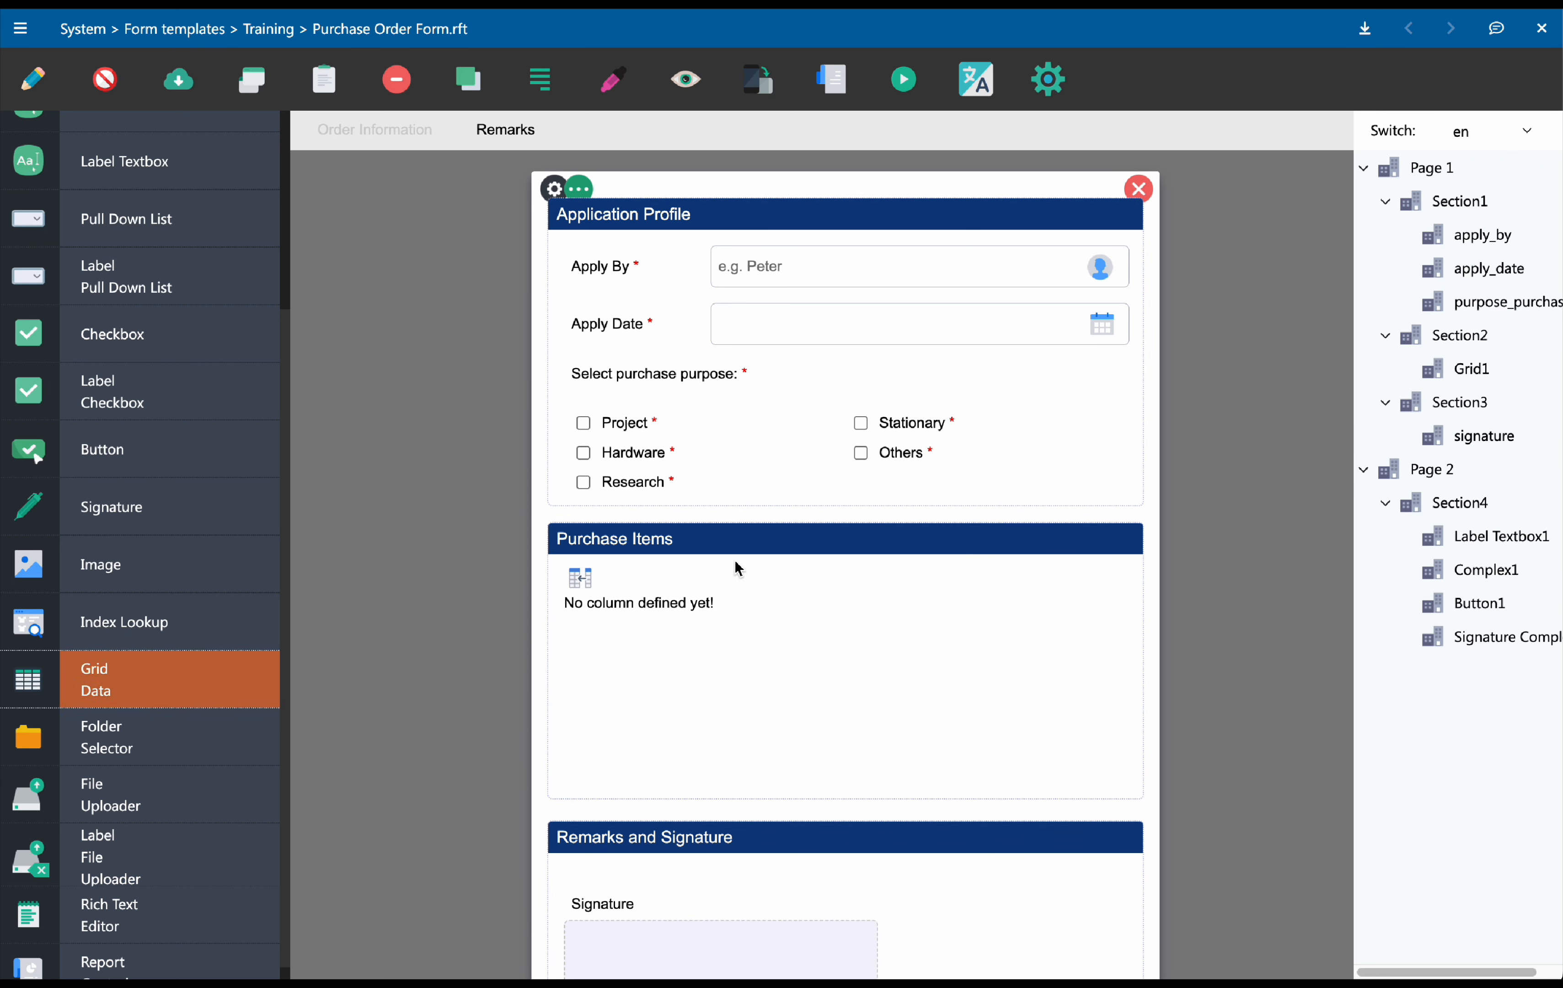
left_click(739, 621)
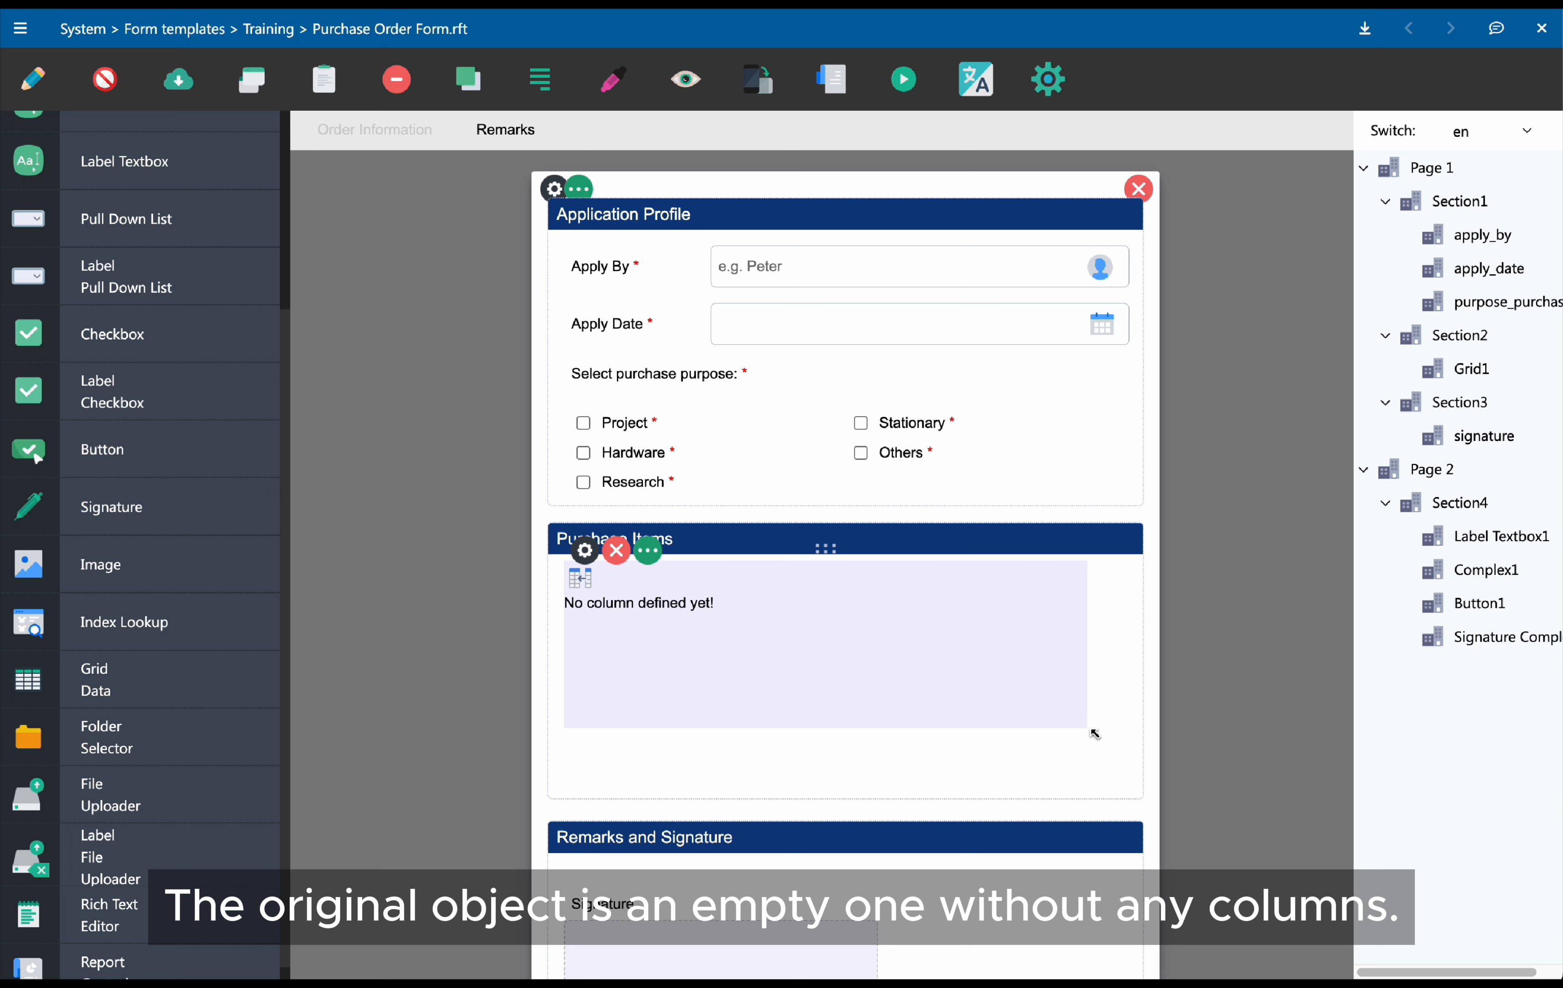
Enlarge the data grid within the Purchase Items section and set its Id to LineItems
left_click_drag(1088, 727, 1128, 785)
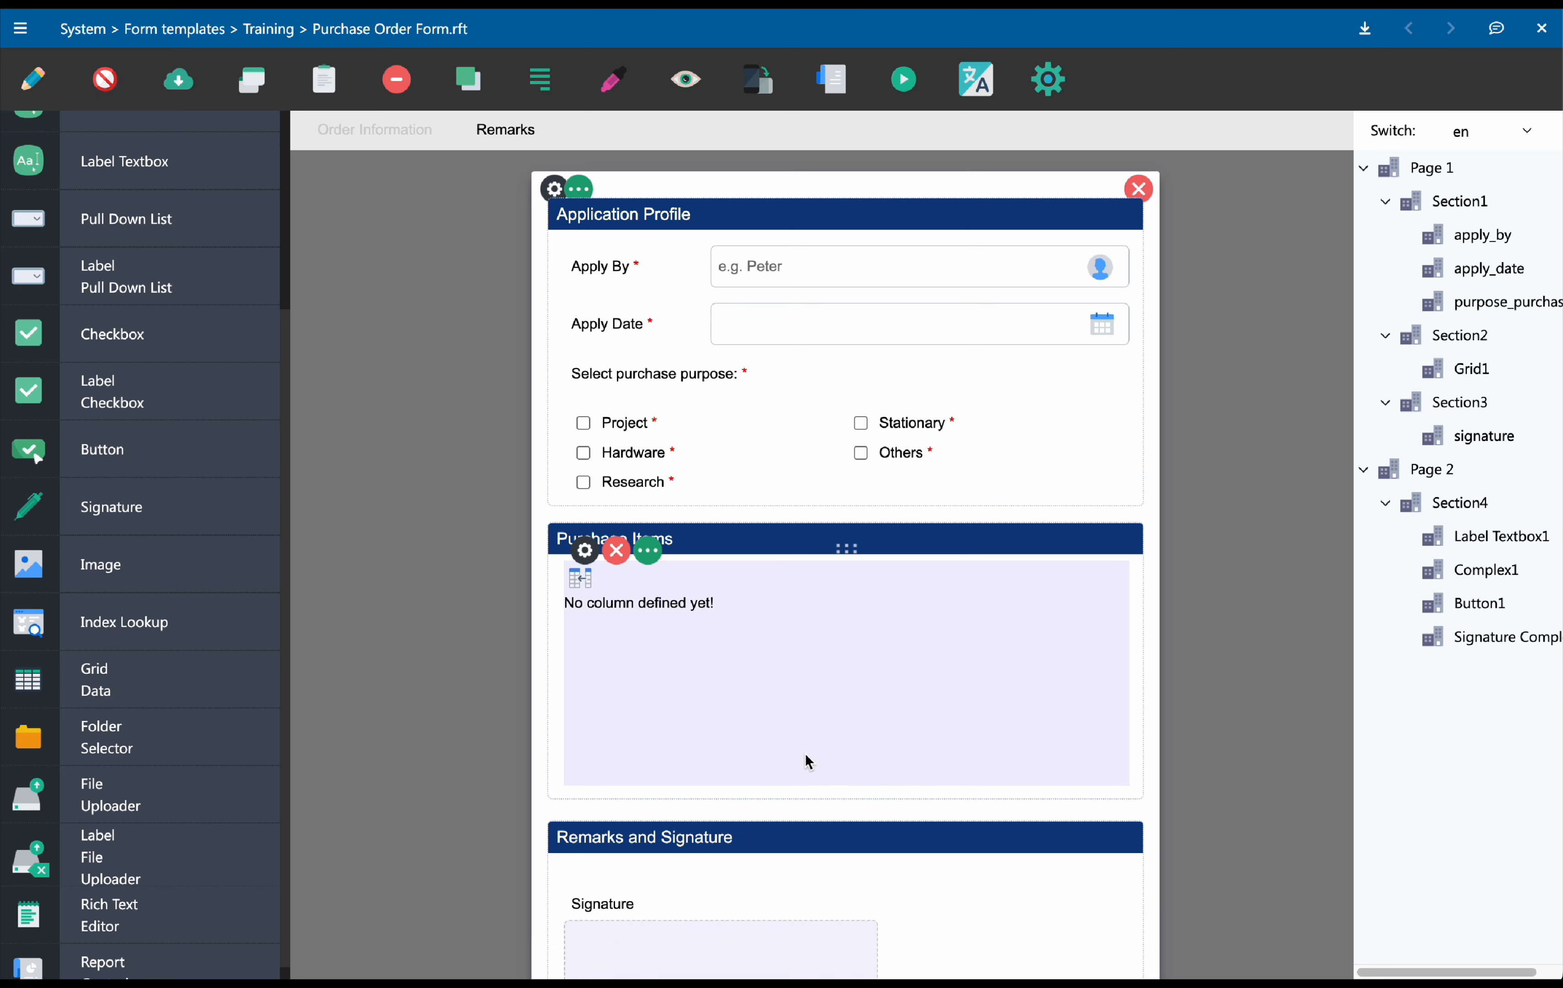
left_click(590, 561)
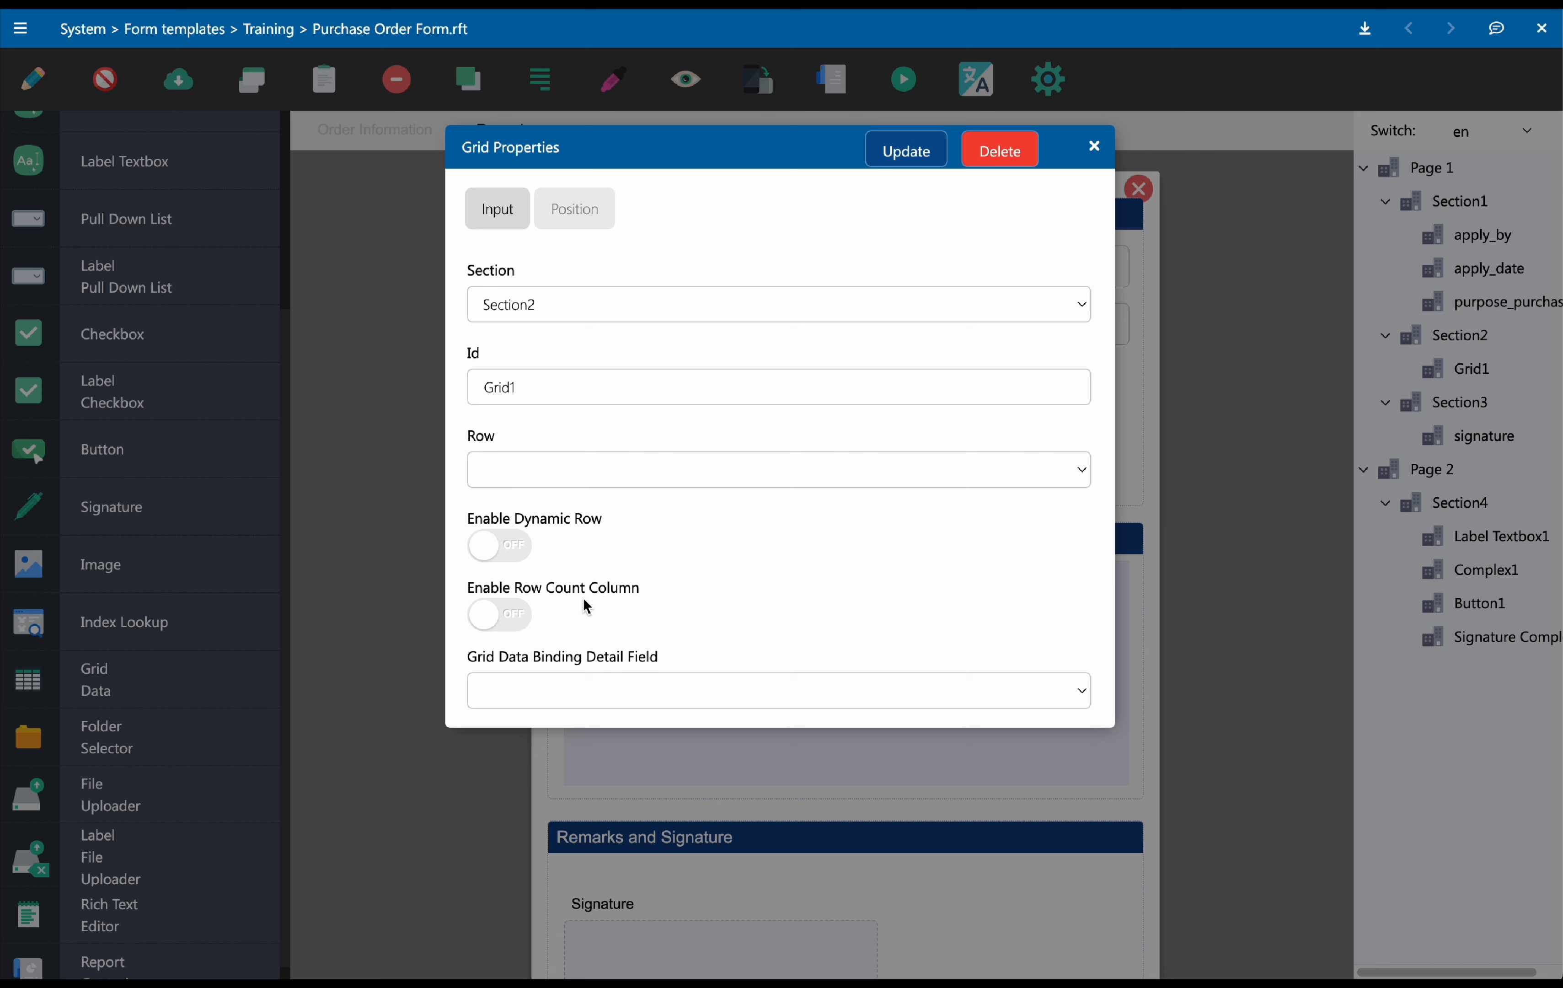
left_click_drag(530, 391, 486, 389)
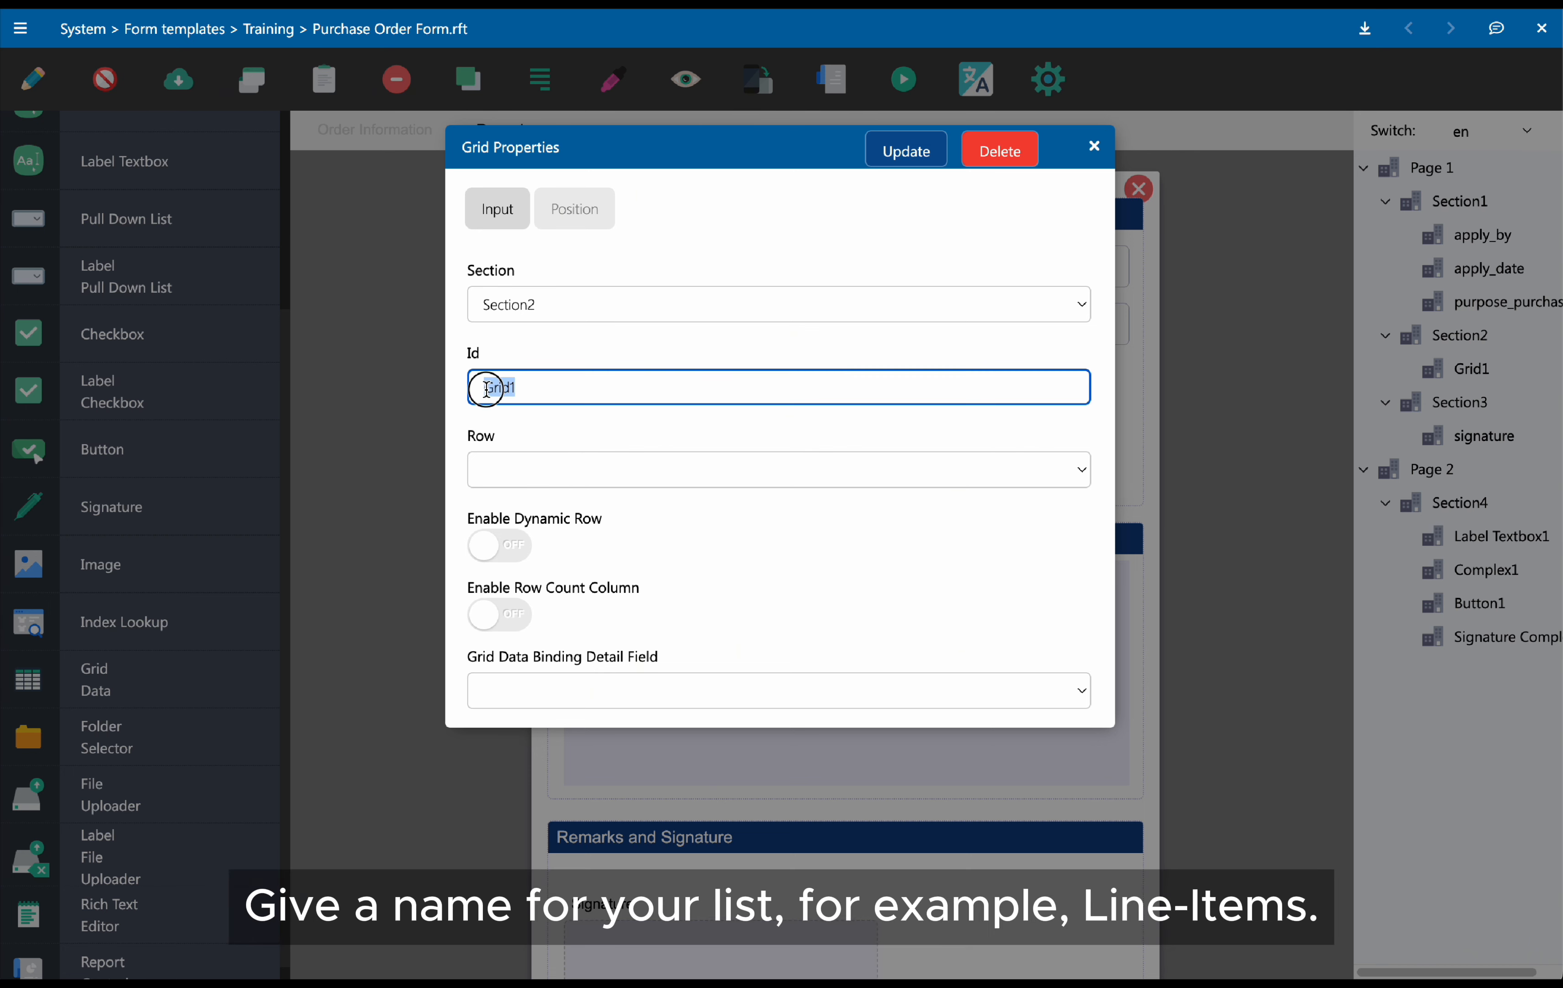
type("LineItems")
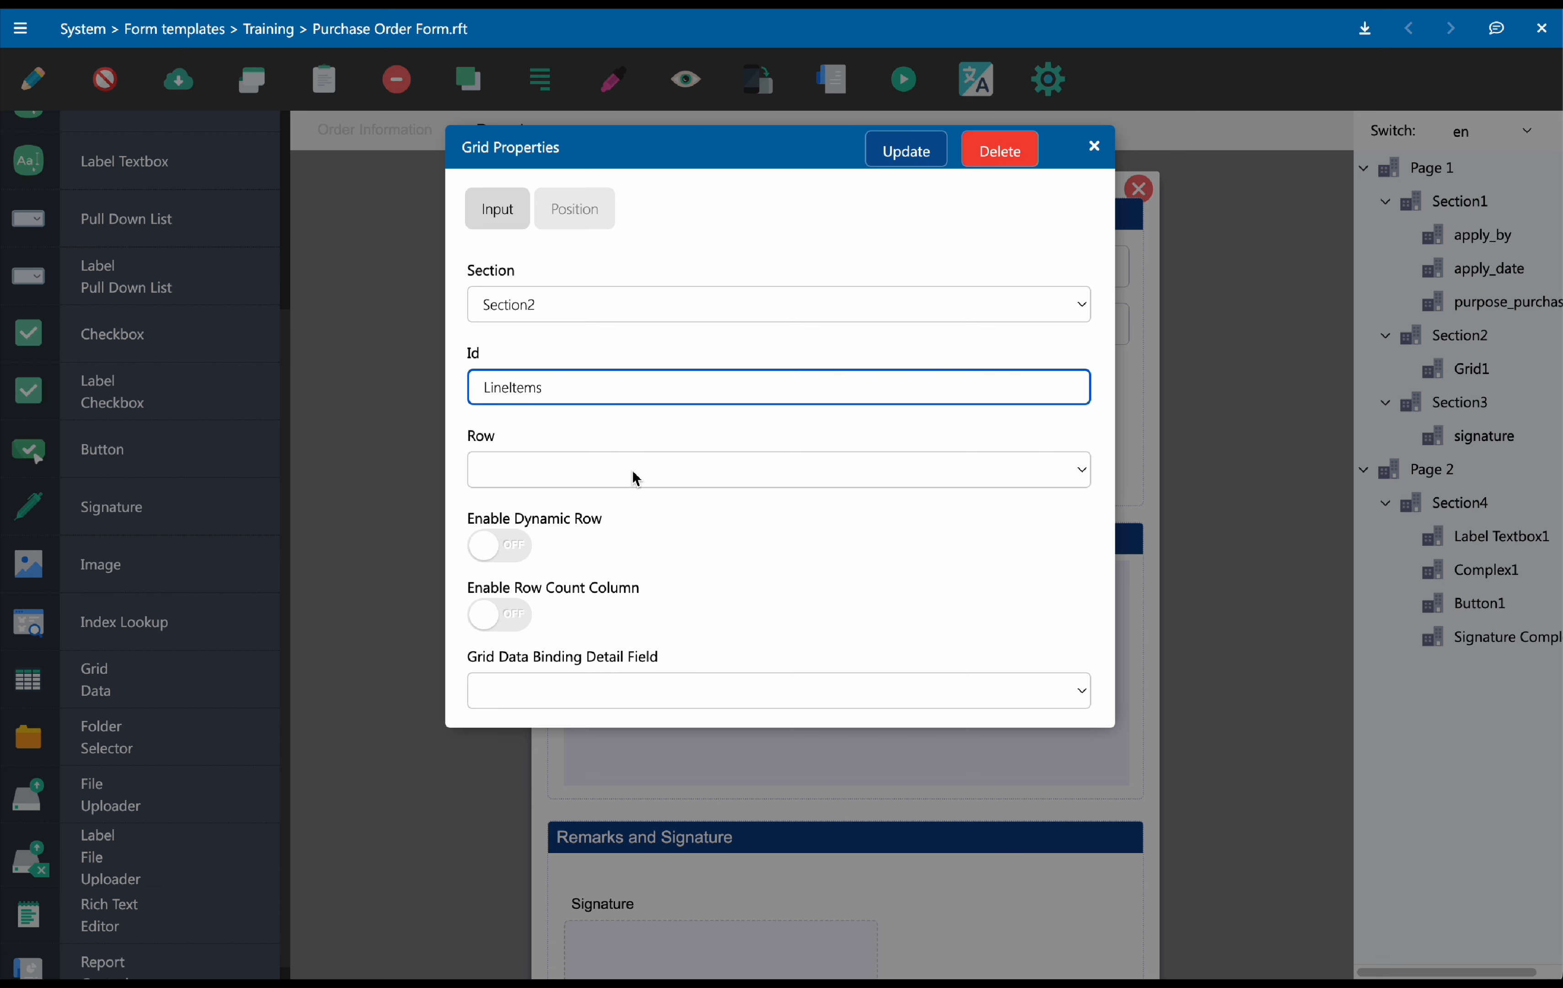
Set the grid to 5 rows and turn on Enable Dynamic Row and Enable Row Count Column
left_click(632, 470)
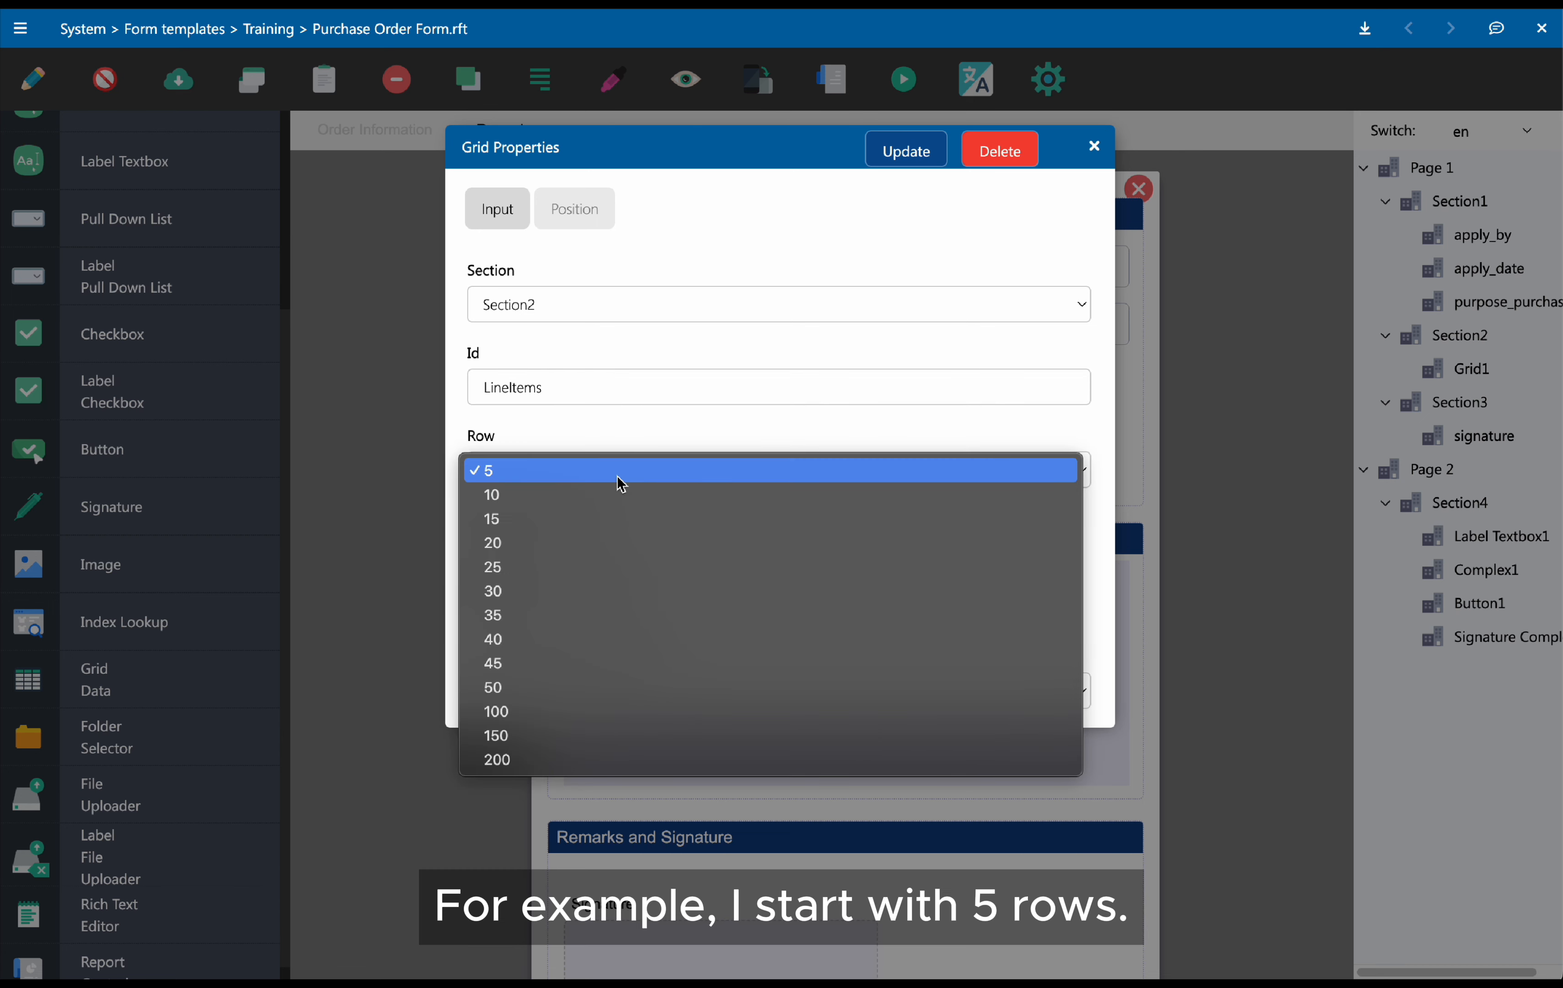
left_click(620, 470)
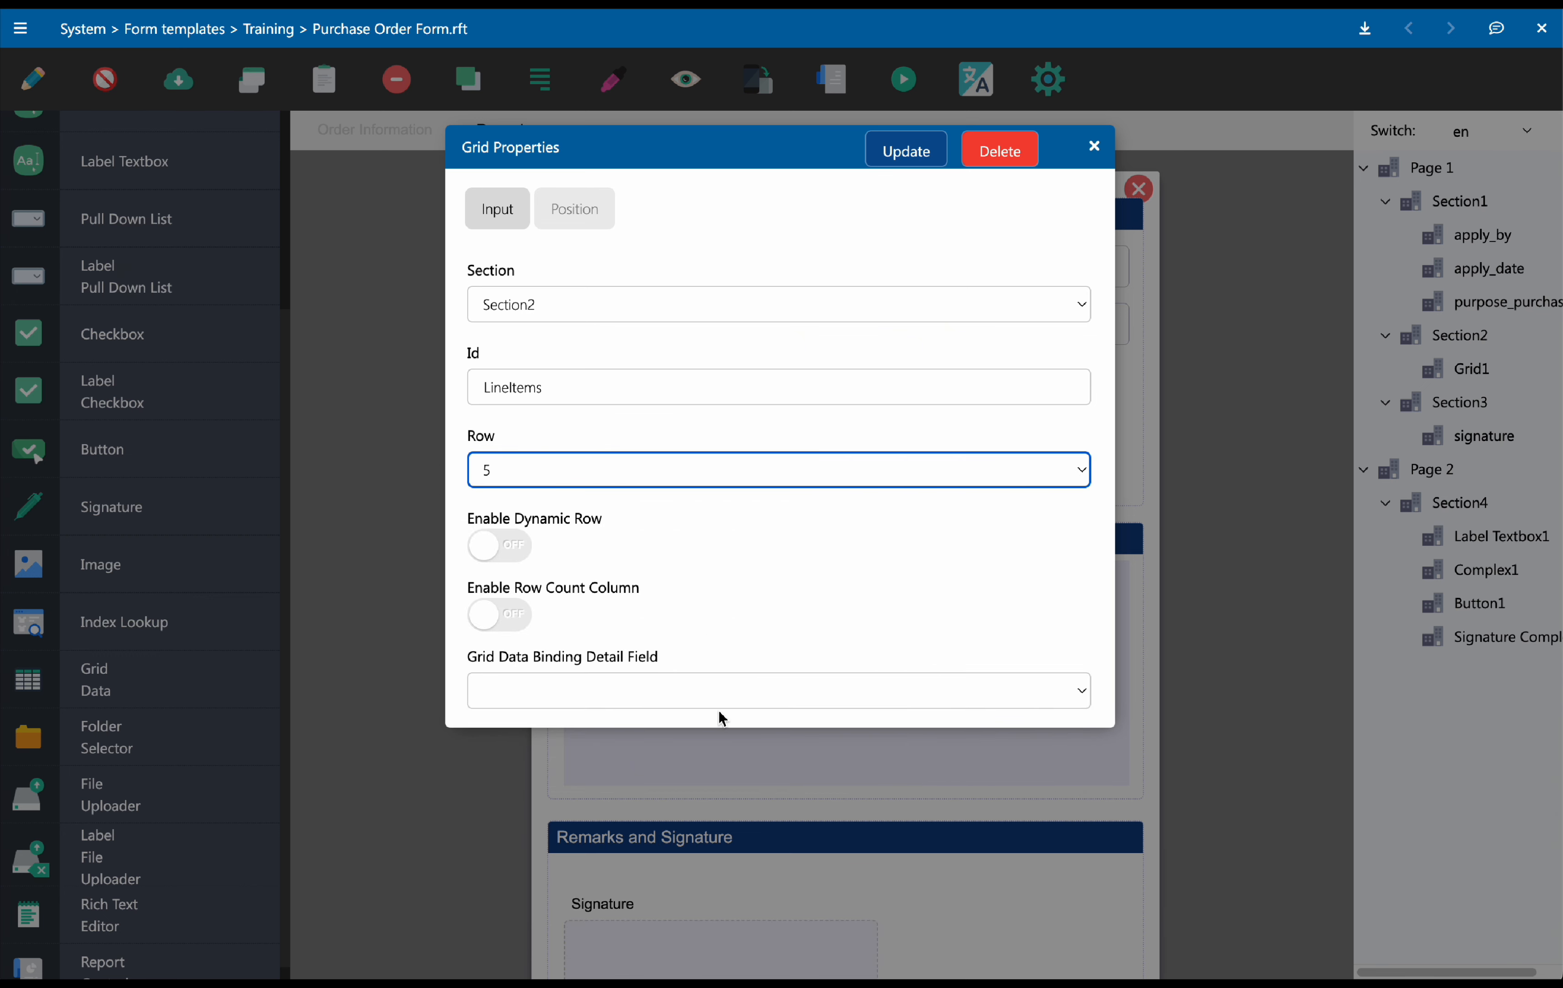
left_click(530, 559)
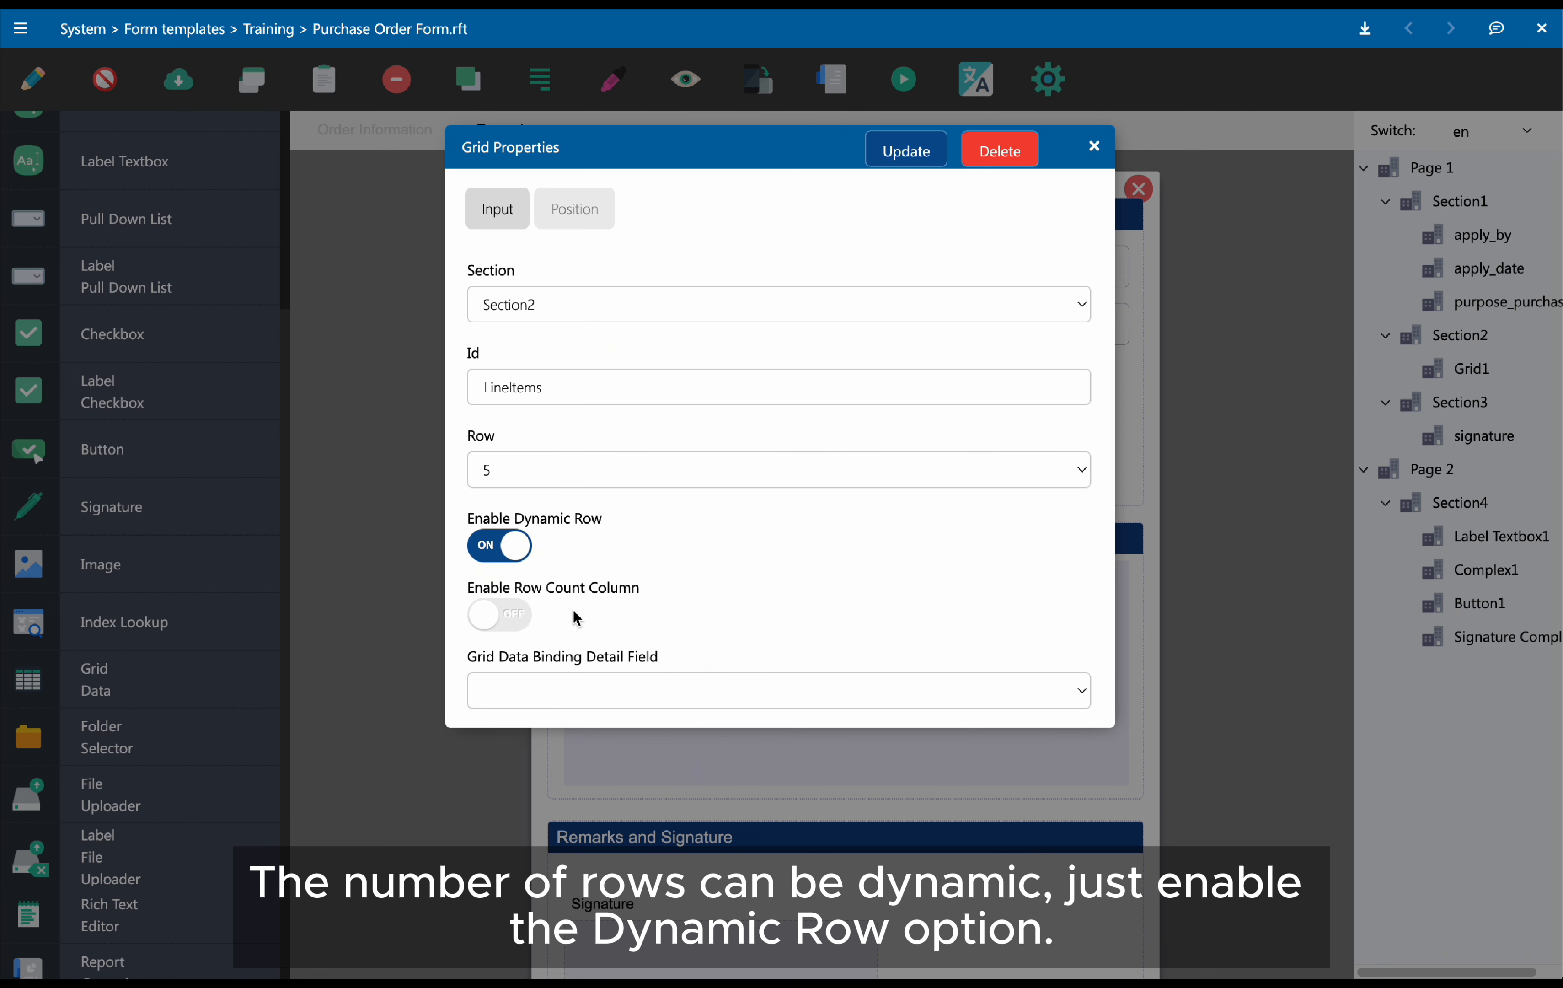
left_click(516, 619)
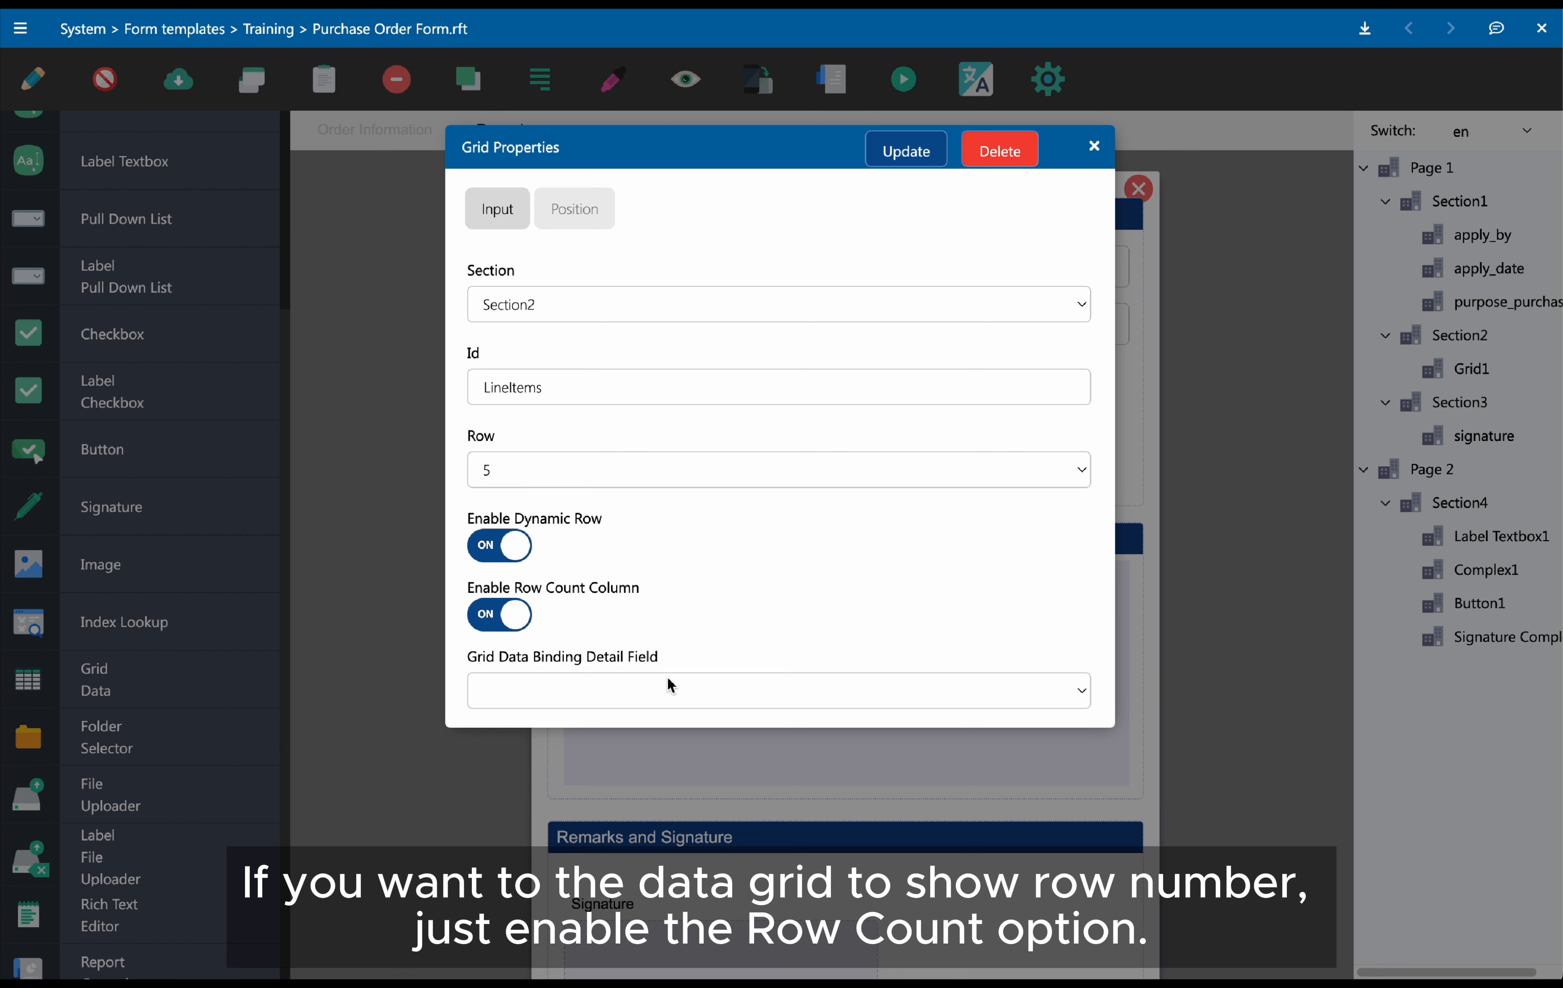
Bind the grid to the Line Items detail field and apply the grid properties
left_click(678, 696)
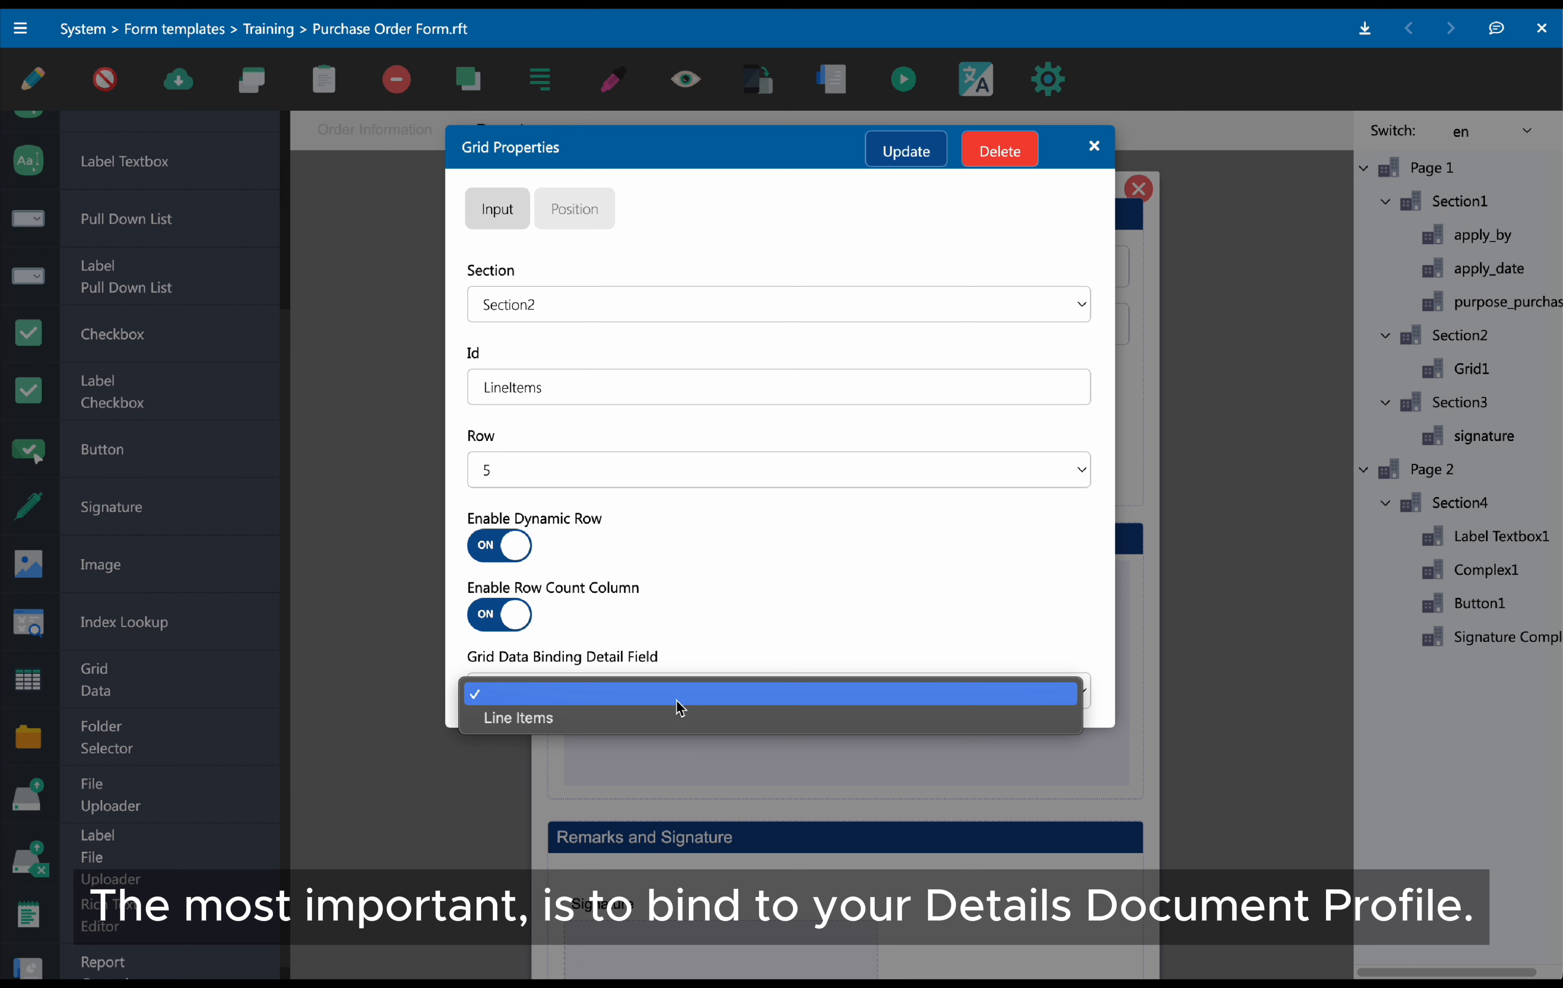
left_click(678, 718)
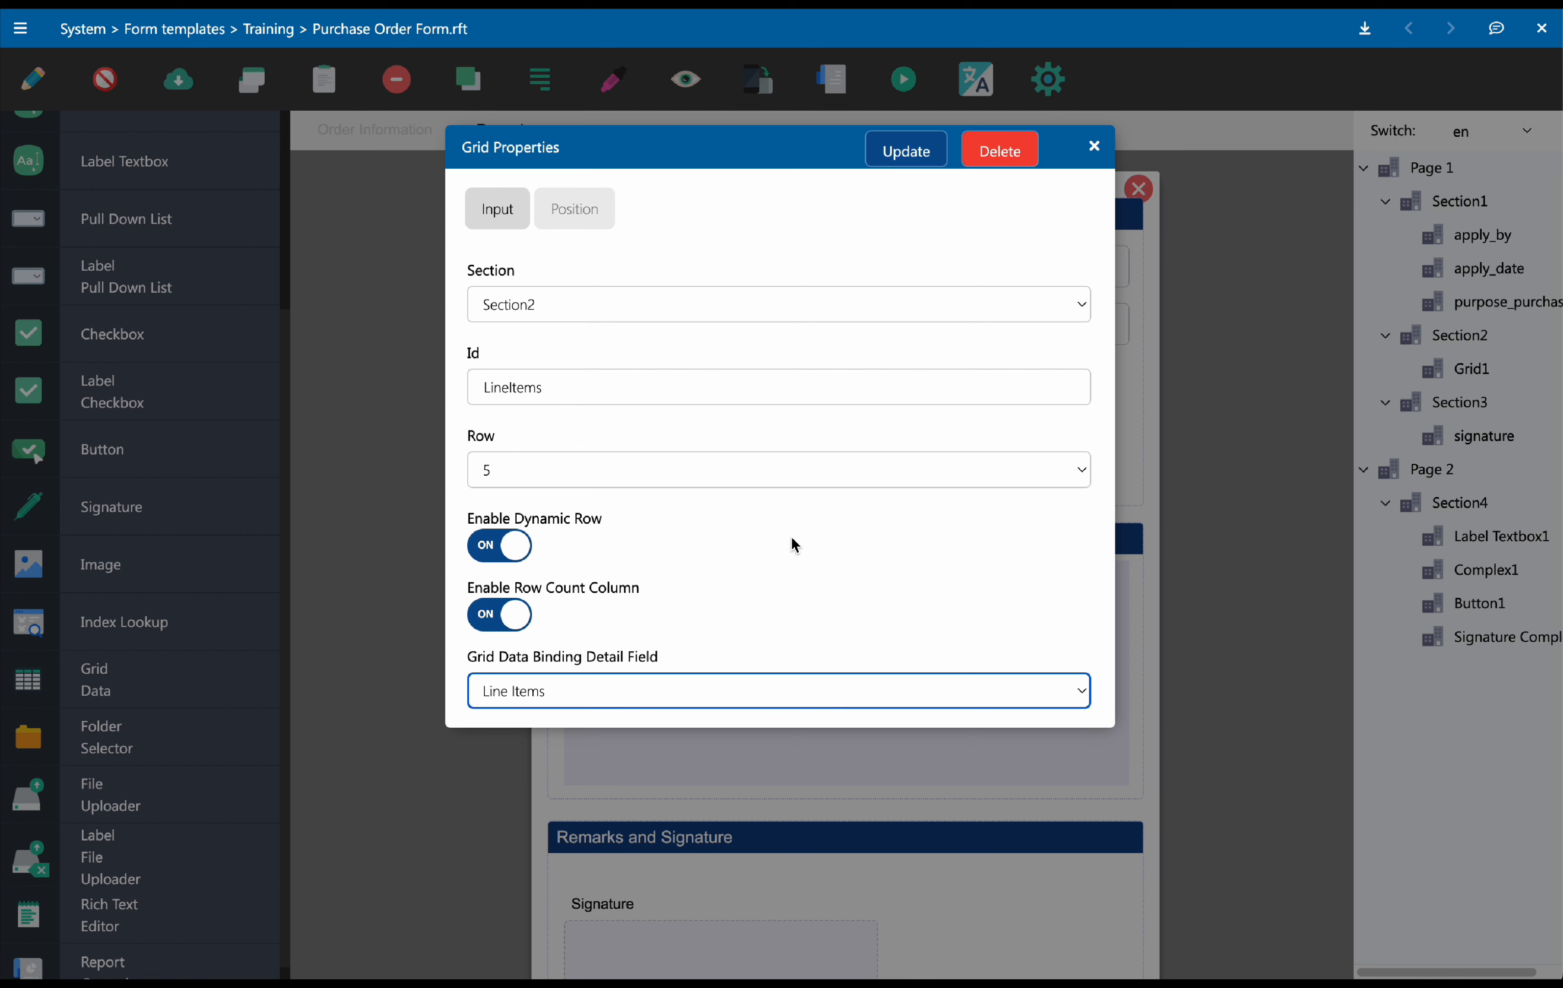
left_click(904, 157)
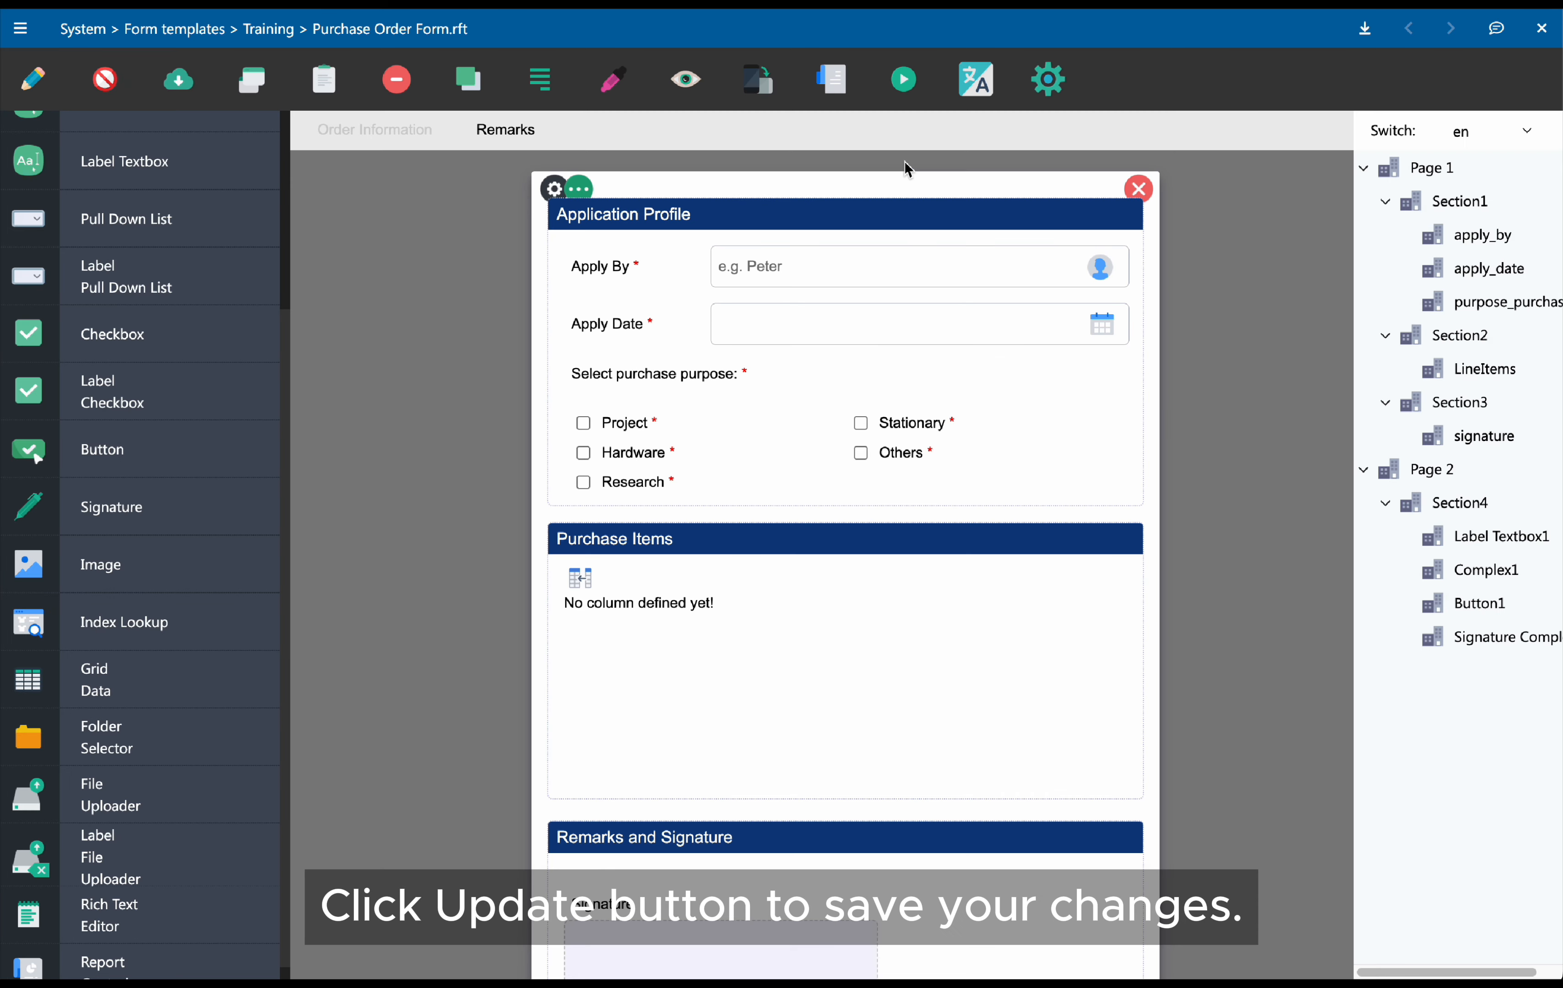
Add a new Combo column to the data grid
mouse_move(736, 657)
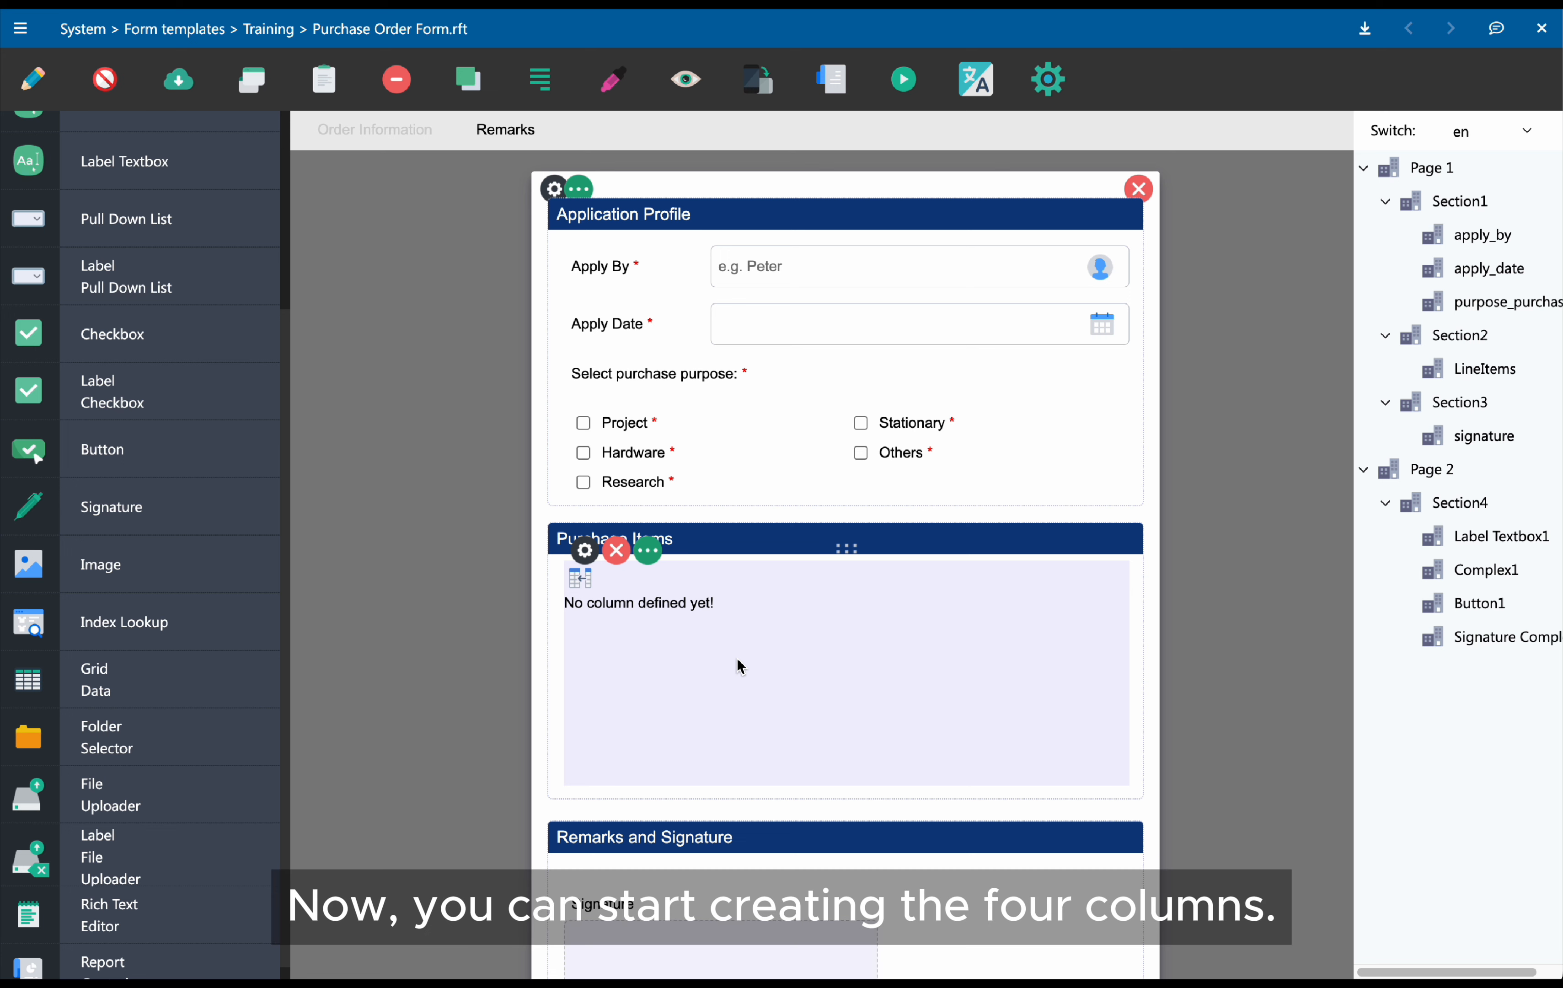
left_click(585, 585)
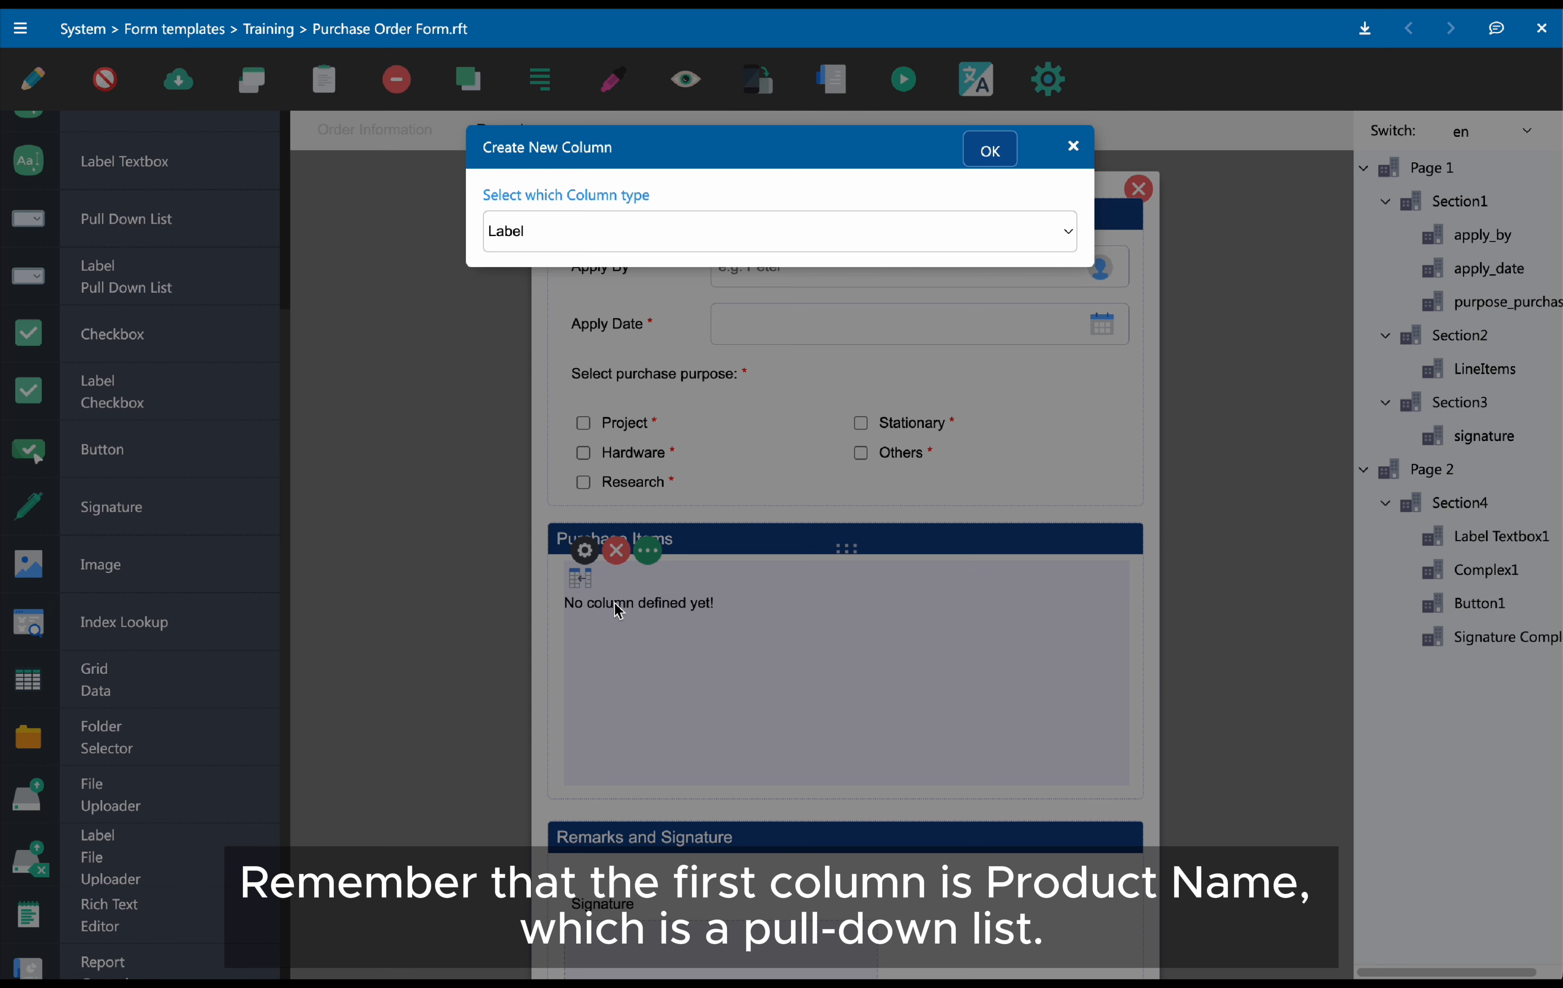
left_click(750, 245)
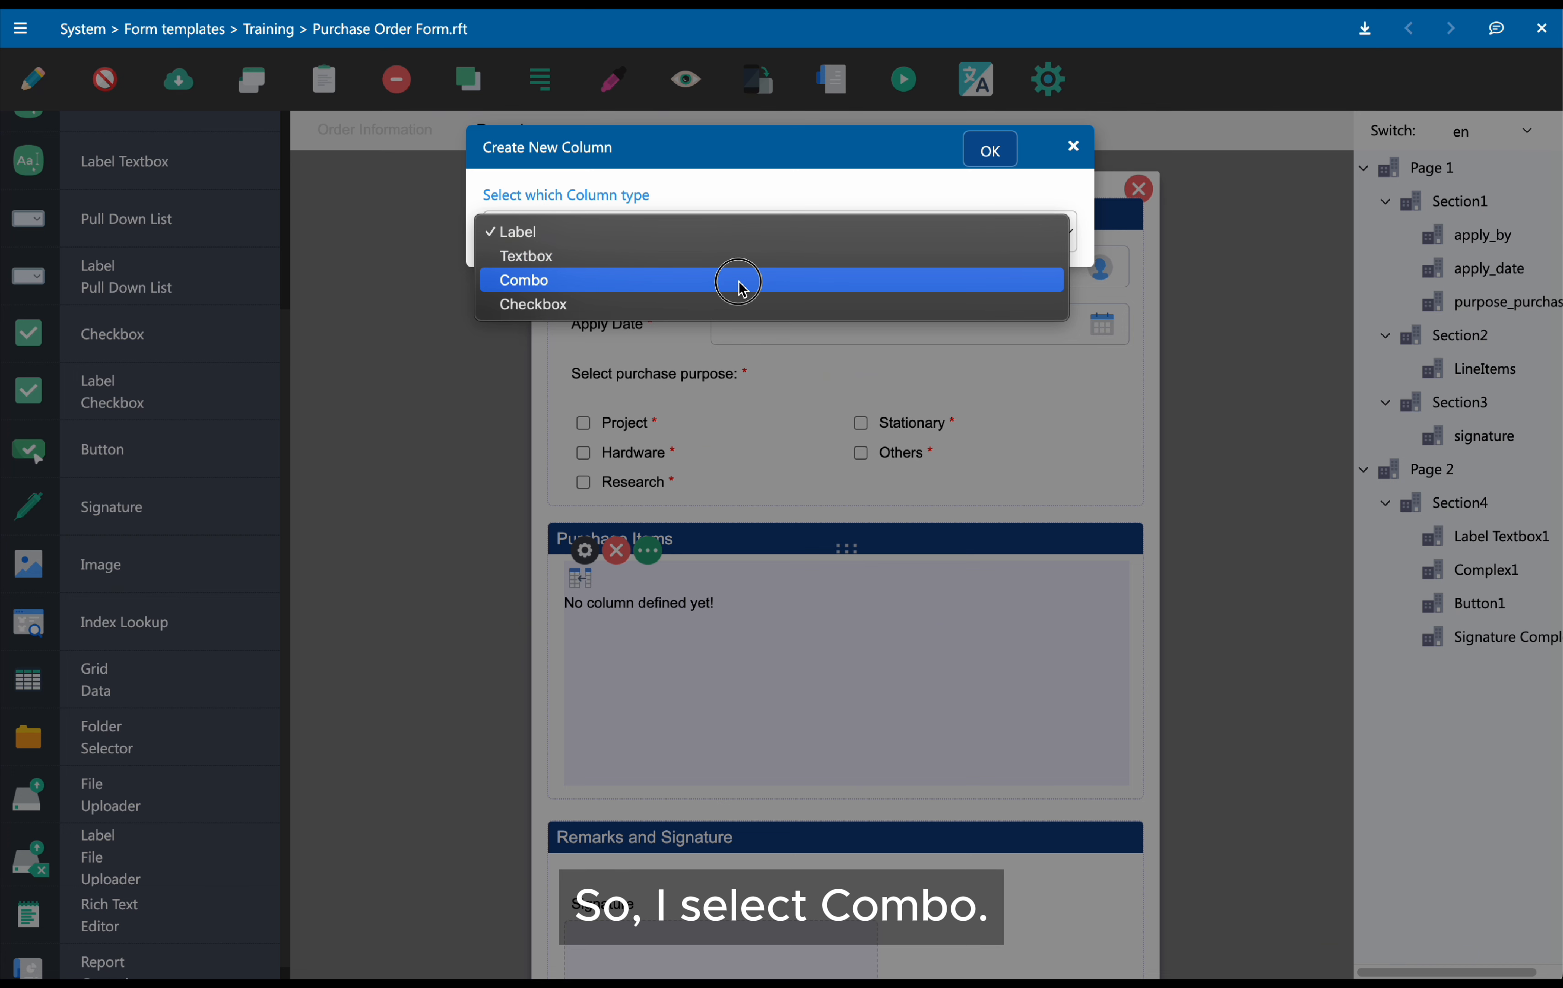
left_click(743, 288)
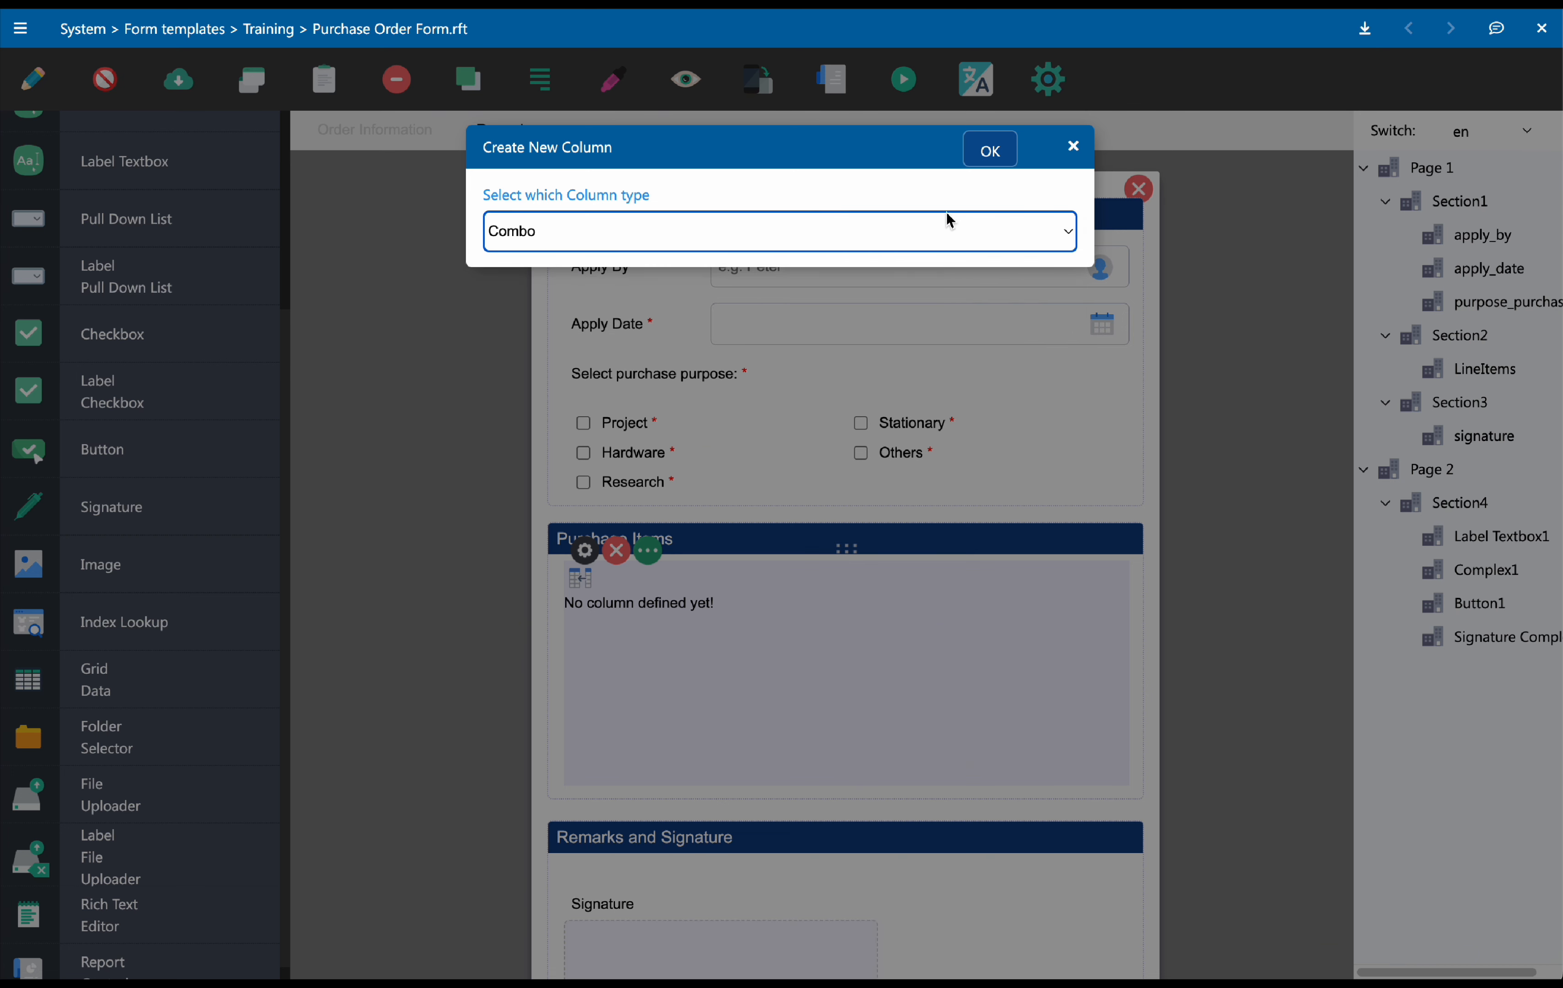
left_click(990, 151)
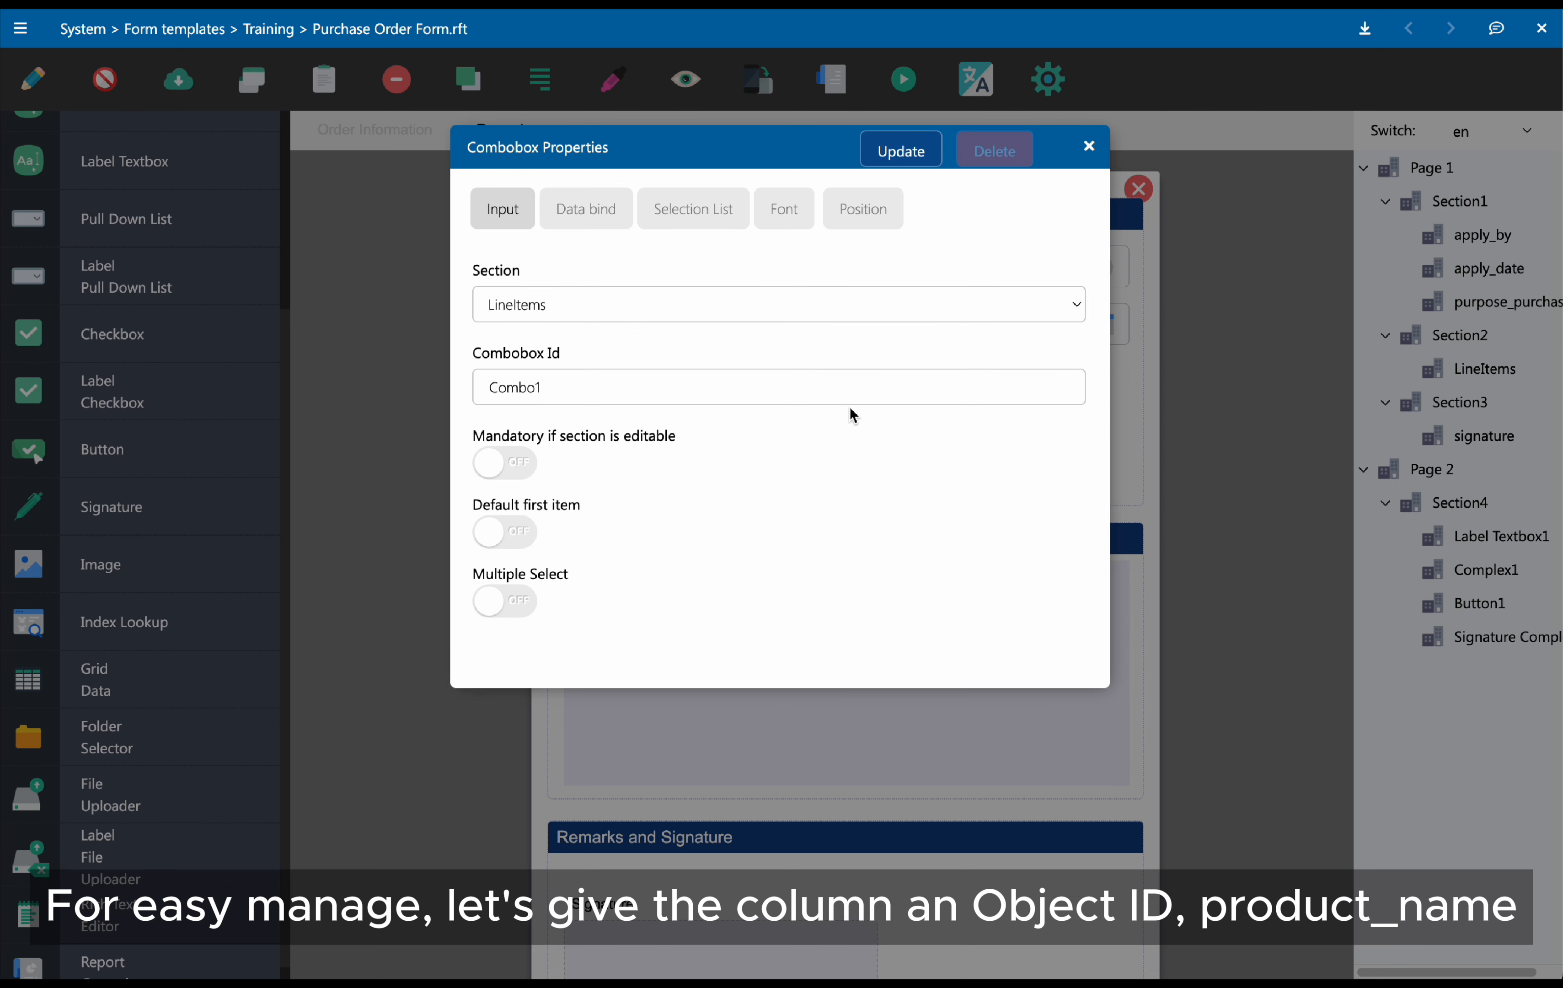
Set the combobox column's Id to product_name
left_click(599, 381)
left_click_drag(599, 381, 489, 388)
type("pr")
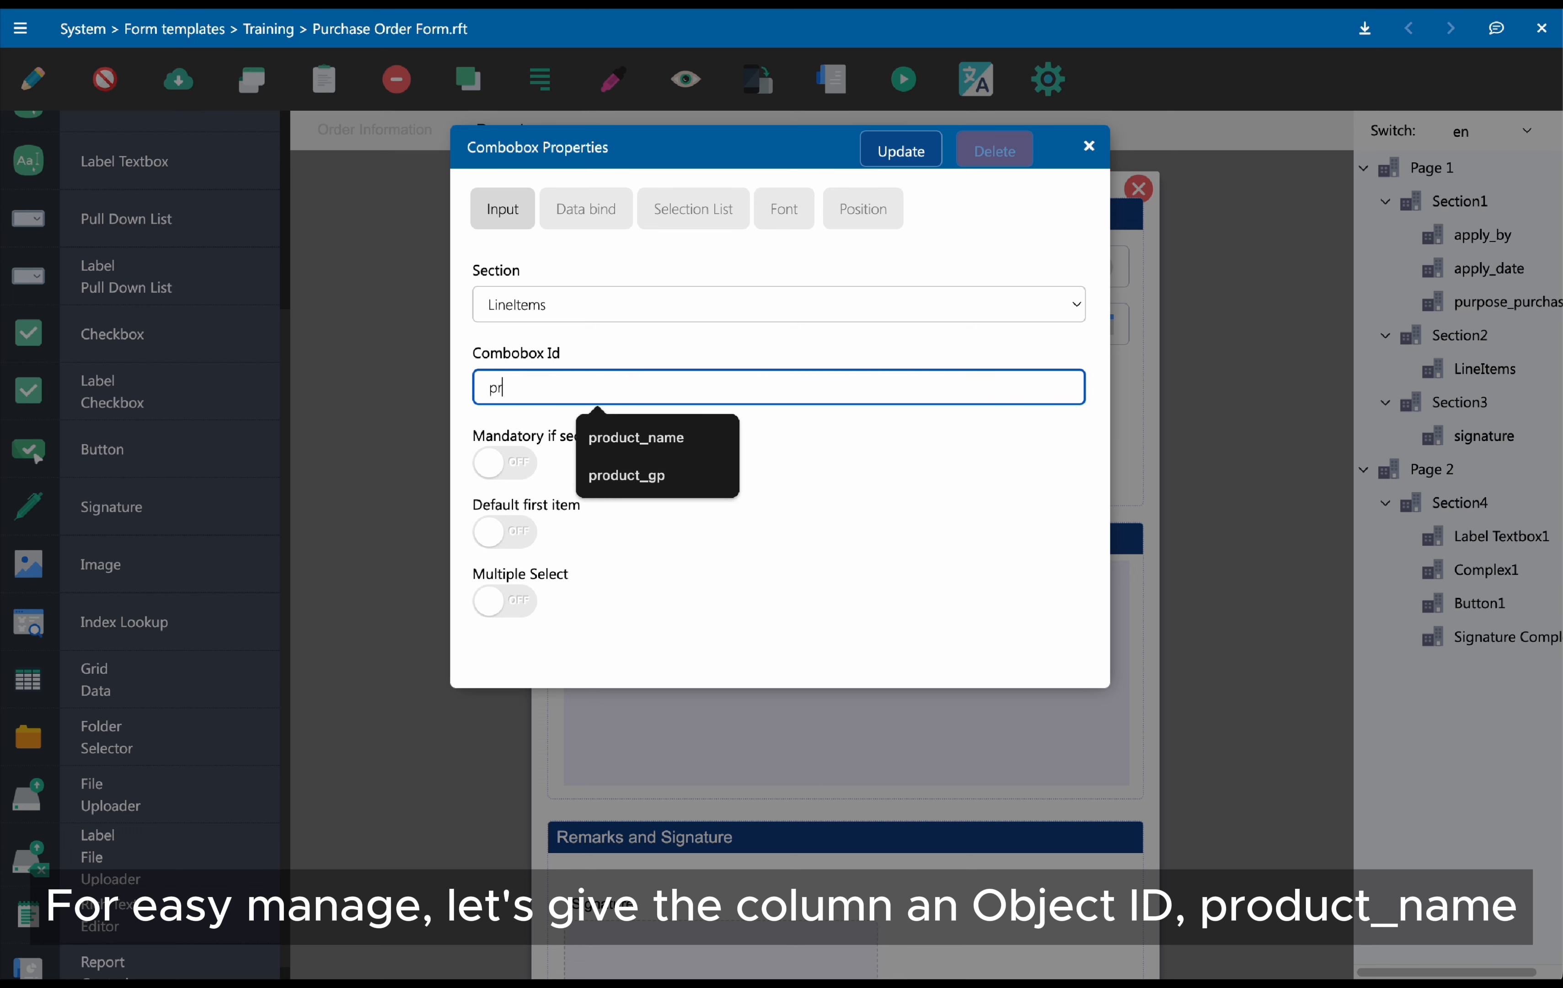
type("oduct_name")
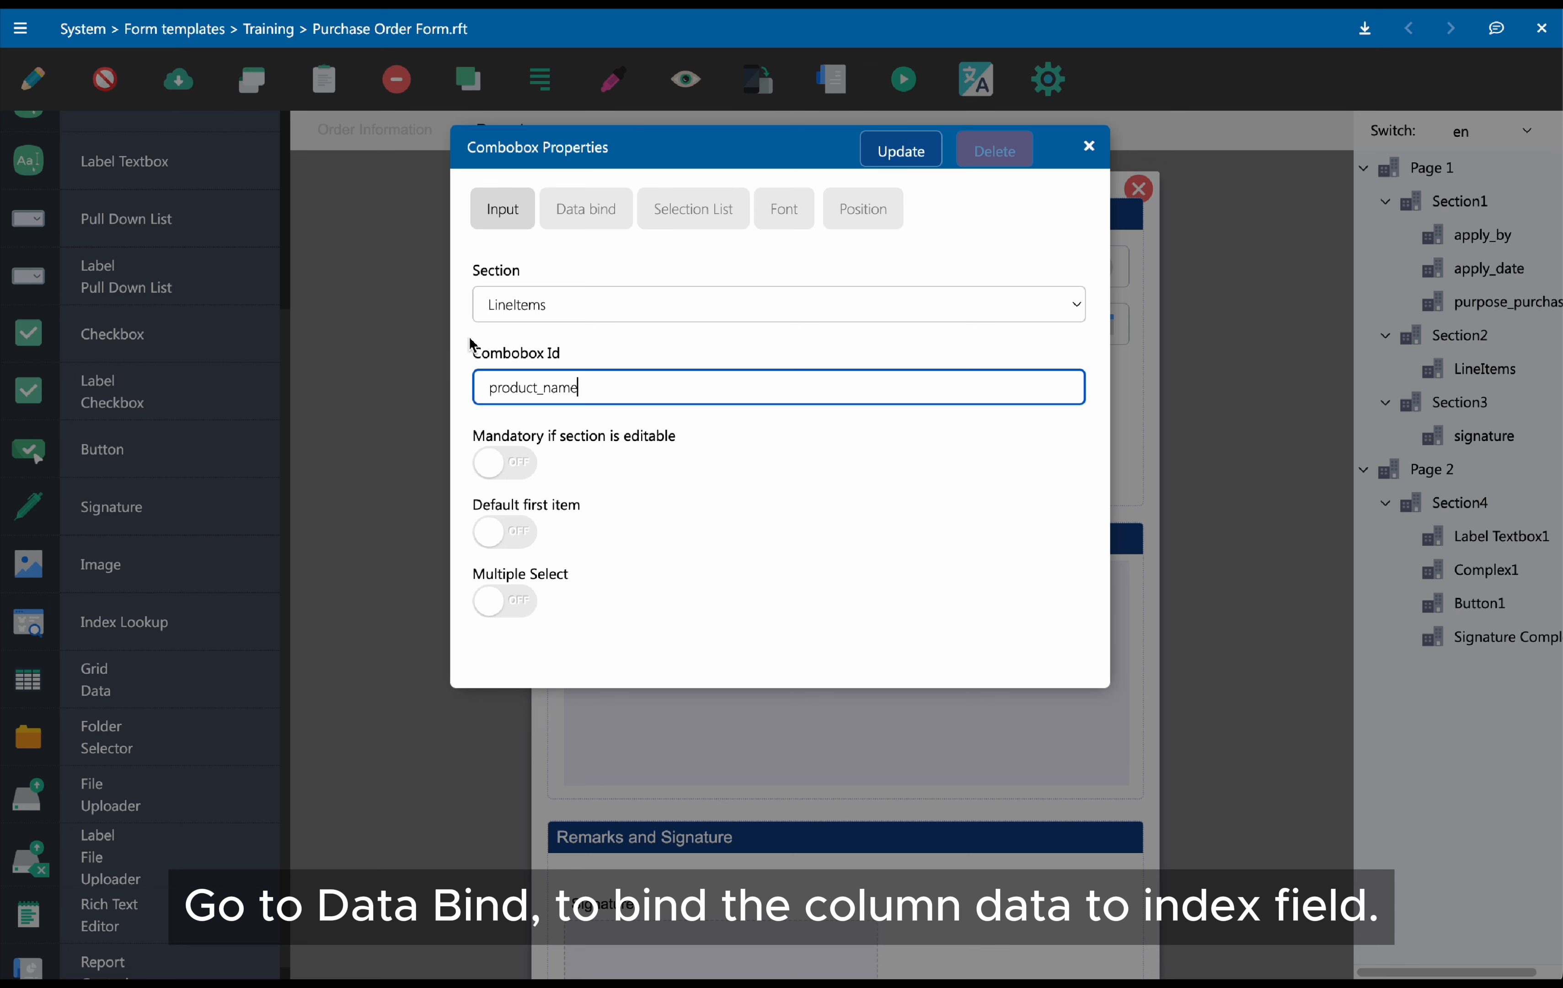
Bind the combobox column's data to the Product Name field
left_click(586, 219)
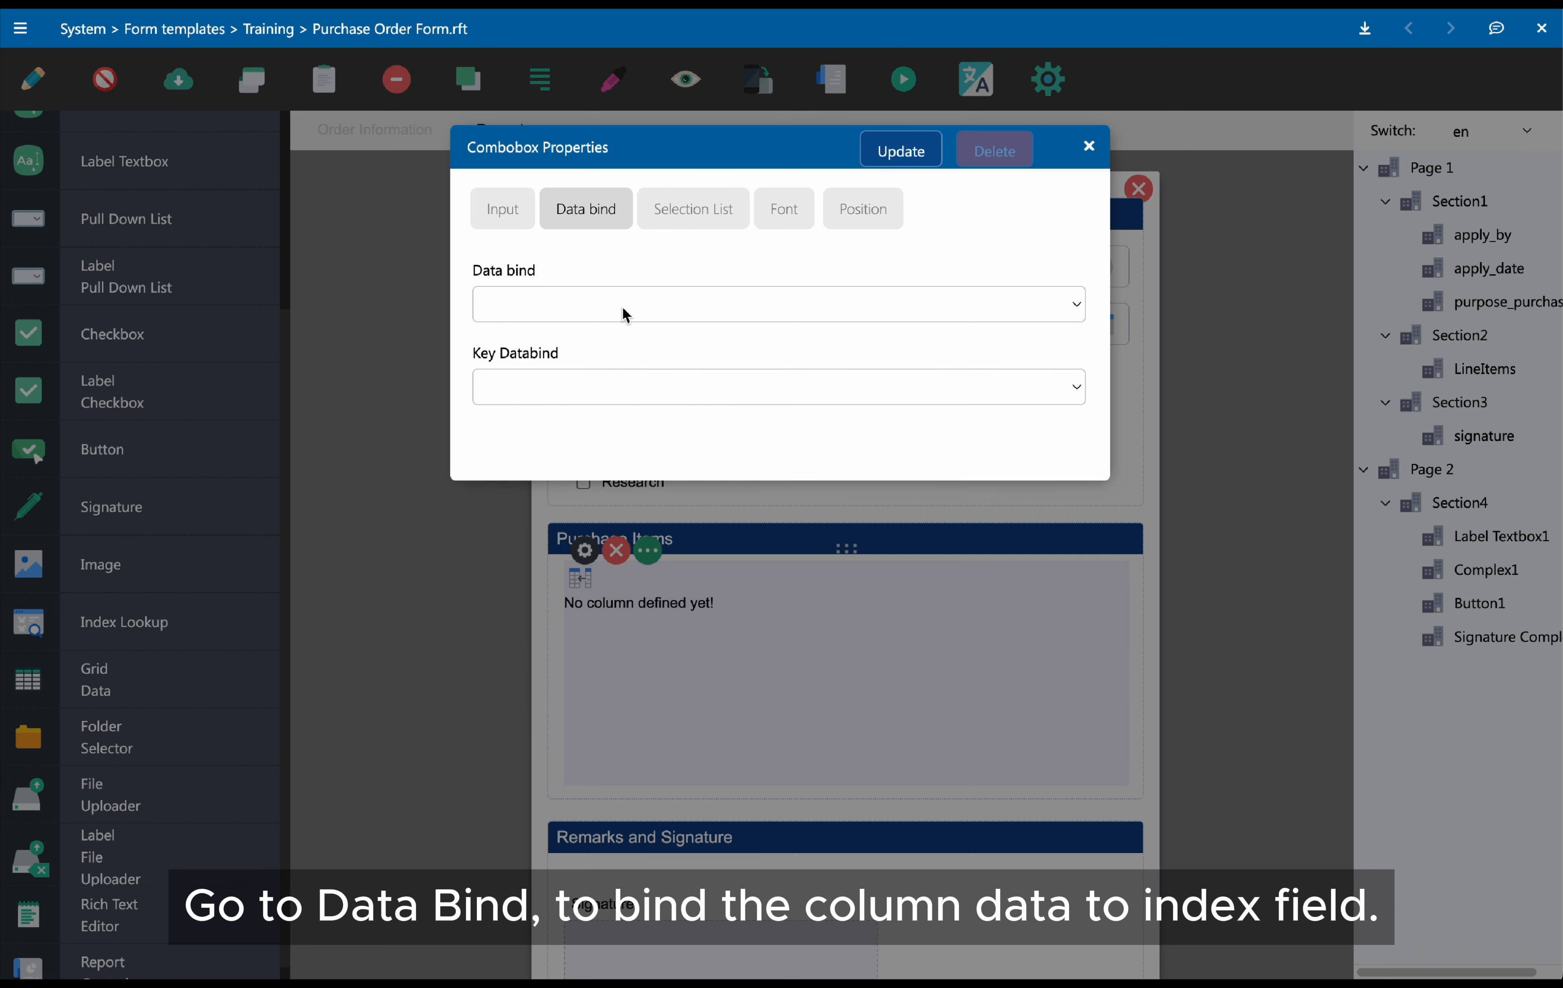
left_click(627, 314)
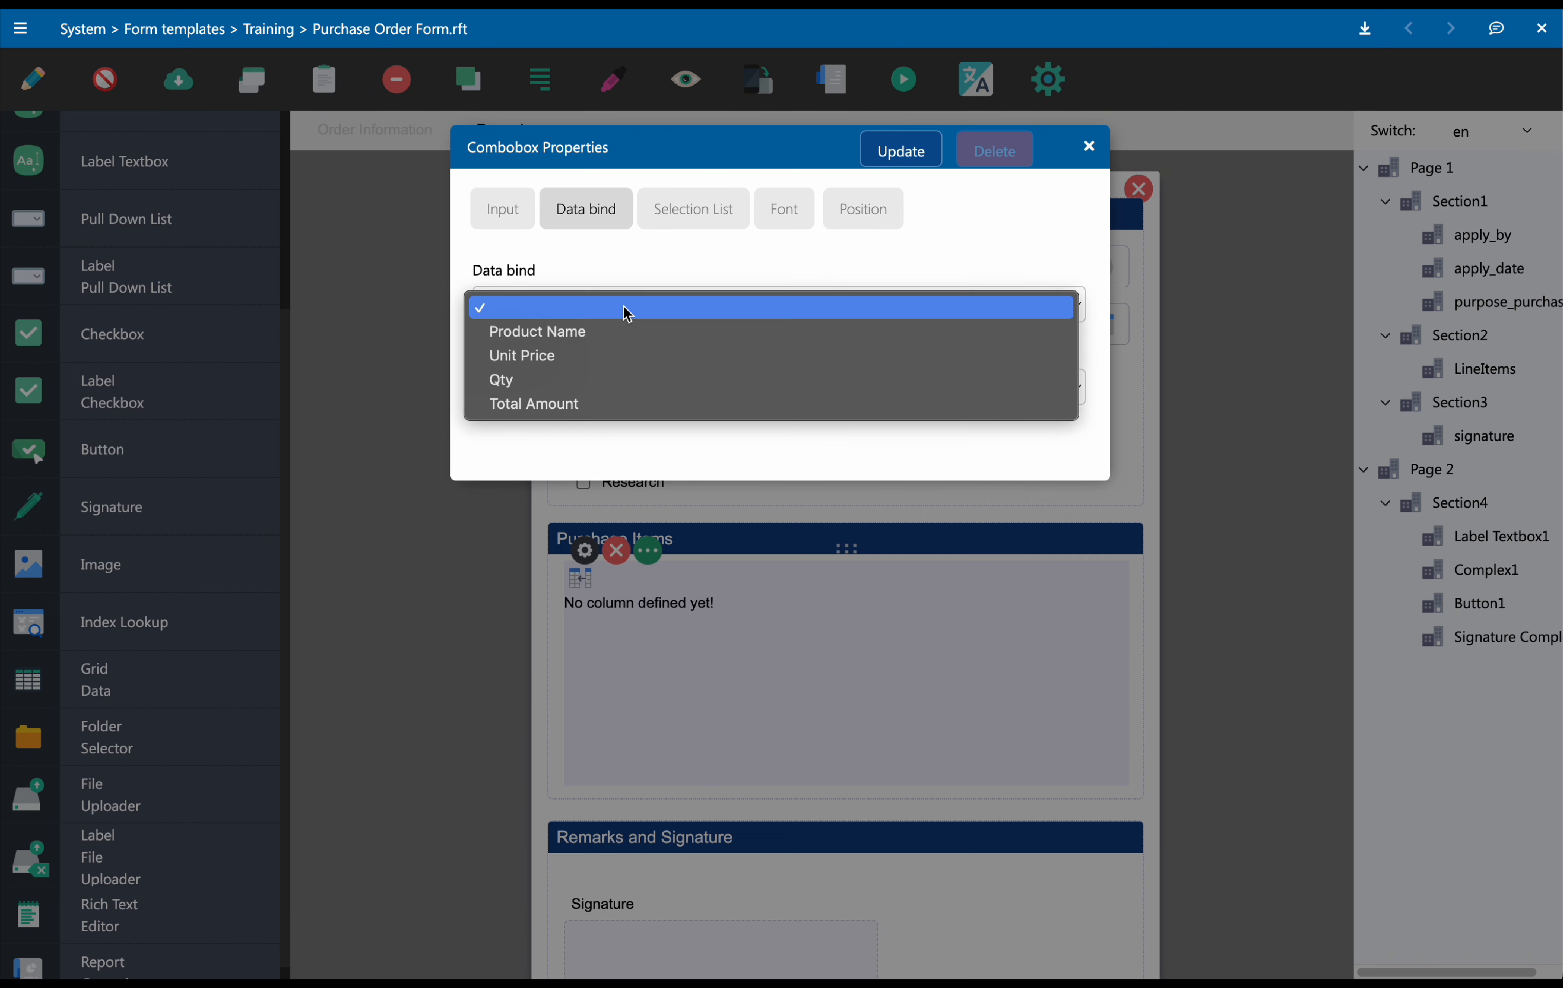
left_click(627, 336)
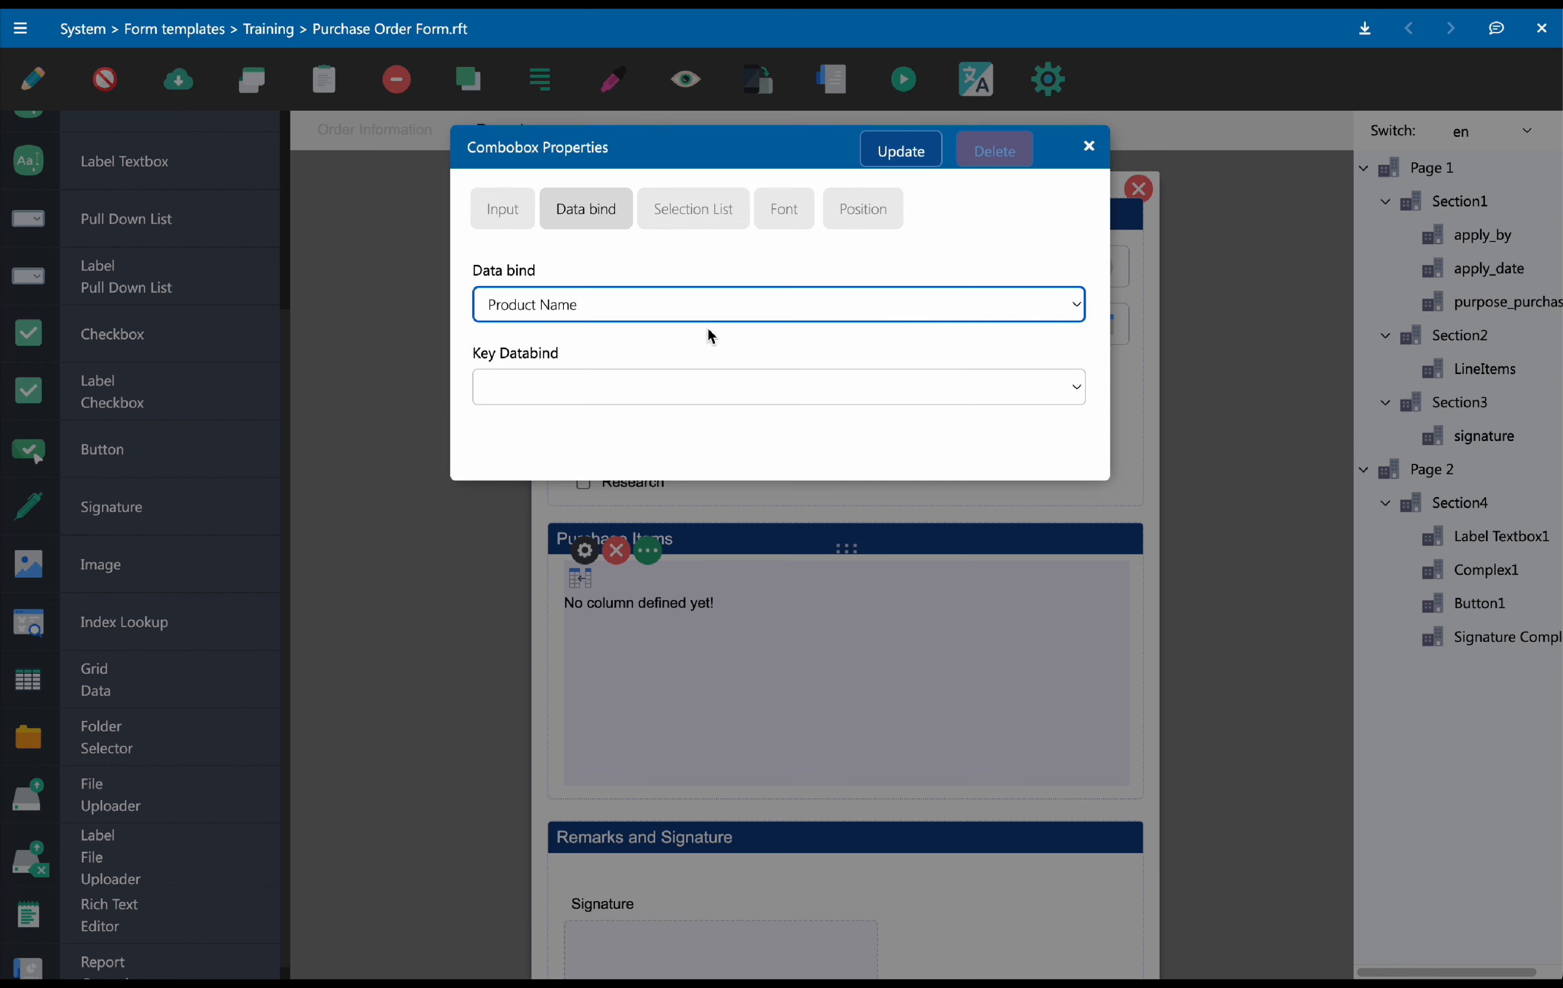
Enter the selection options Product A, Product B, Product C and Product D, then apply the column properties
left_click(707, 221)
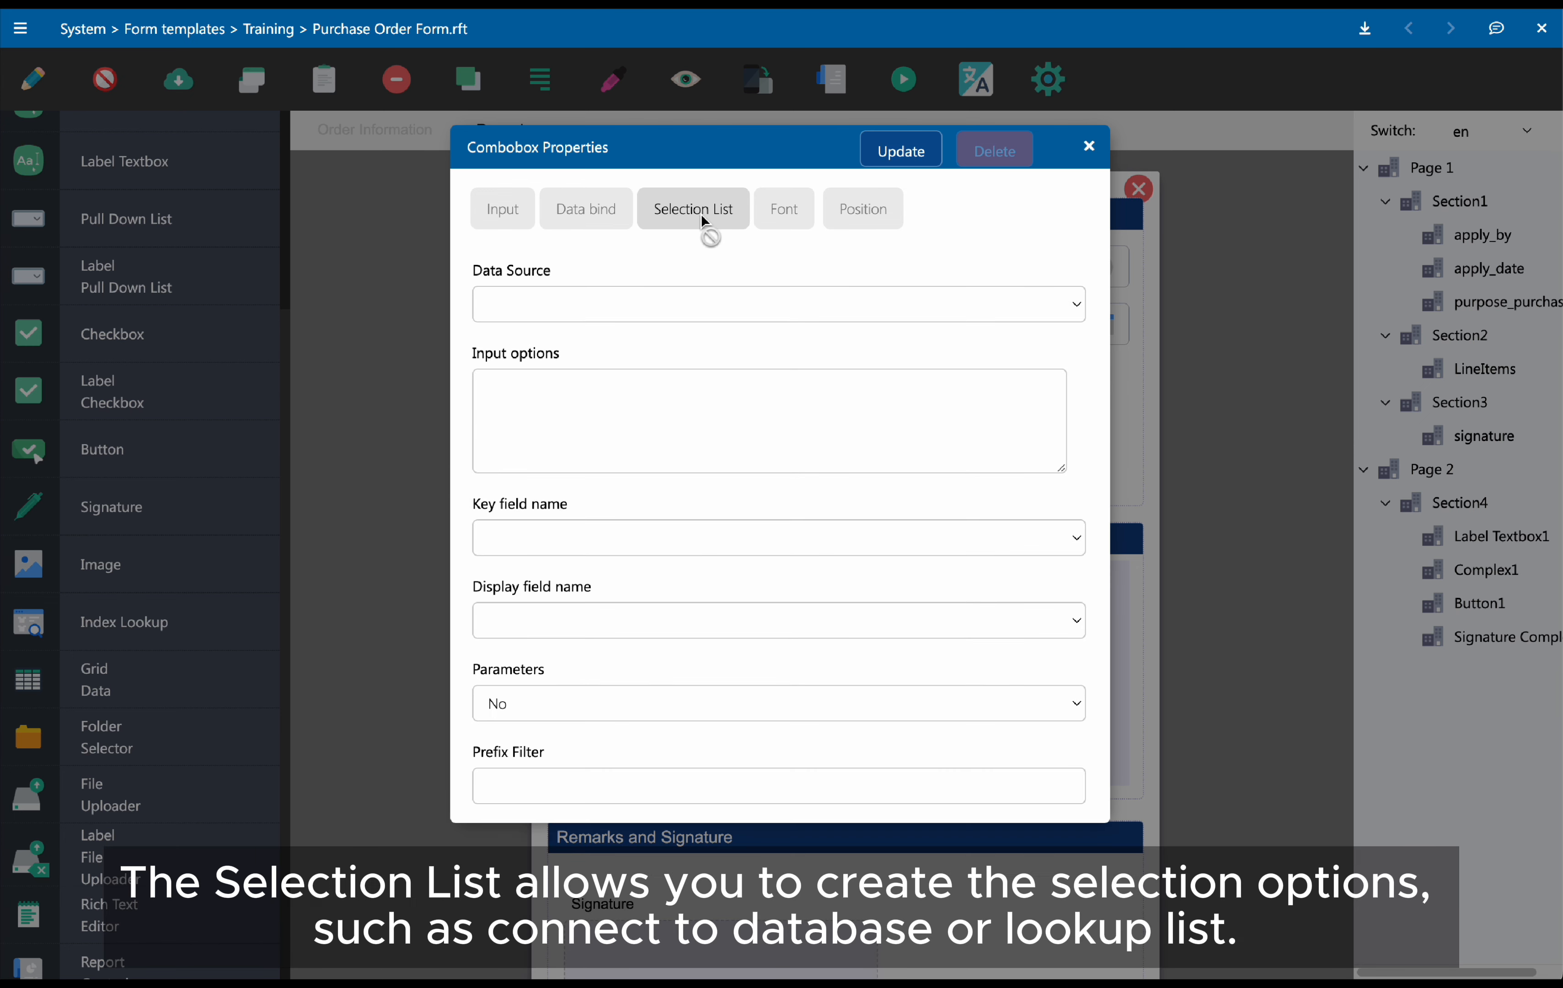
left_click(668, 395)
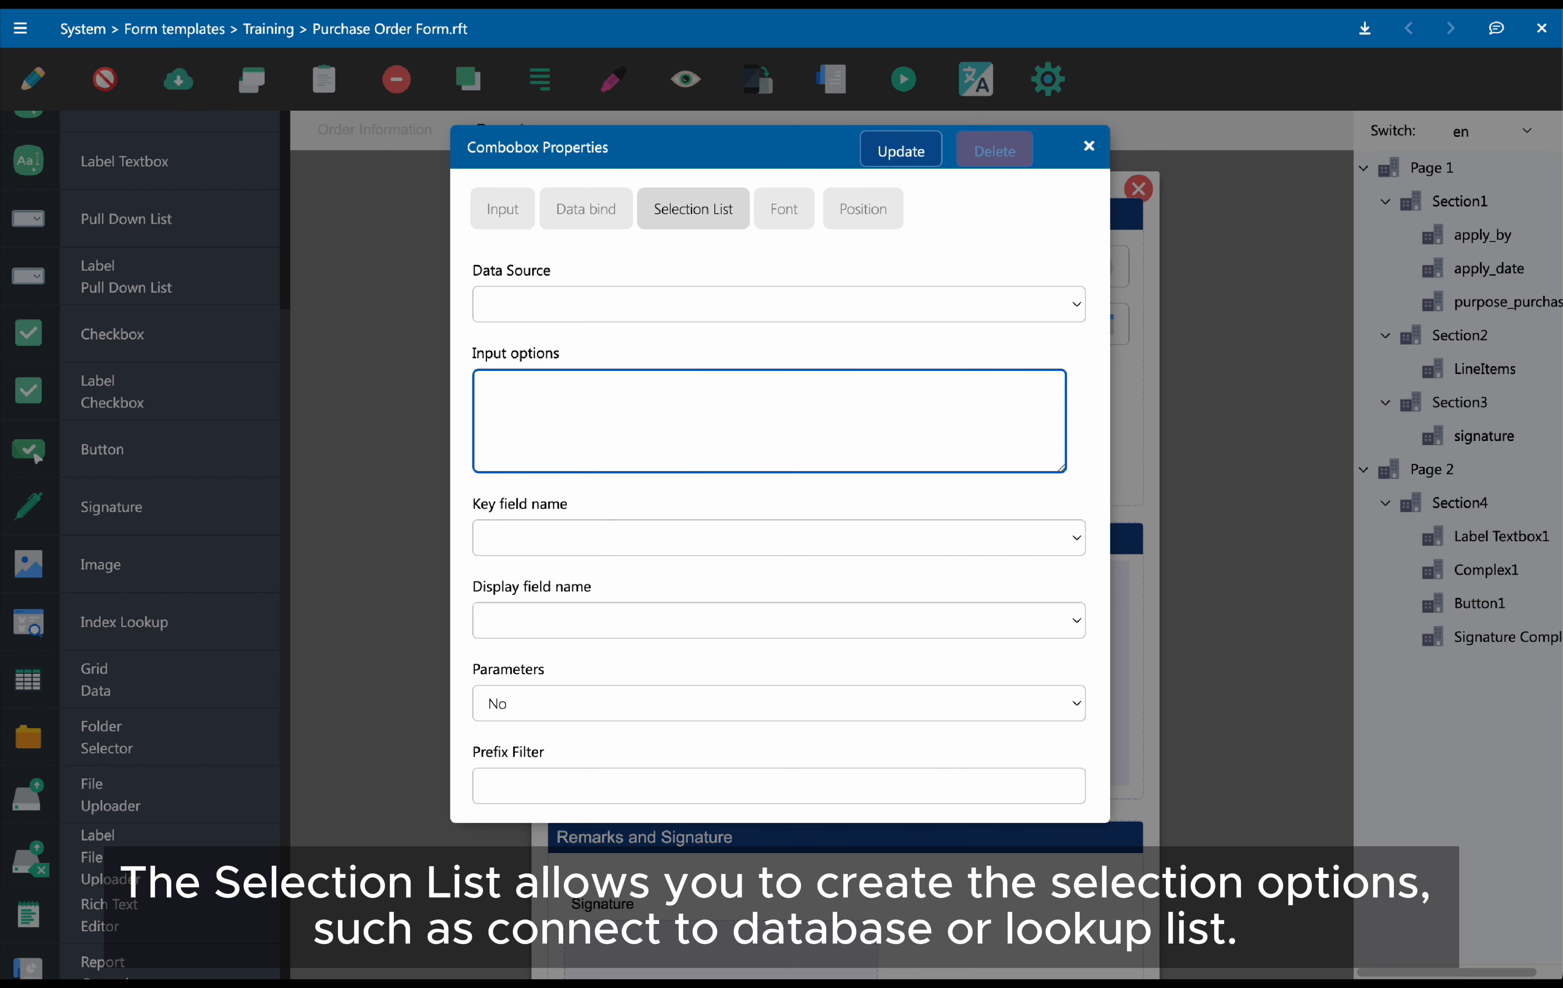
type("Product A")
key("Return")
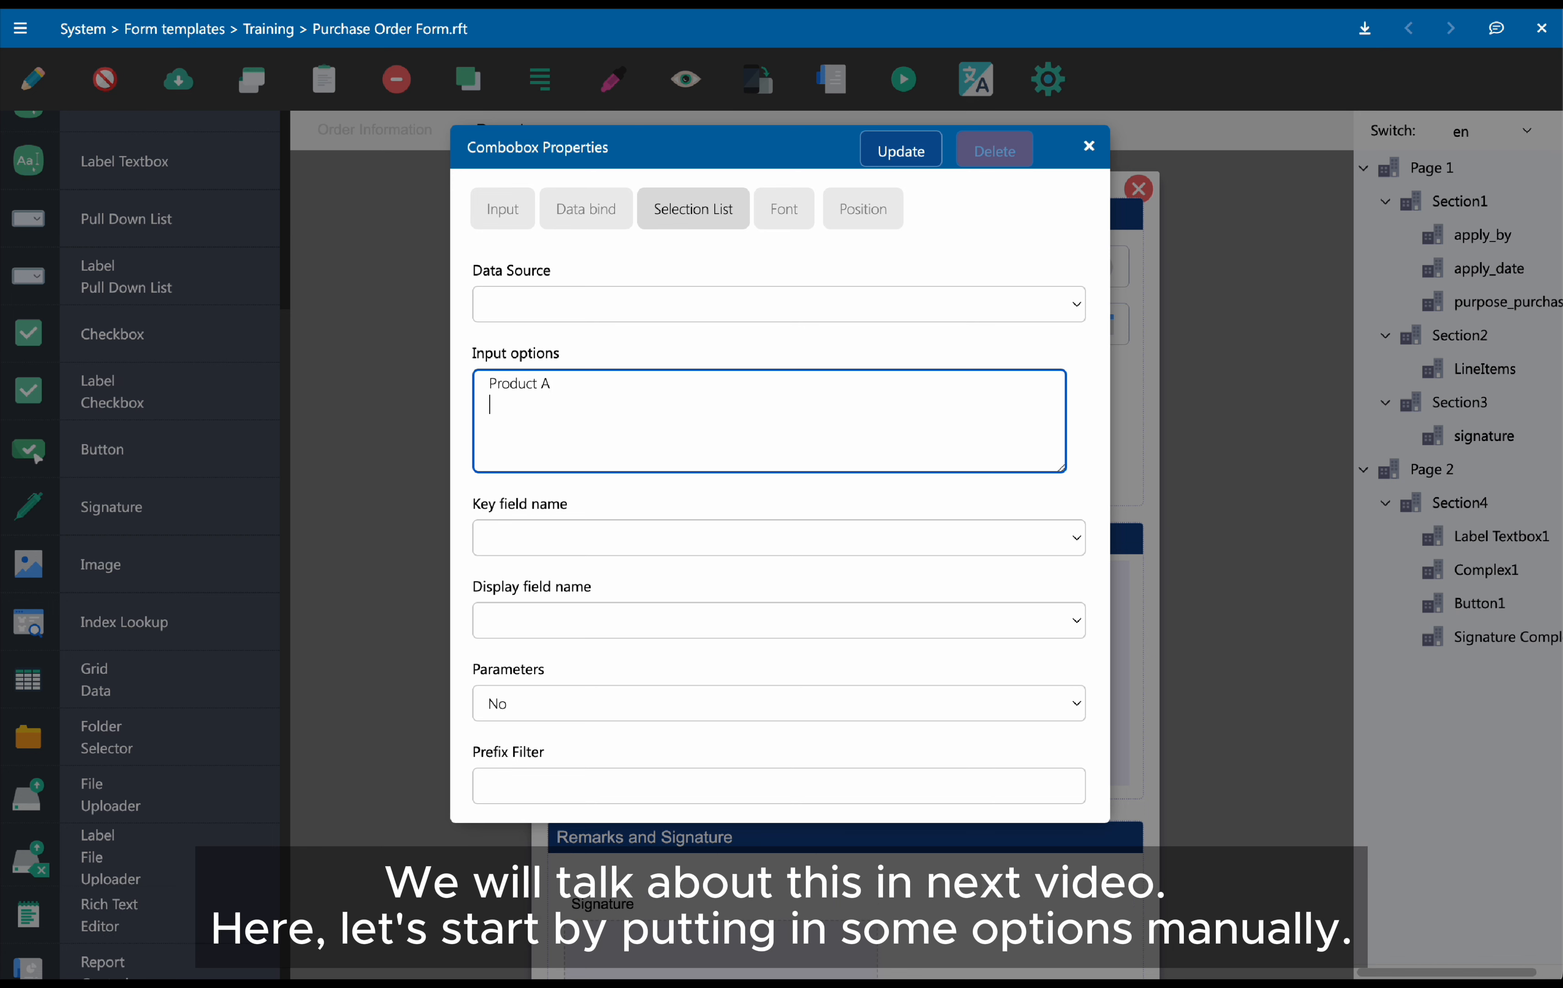
type("Product")
type("rodu")
type("duc")
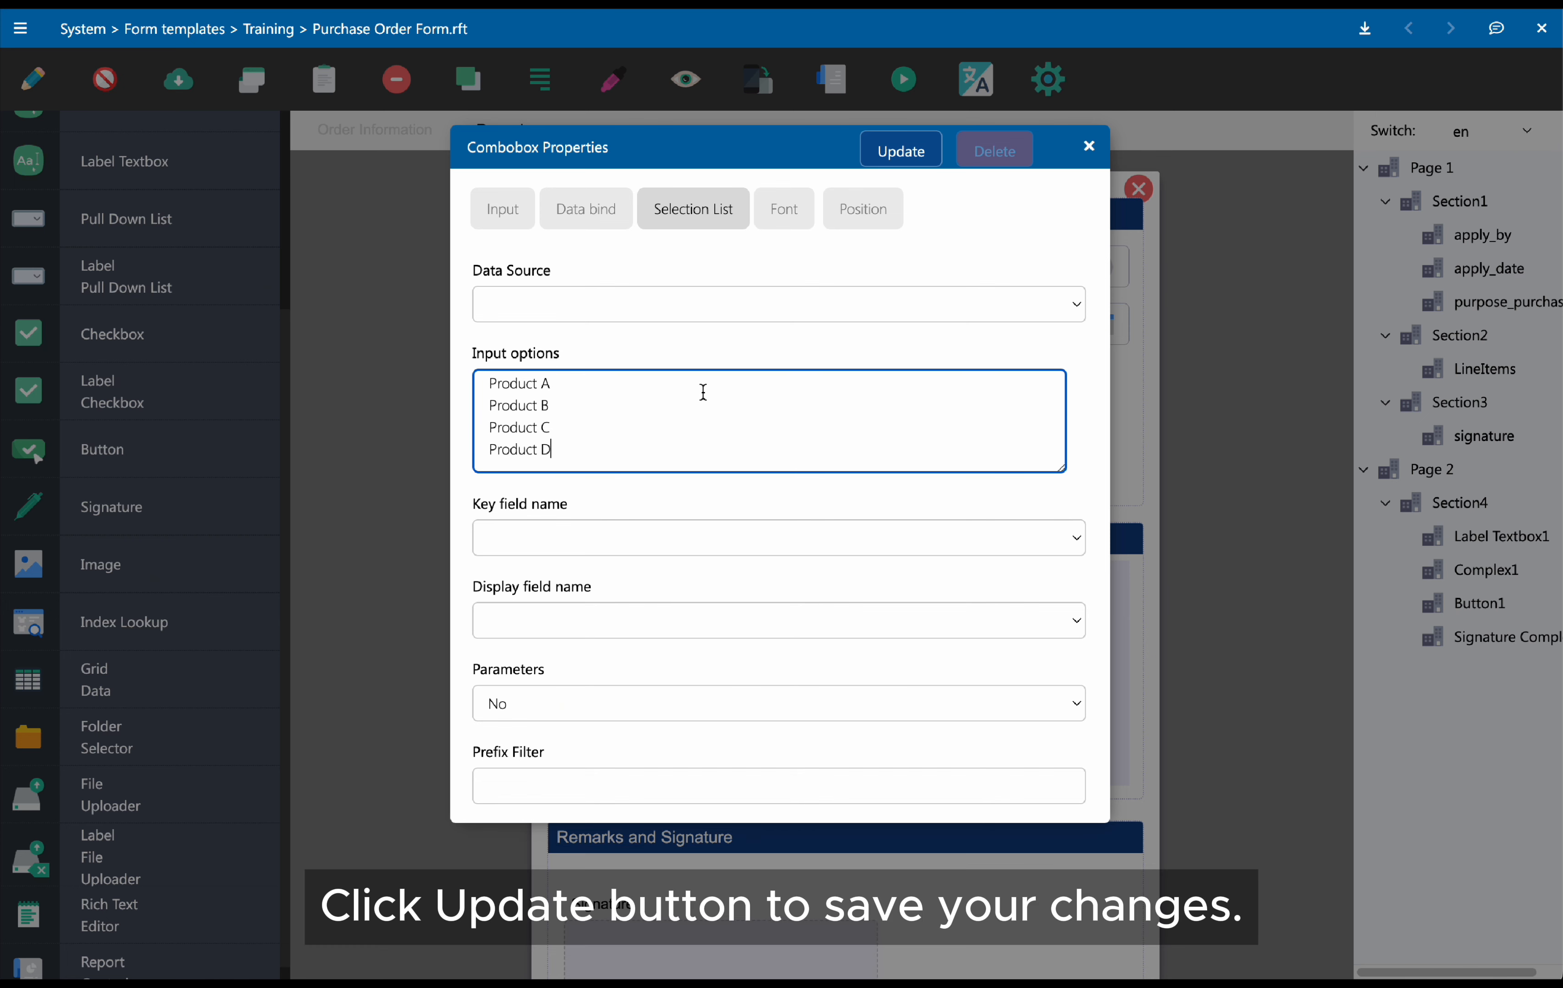
left_click(908, 162)
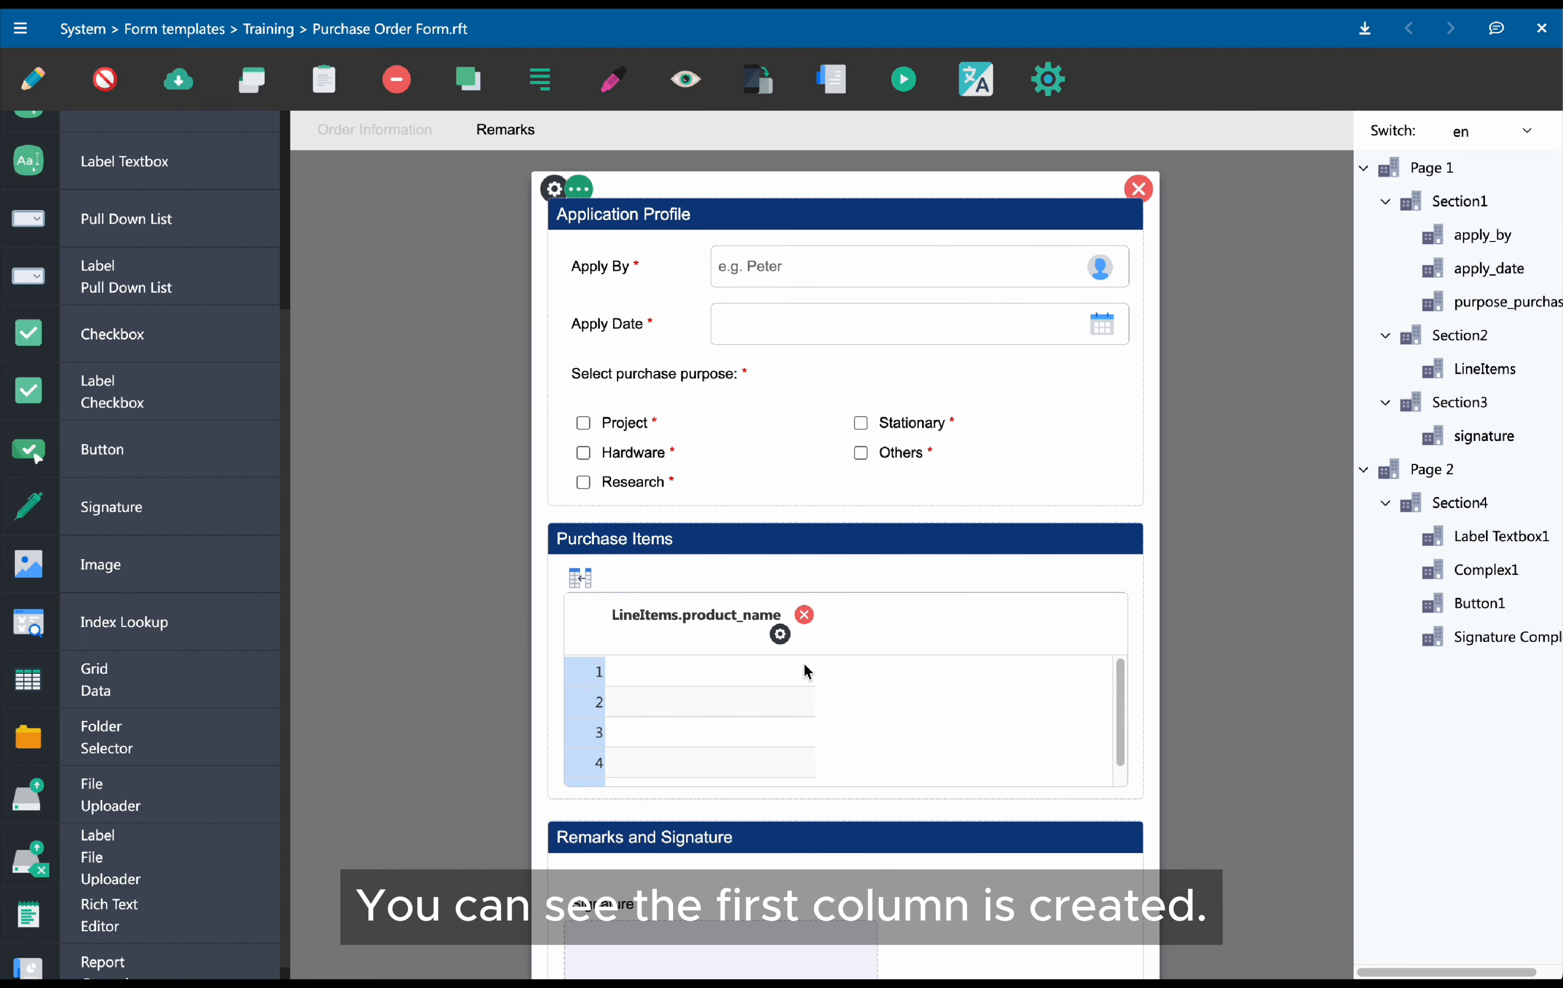
Add a new Textbox column to the data grid
left_click(592, 586)
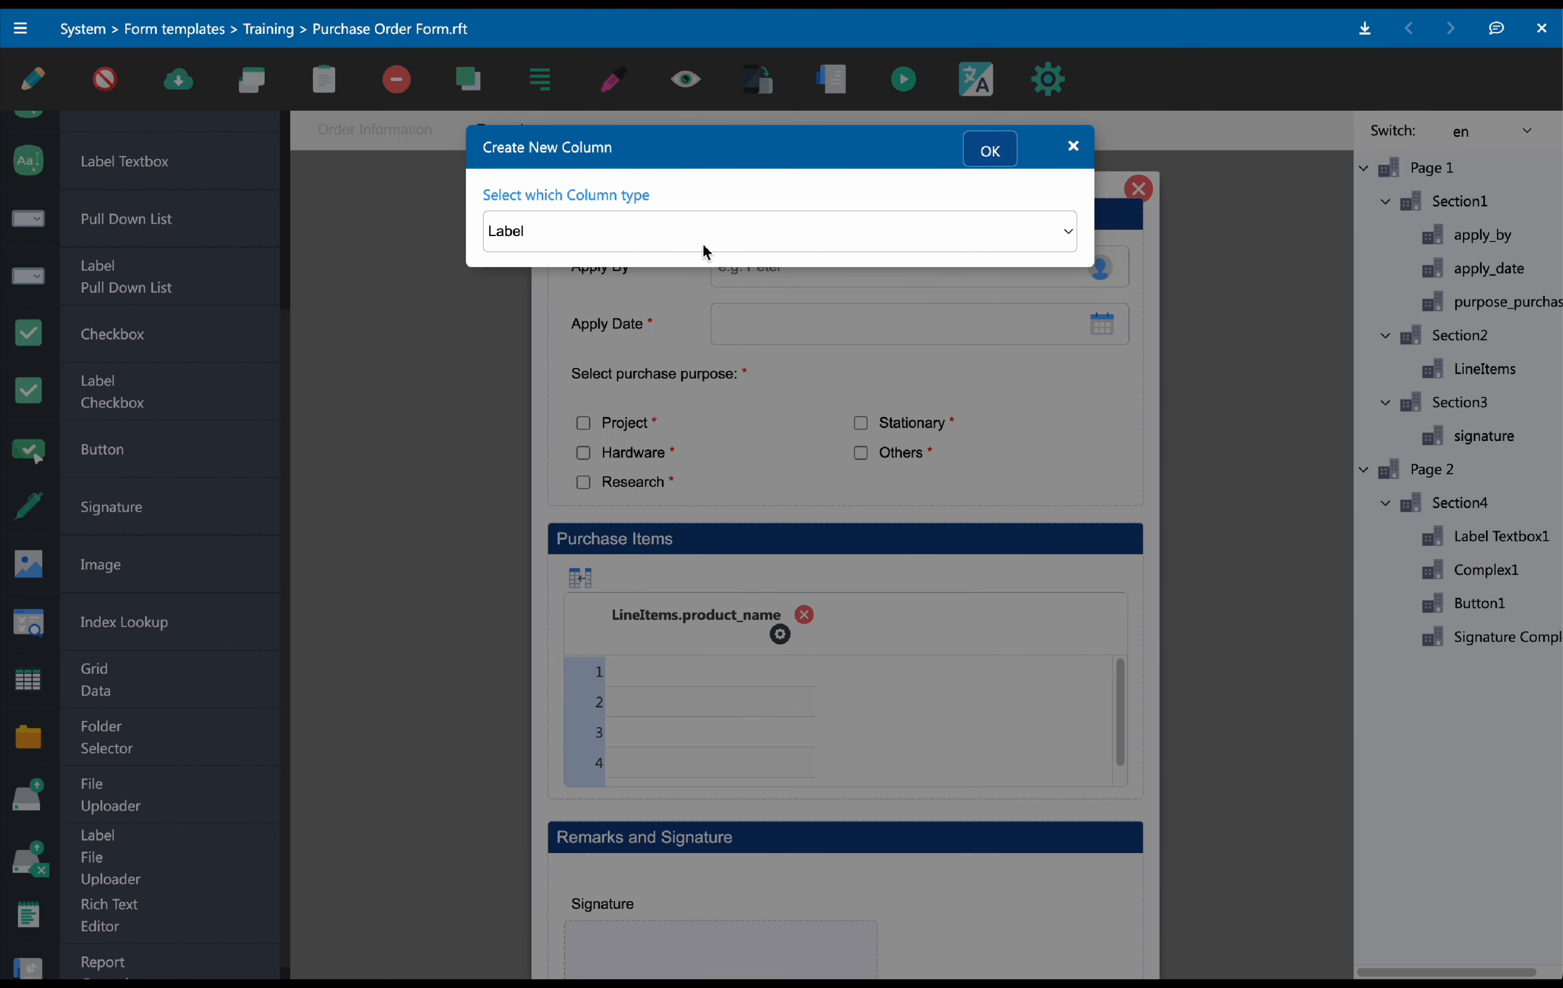
left_click(706, 252)
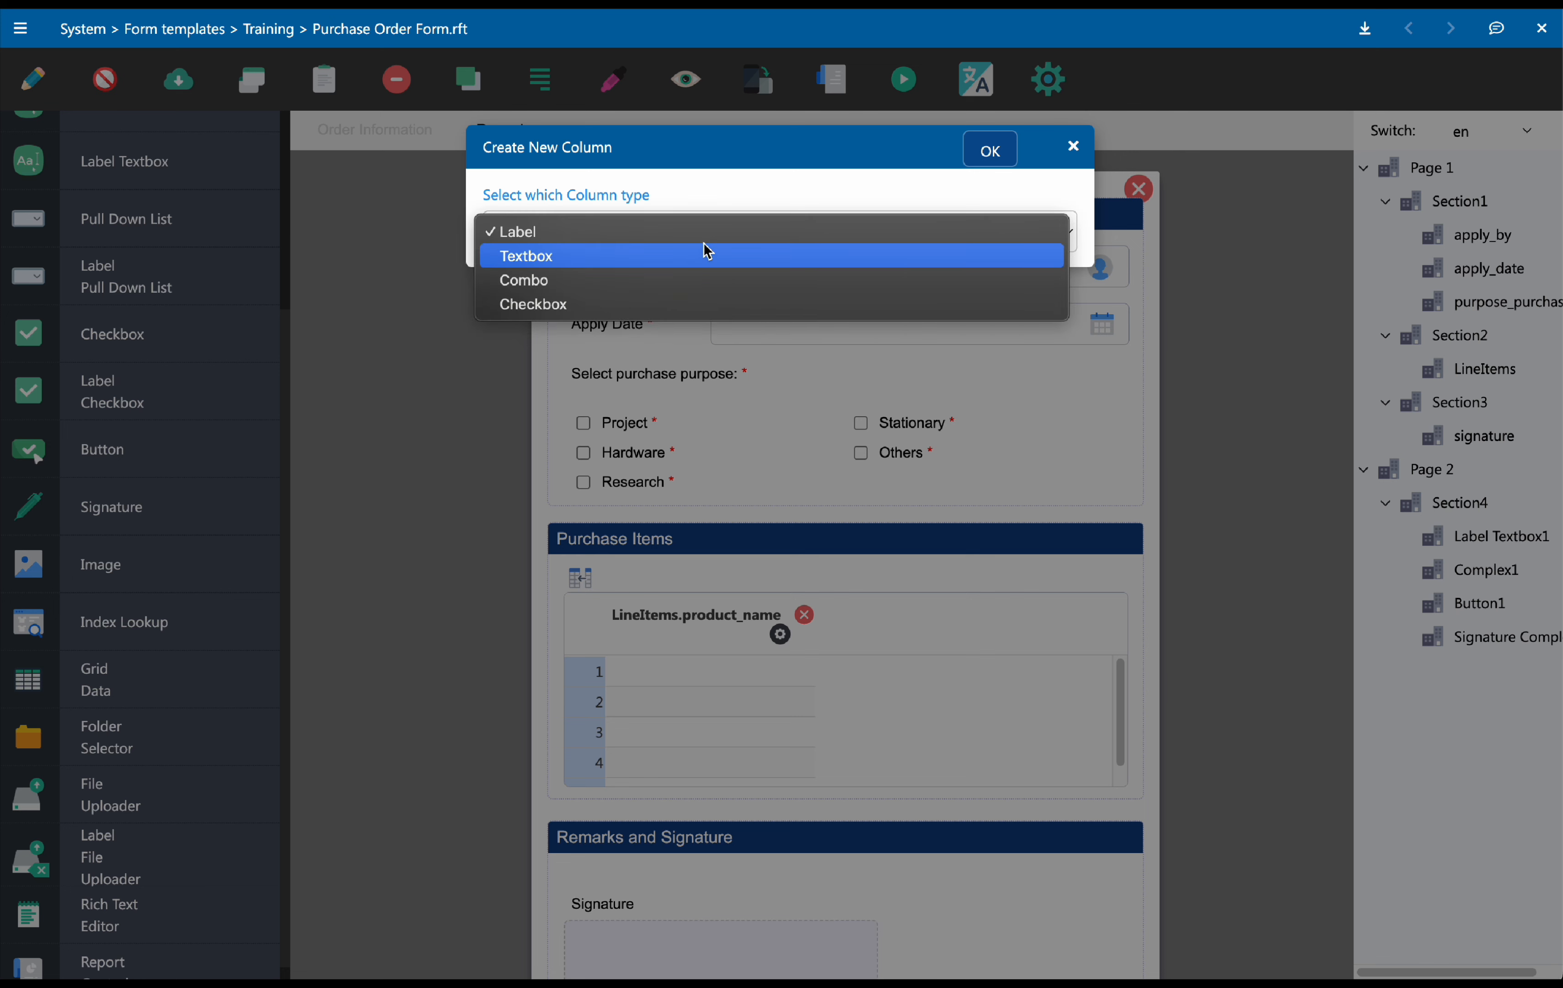
left_click(701, 270)
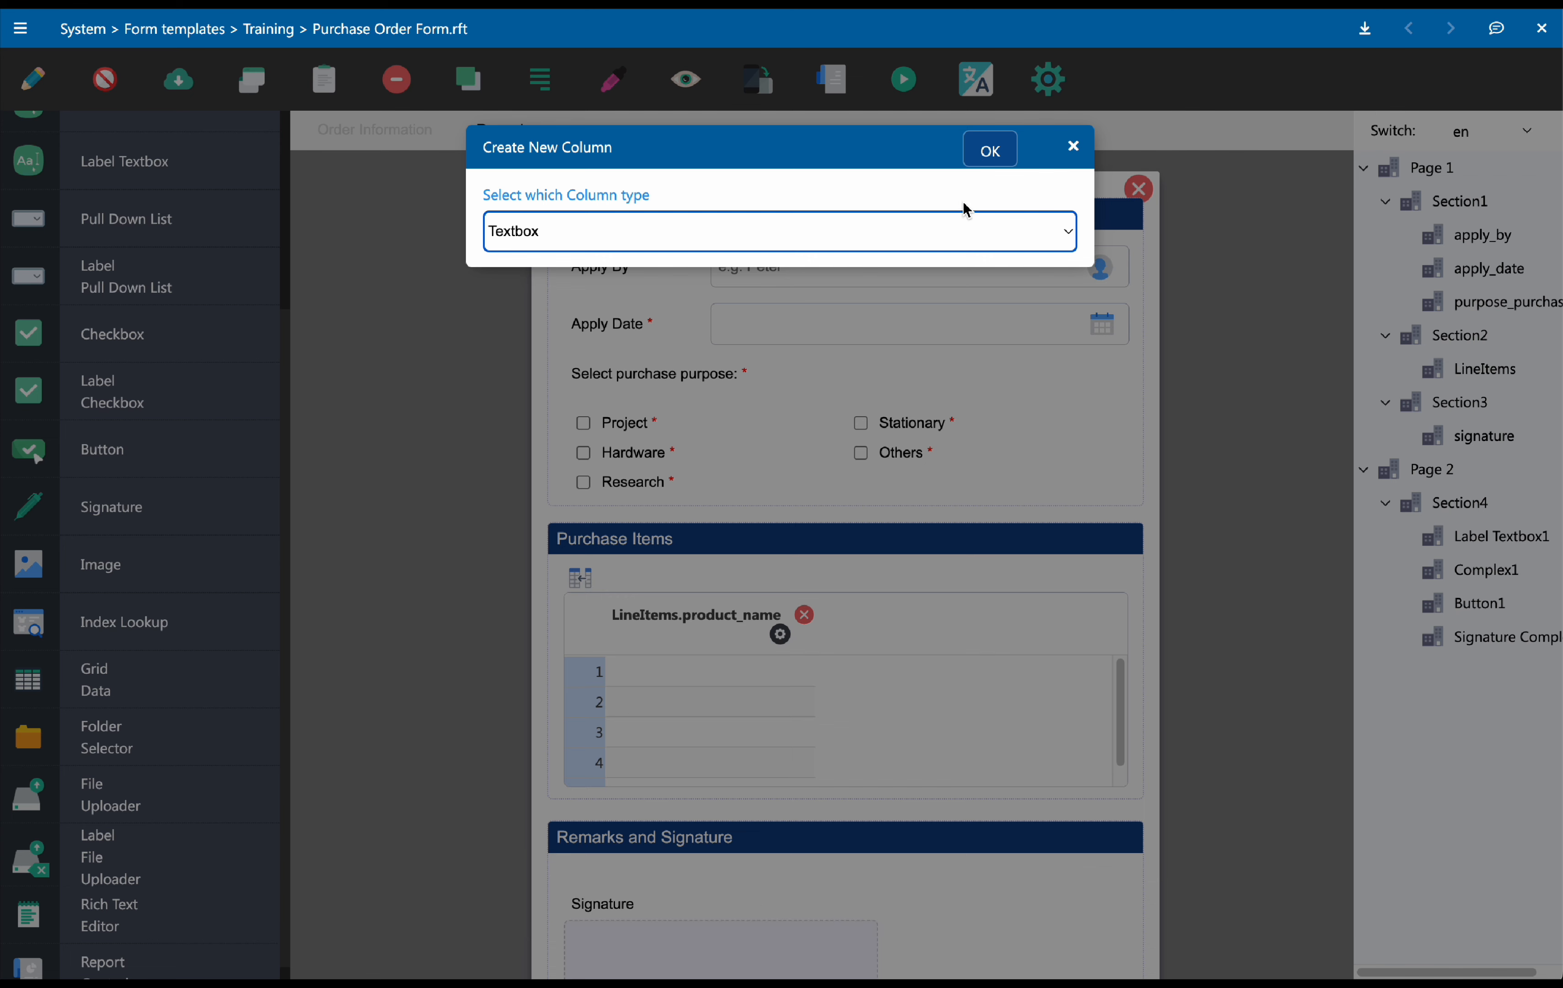
left_click(1000, 163)
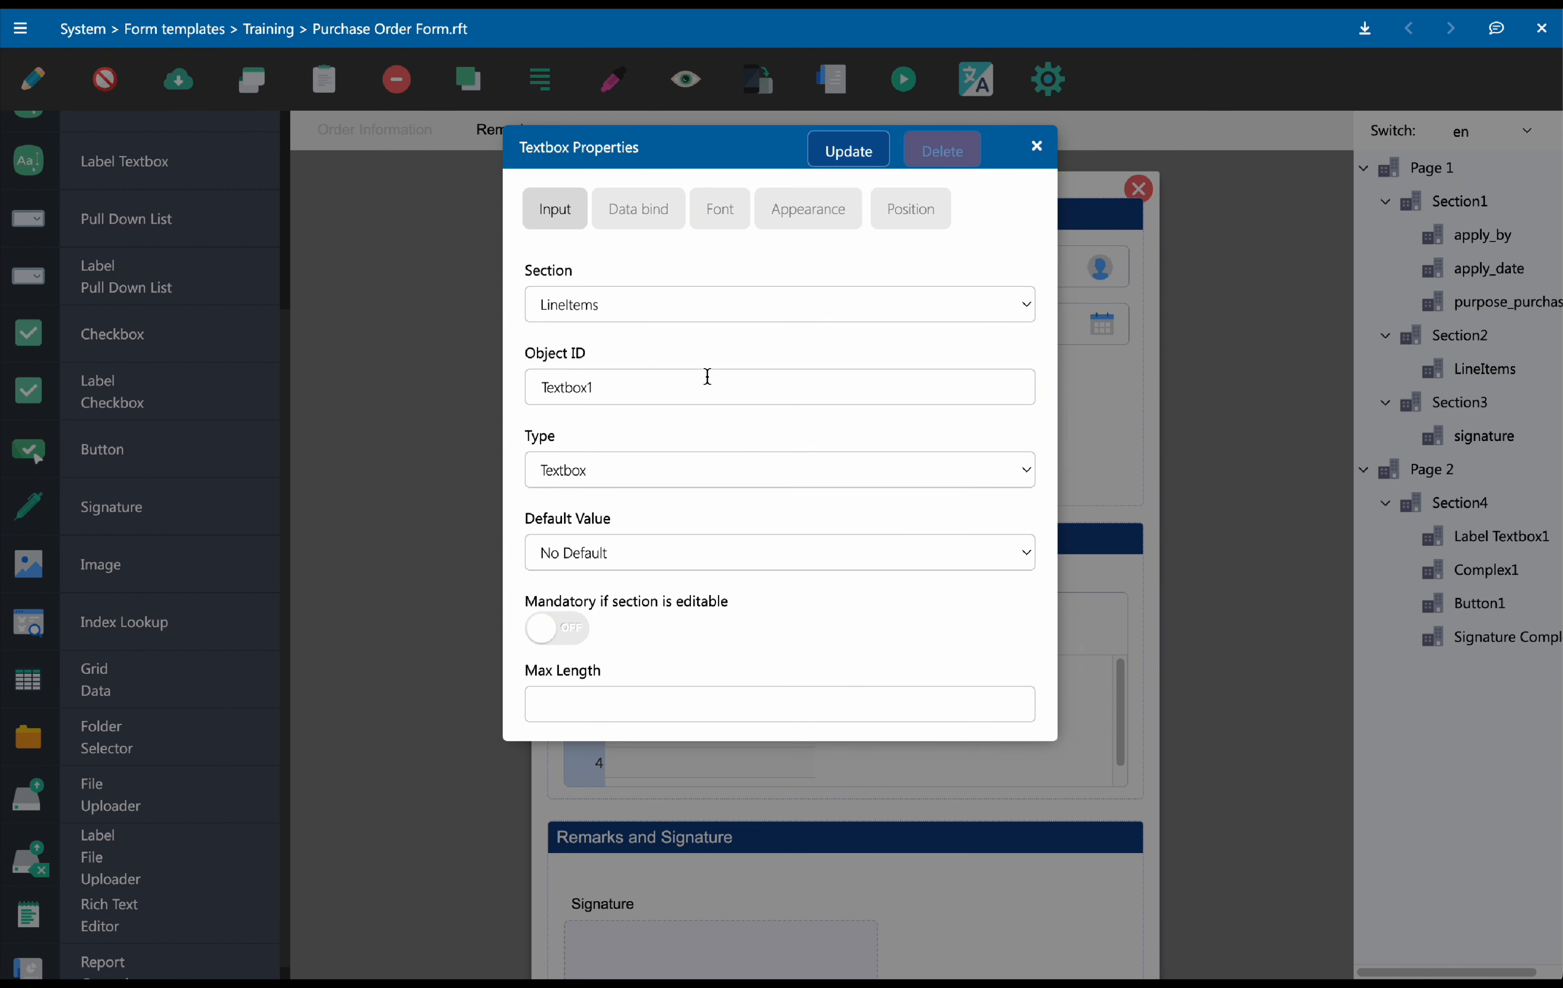
Set the textbox column's Object ID to unit_price and its type to Currency
left_click_drag(541, 386, 635, 387)
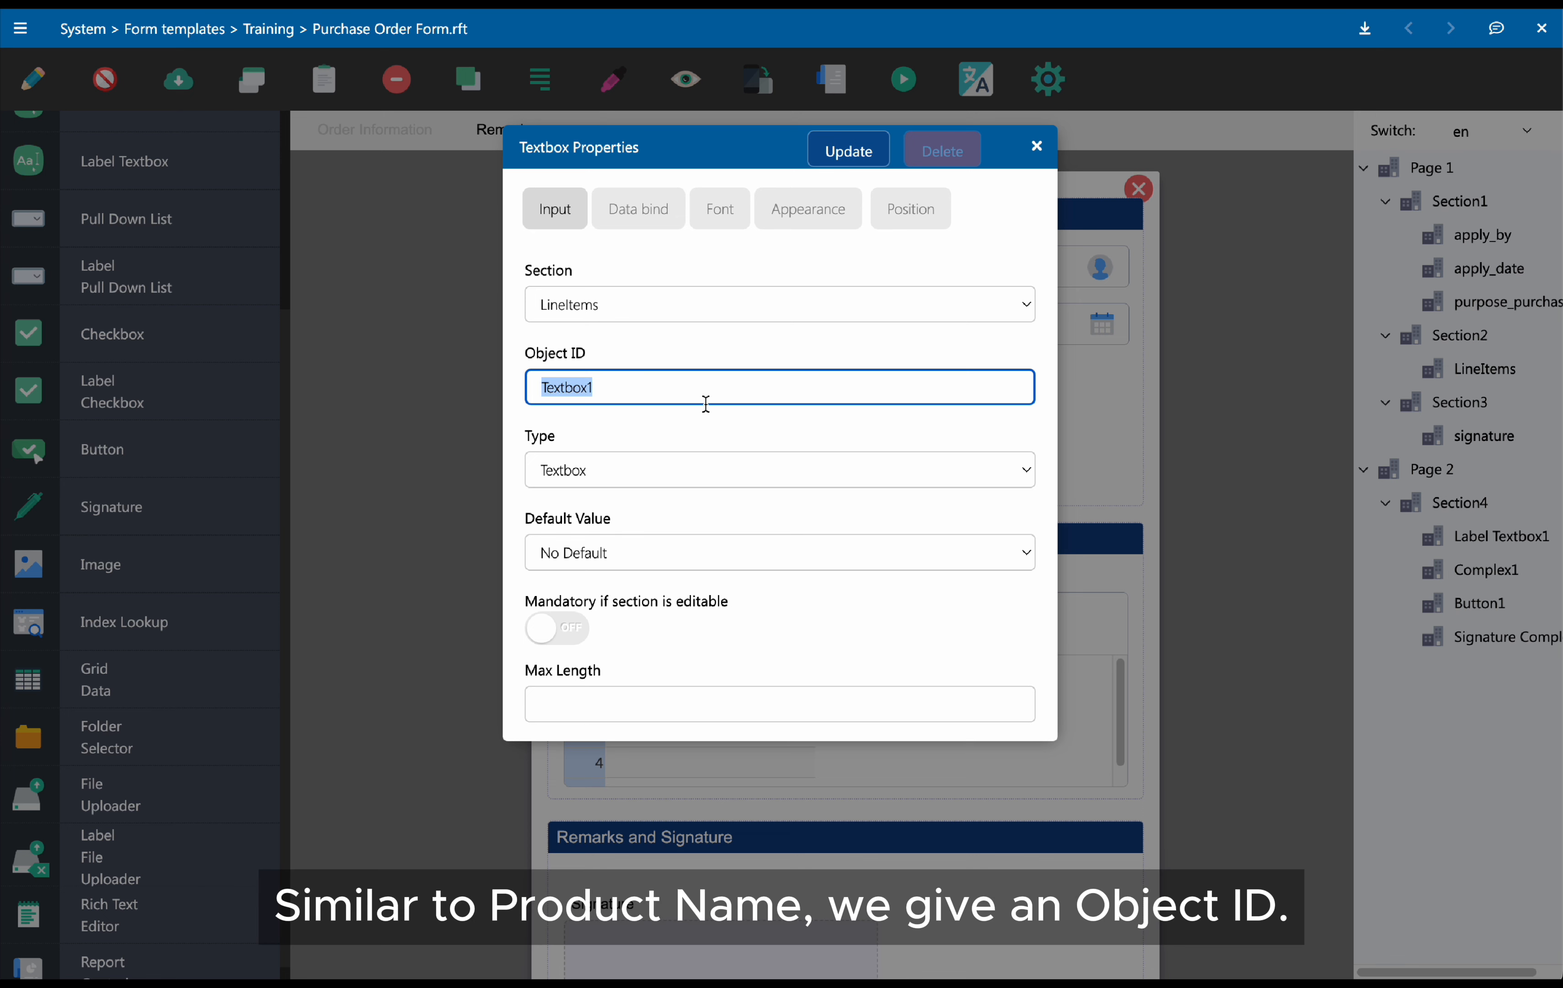
type("unit_price")
left_click(674, 470)
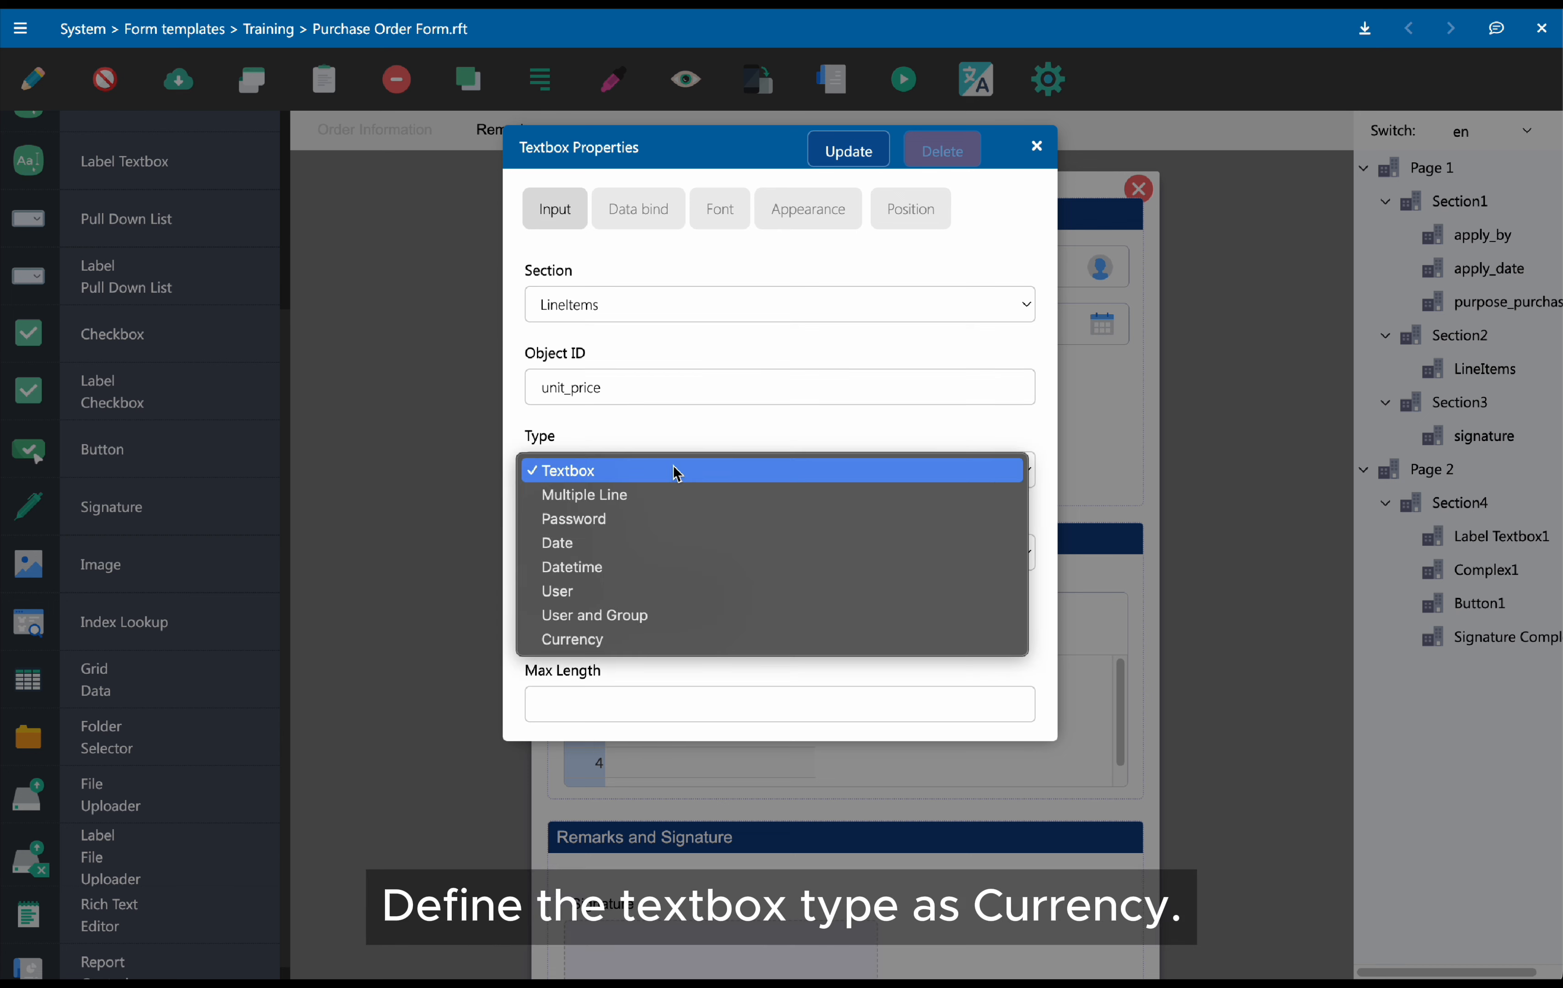
left_click(646, 639)
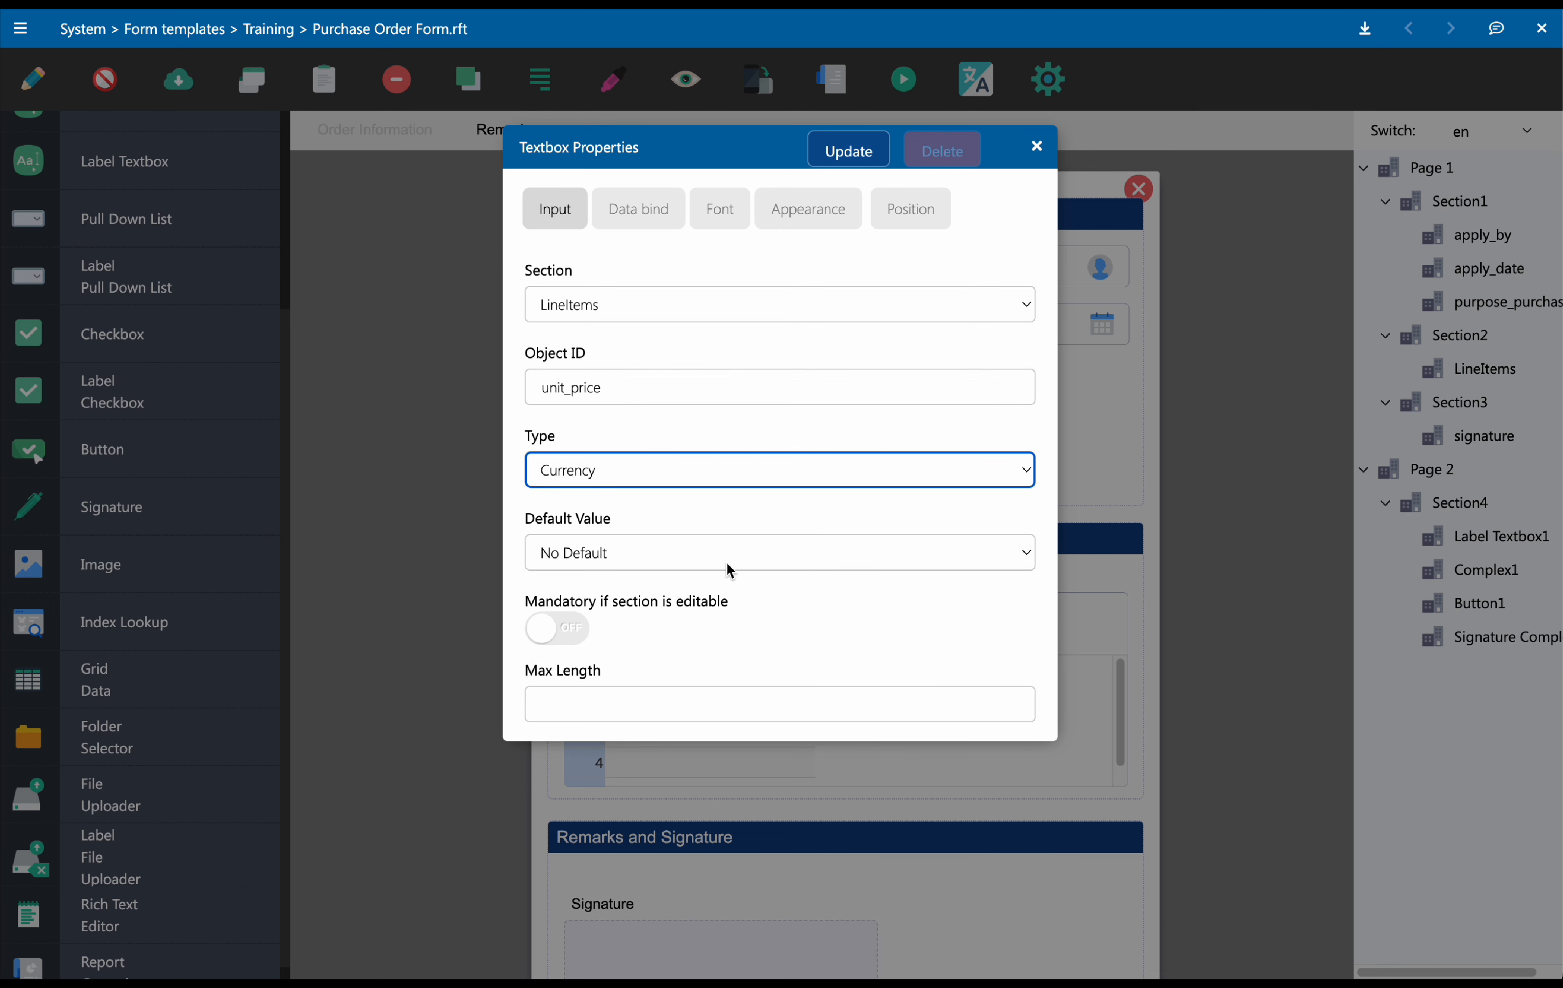
Bind the unit price column's data to the Unit Price field and apply the column properties
left_click(658, 223)
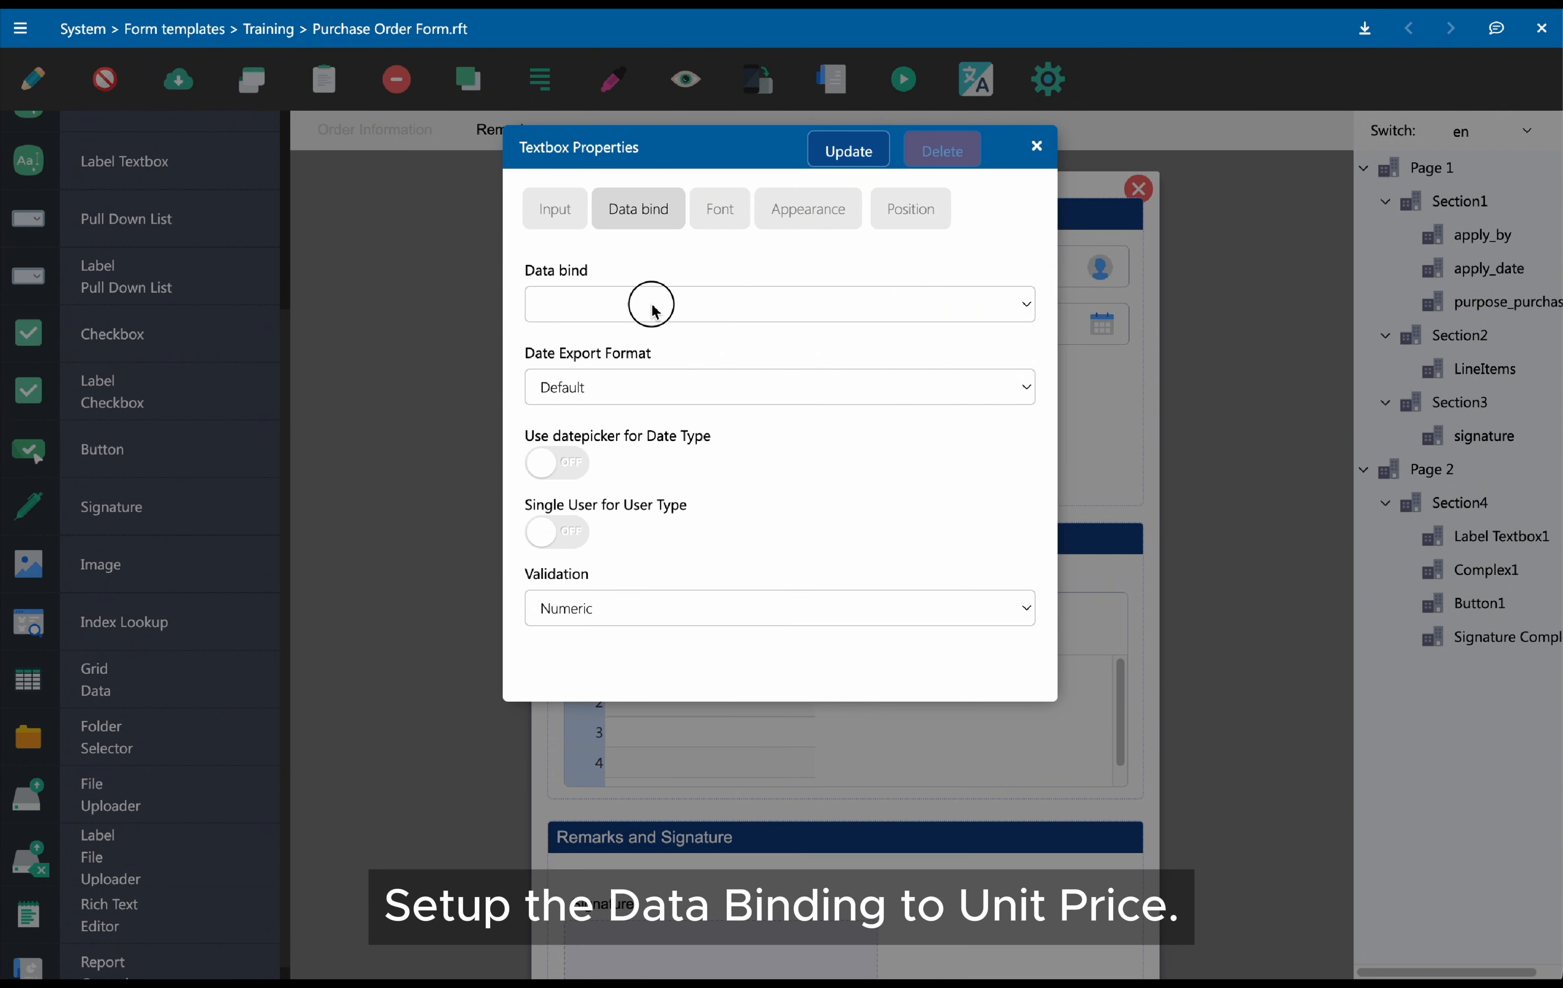
left_click(653, 306)
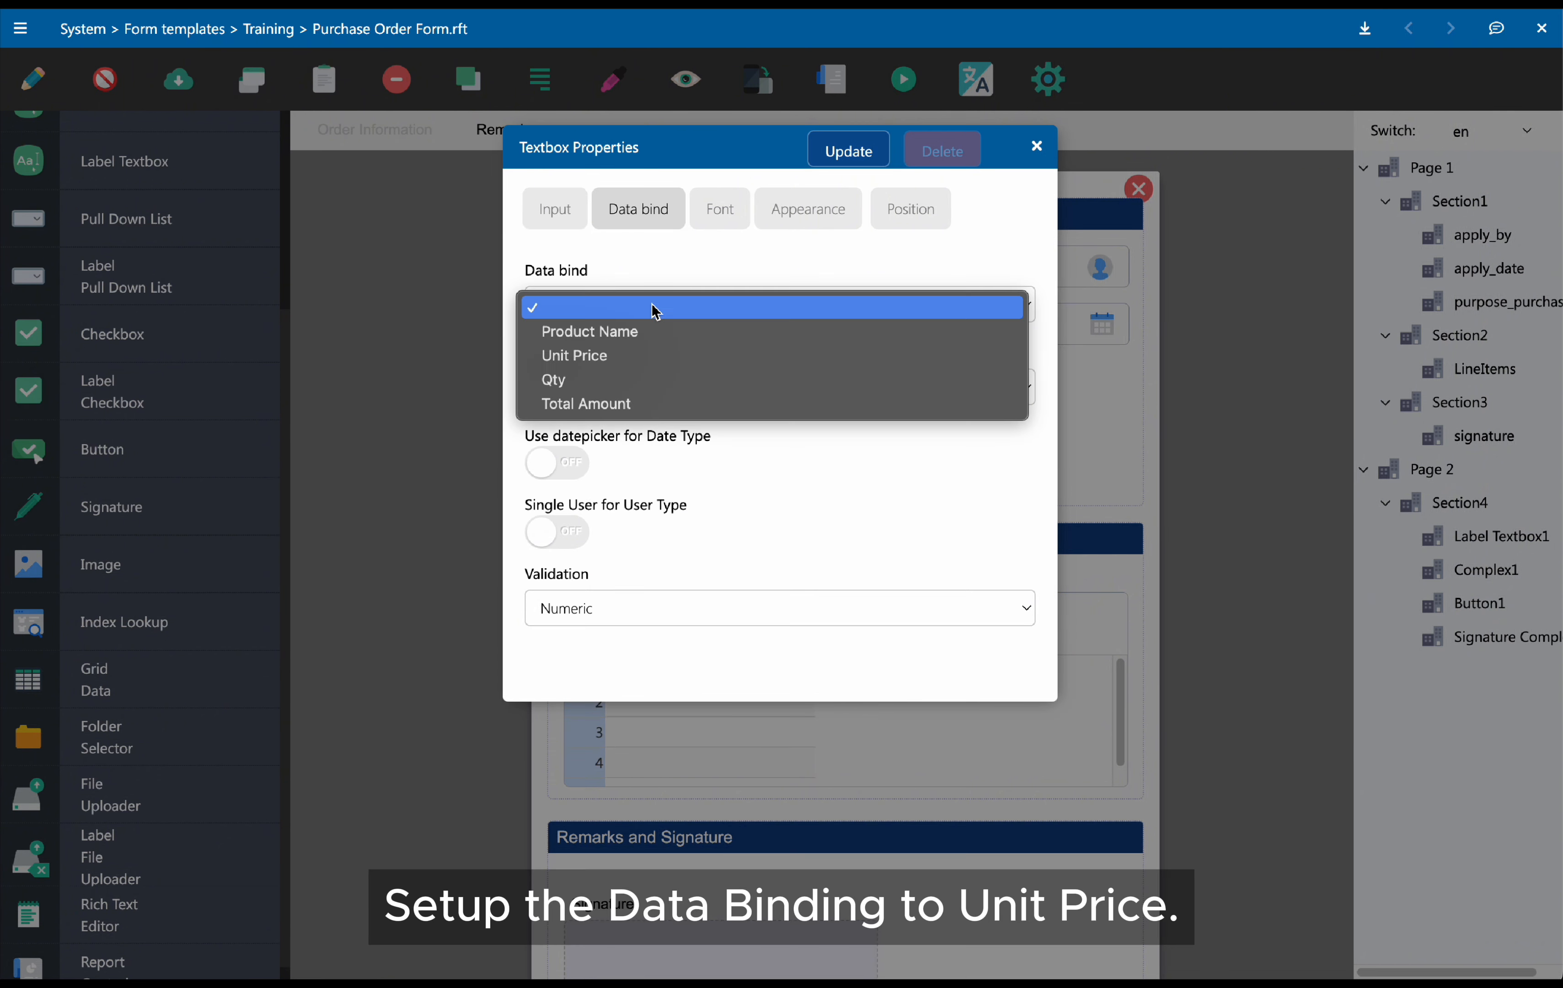
left_click(650, 356)
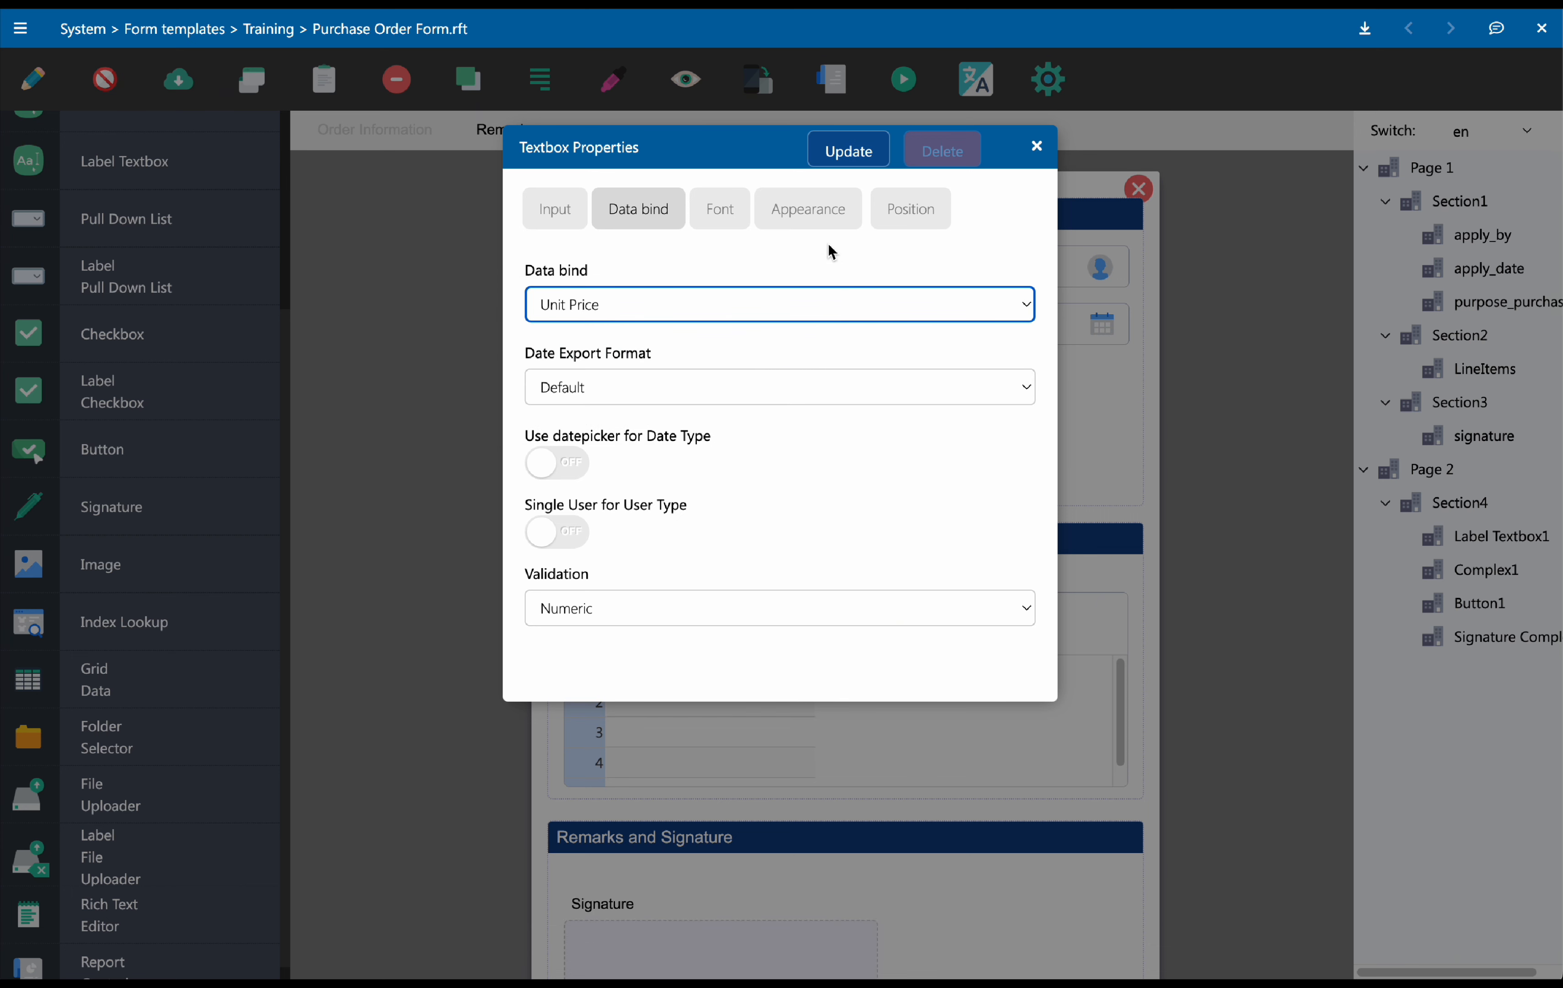
left_click(846, 164)
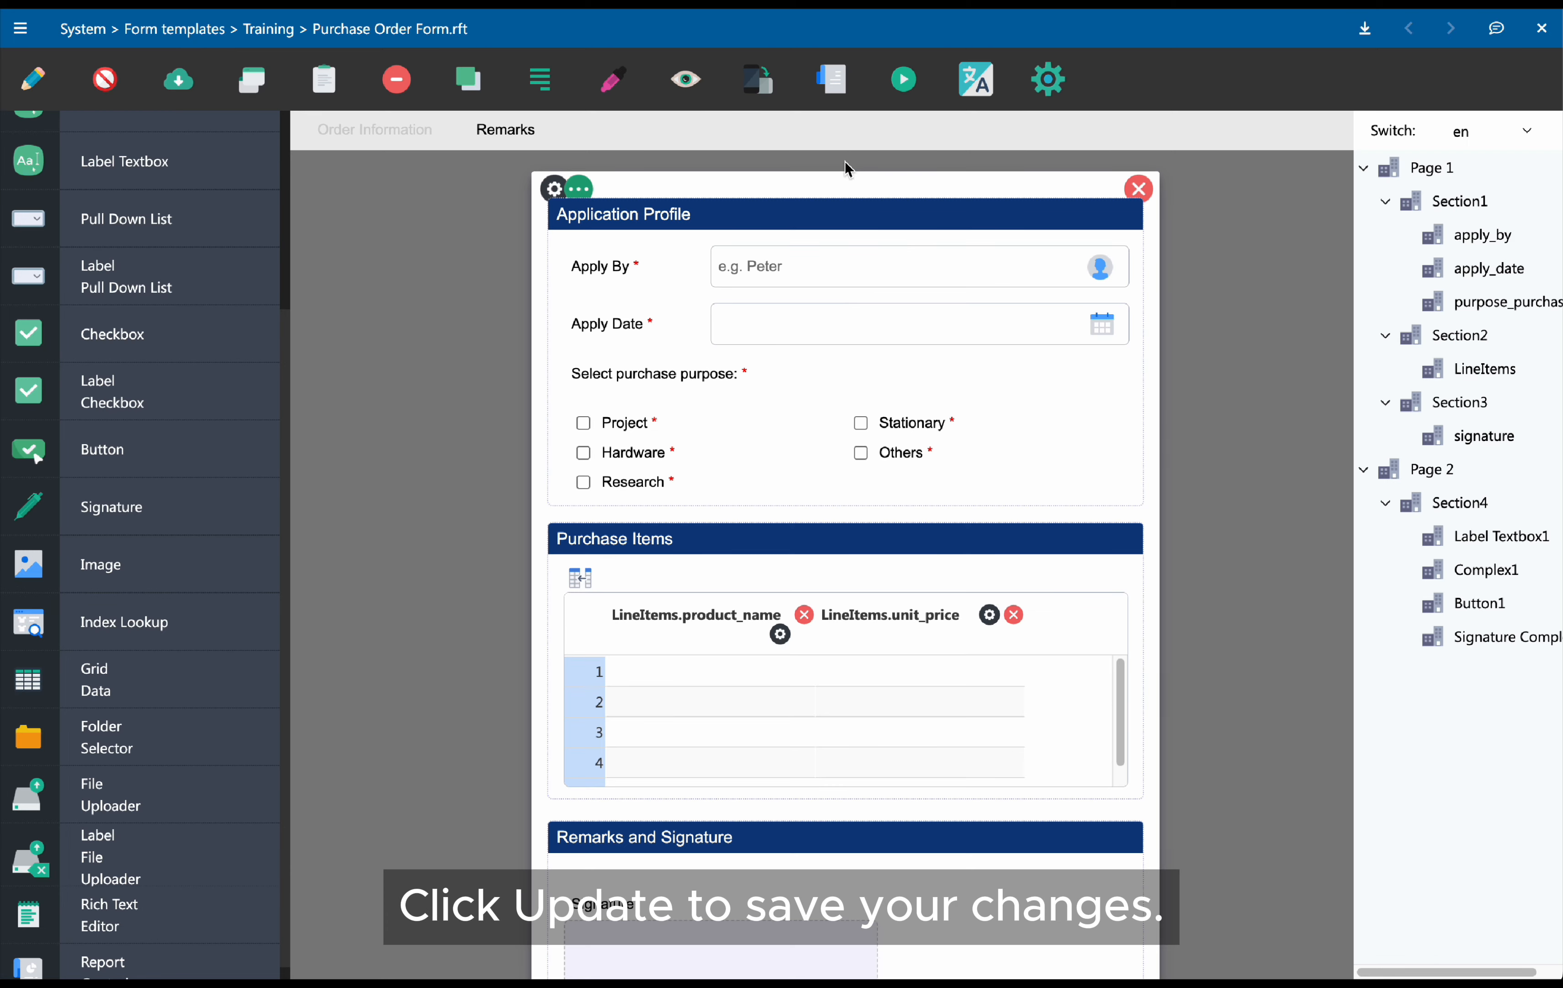
Add another Textbox column to the data grid
left_click(586, 583)
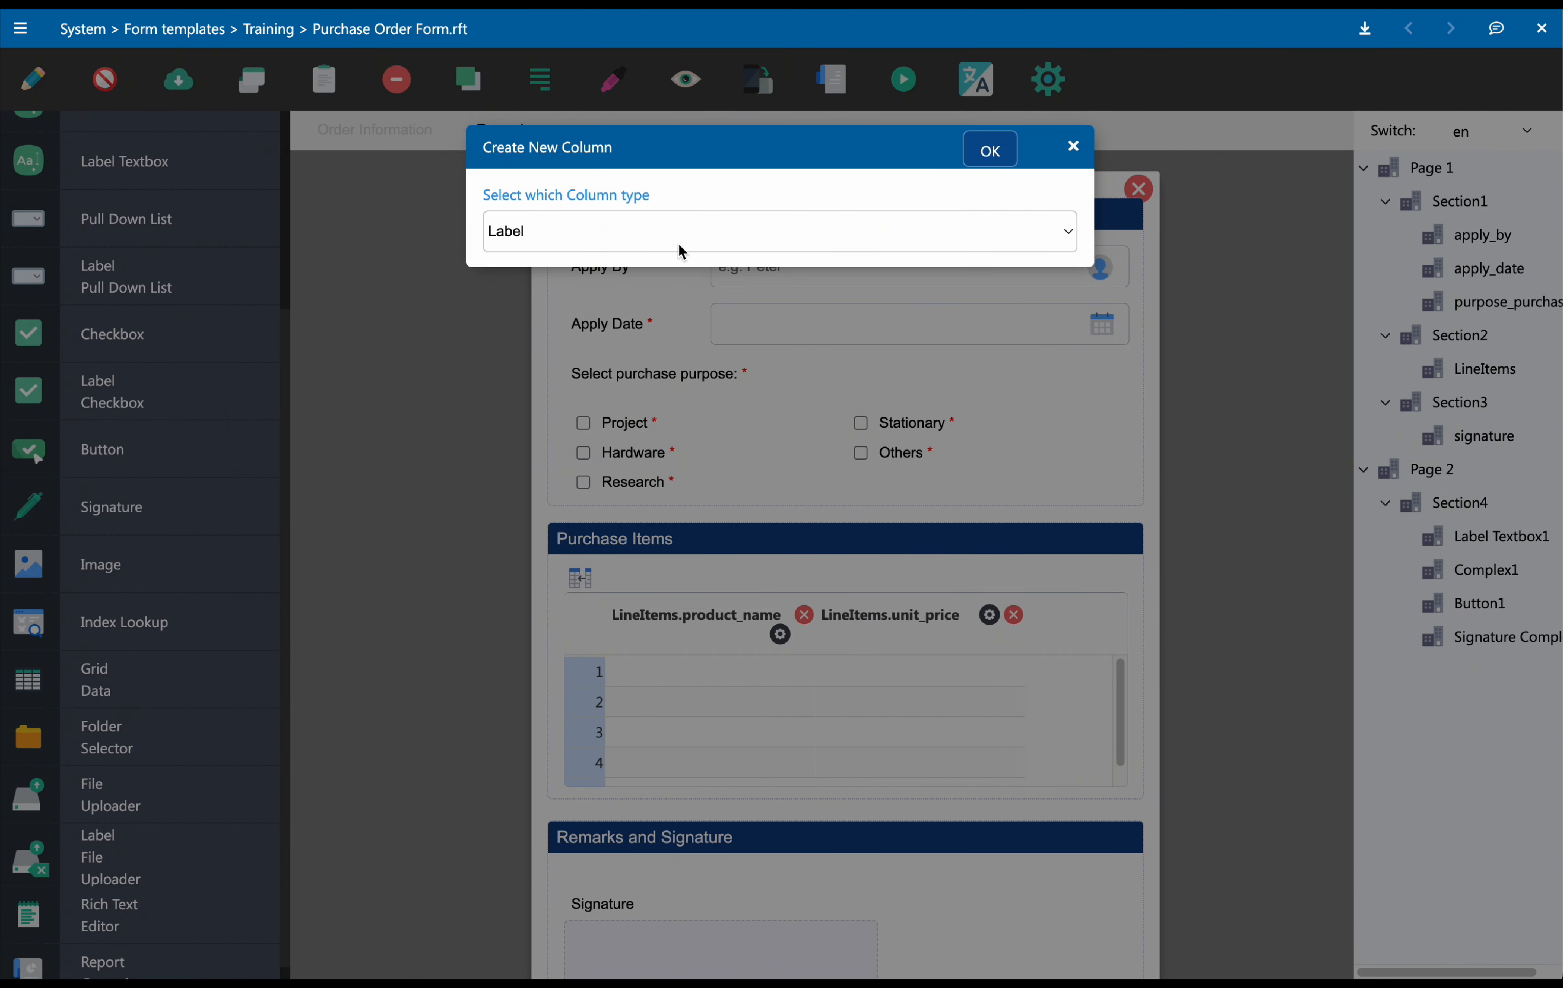
left_click(681, 249)
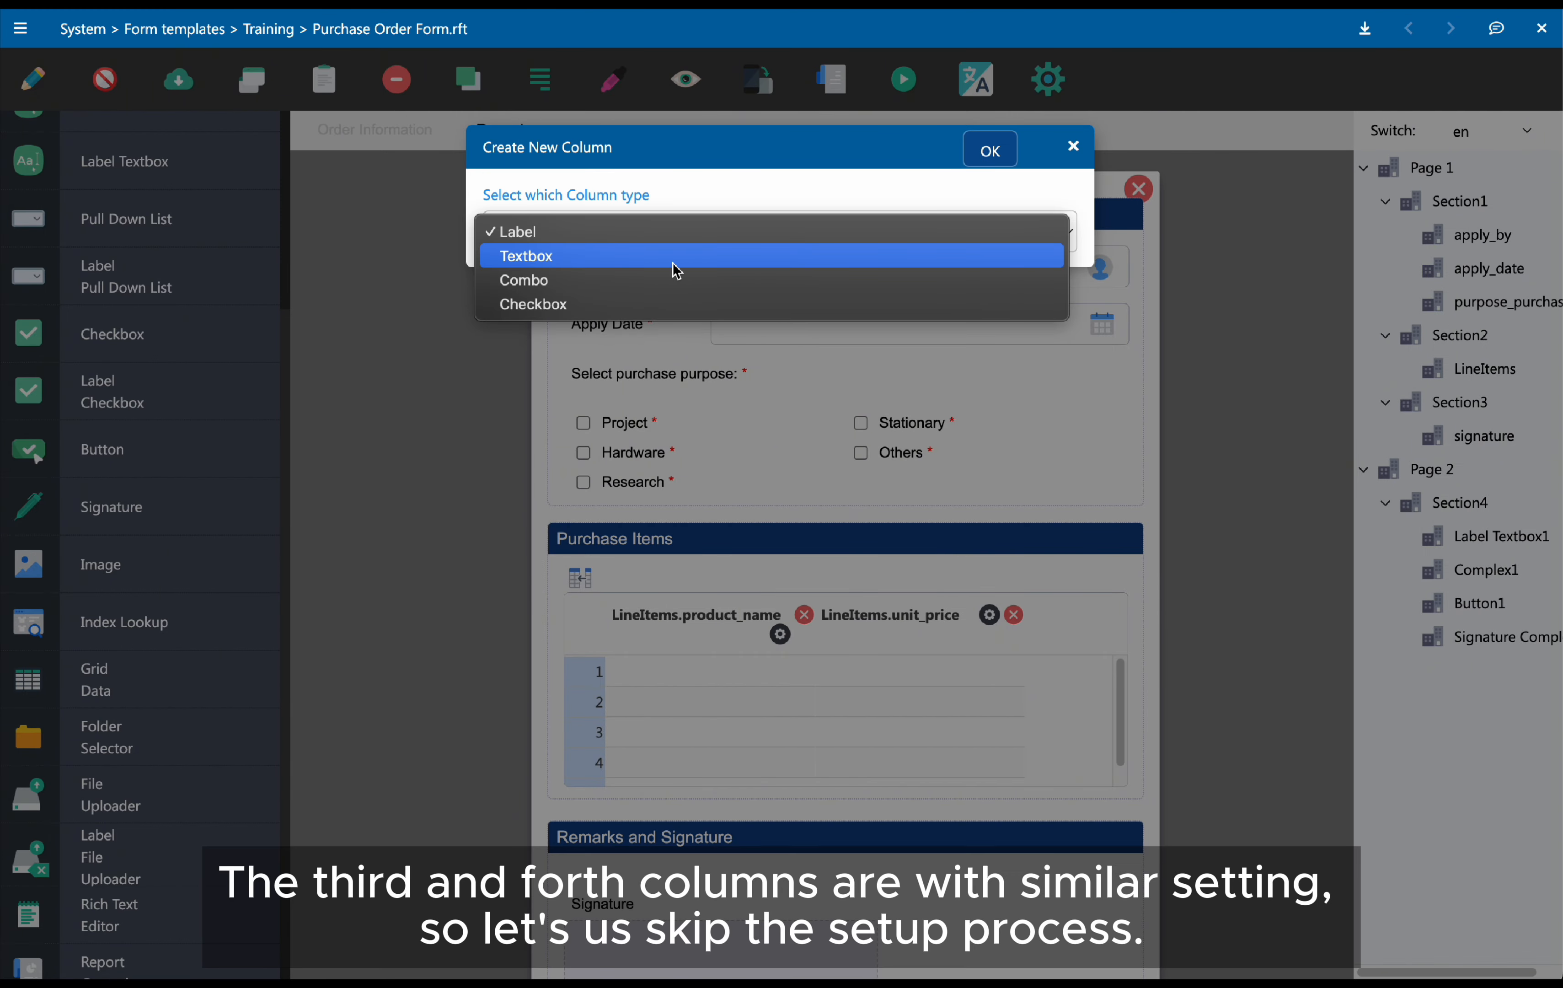
left_click(674, 260)
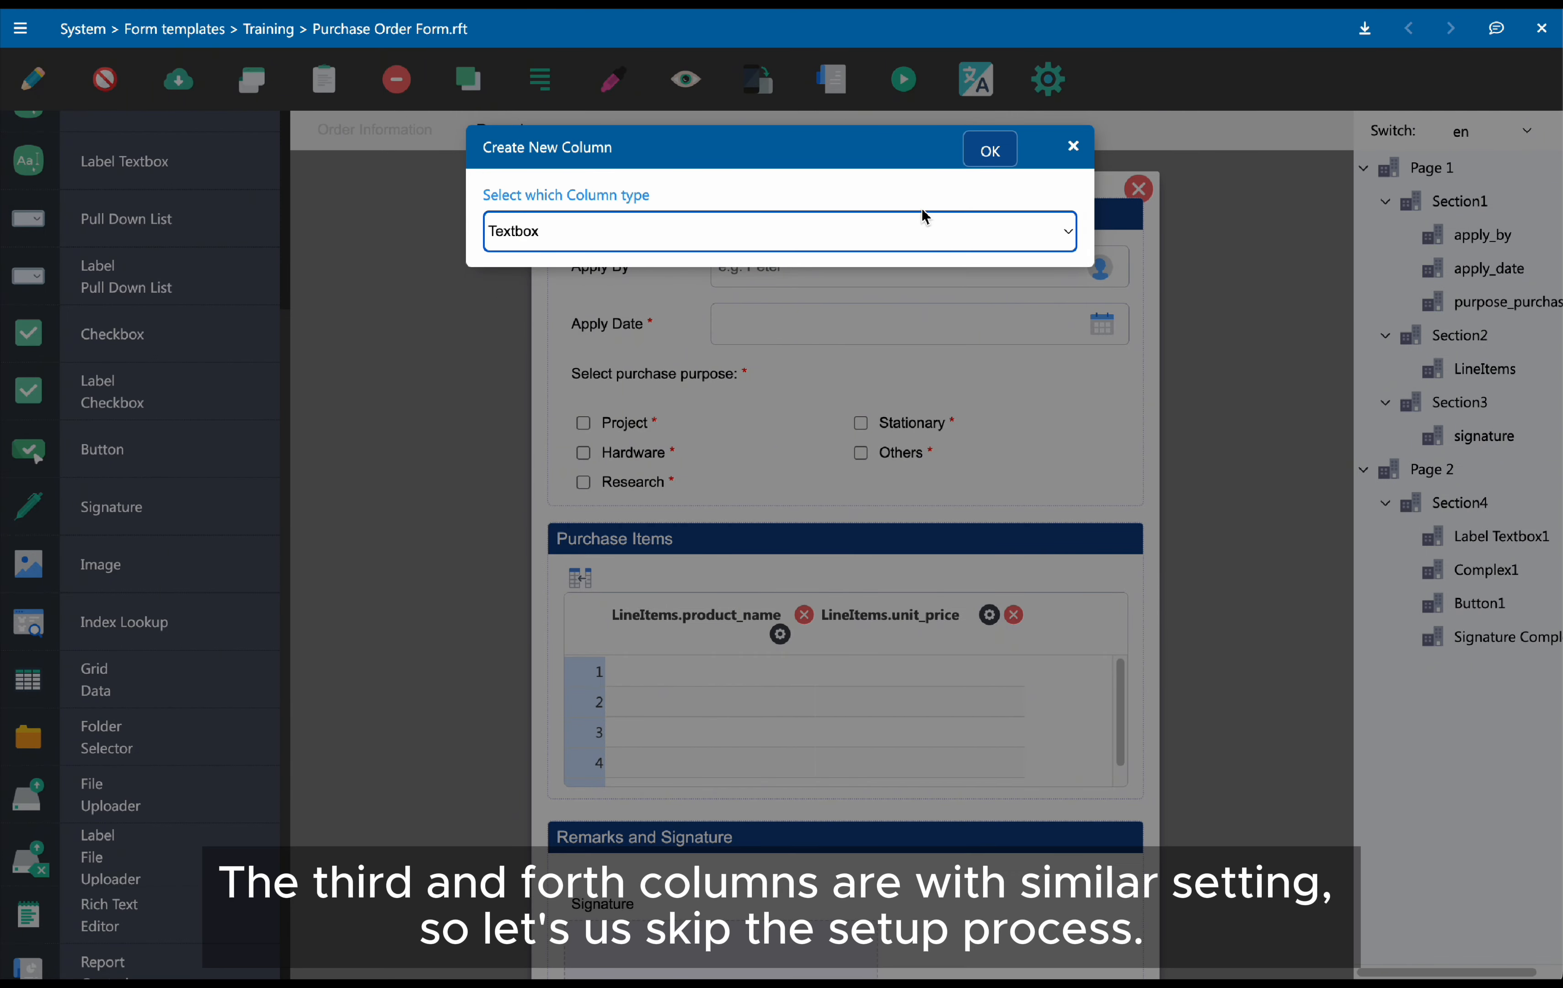
left_click(989, 160)
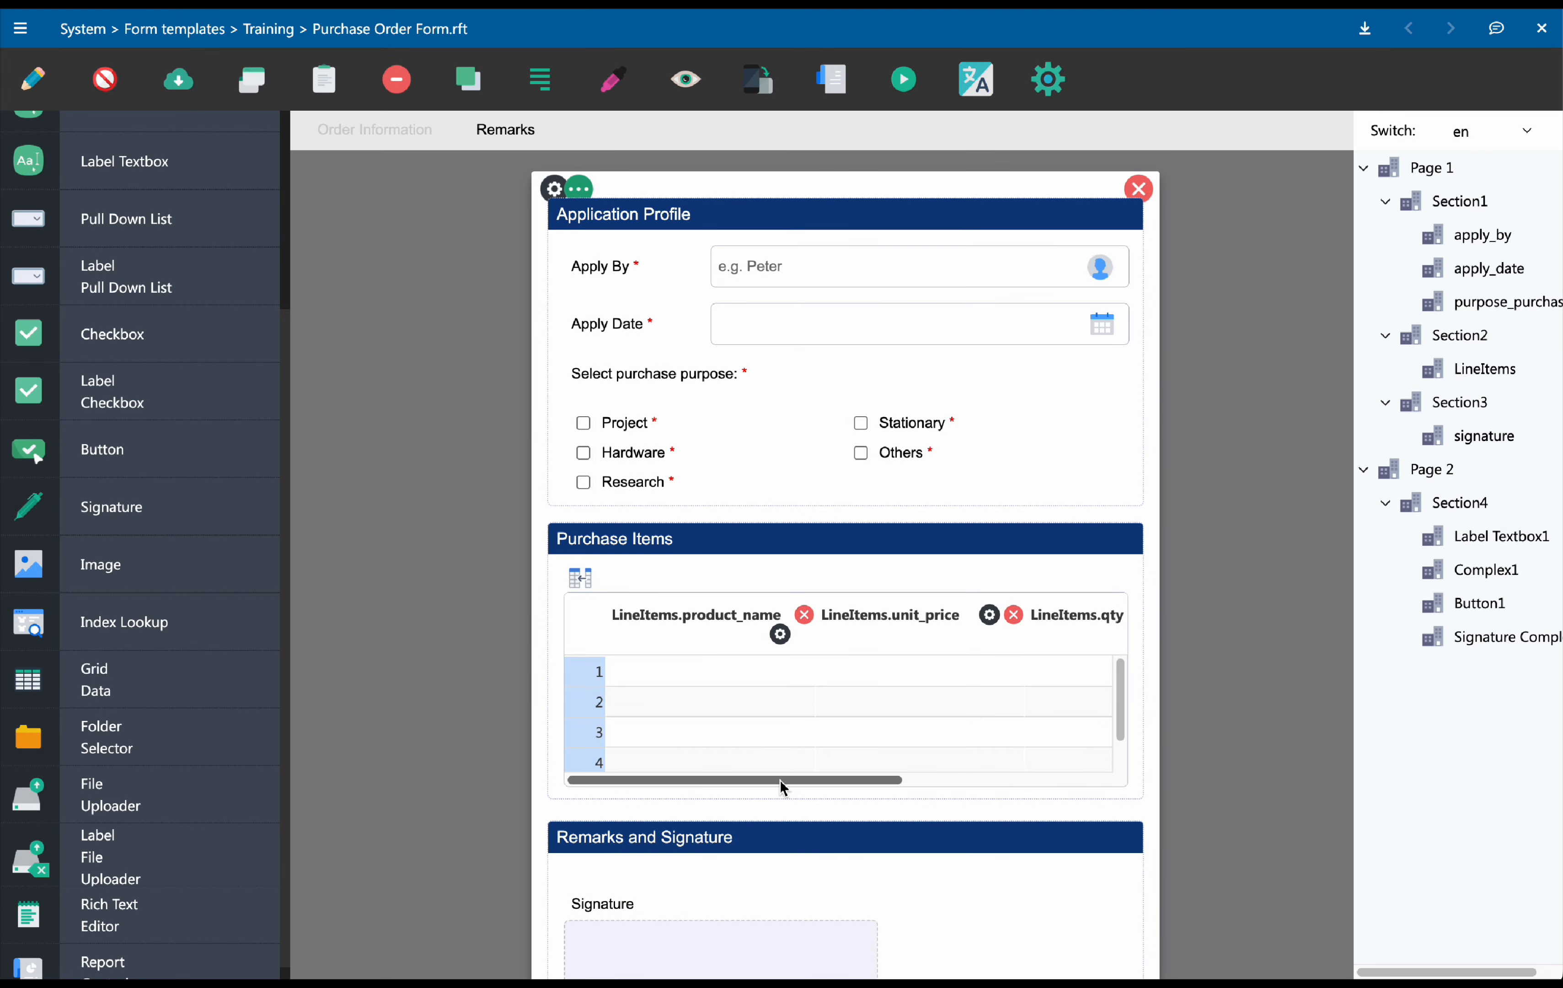
Set the grid column labels to Product Name, Unit Price, Qty and Total Amount in the grid details
left_click_drag(781, 779, 708, 784)
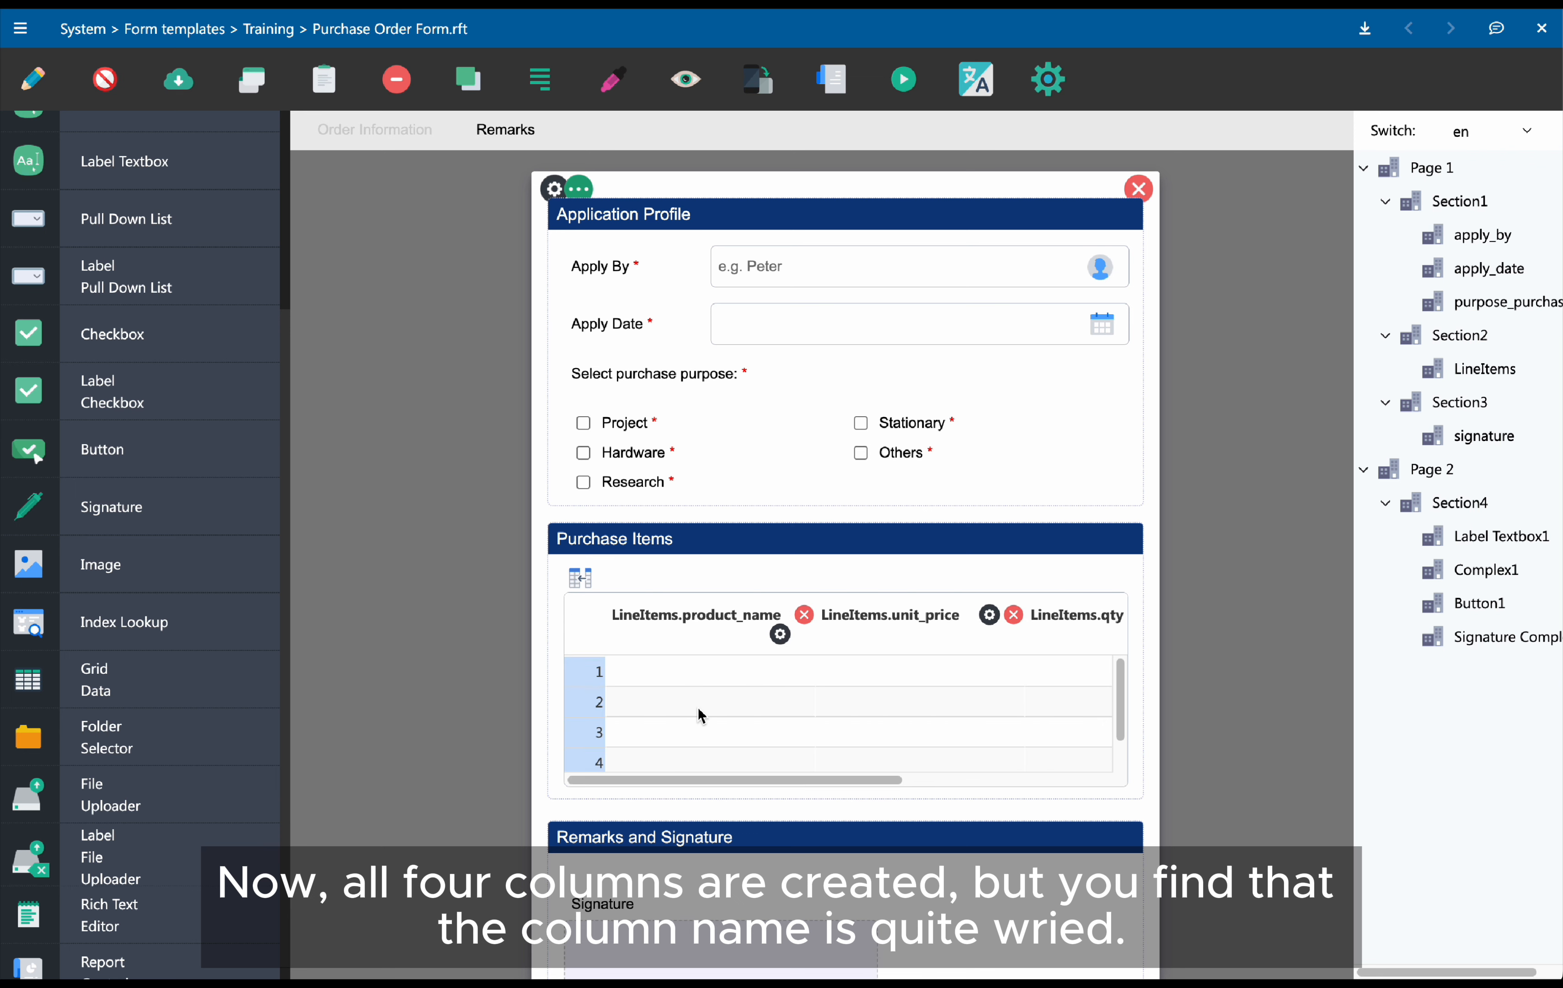
left_click(667, 605)
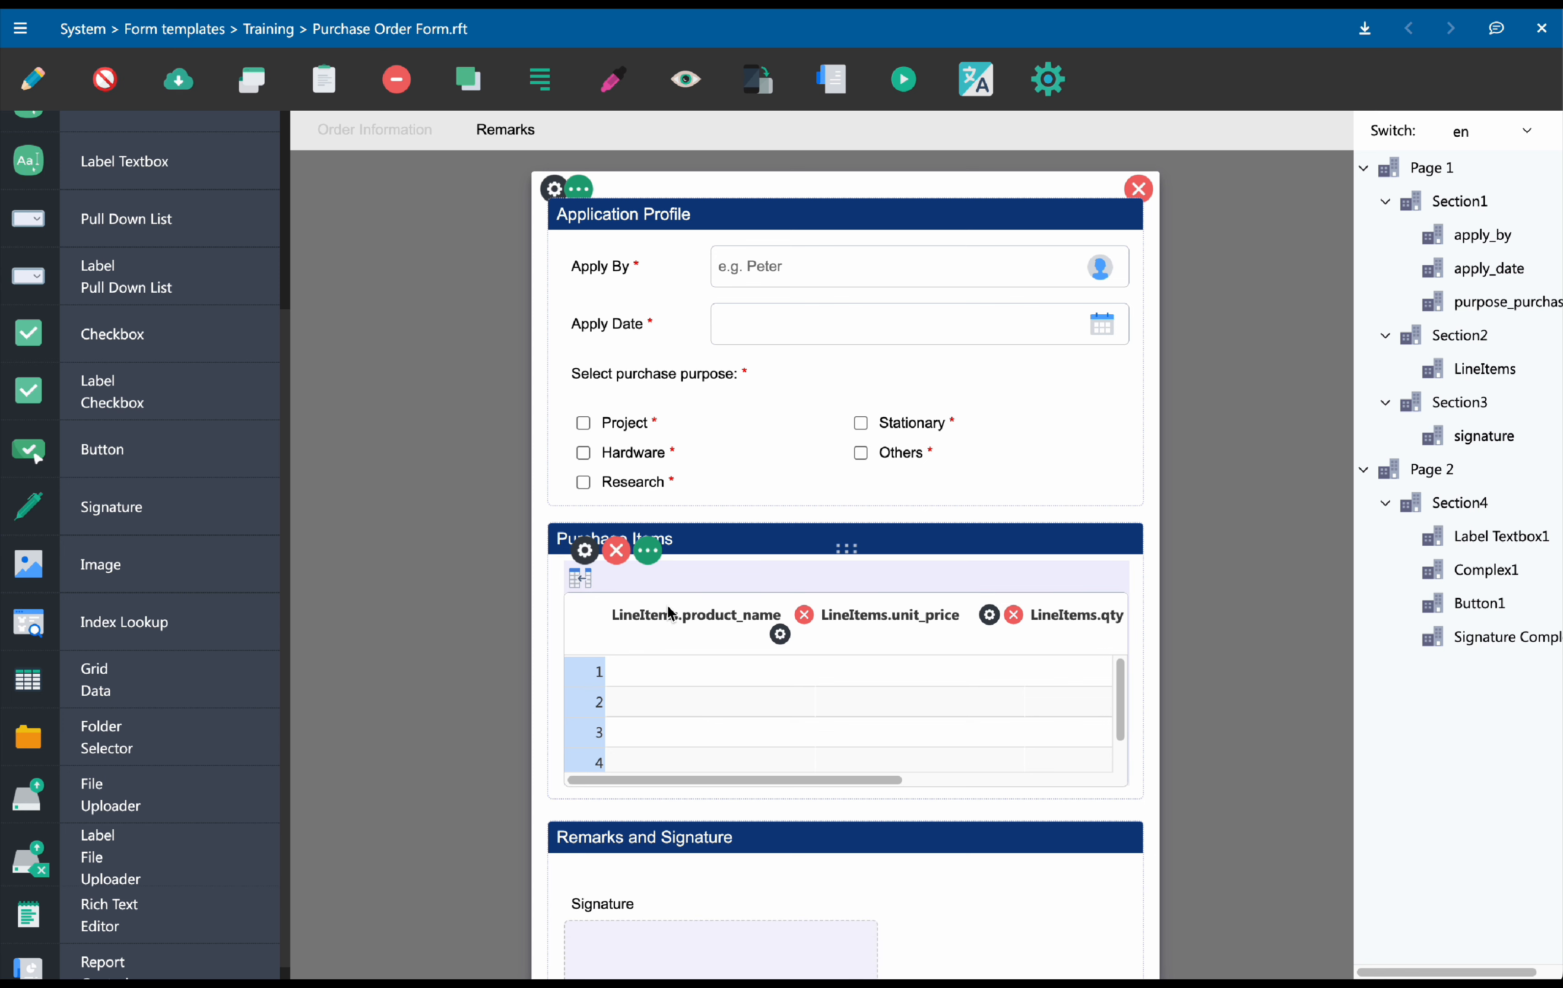
left_click(655, 563)
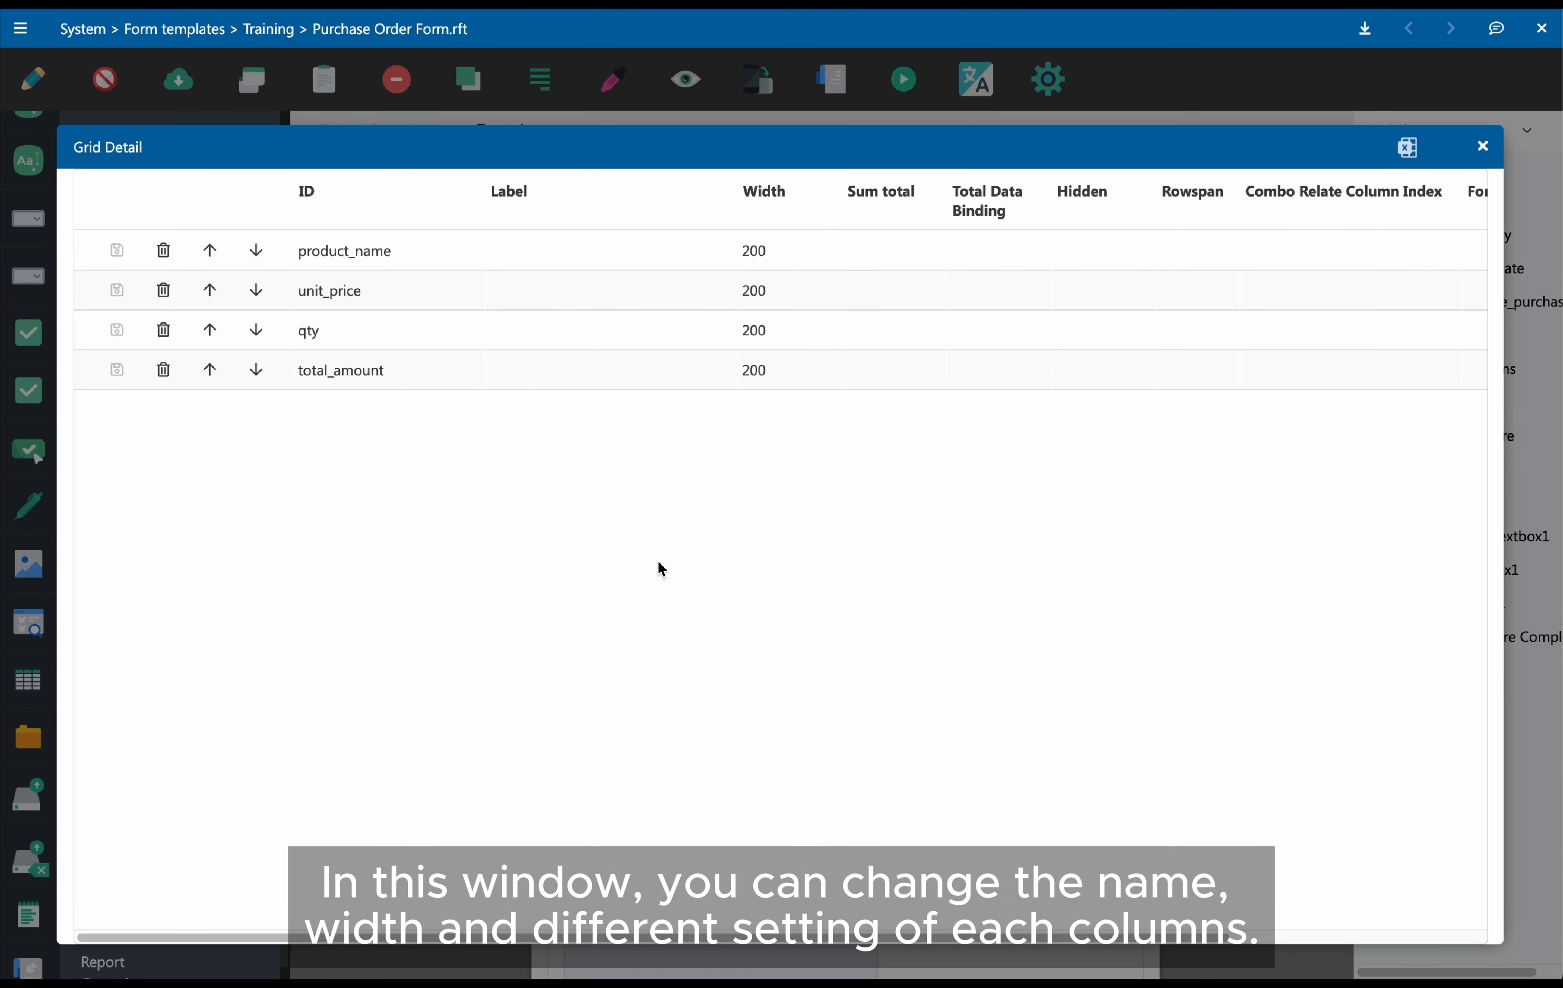
left_click(570, 266)
type("Product Name")
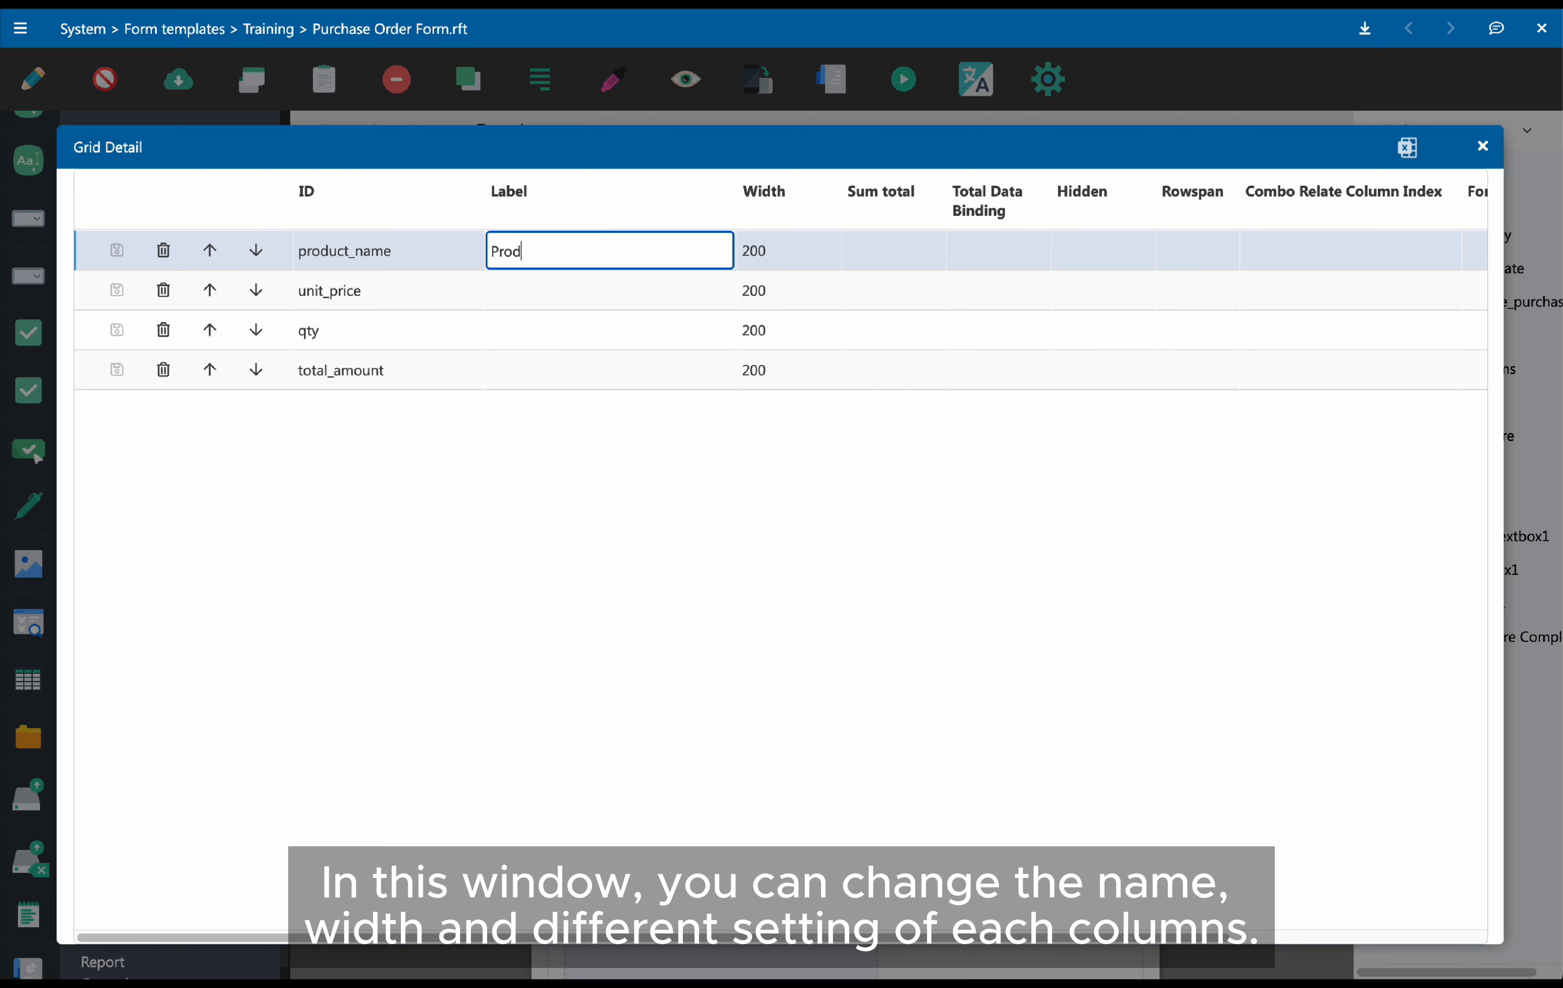
left_click(560, 298)
type("Unit Price")
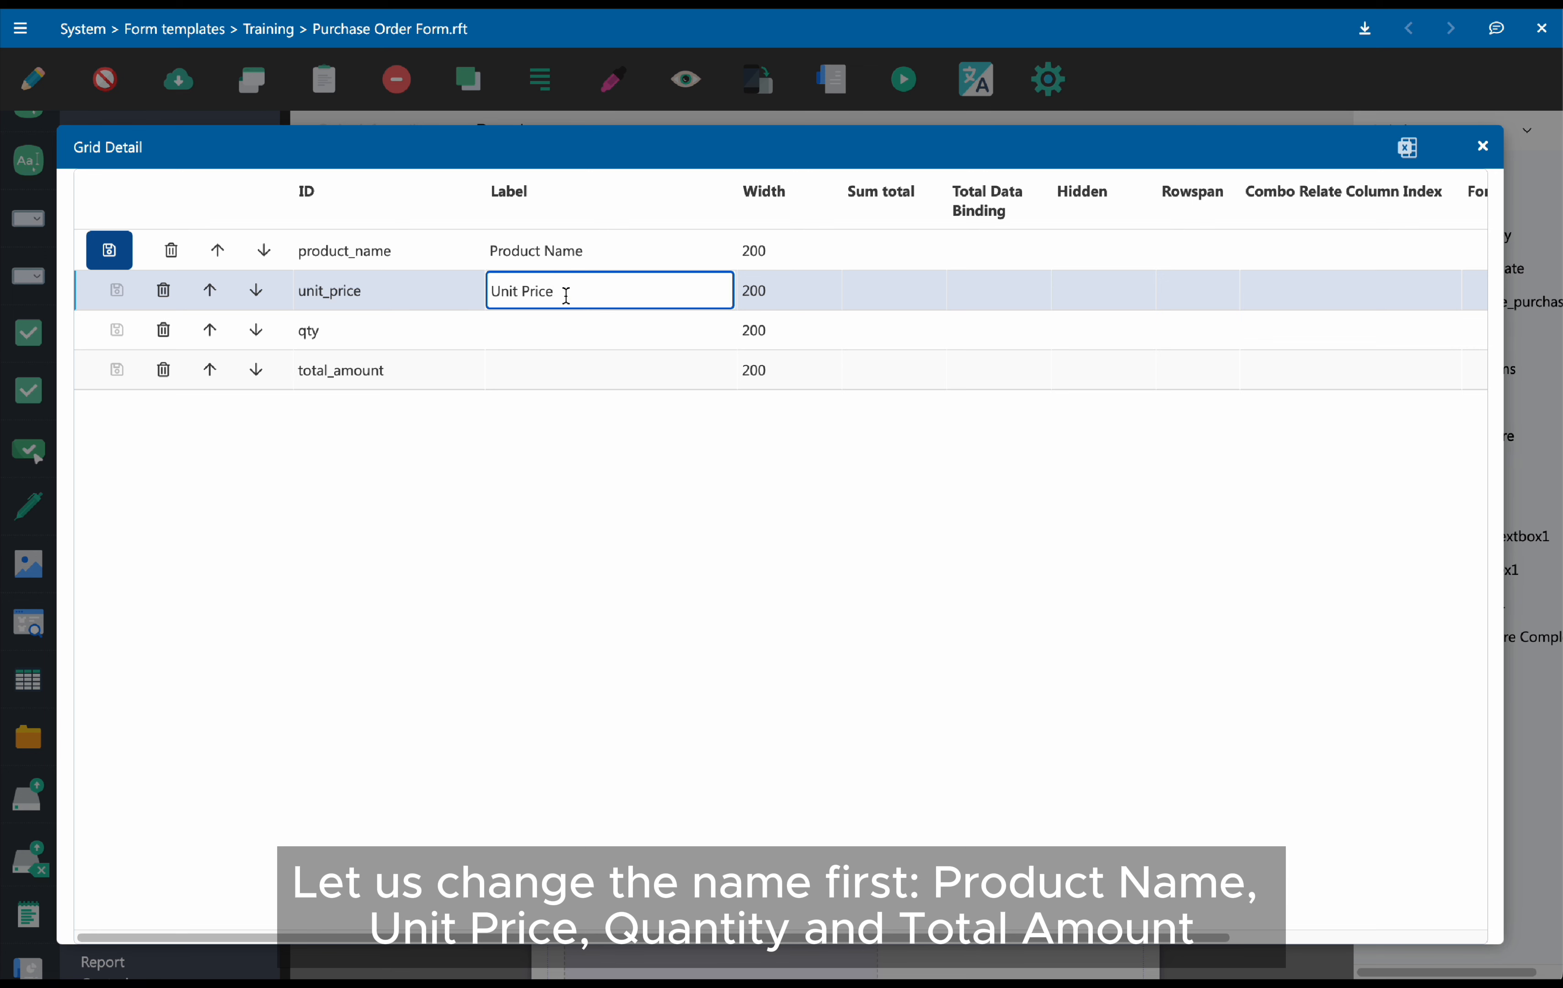
left_click(555, 328)
type("Qty")
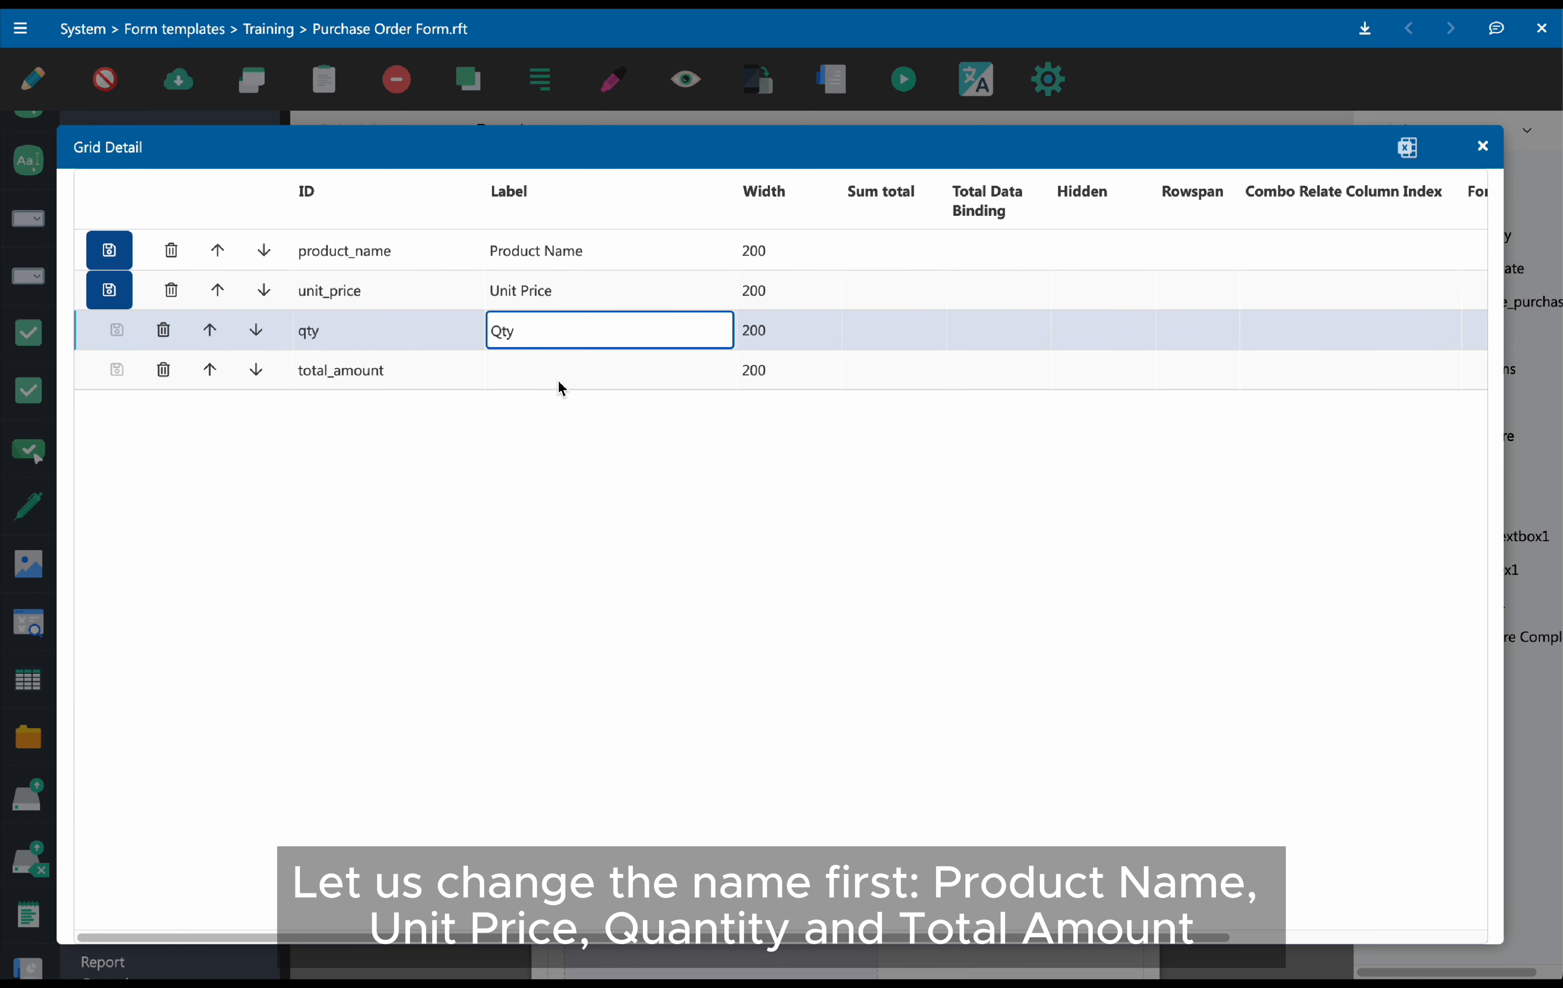
left_click(559, 377)
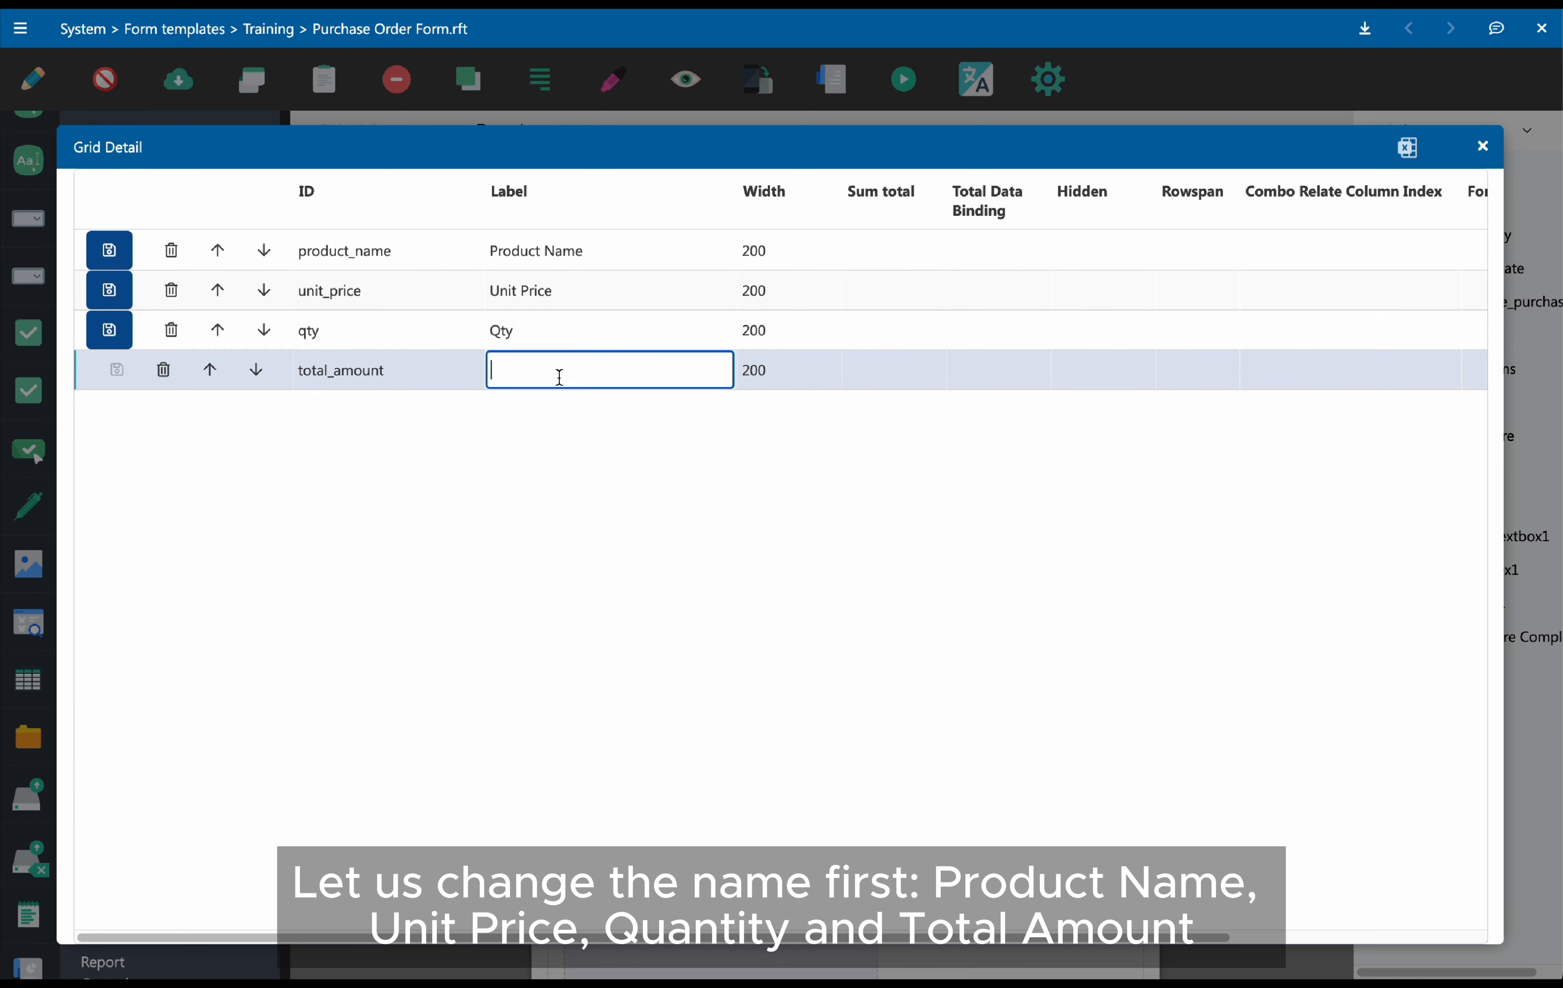
type("Total Amount")
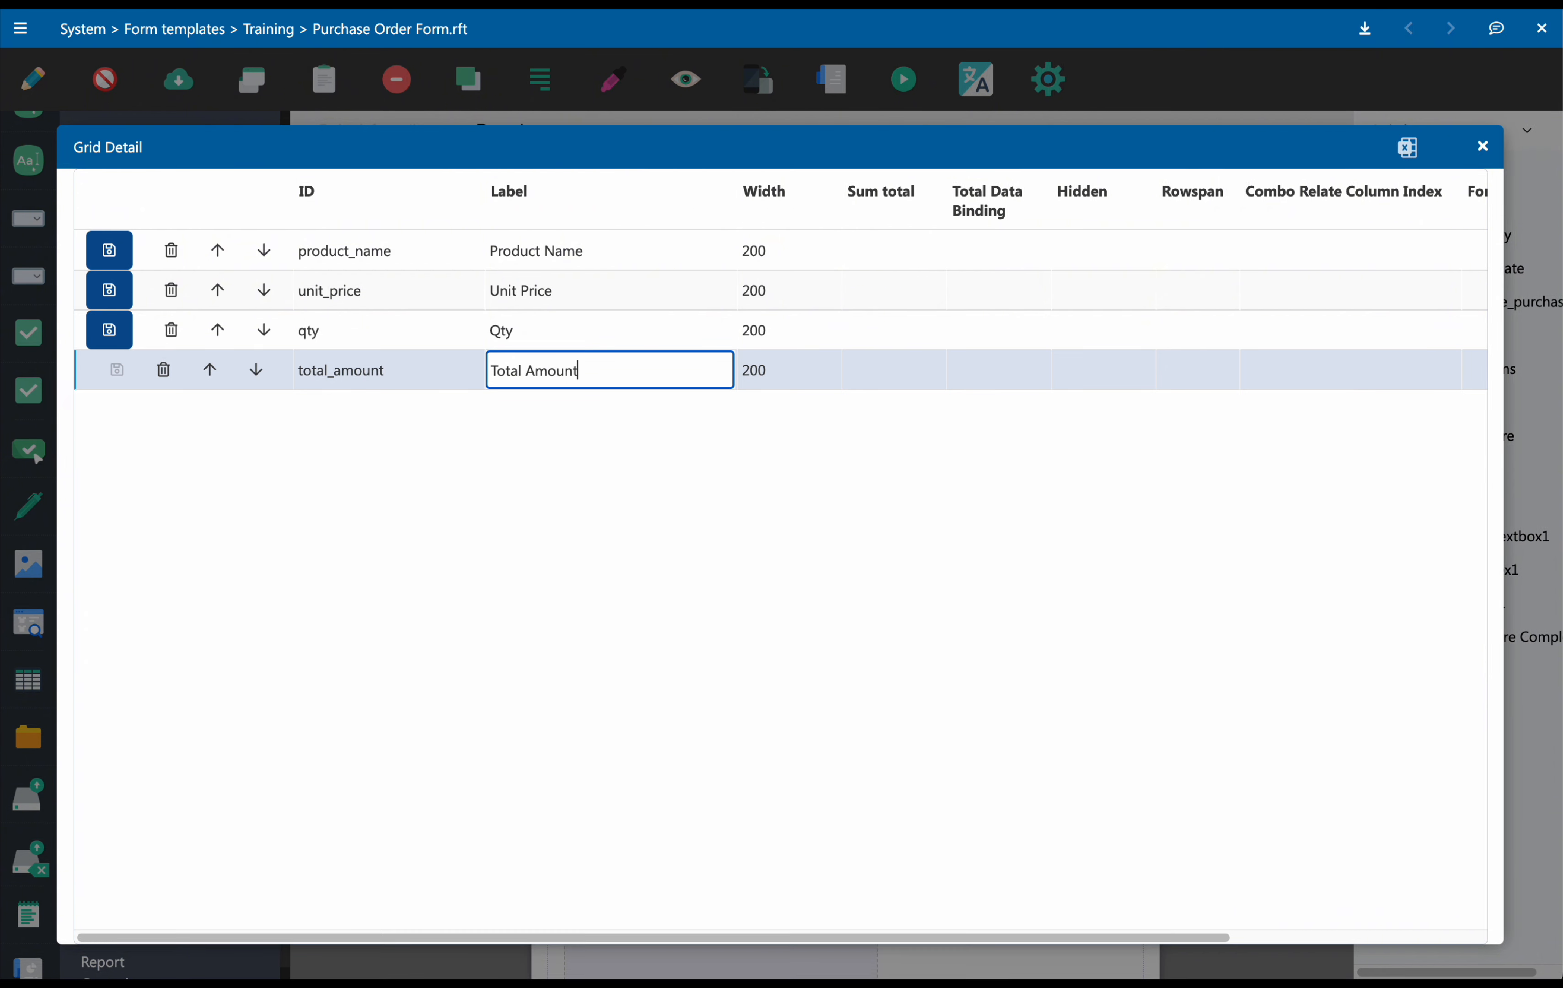
Set the column widths to 180, 120, 100 and 120 for the four columns
left_click(767, 252)
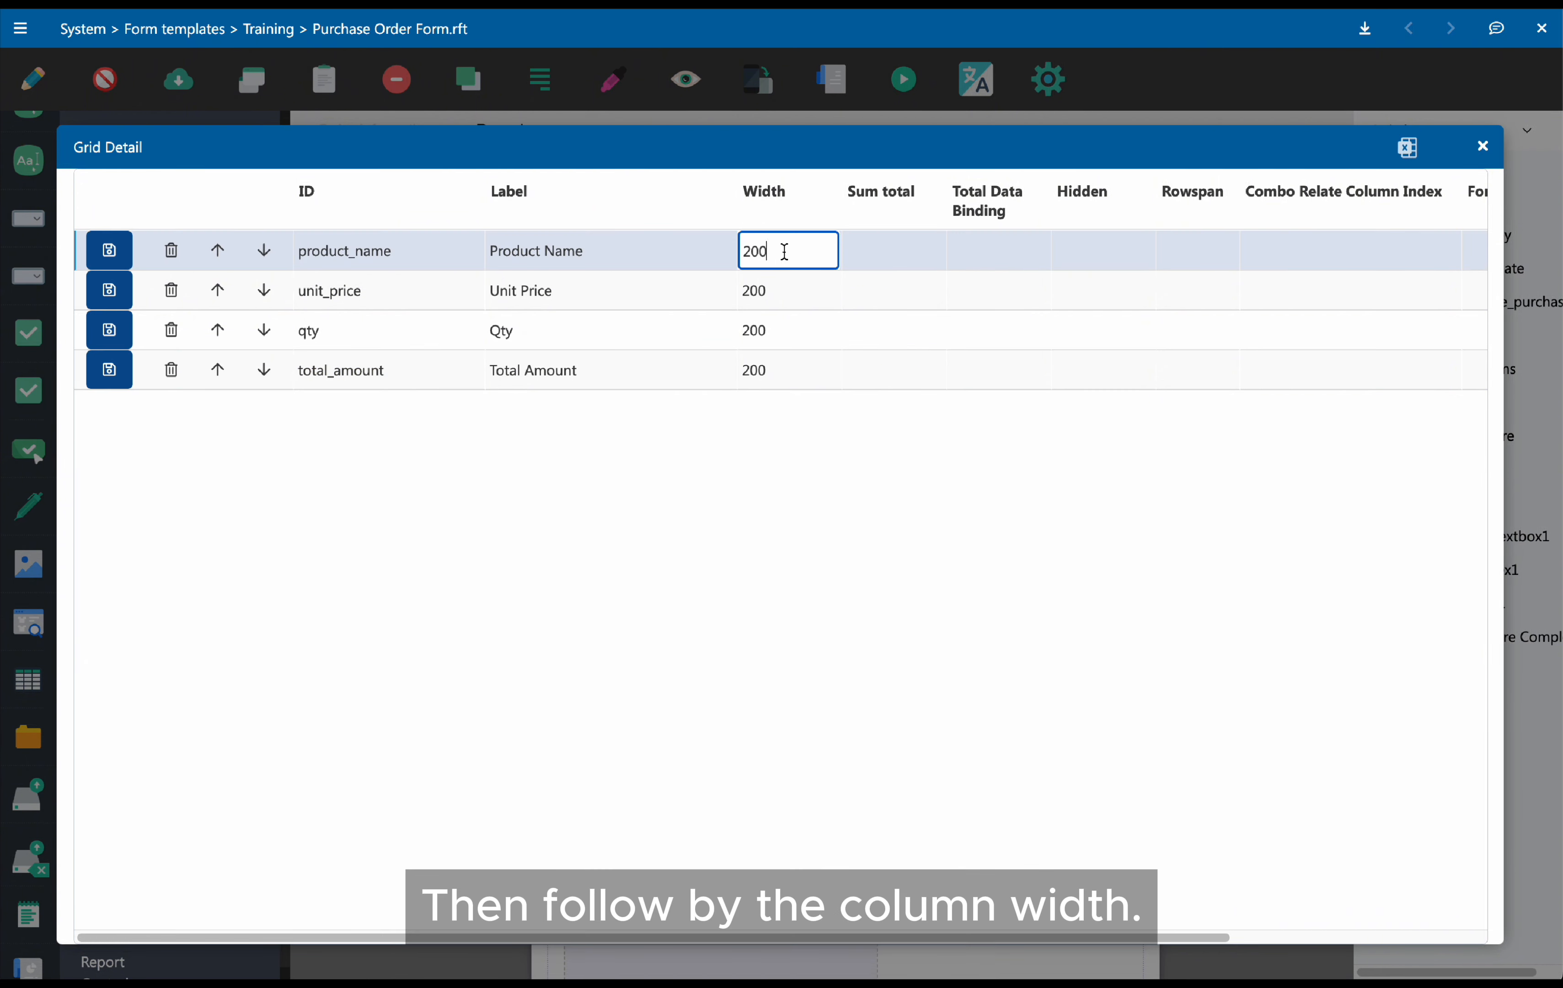
type("180")
key("Return")
left_click(766, 288)
type("120")
left_click(788, 336)
type("100")
left_click(786, 378)
type("120")
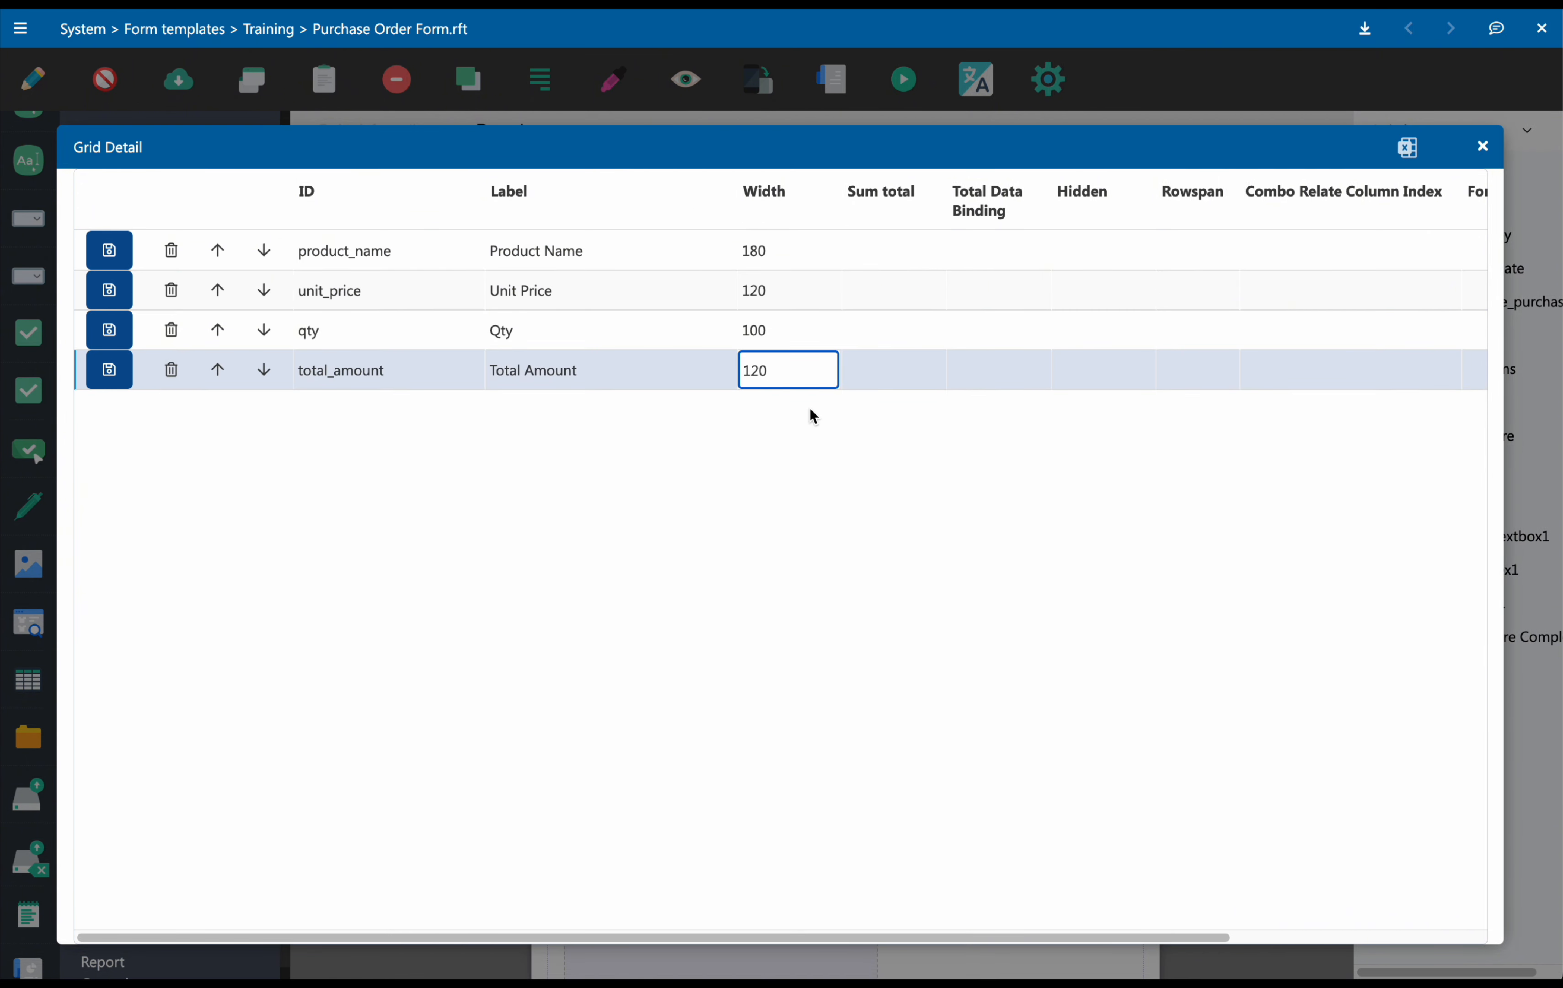
Save the changes for all four column rows and close the grid details
left_click(111, 370)
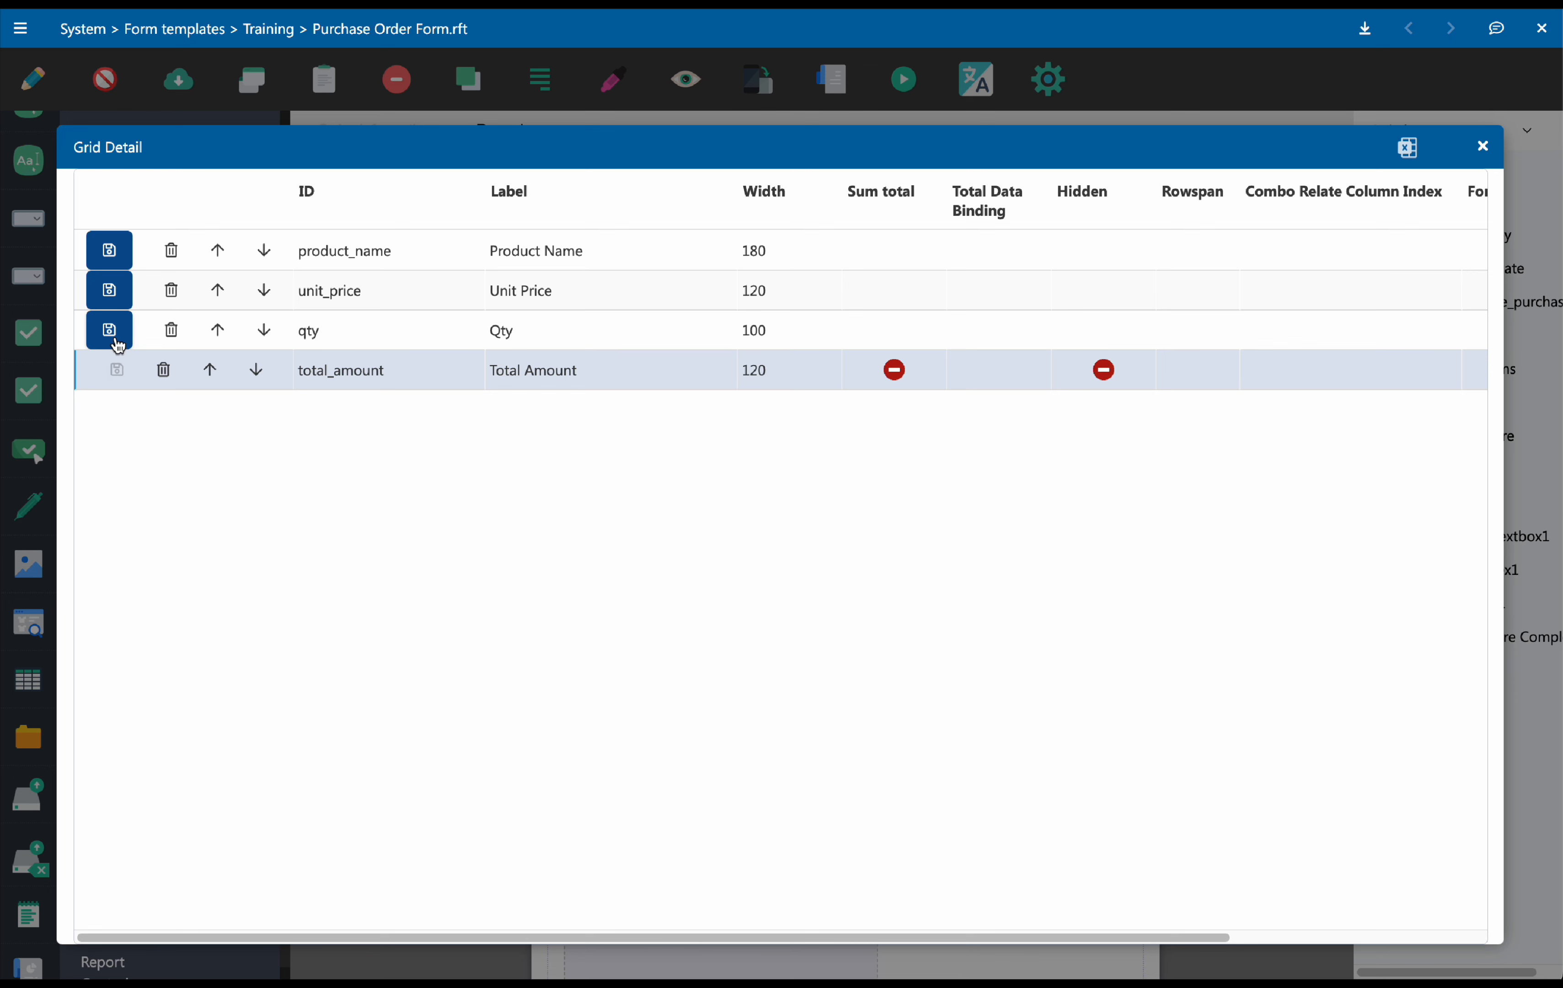
left_click(112, 330)
left_click(110, 290)
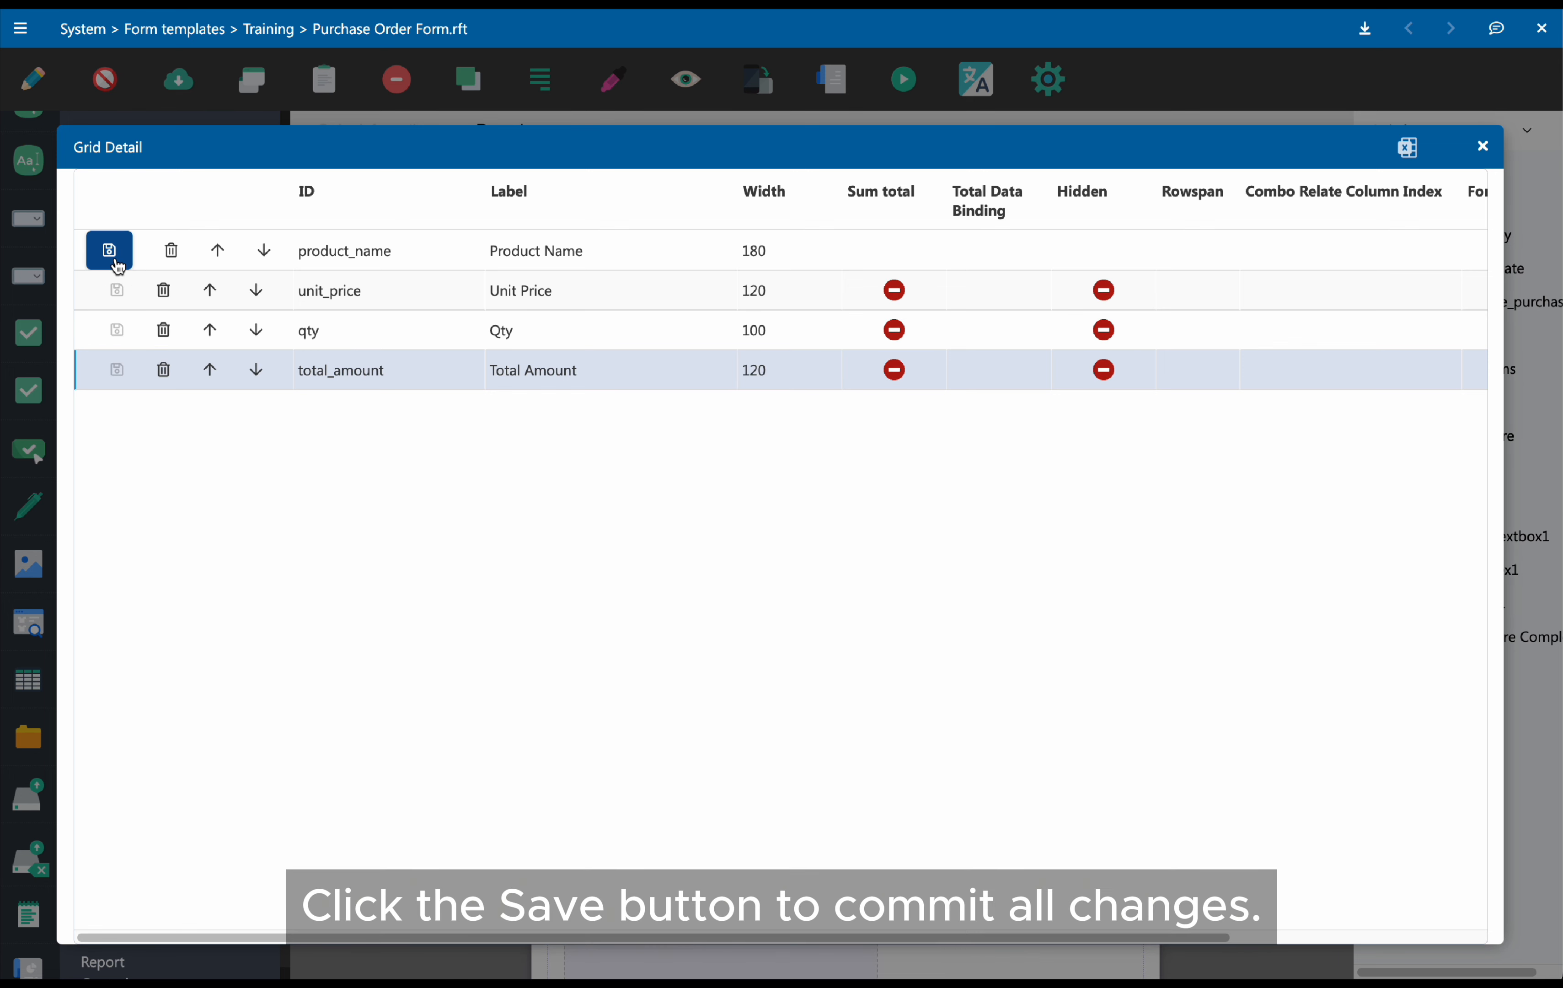
left_click(109, 250)
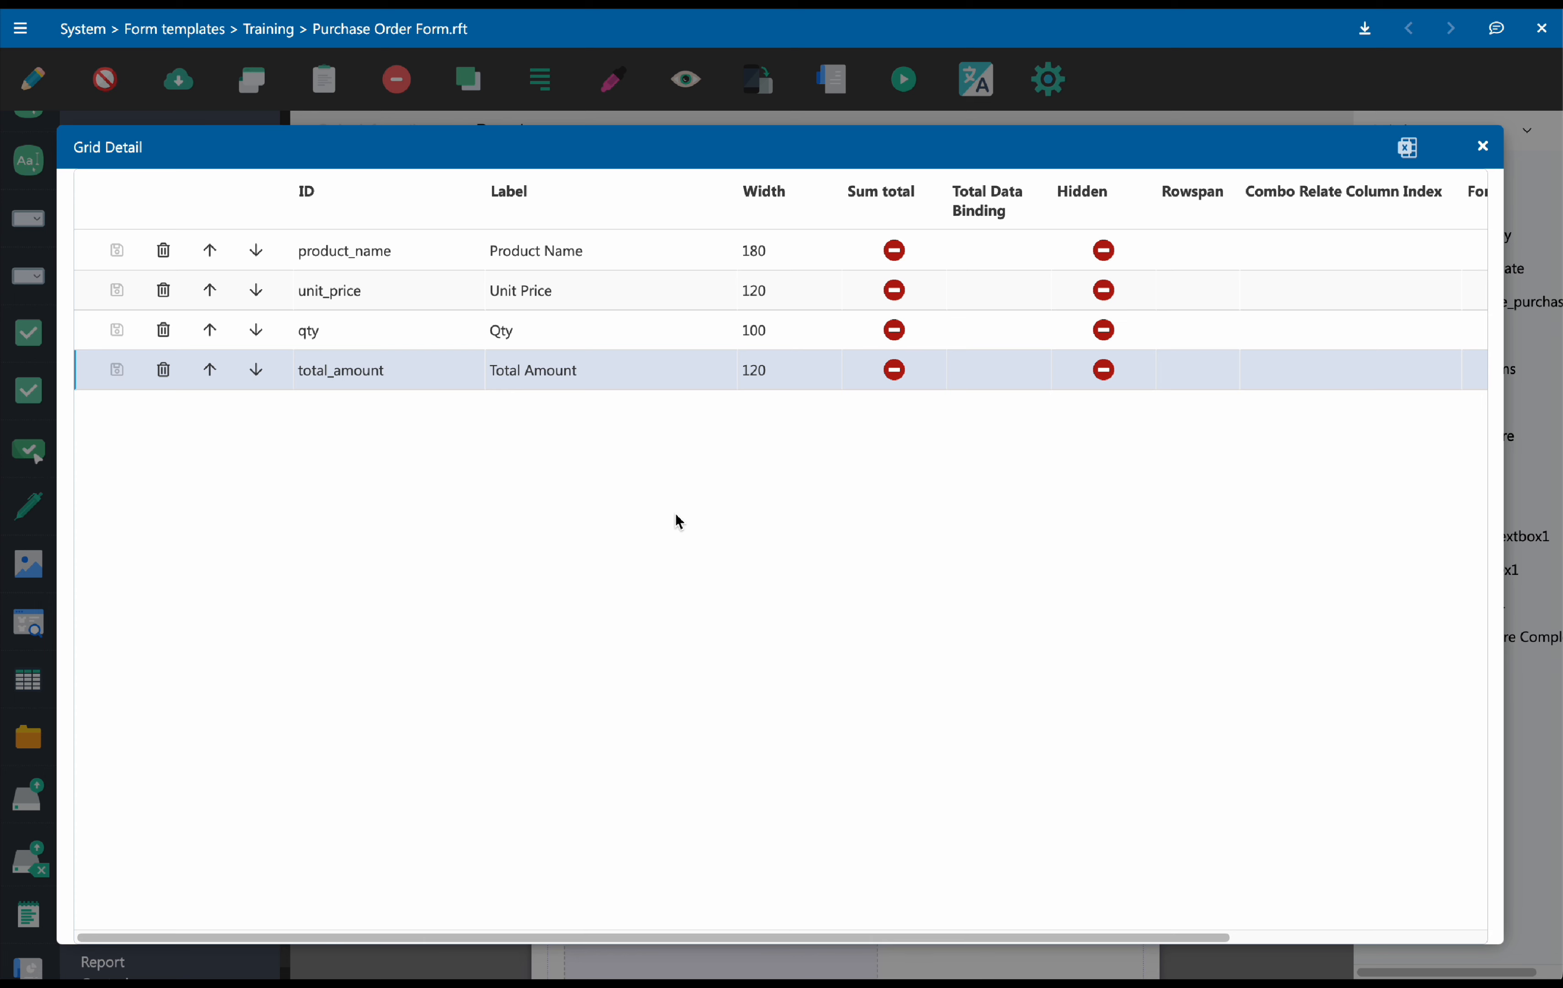
left_click(1482, 146)
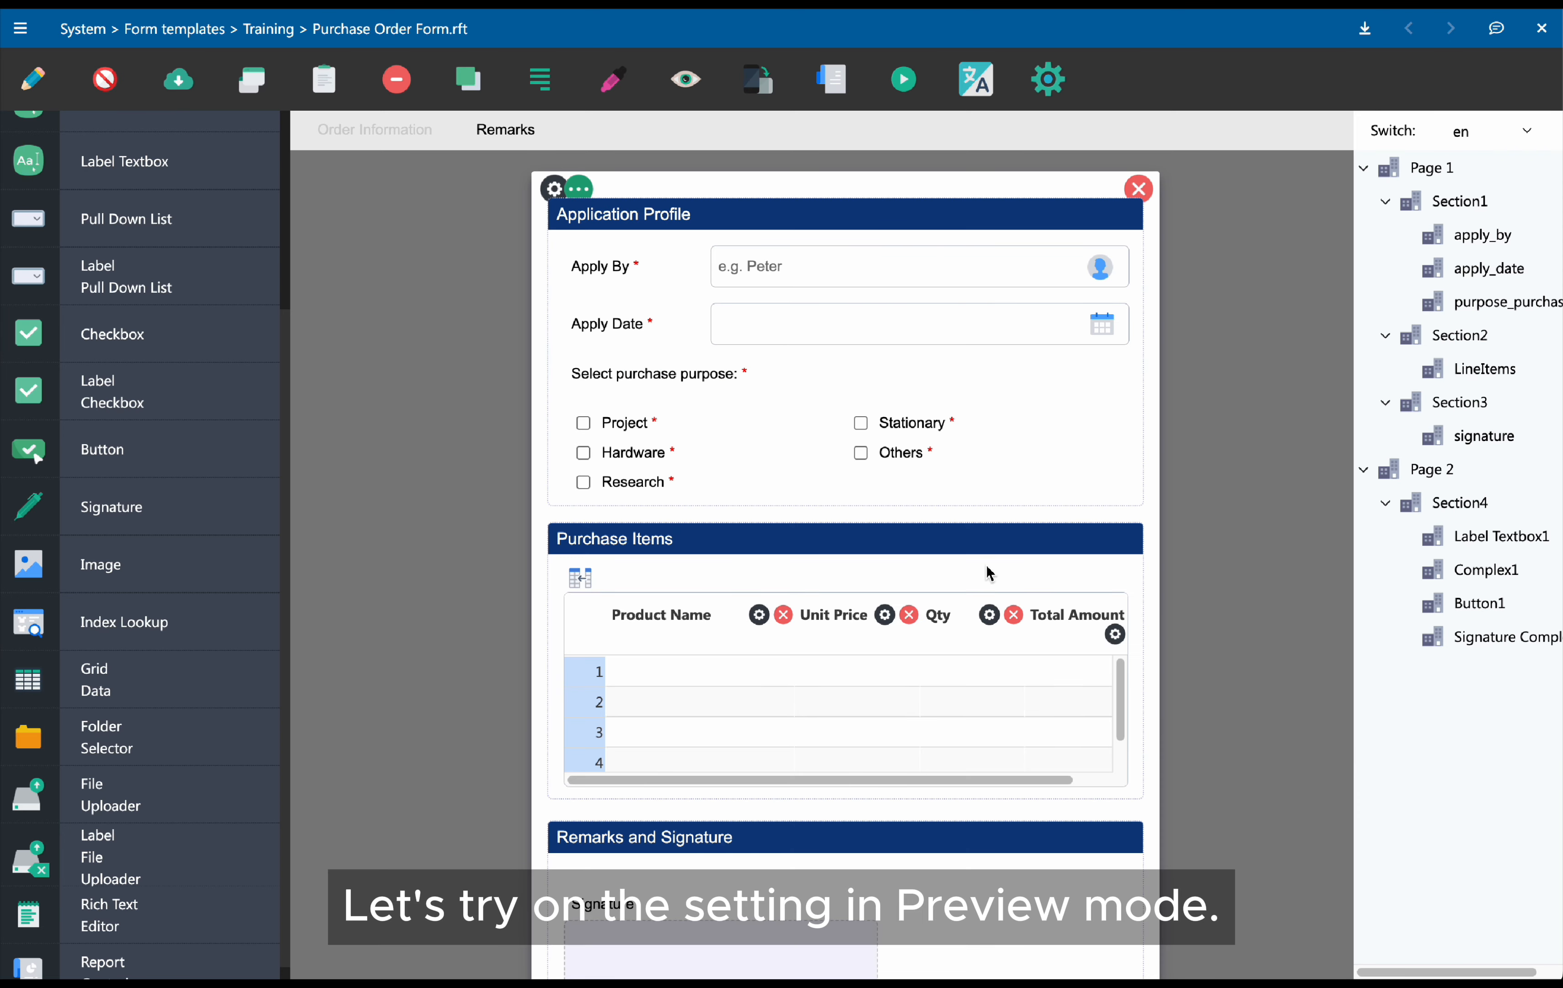
Preview the form and enter a test line item: Product A, unit price 100, quantity 2
left_click(694, 91)
left_click(740, 660)
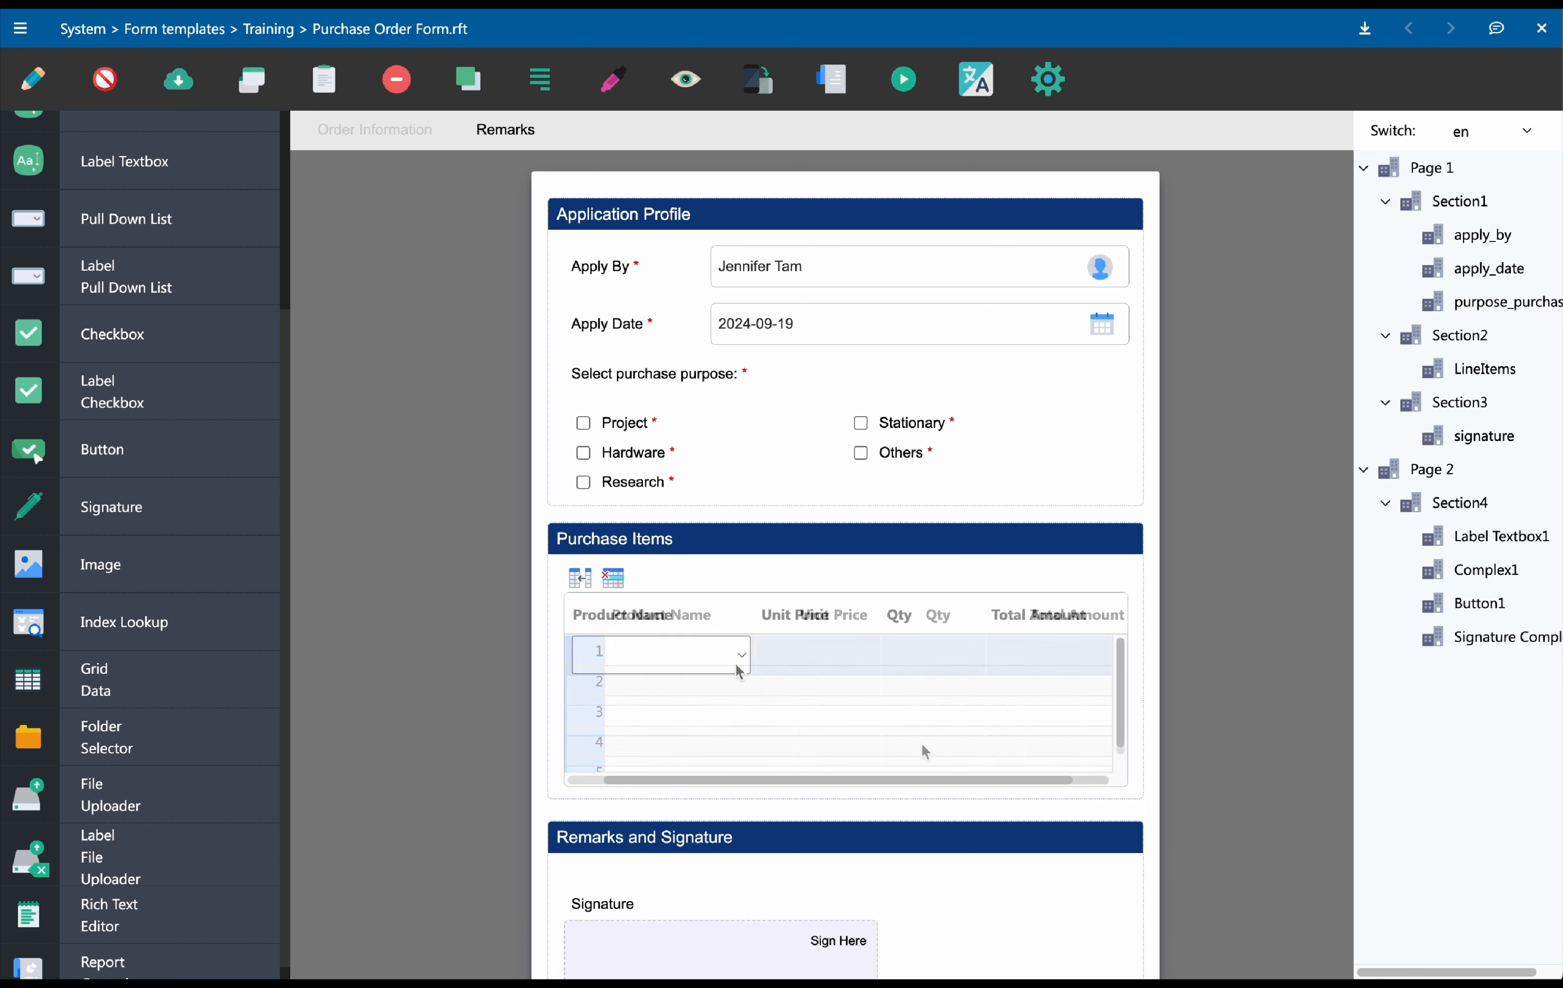
left_click(724, 656)
left_click(716, 691)
left_click(838, 649)
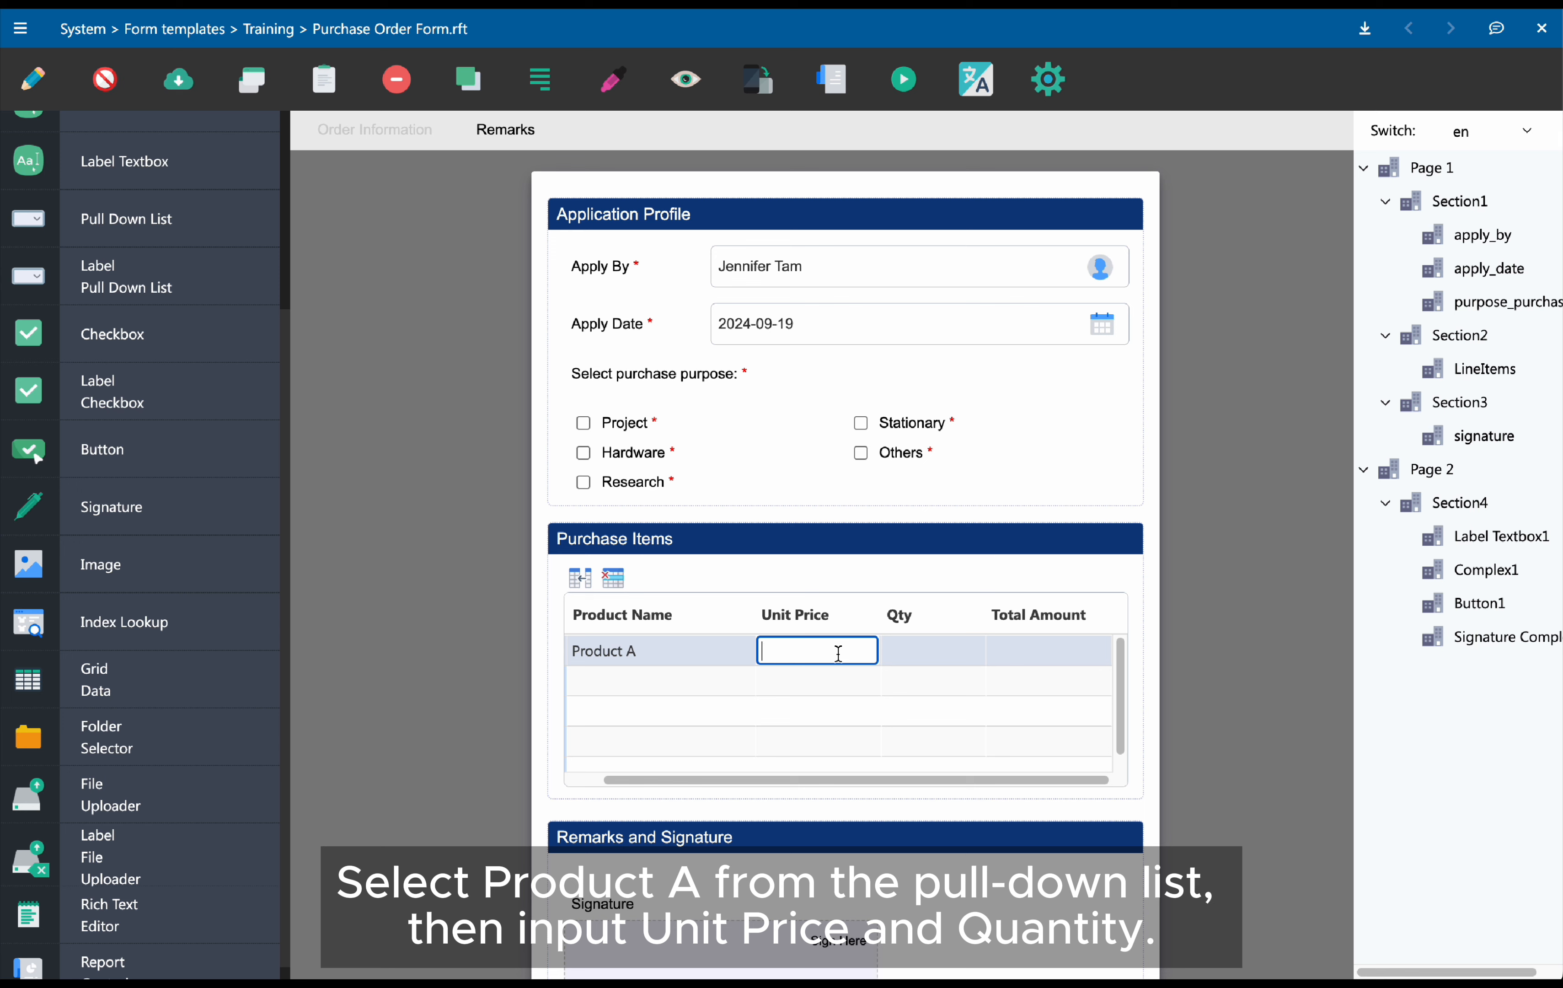
type("100")
left_click(910, 656)
type("2")
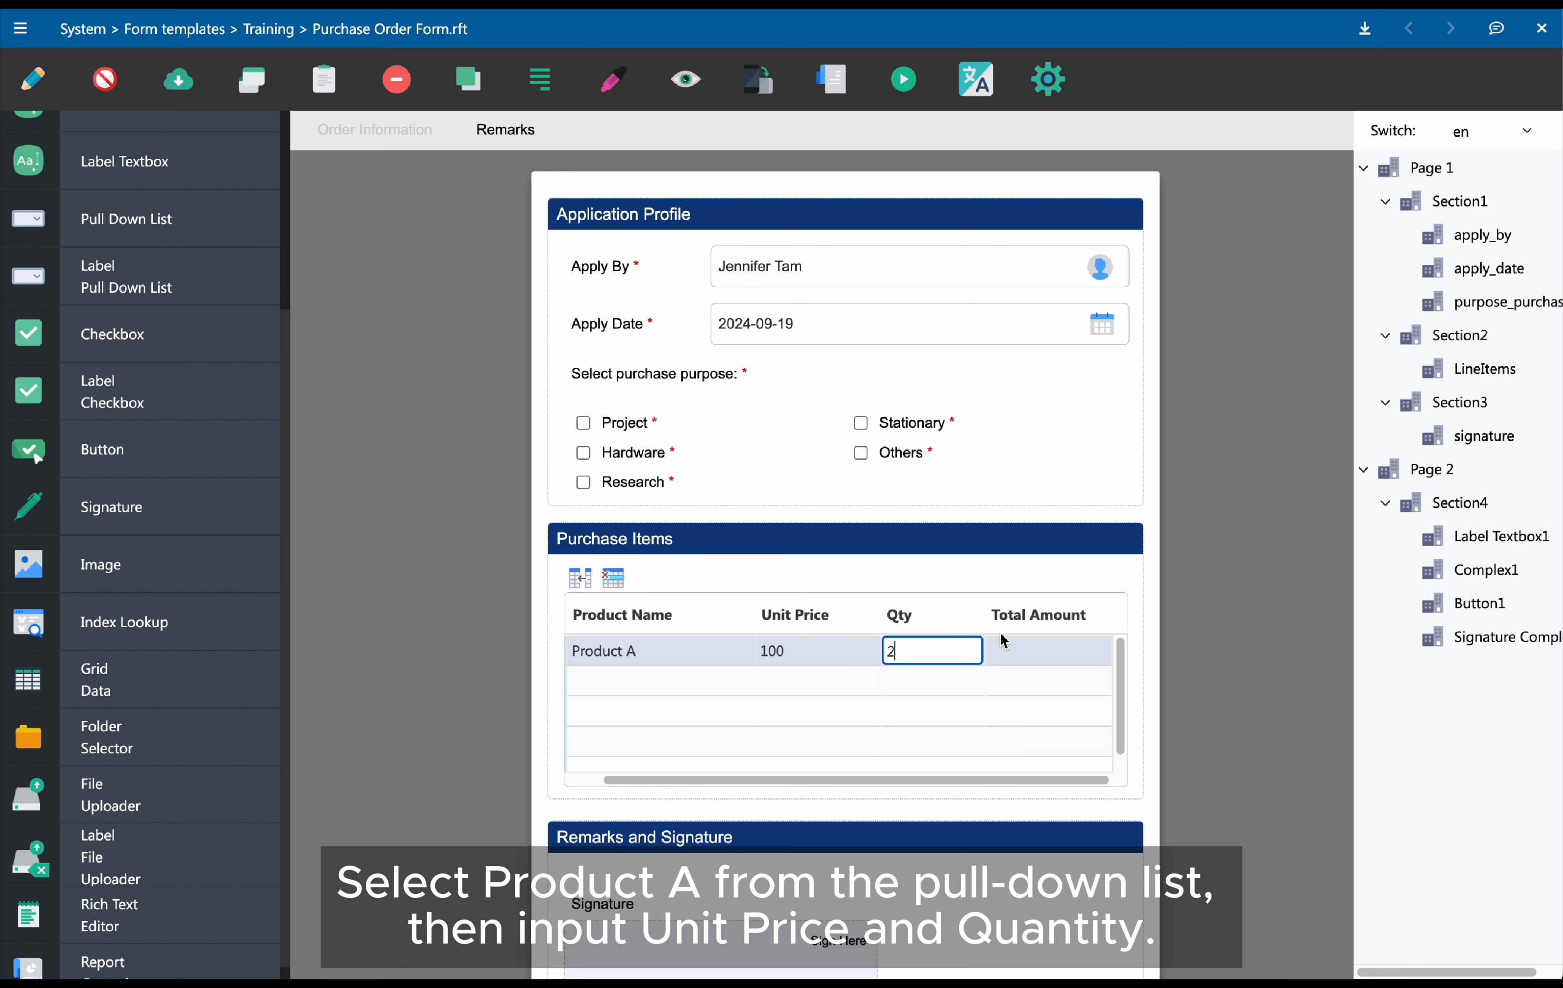
left_click(1048, 651)
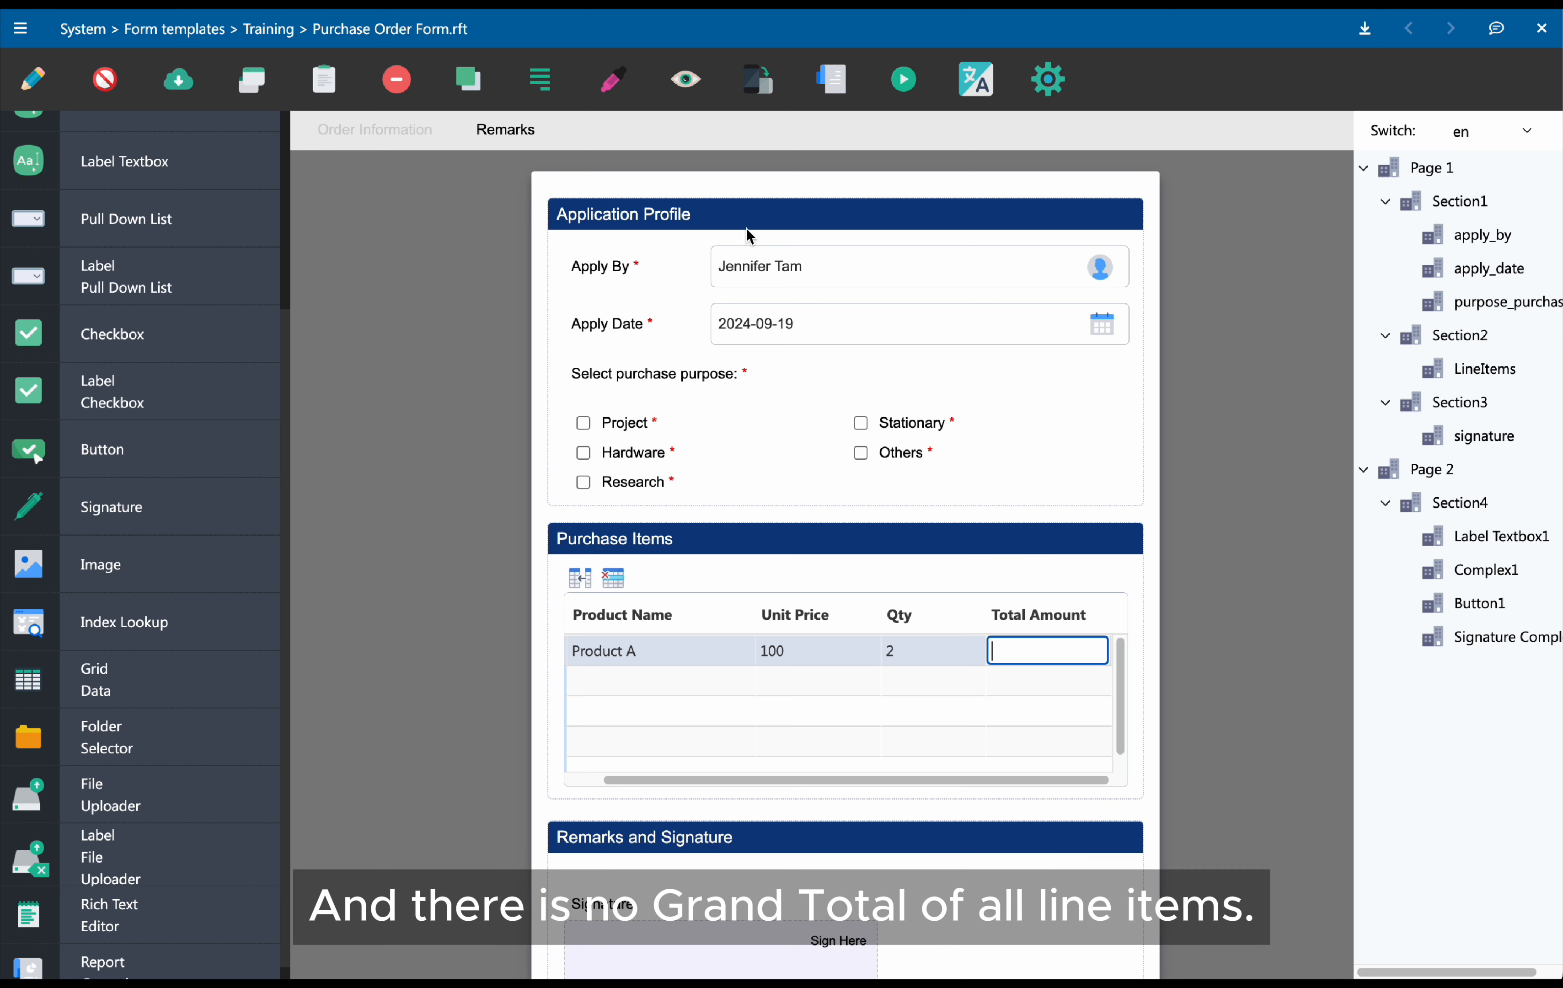
Return to design mode and enable Sum total for the Total Amount column in the grid details
left_click(623, 75)
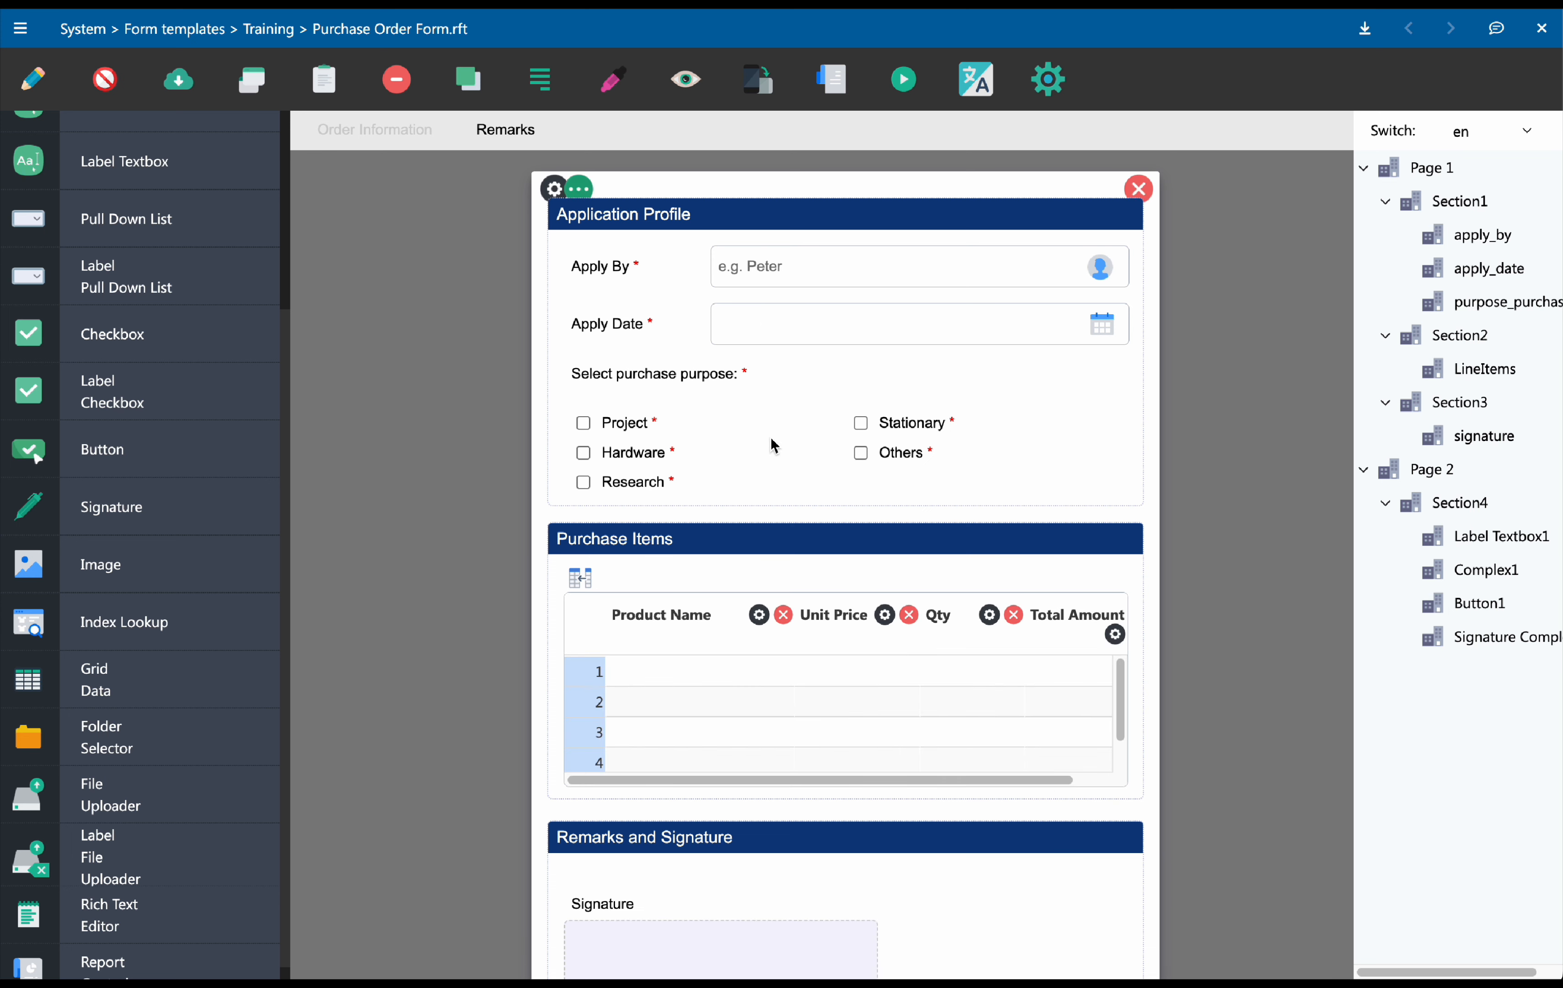
left_click(647, 554)
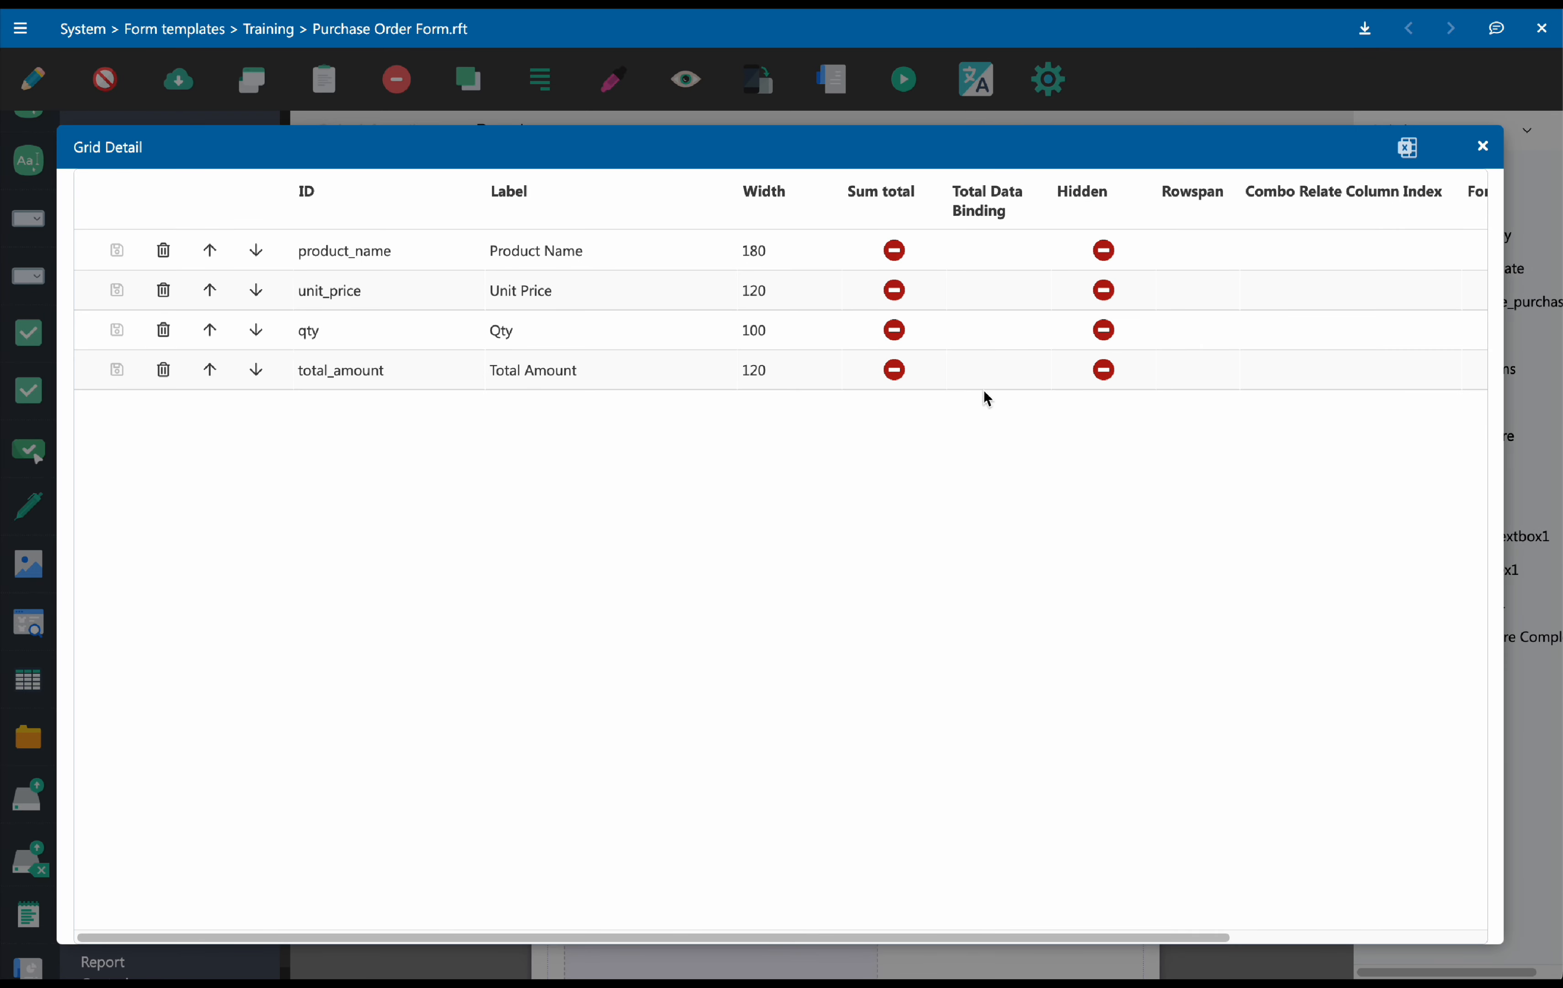
left_click(925, 384)
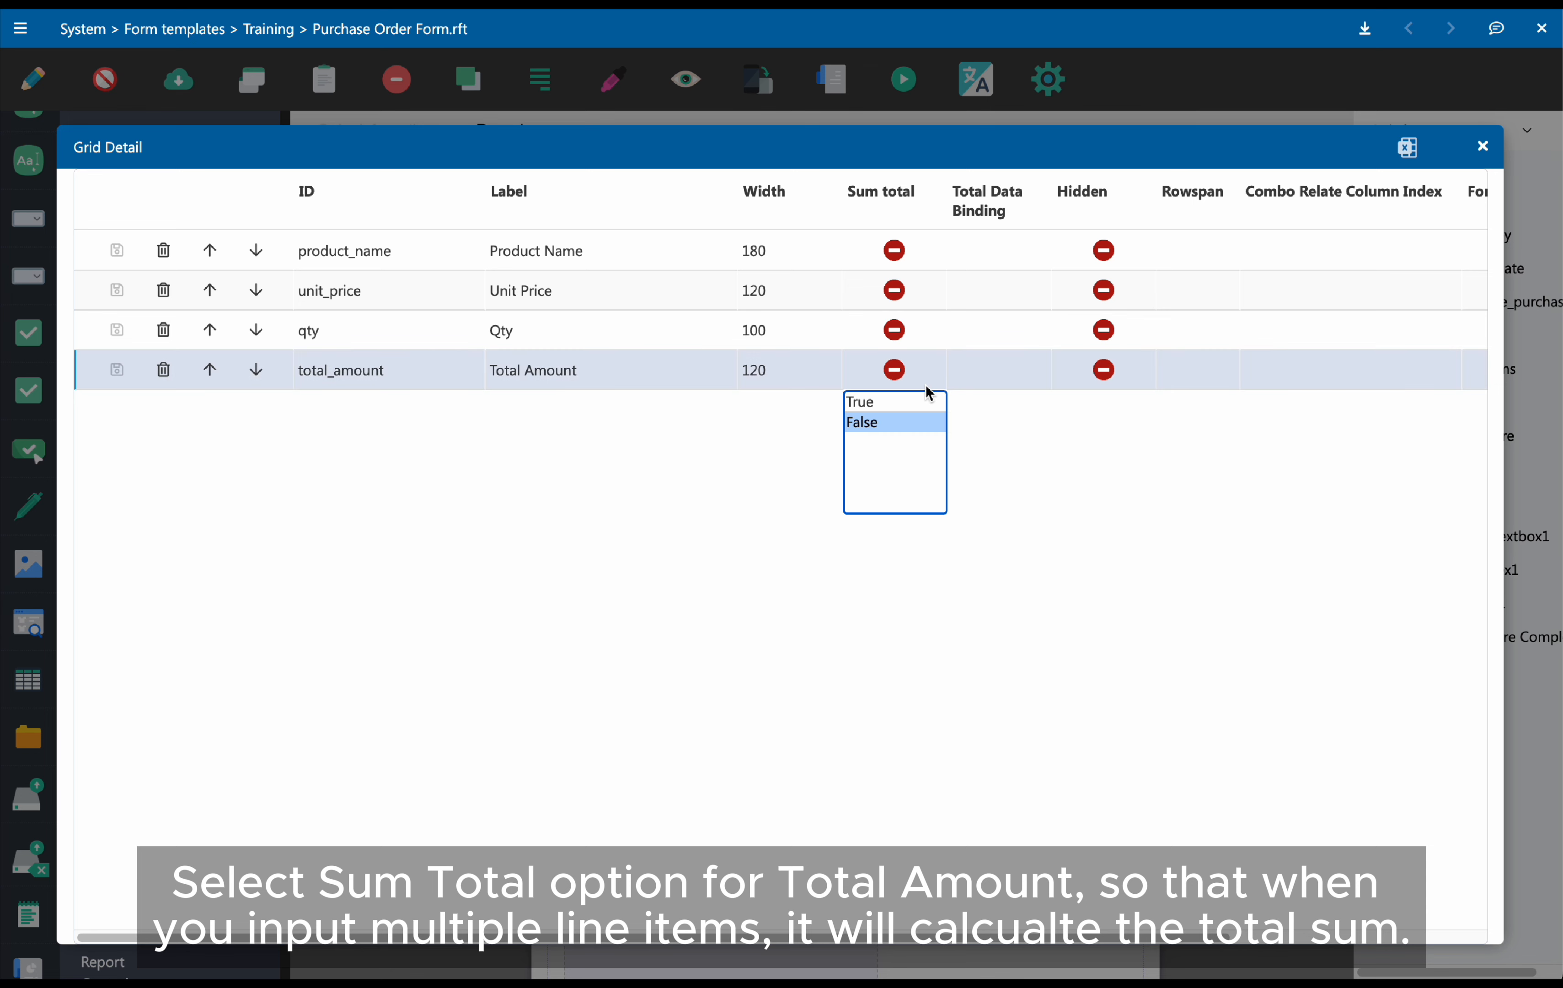
left_click(901, 402)
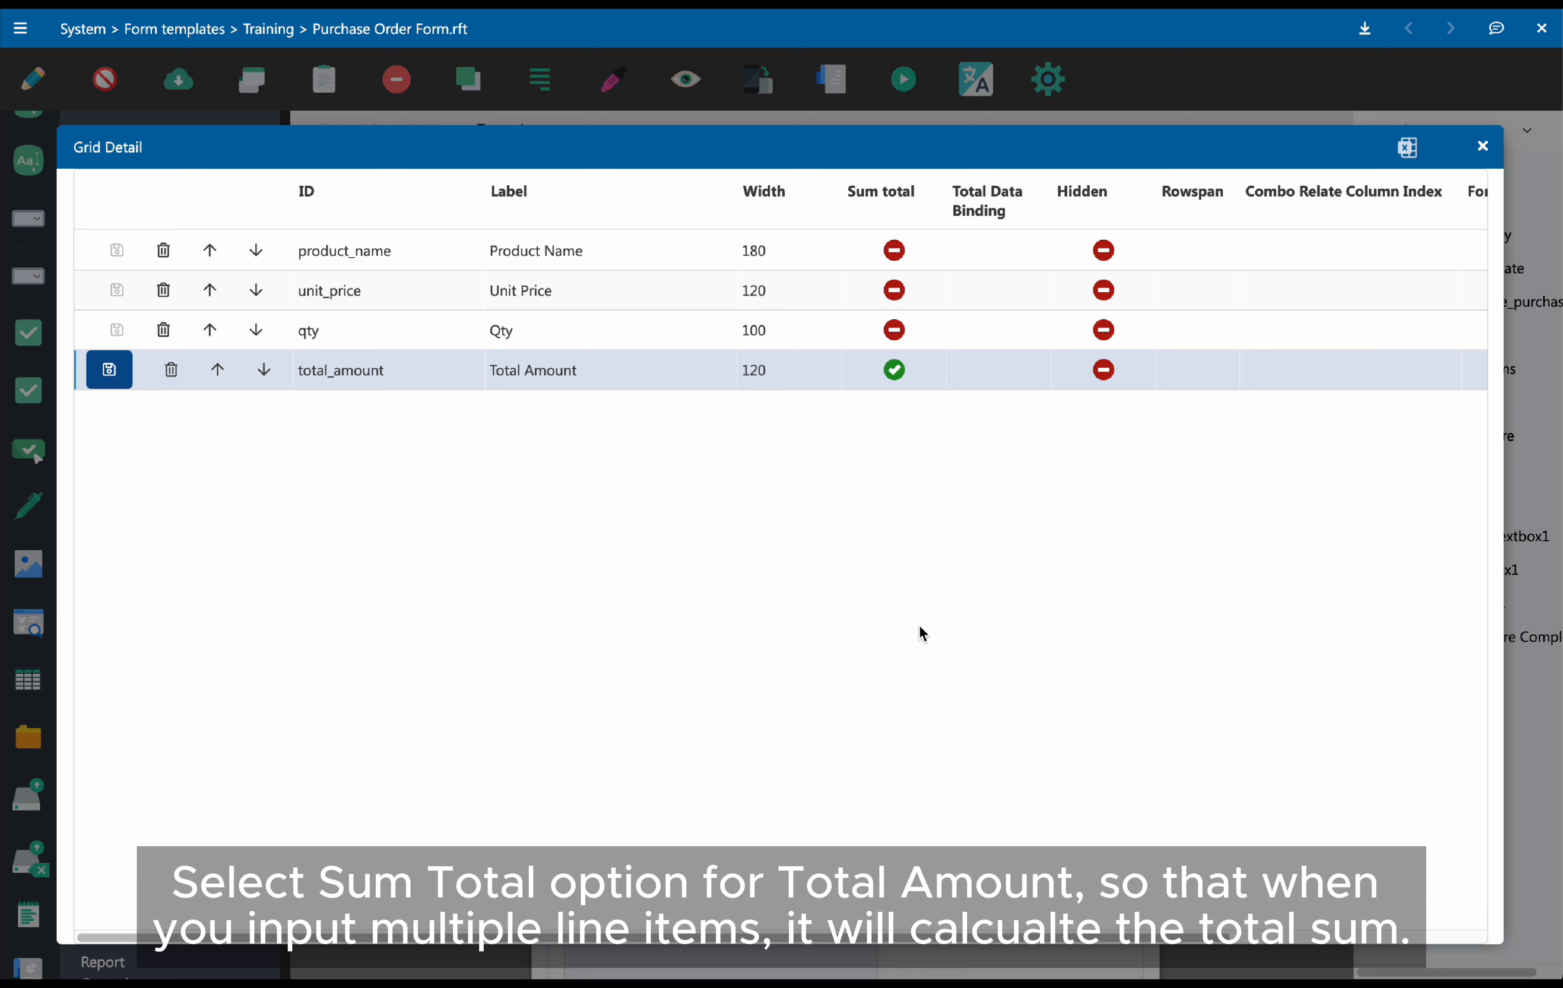
Bind the Total Amount column's total to the Total Purchase Amount field
left_click(1029, 388)
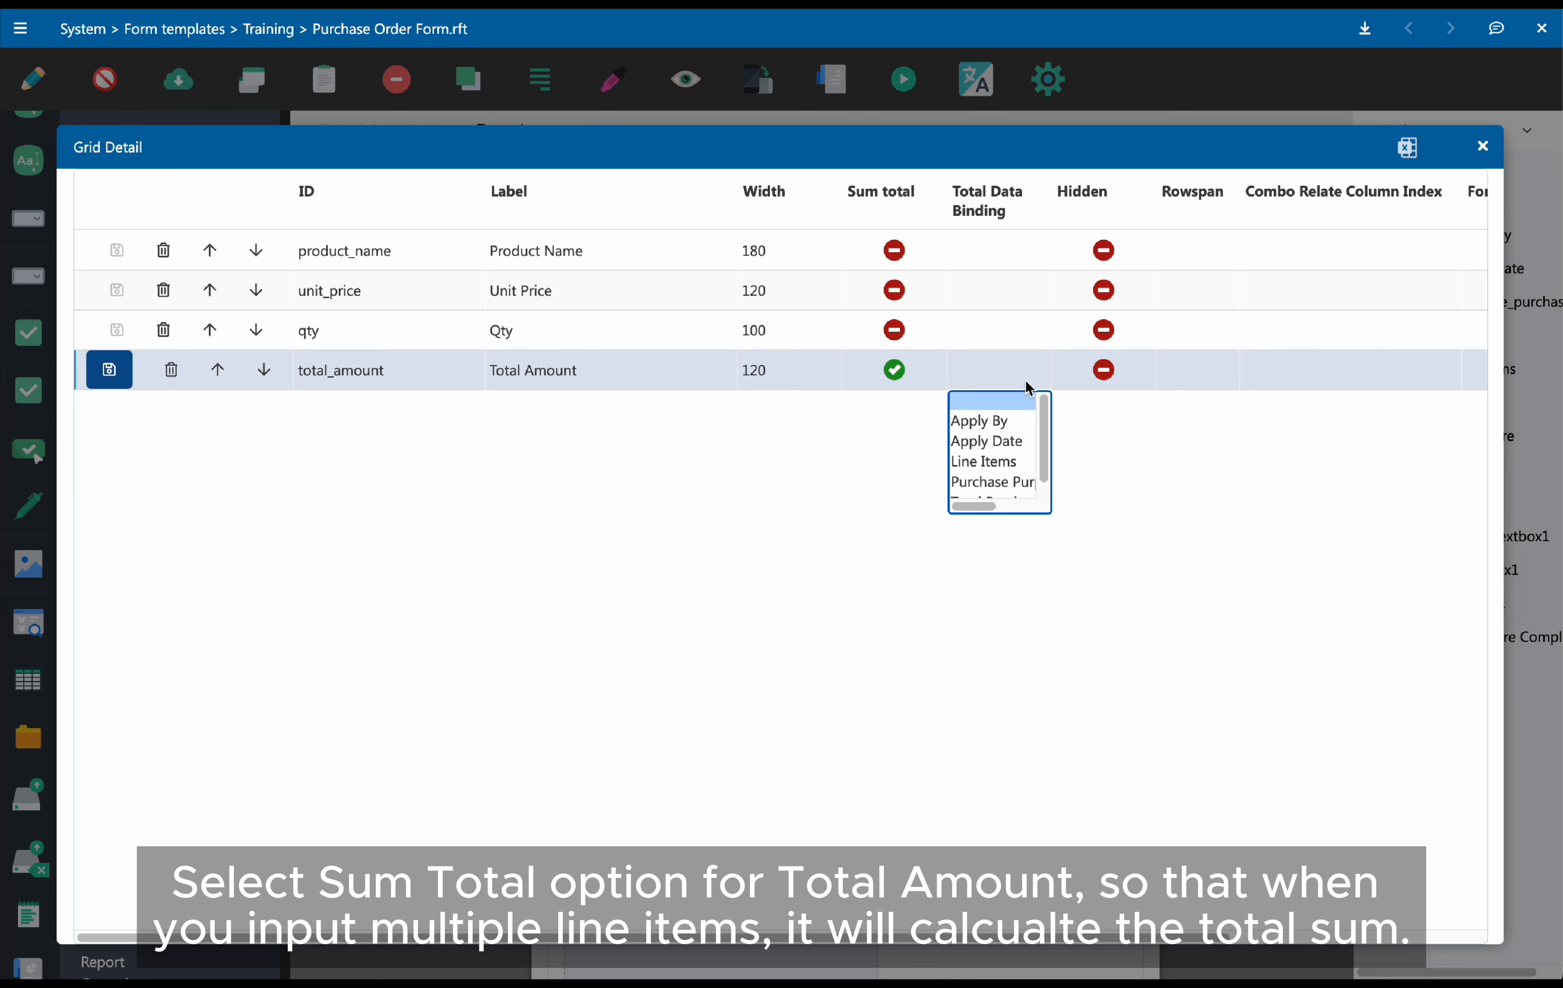
left_click_drag(1043, 417, 1043, 437)
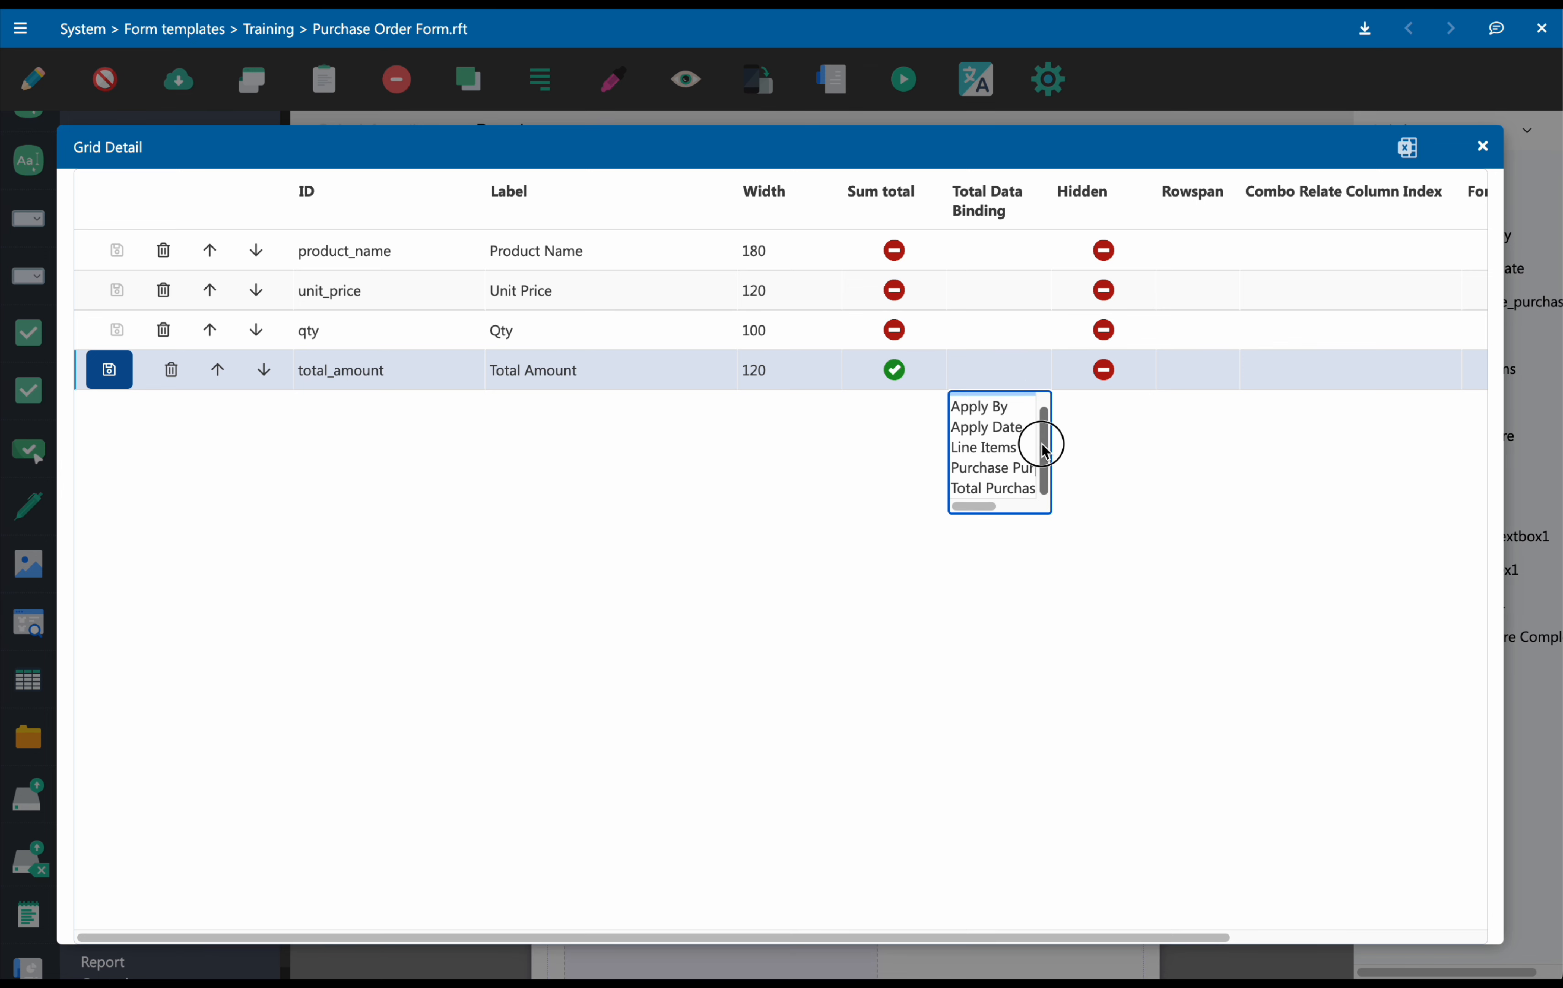
left_click_drag(1052, 194, 1092, 200)
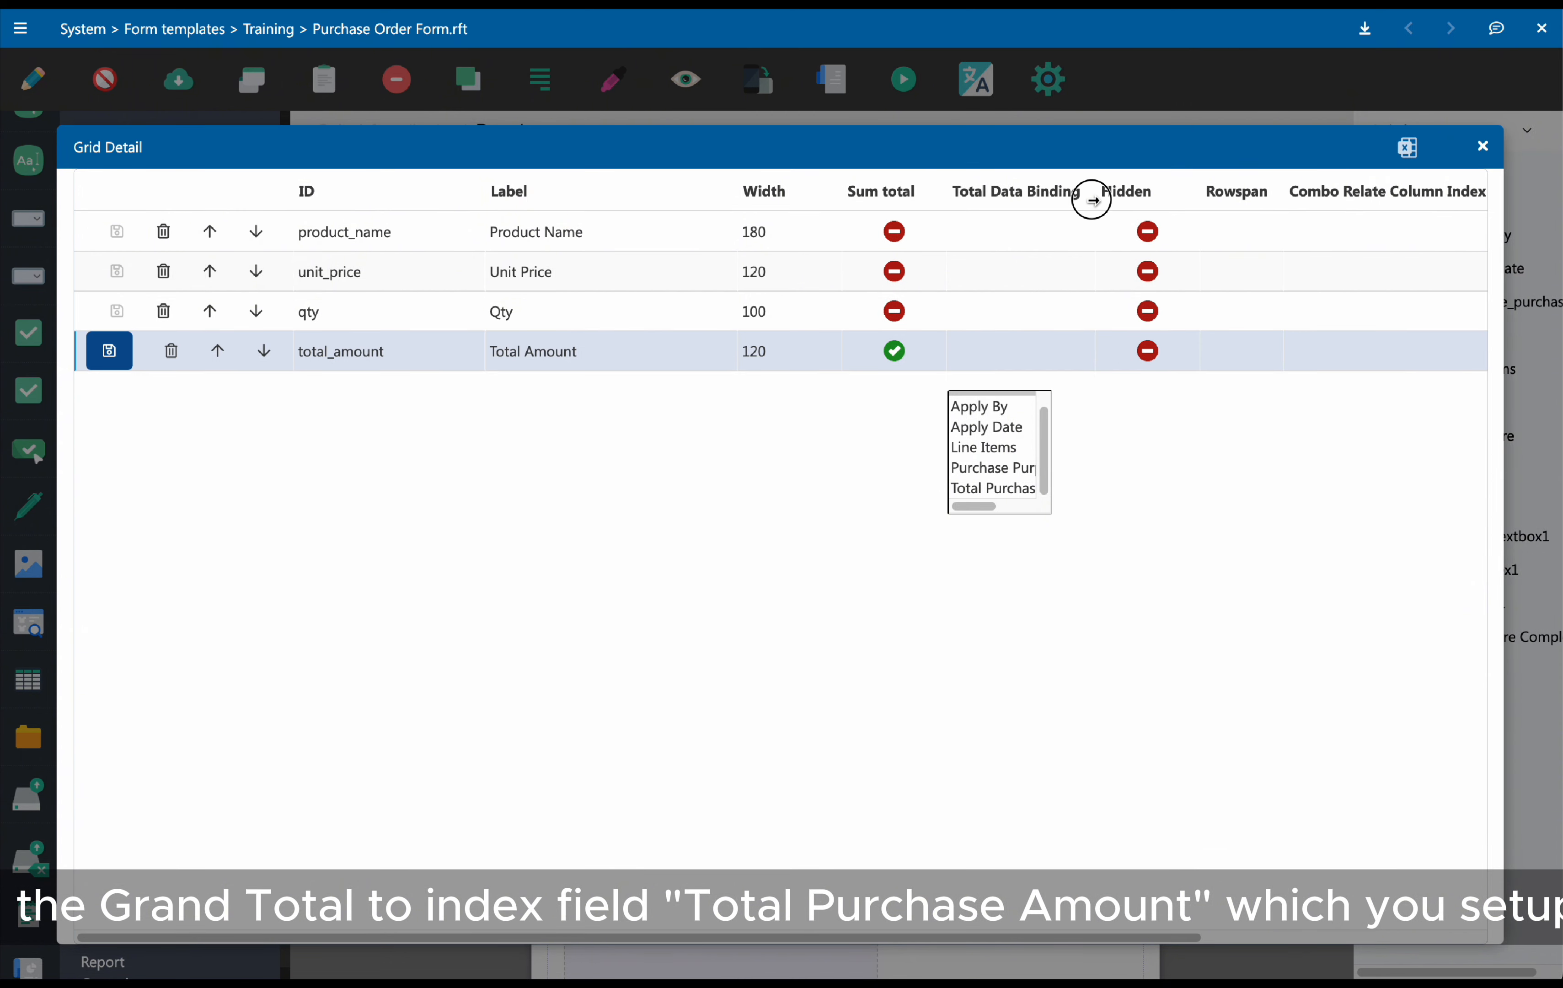
left_click(1055, 356)
scroll(1082, 408, "down", 1)
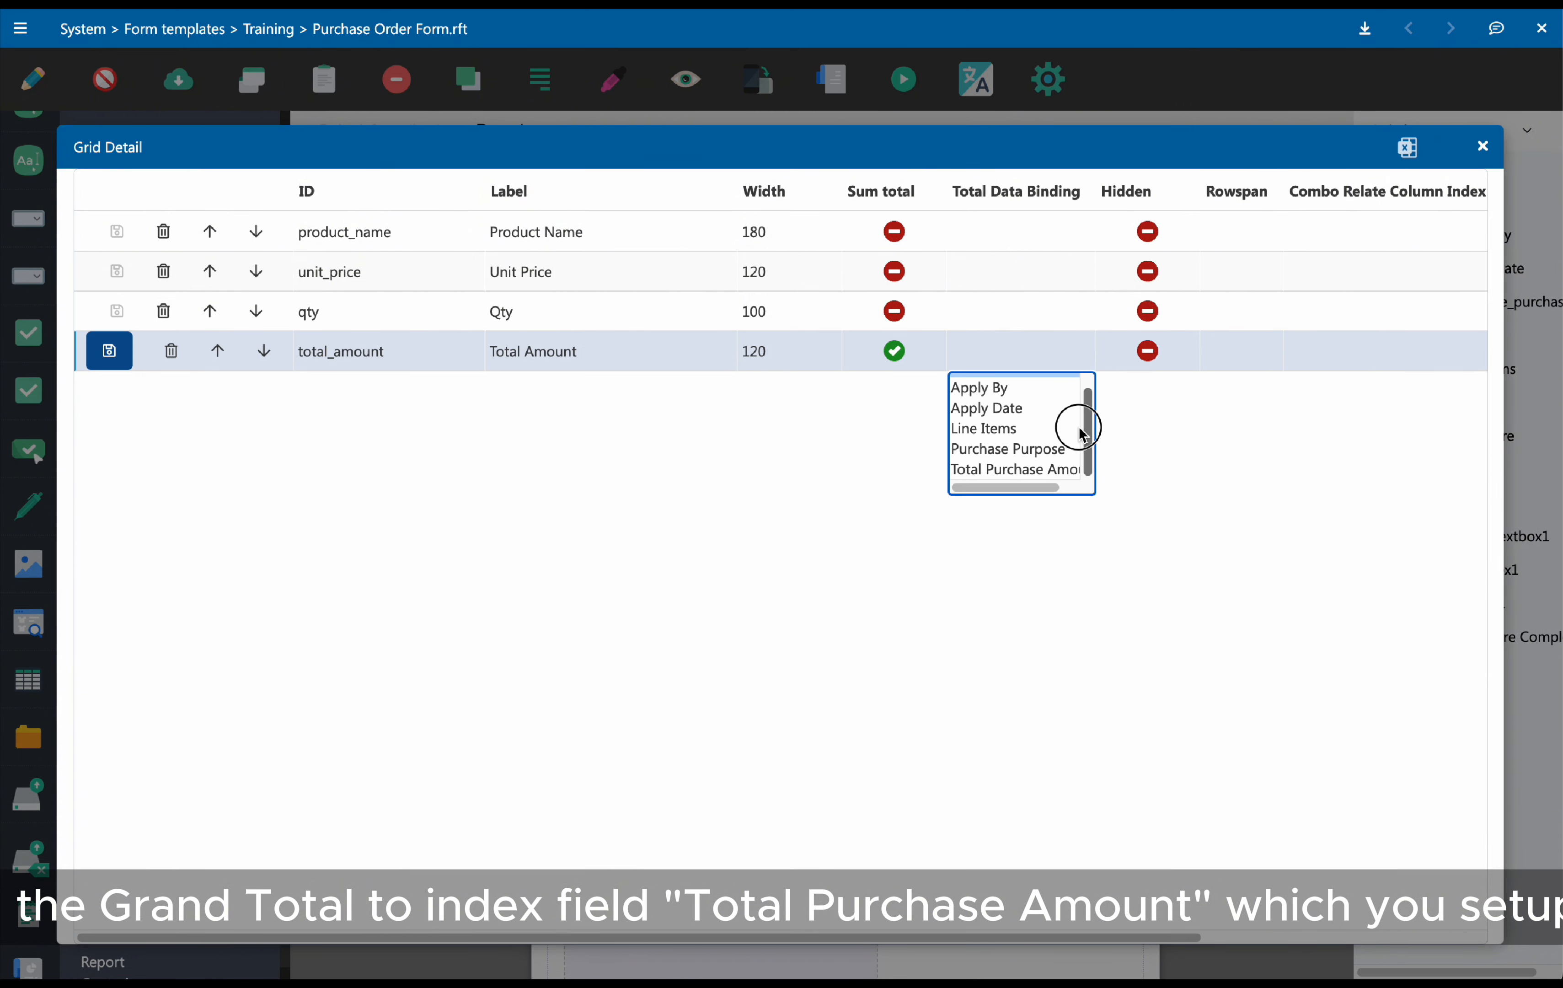
left_click(1052, 471)
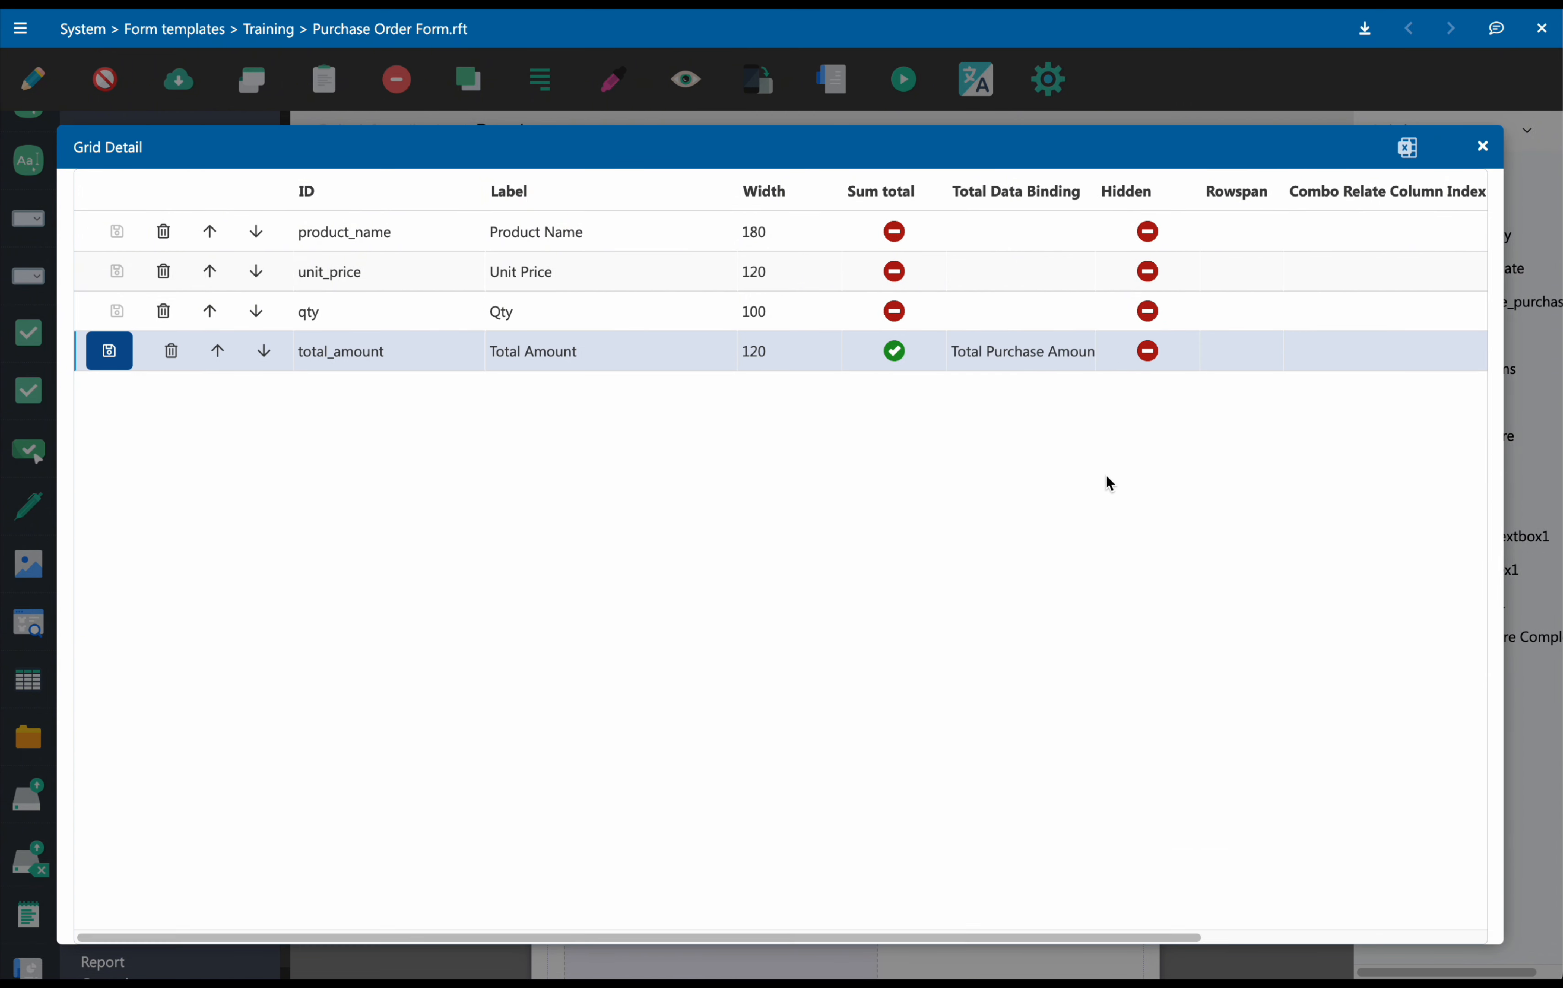
Enter the formula c1*c2 for the Total Amount column, save that row and close the grid details
mouse_move(1095, 192)
left_mouse_down()
mouse_move(1112, 189)
mouse_move(1119, 208)
left_mouse_up()
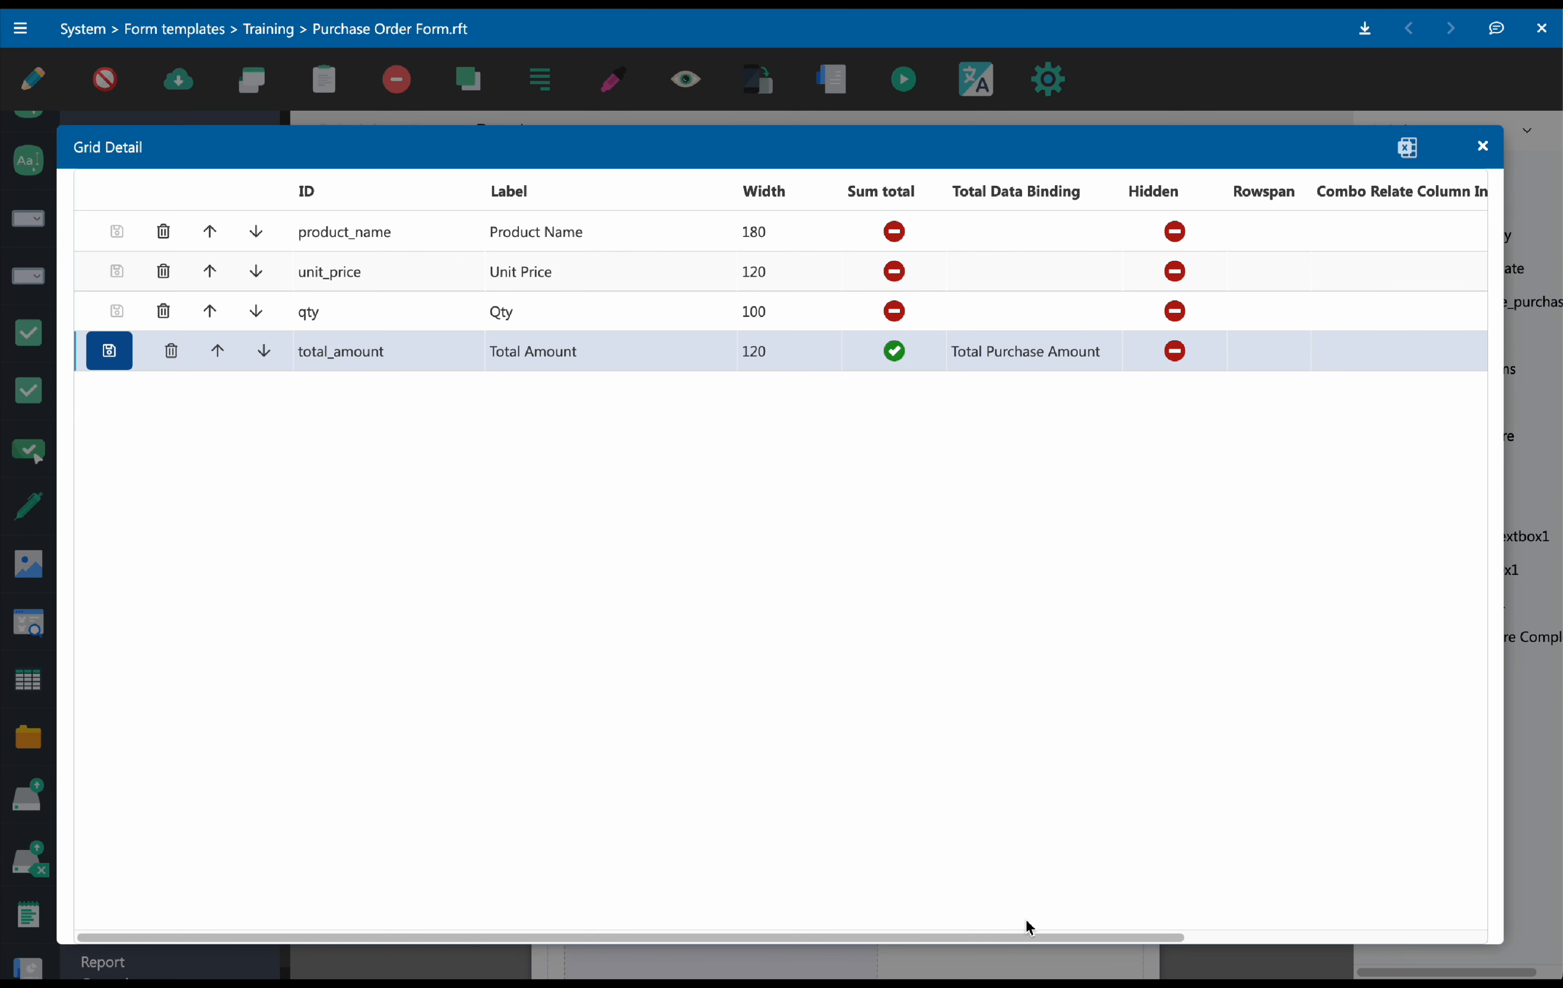
left_click_drag(1030, 941, 1169, 934)
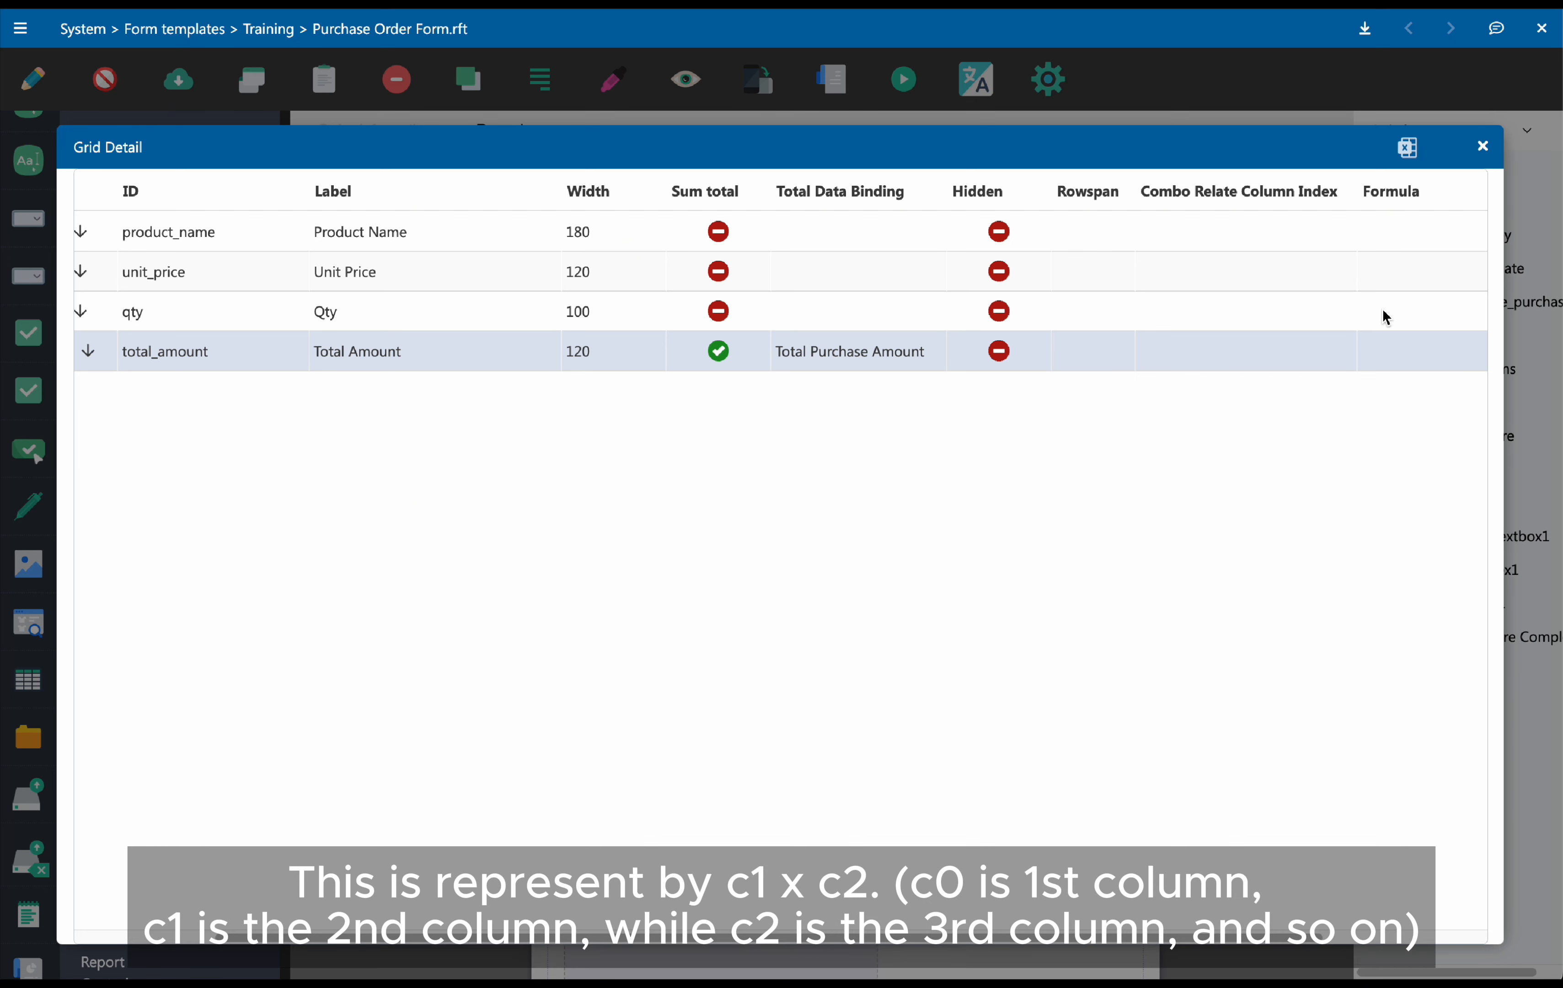
left_click(1389, 353)
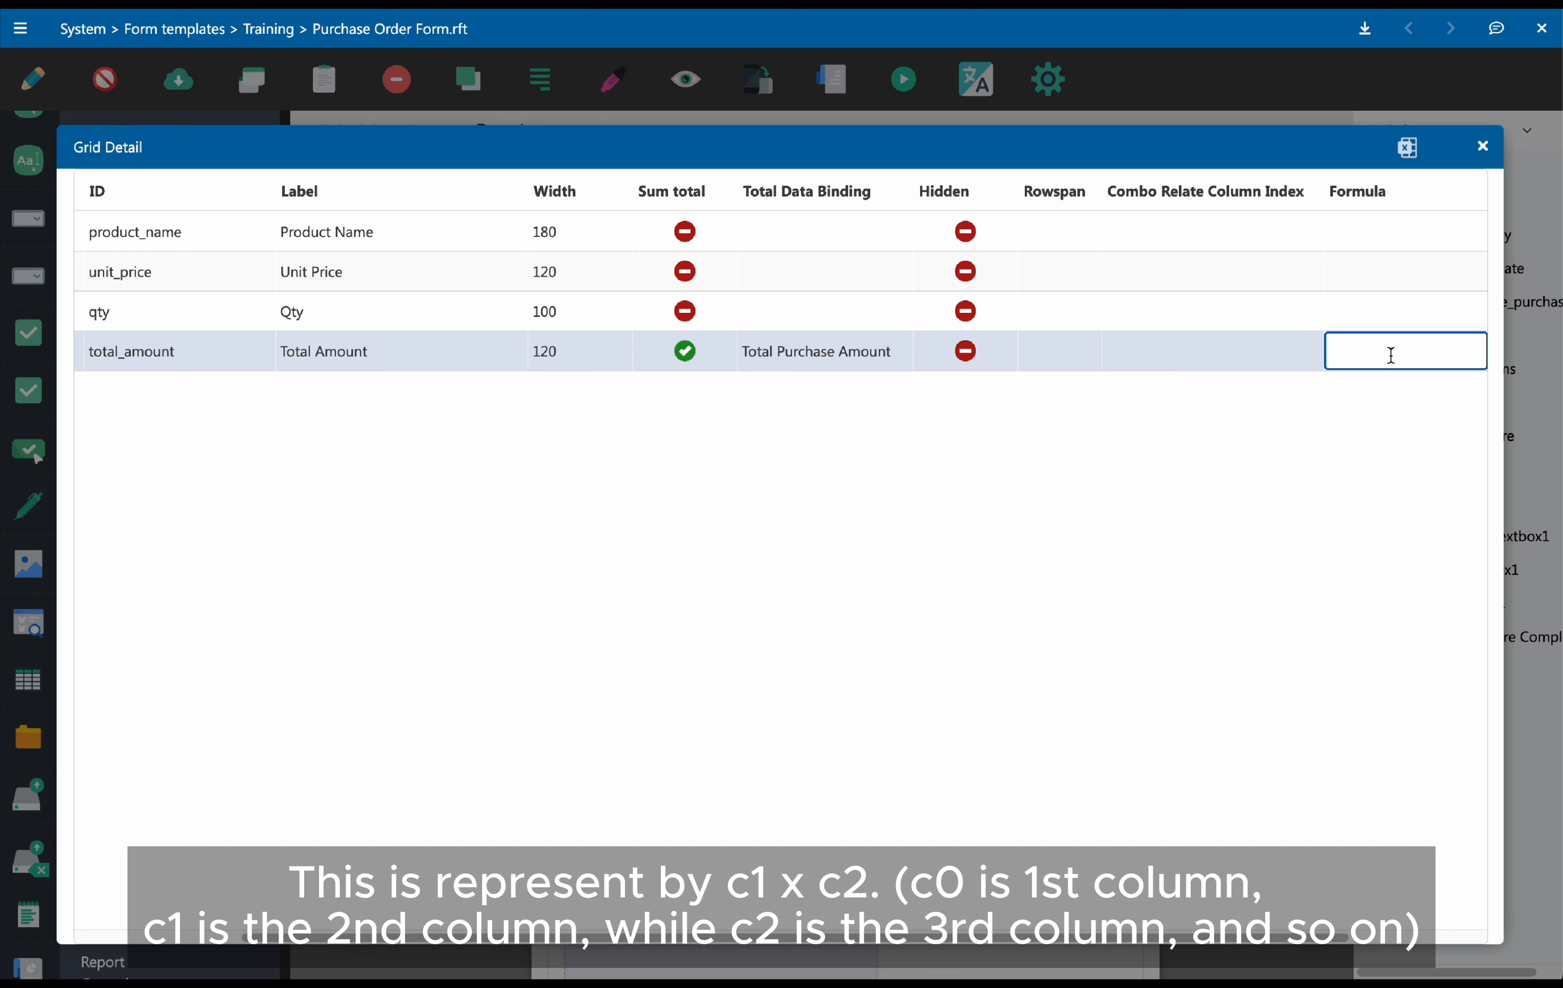
type("c1*c2")
left_click_drag(1280, 940, 914, 923)
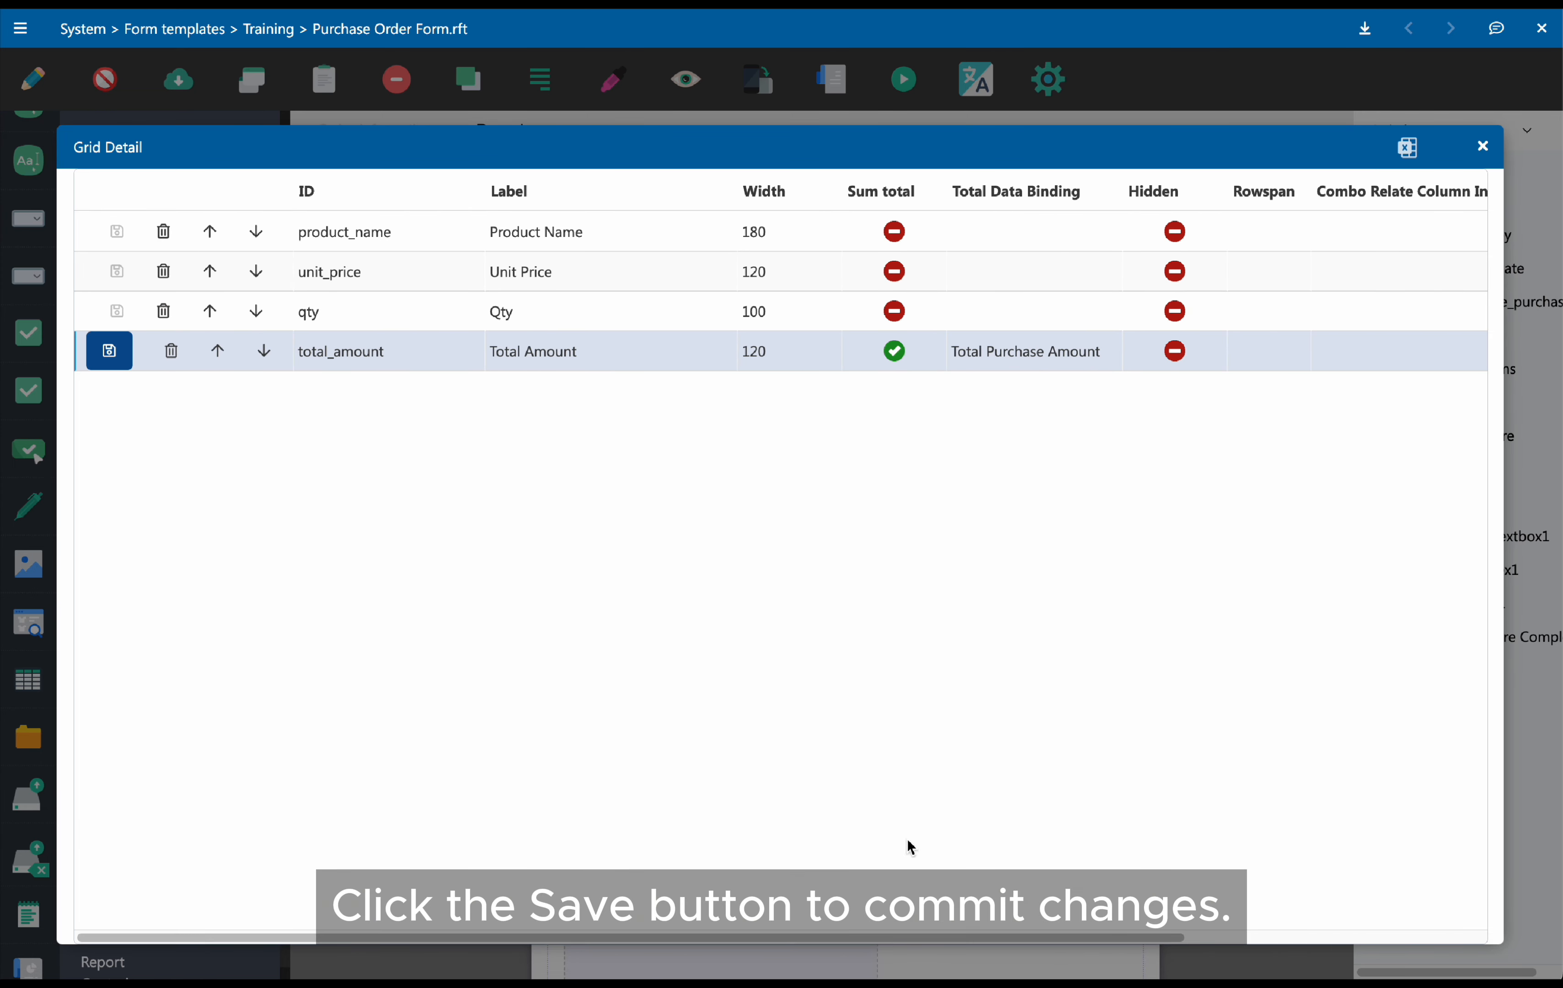
left_click(111, 351)
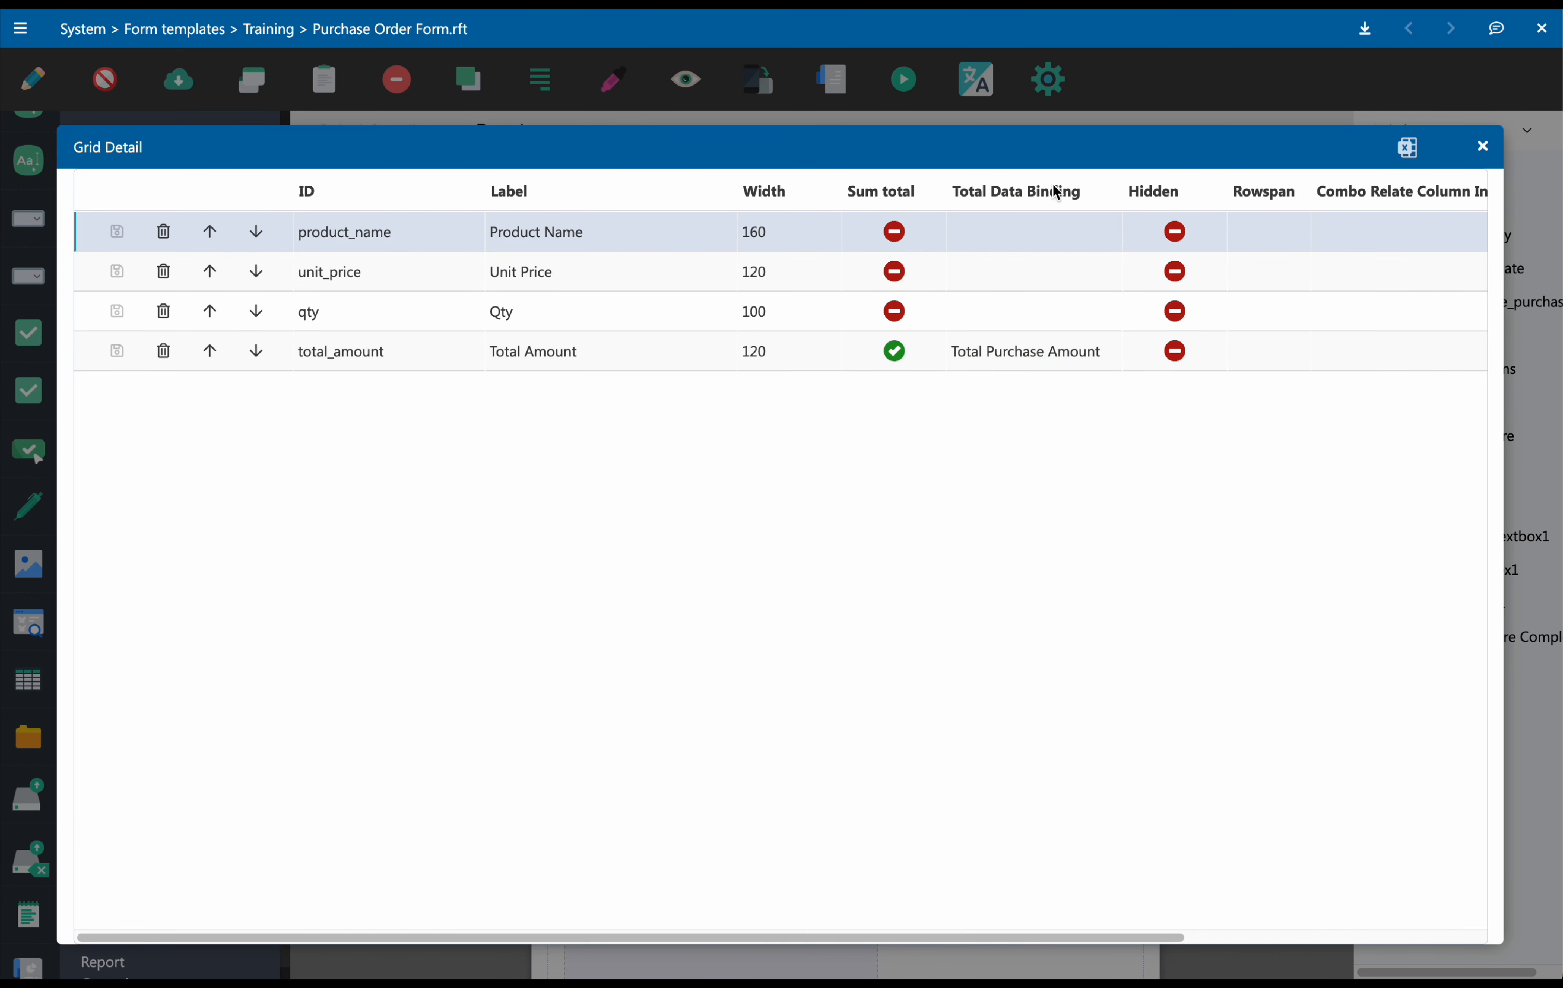
left_click(1482, 148)
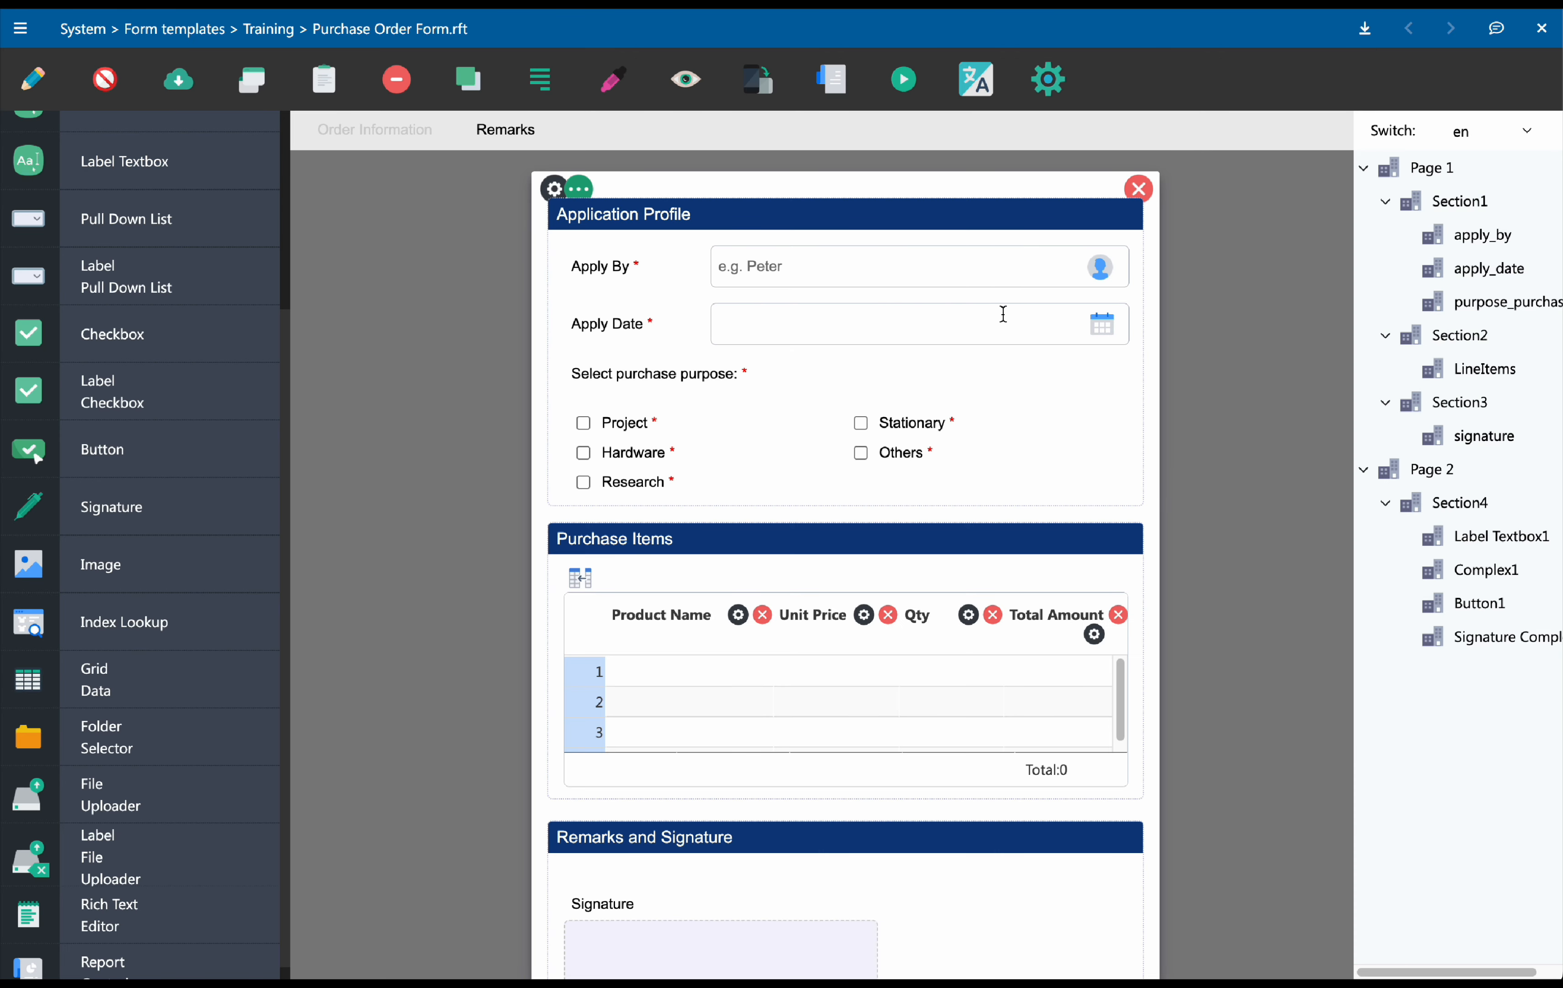
Preview the form again and fill line 1 with Product A, unit price 100 and quantity 2
left_click(685, 80)
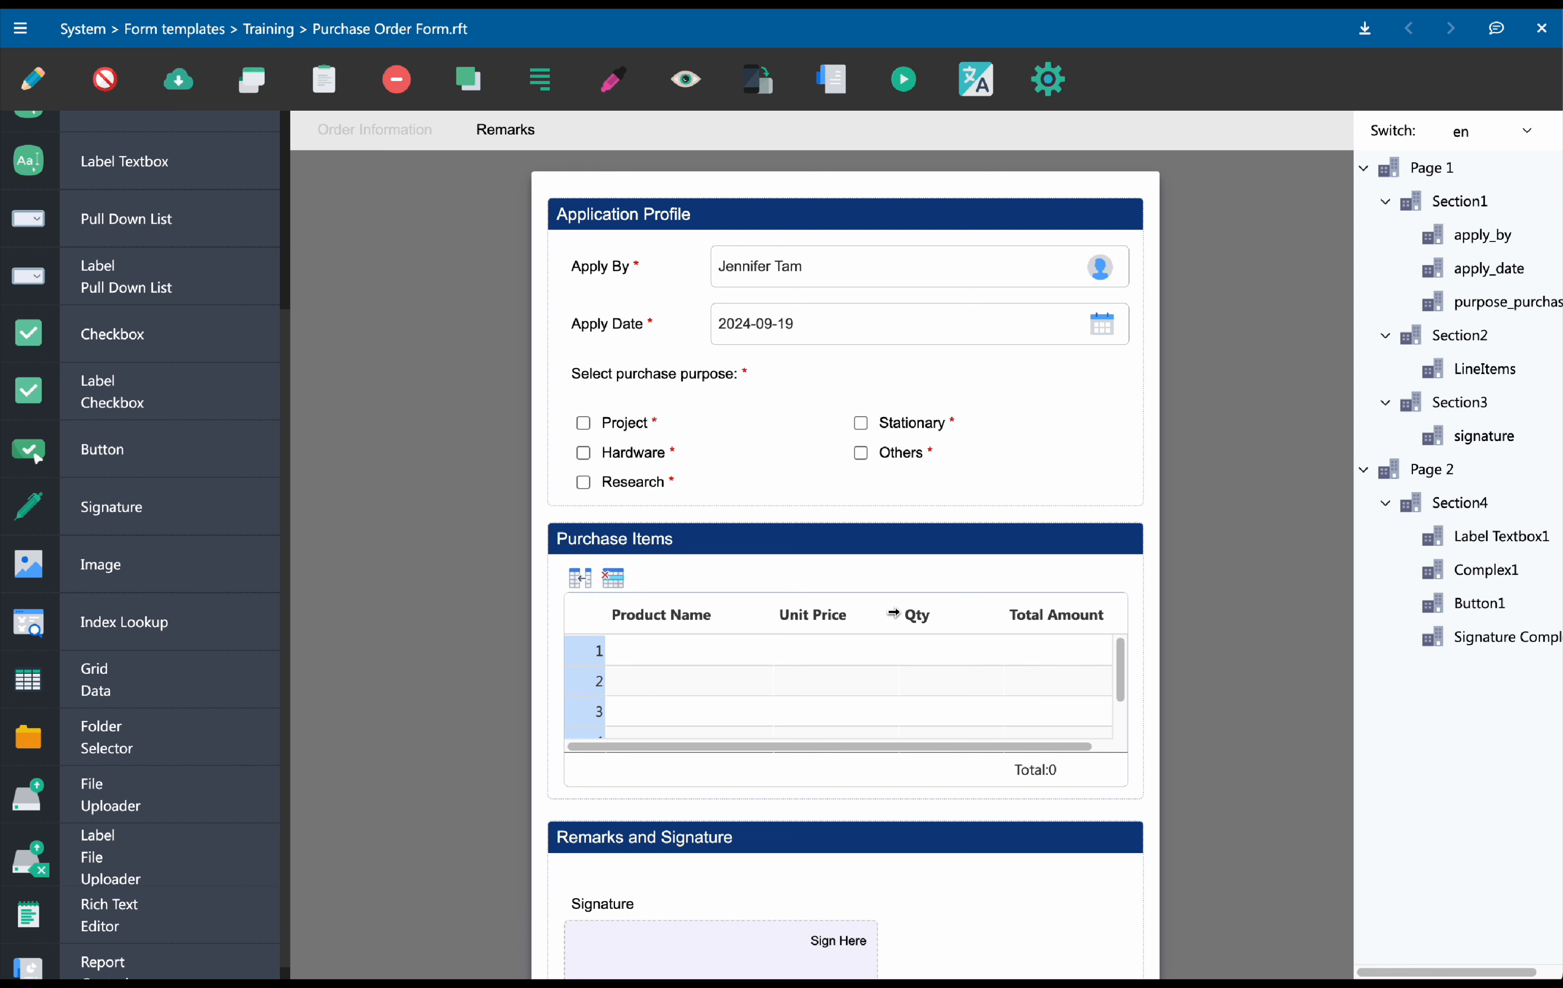
left_click(693, 661)
left_click(754, 655)
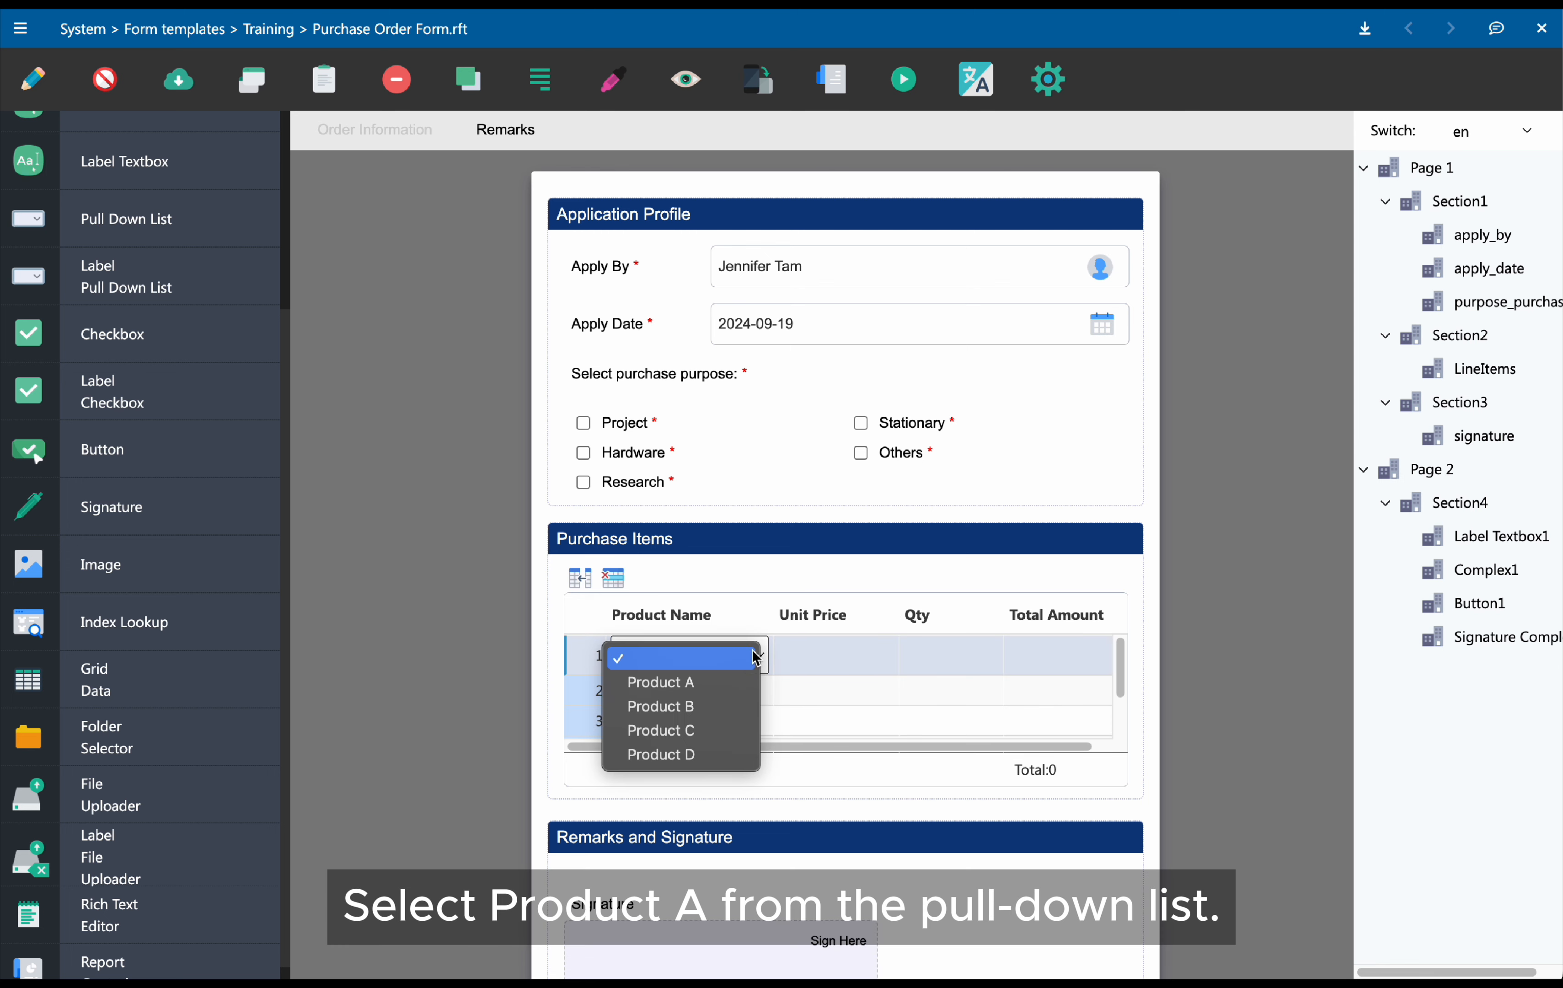
left_click(744, 678)
left_click(874, 657)
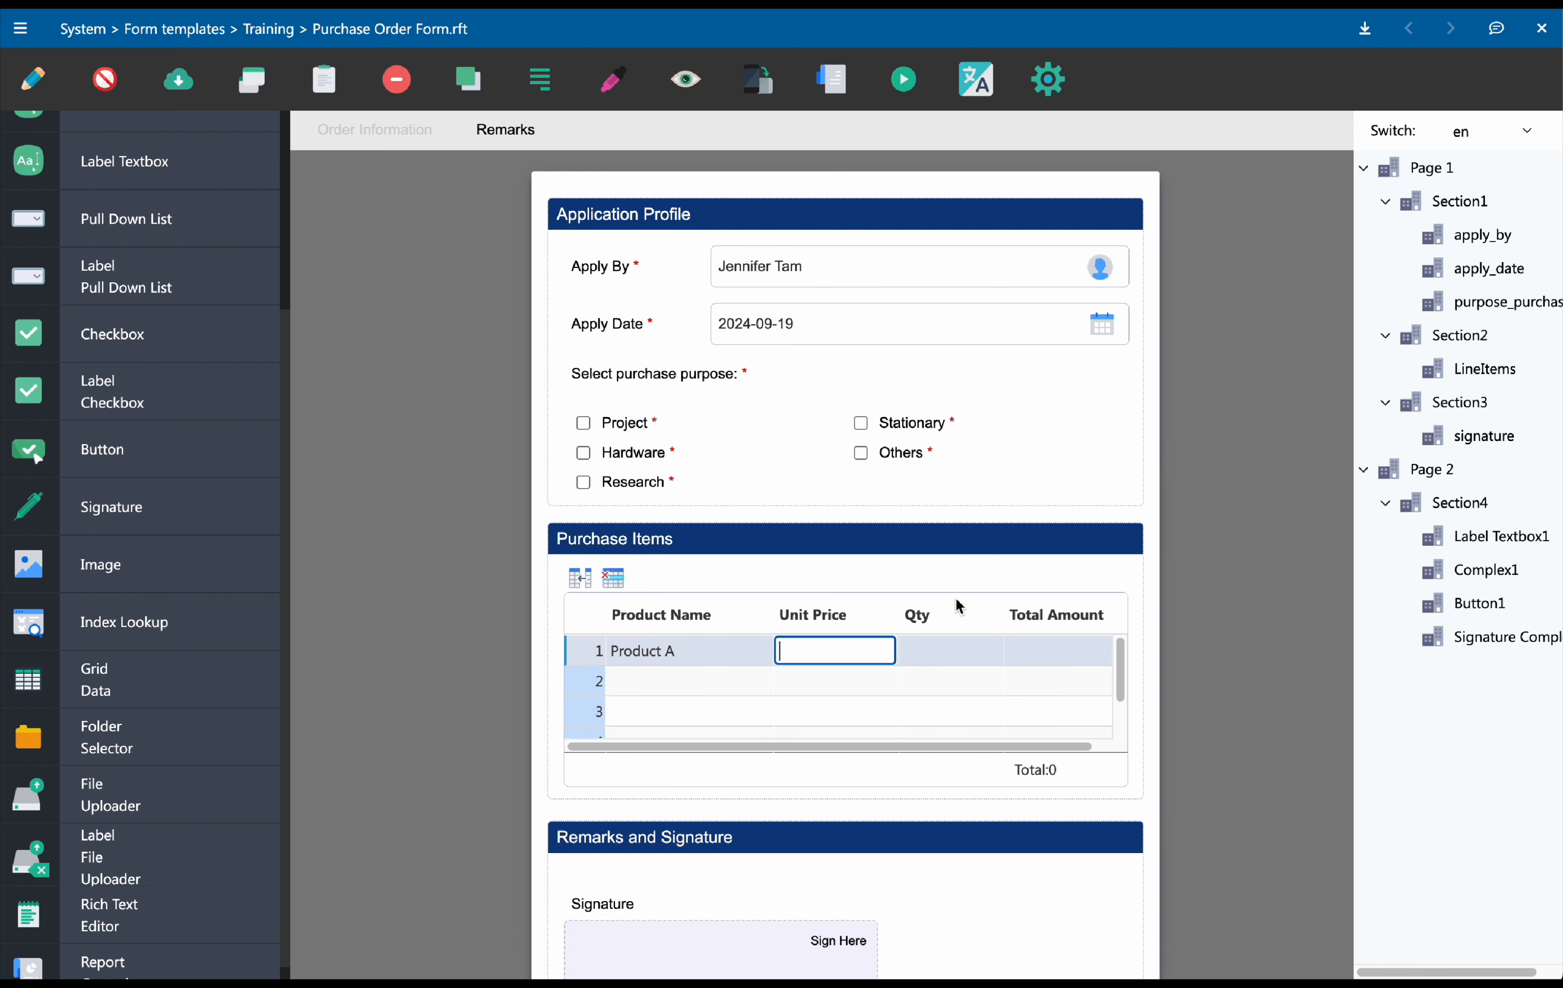
type("100")
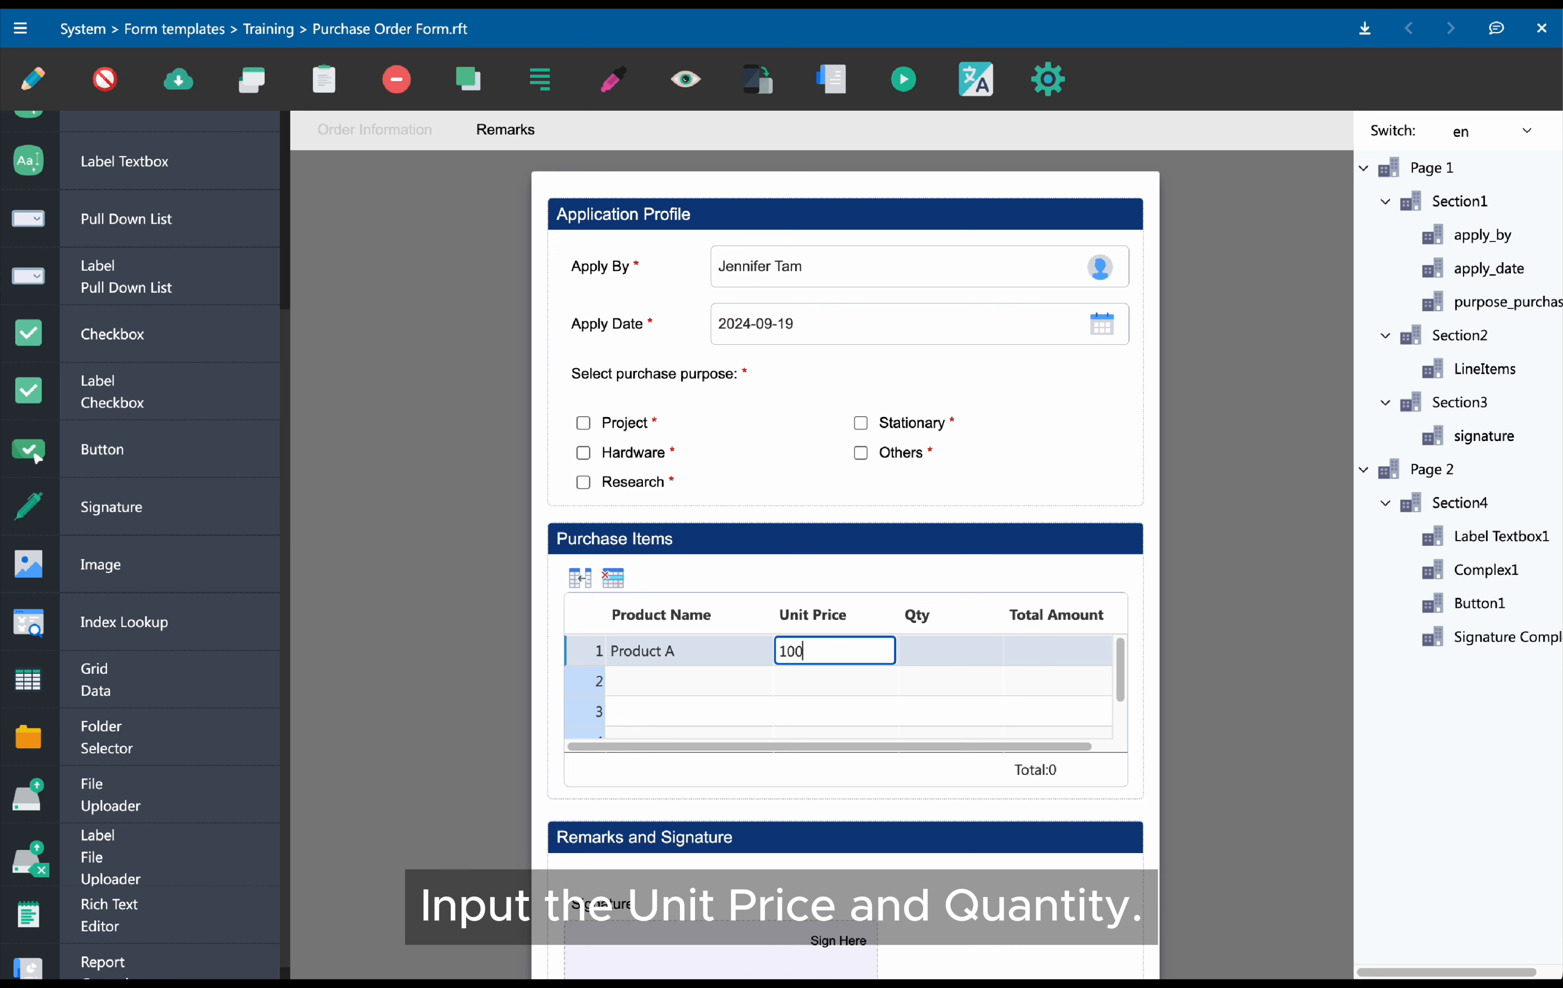
left_click(948, 652)
type("2")
key("Tab")
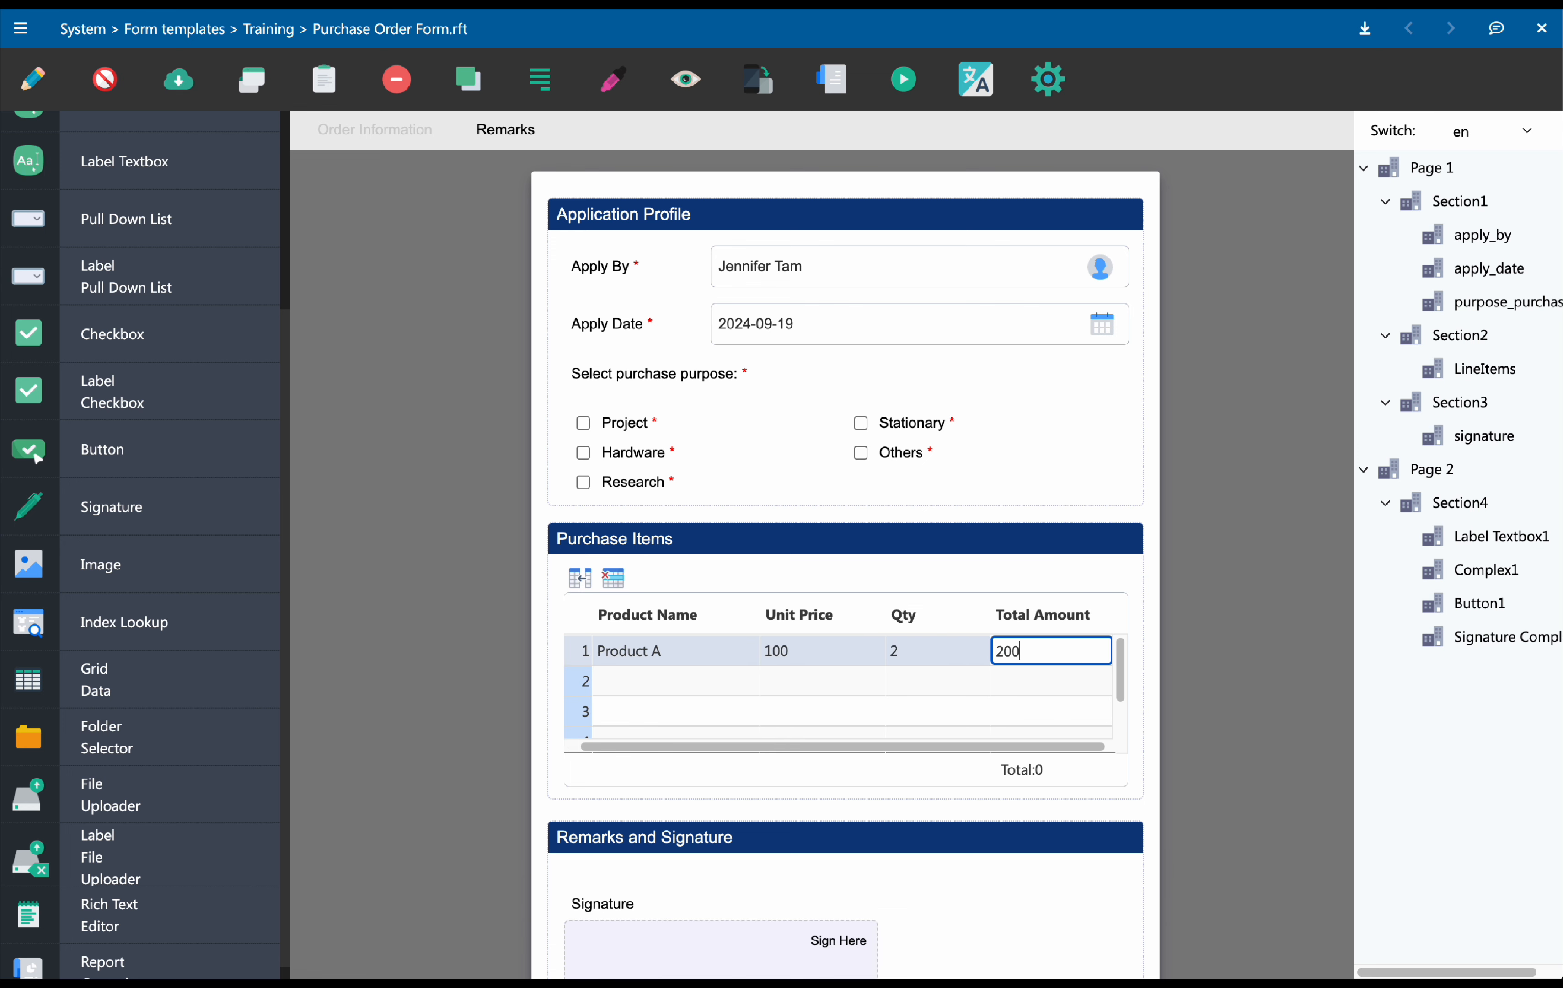
Add a second preview line item with Product B and unit price 152.3
left_click(707, 686)
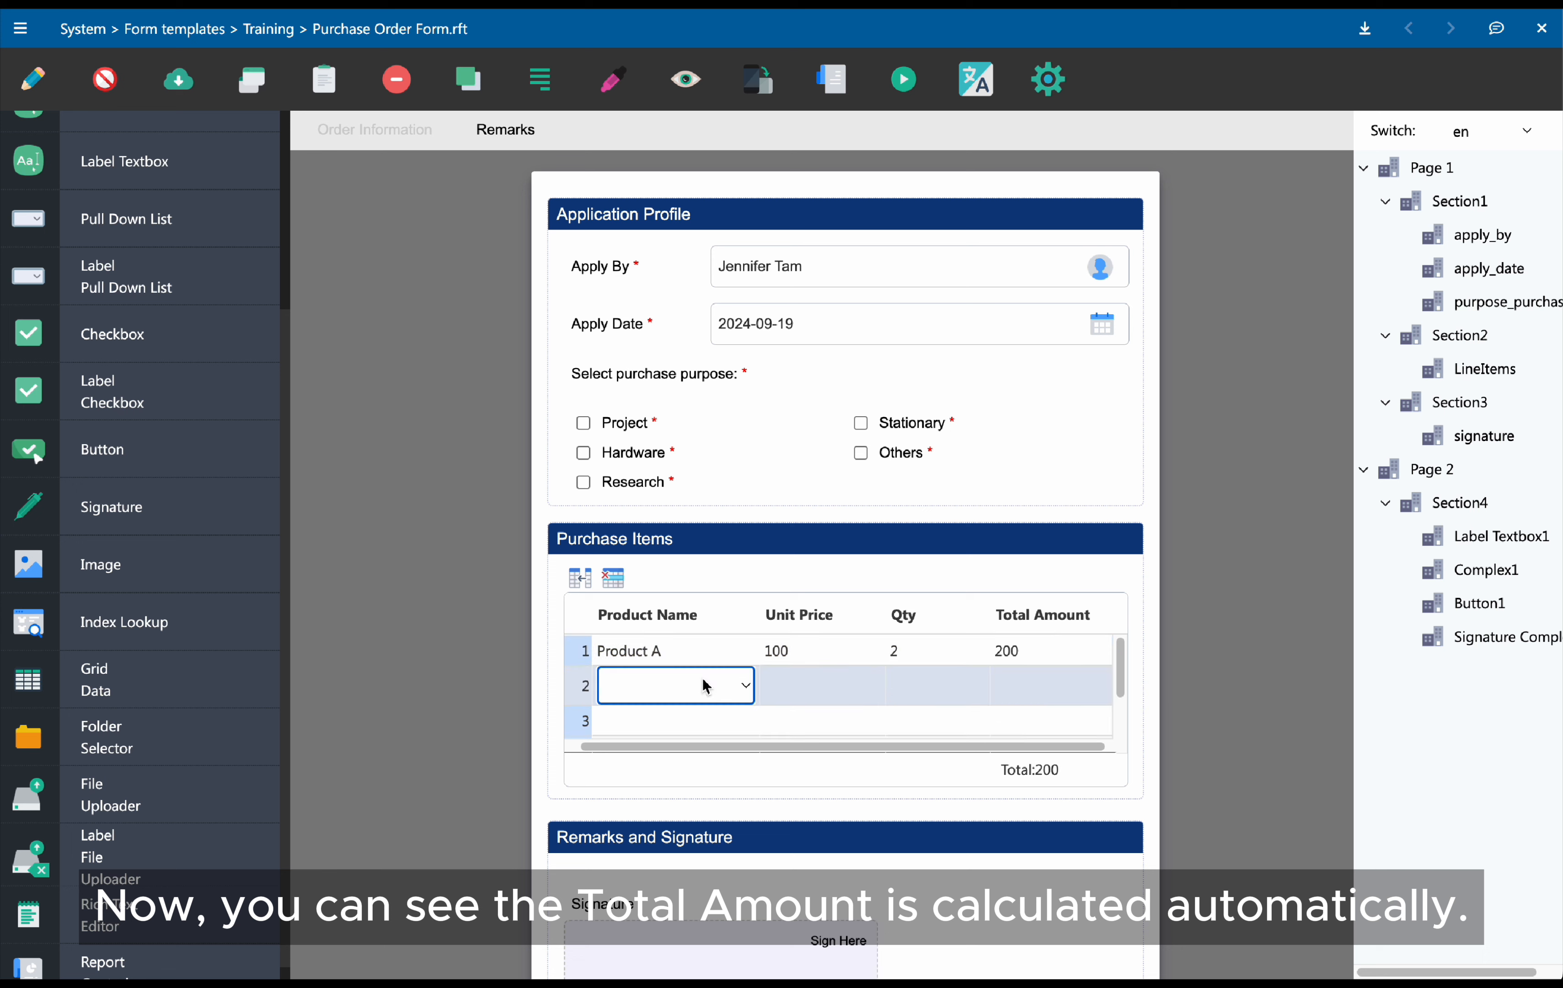
left_click(706, 686)
left_click(697, 732)
left_click(819, 683)
type("152.3")
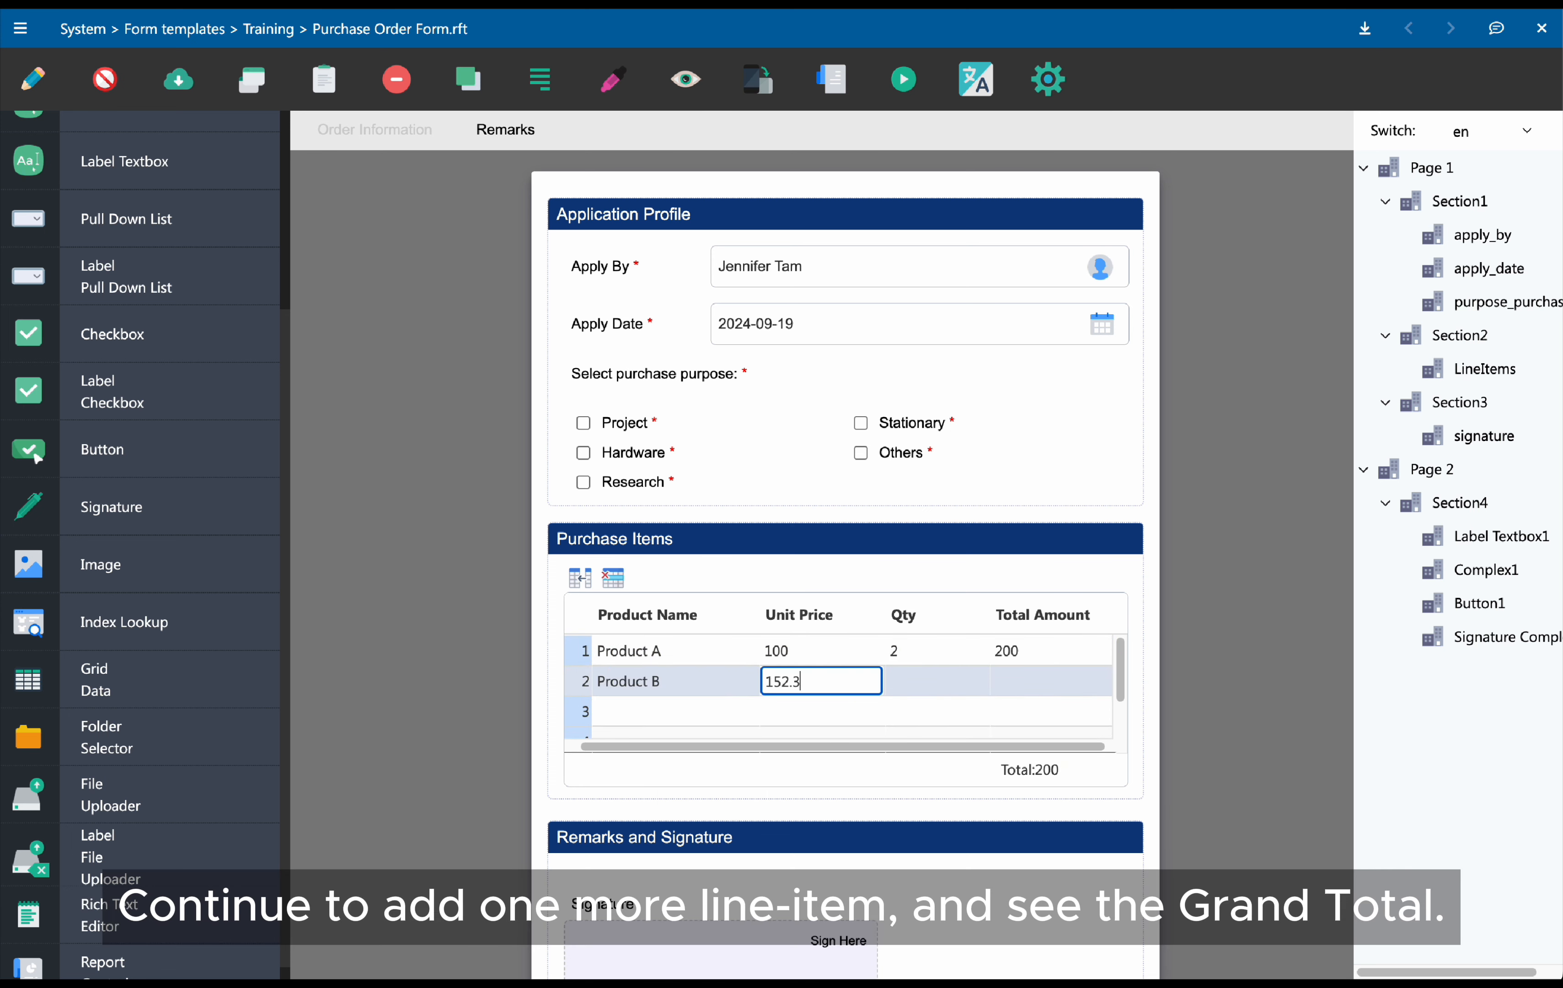
key("Tab")
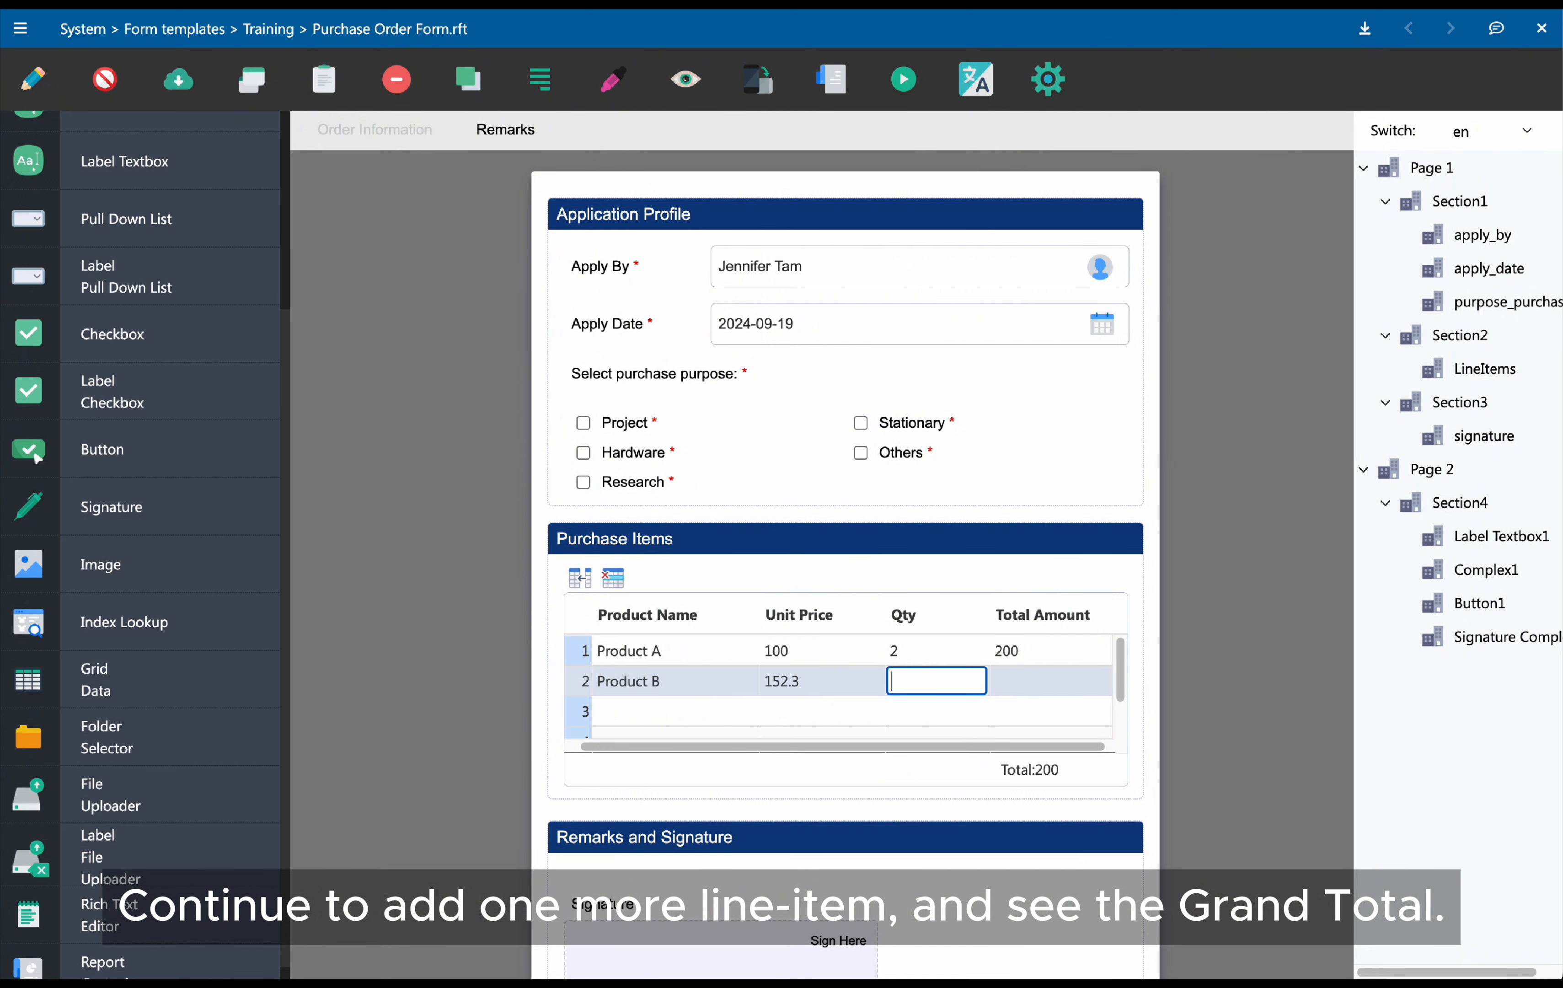
key("Tab")
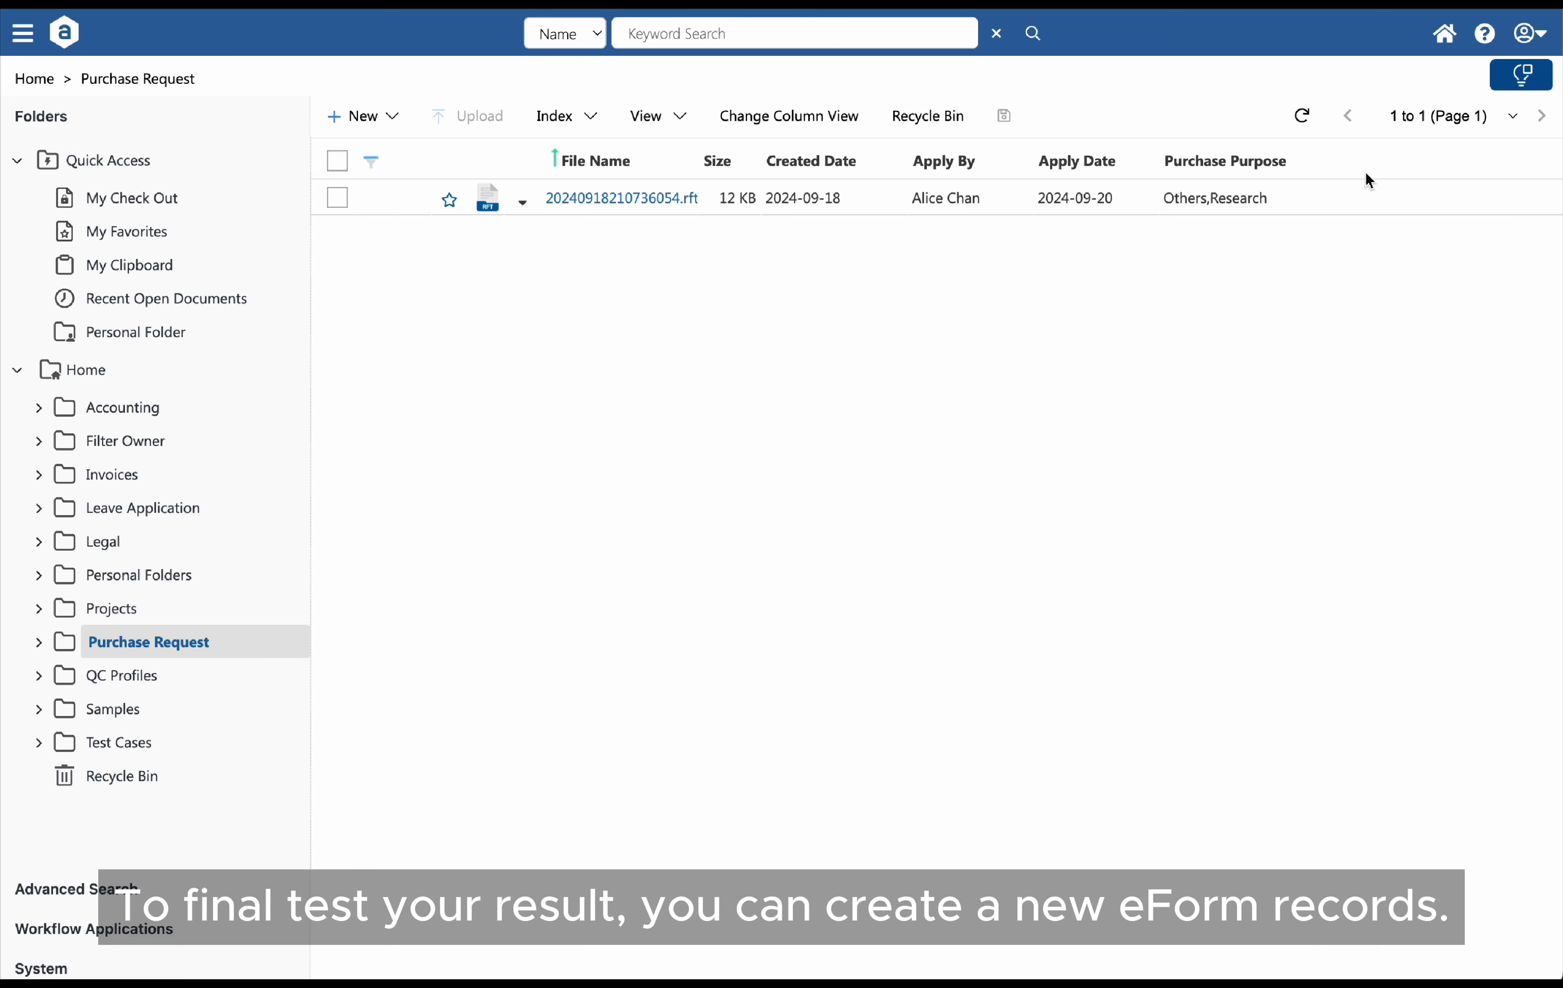
Add the Line Items and Total Purchase Amount columns to the Purchase Request folder's column view and save it
left_click(805, 124)
left_click_drag(807, 144, 815, 260)
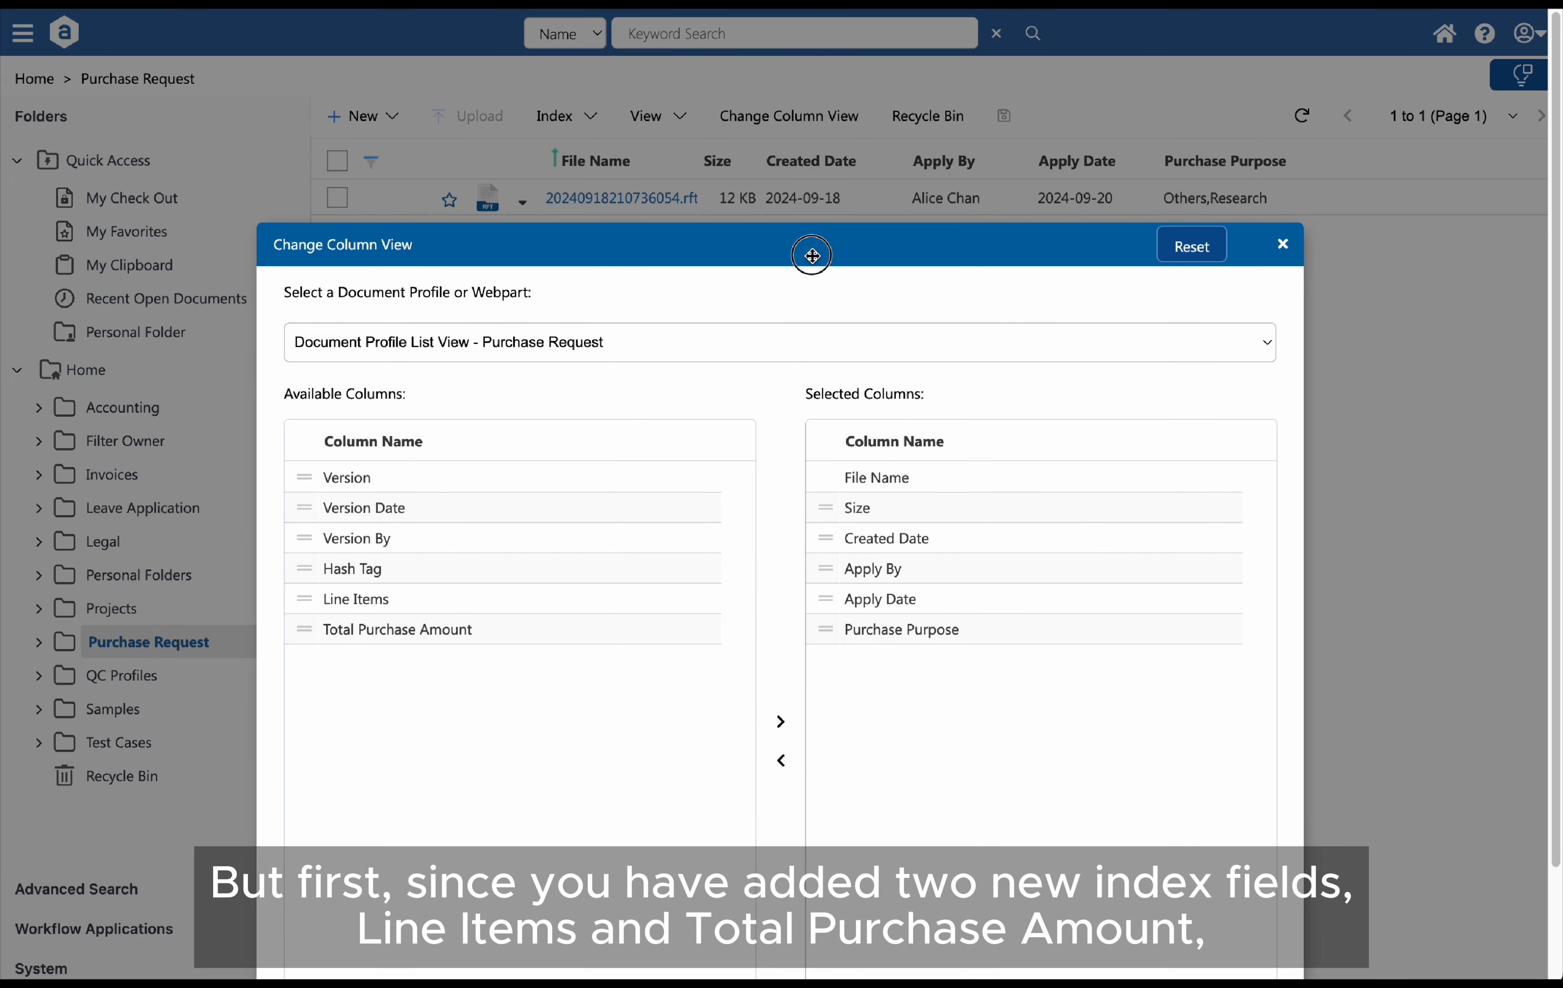
left_click(439, 634)
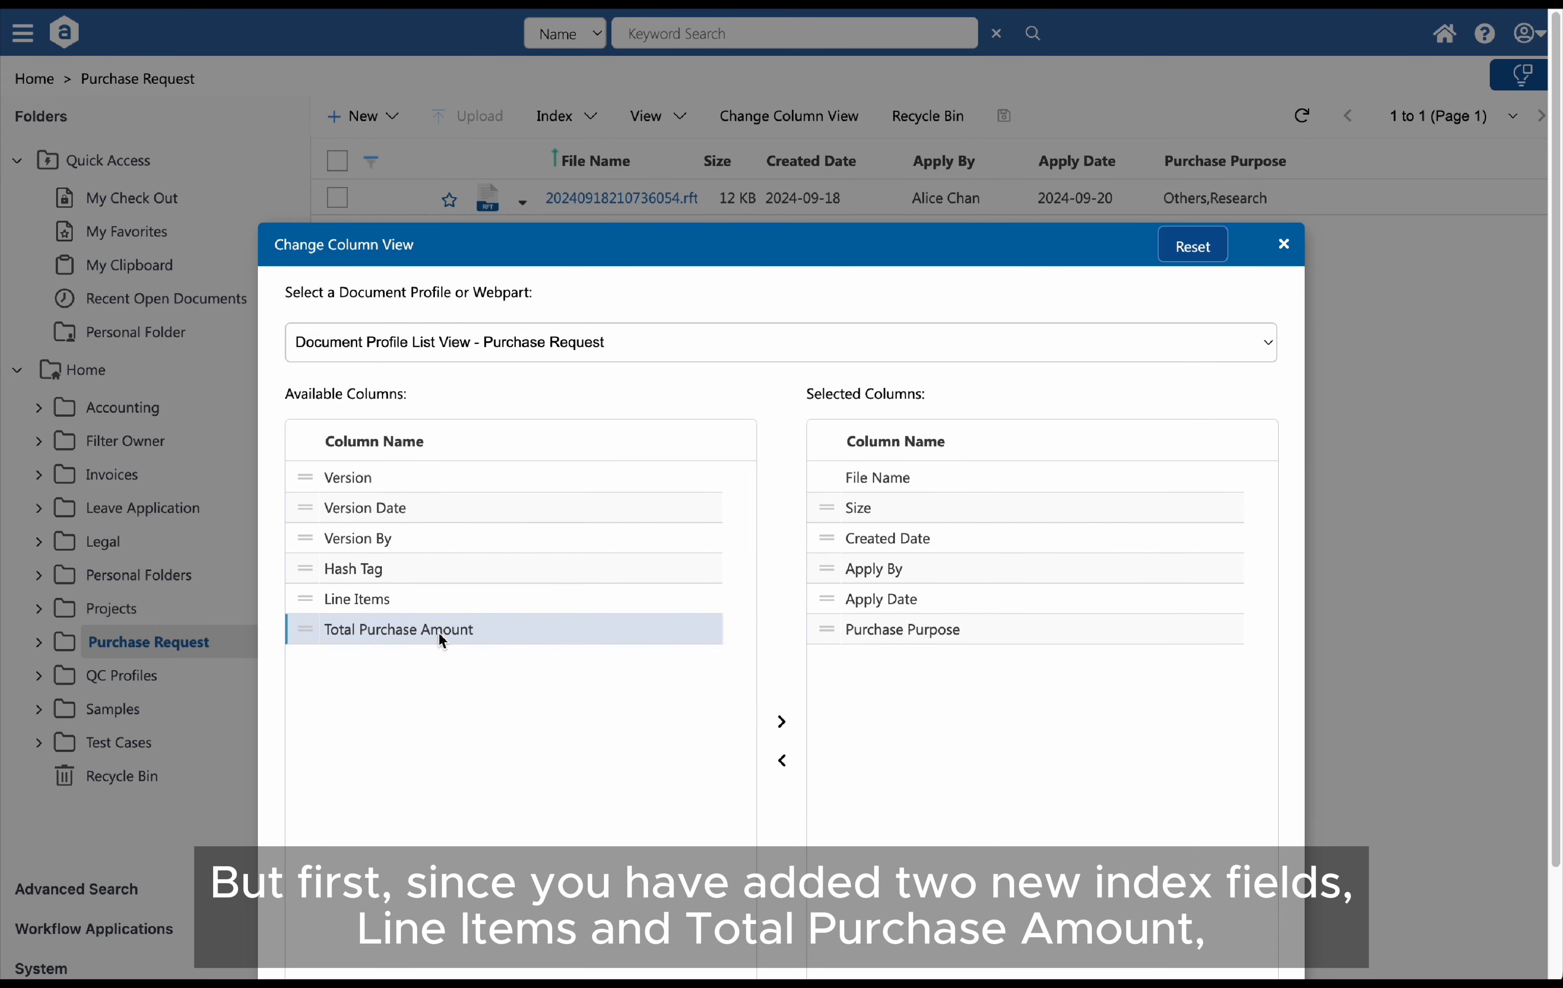
left_click(443, 603)
left_click(781, 721)
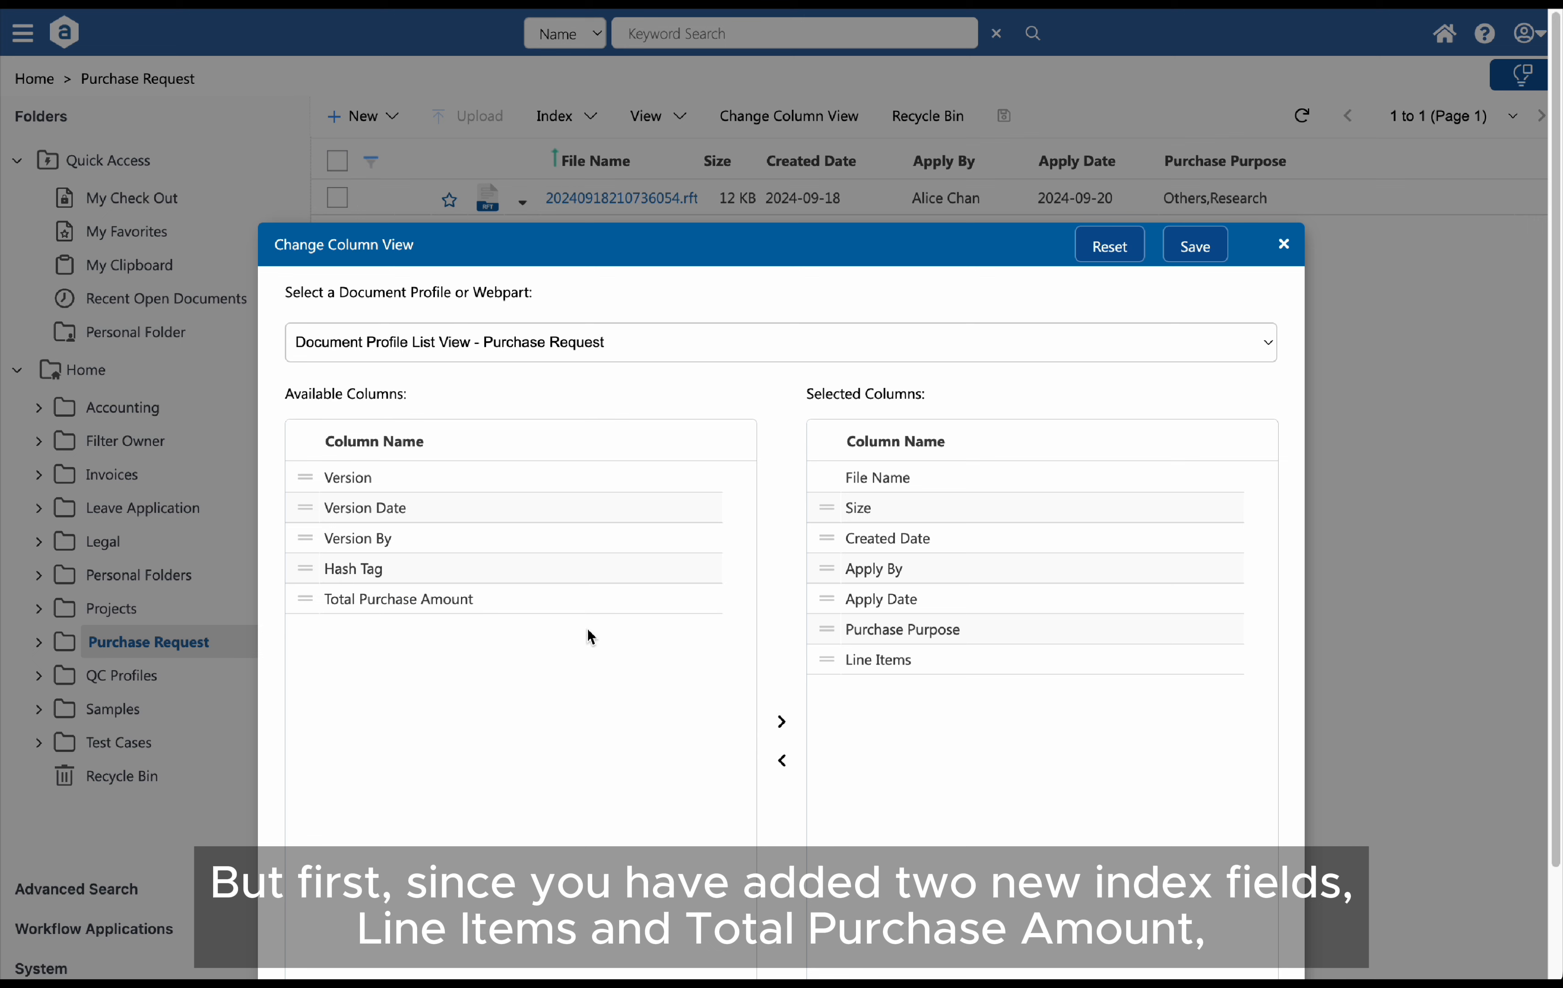
left_click(583, 599)
left_click(781, 721)
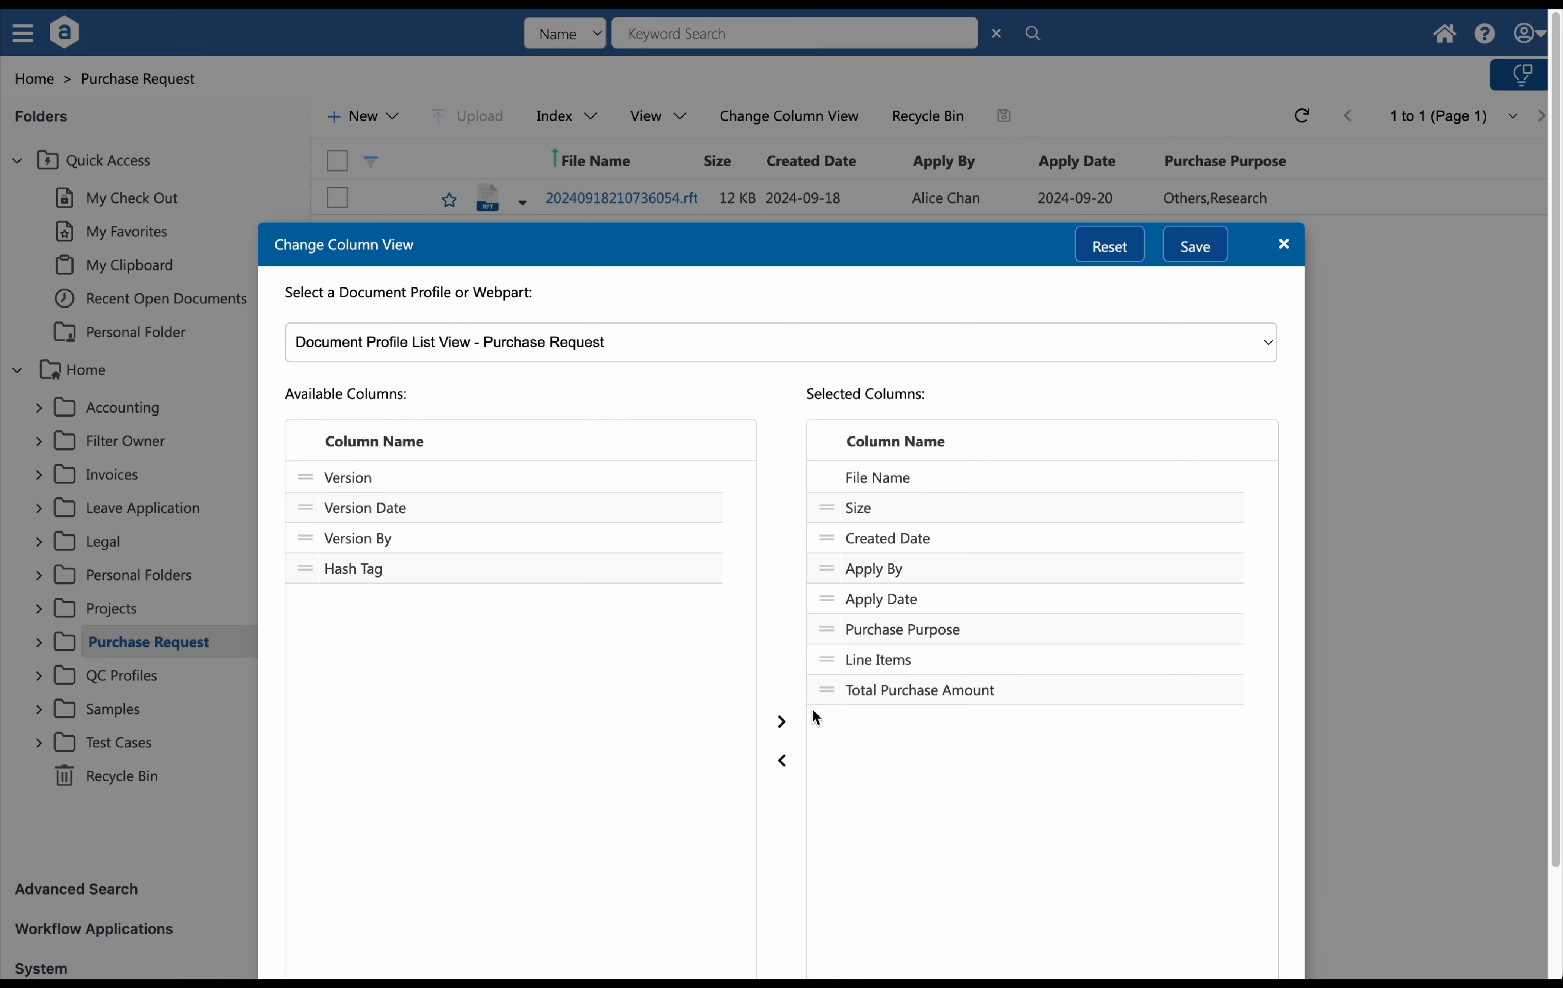
left_click(1195, 260)
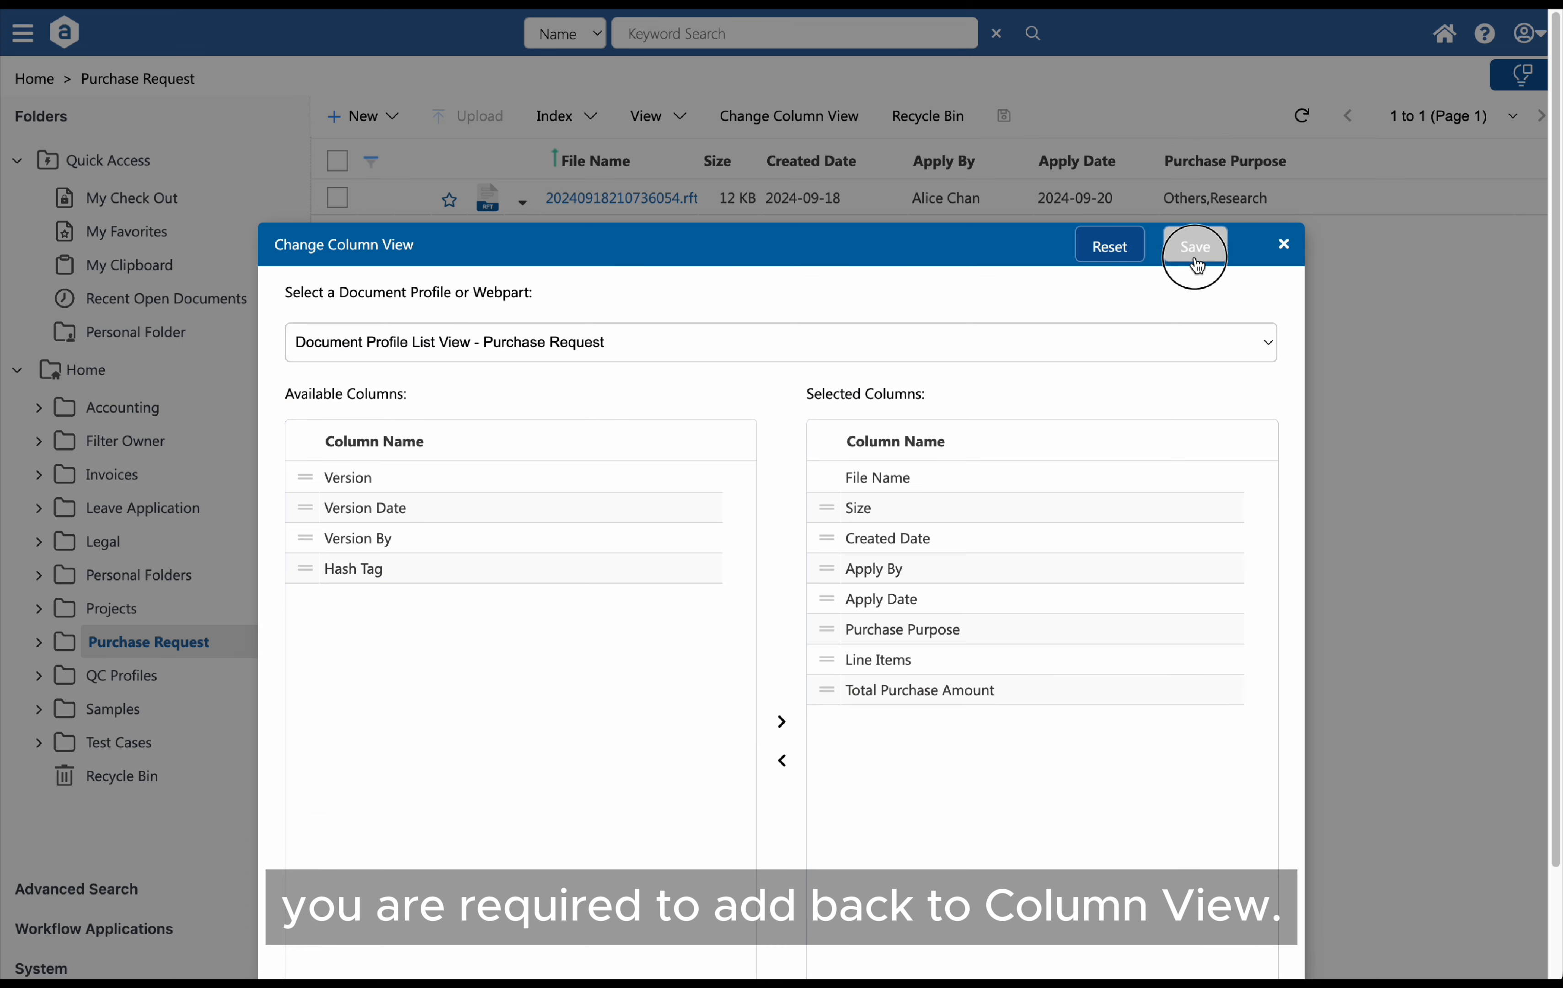
left_click(960, 117)
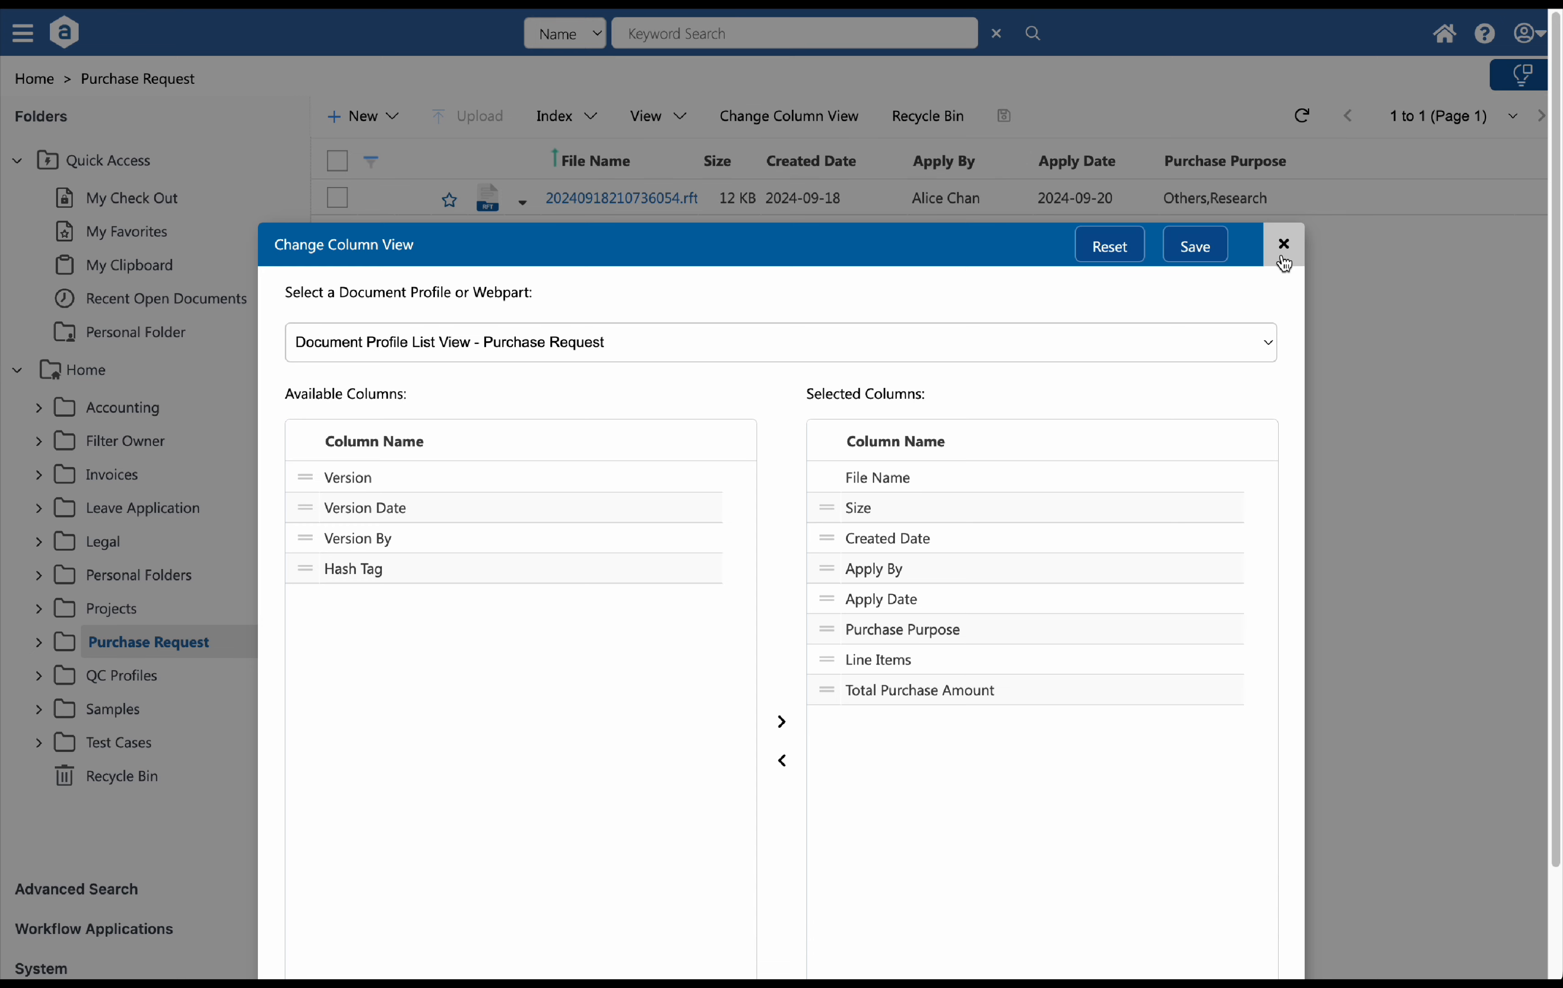
left_click(1284, 244)
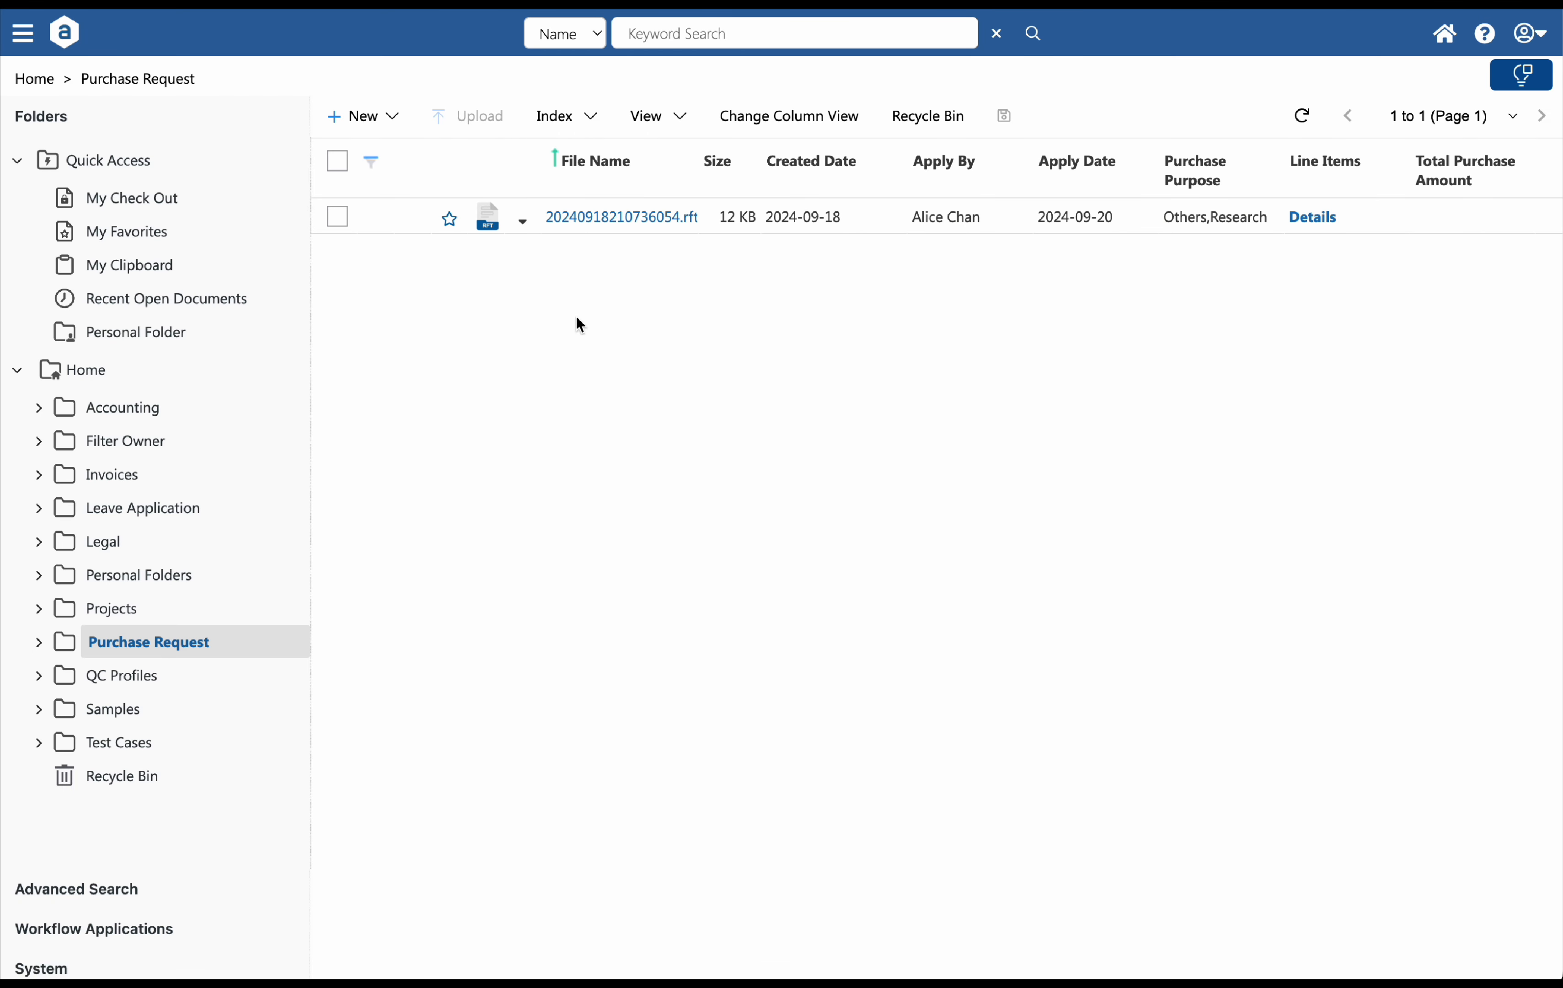
Create a new eForm record and tick the Project and Hardware purchase purposes
left_click(395, 125)
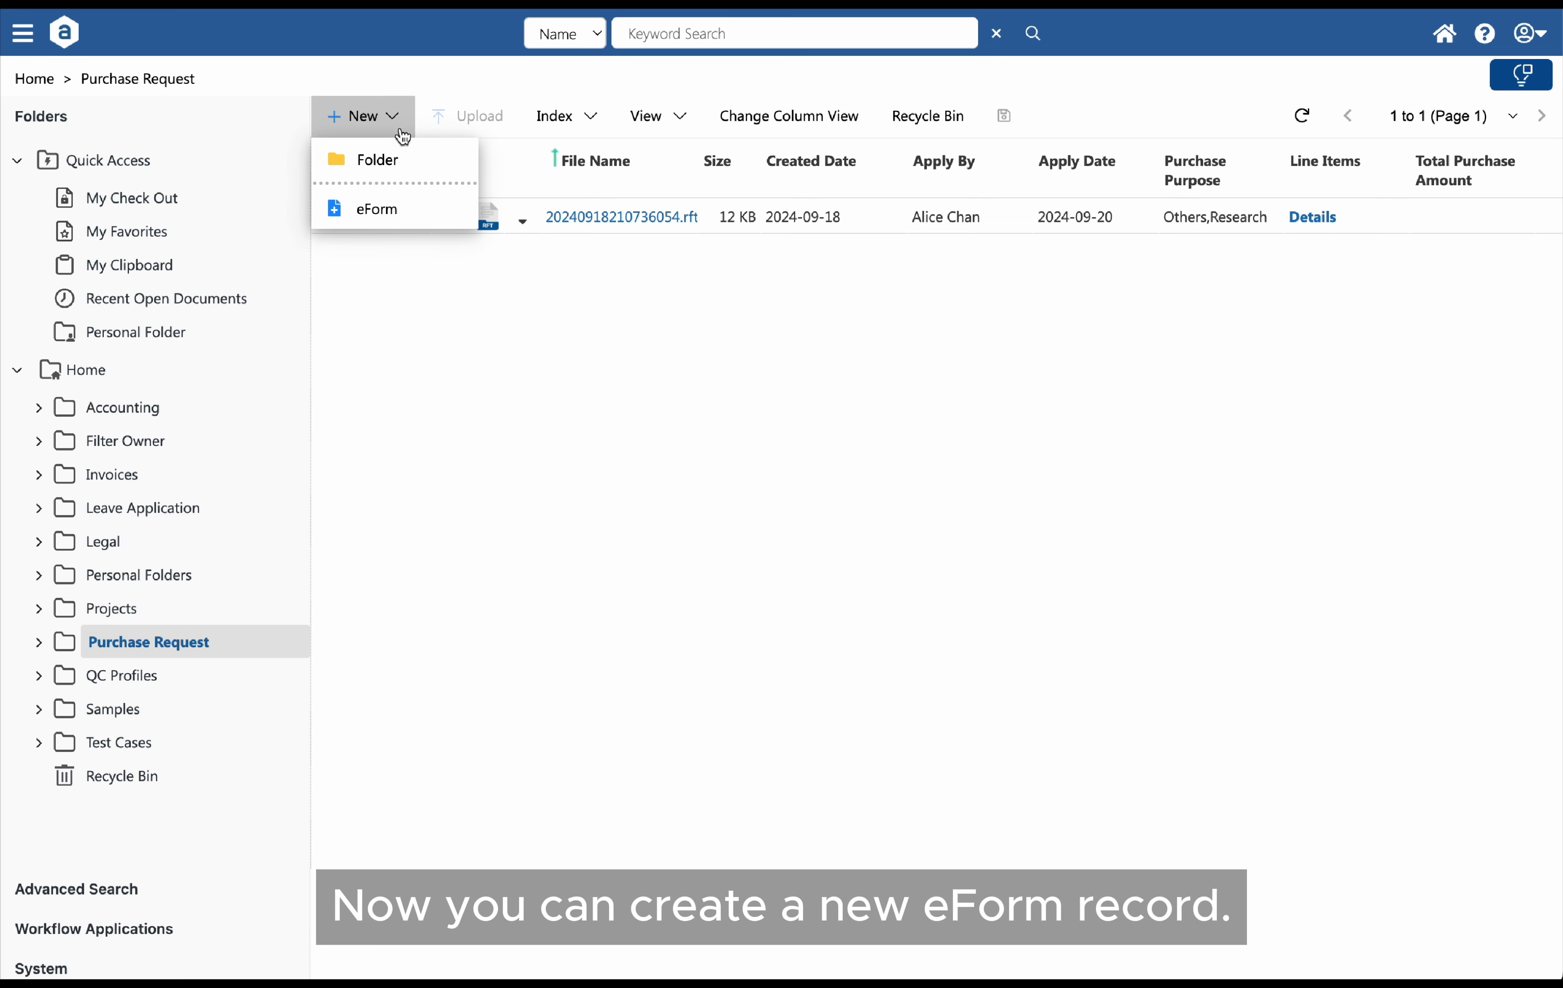
left_click(399, 225)
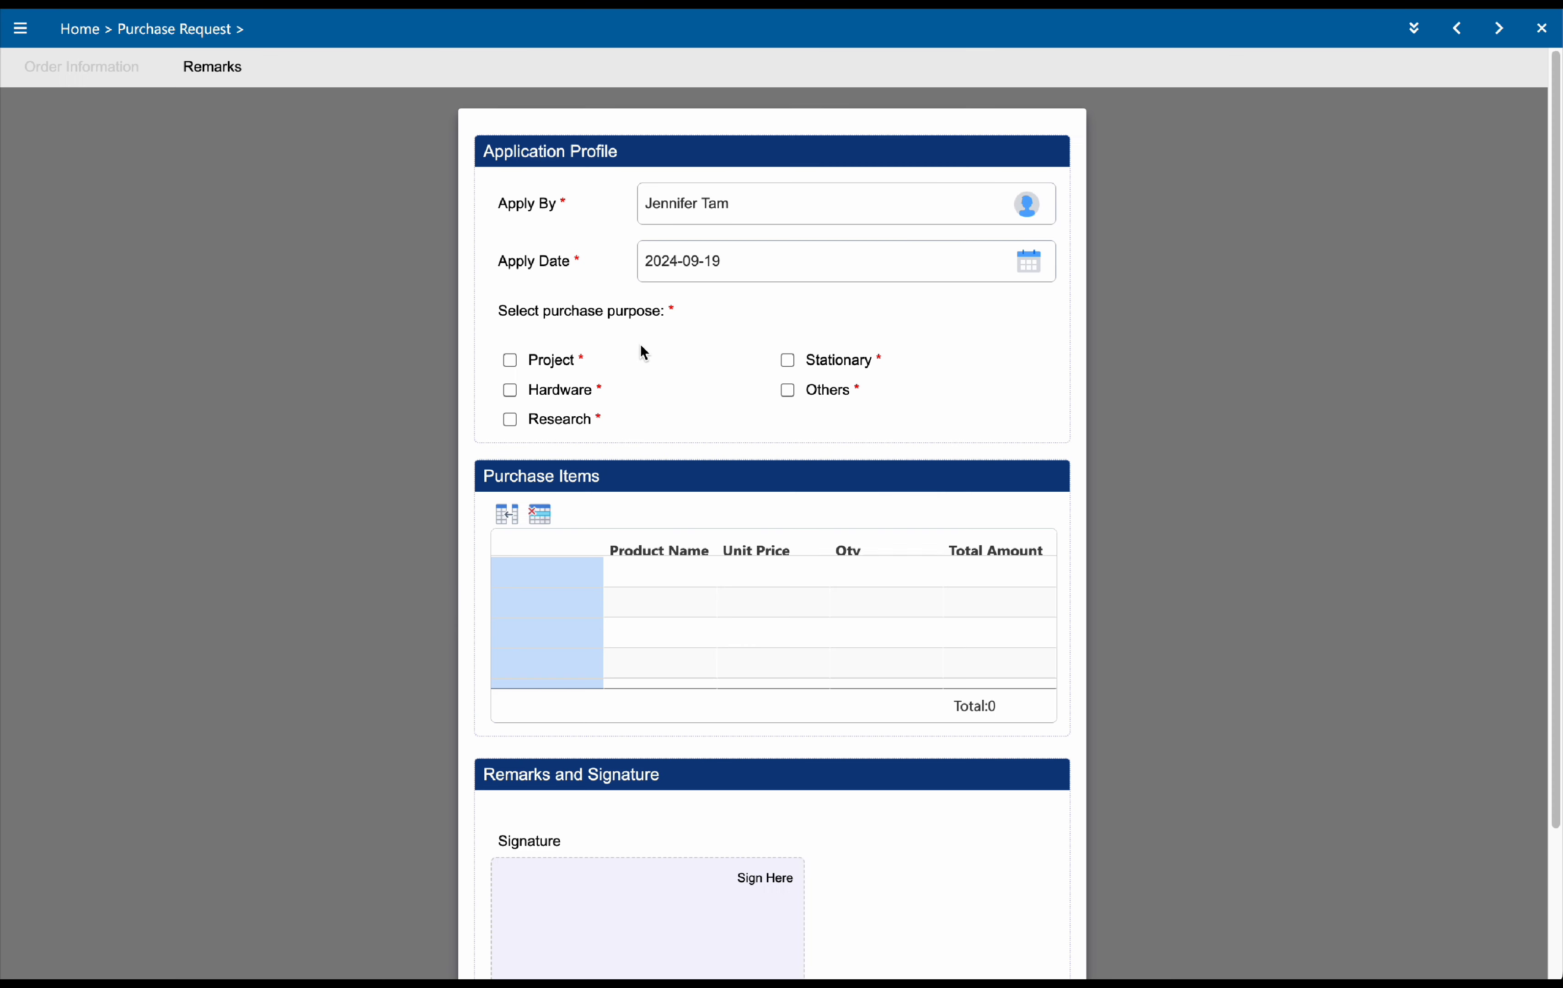
left_click(510, 360)
left_click(510, 390)
Fill line 1 with Product A, unit price 100, quantity 2 and total amount 200
left_click(634, 586)
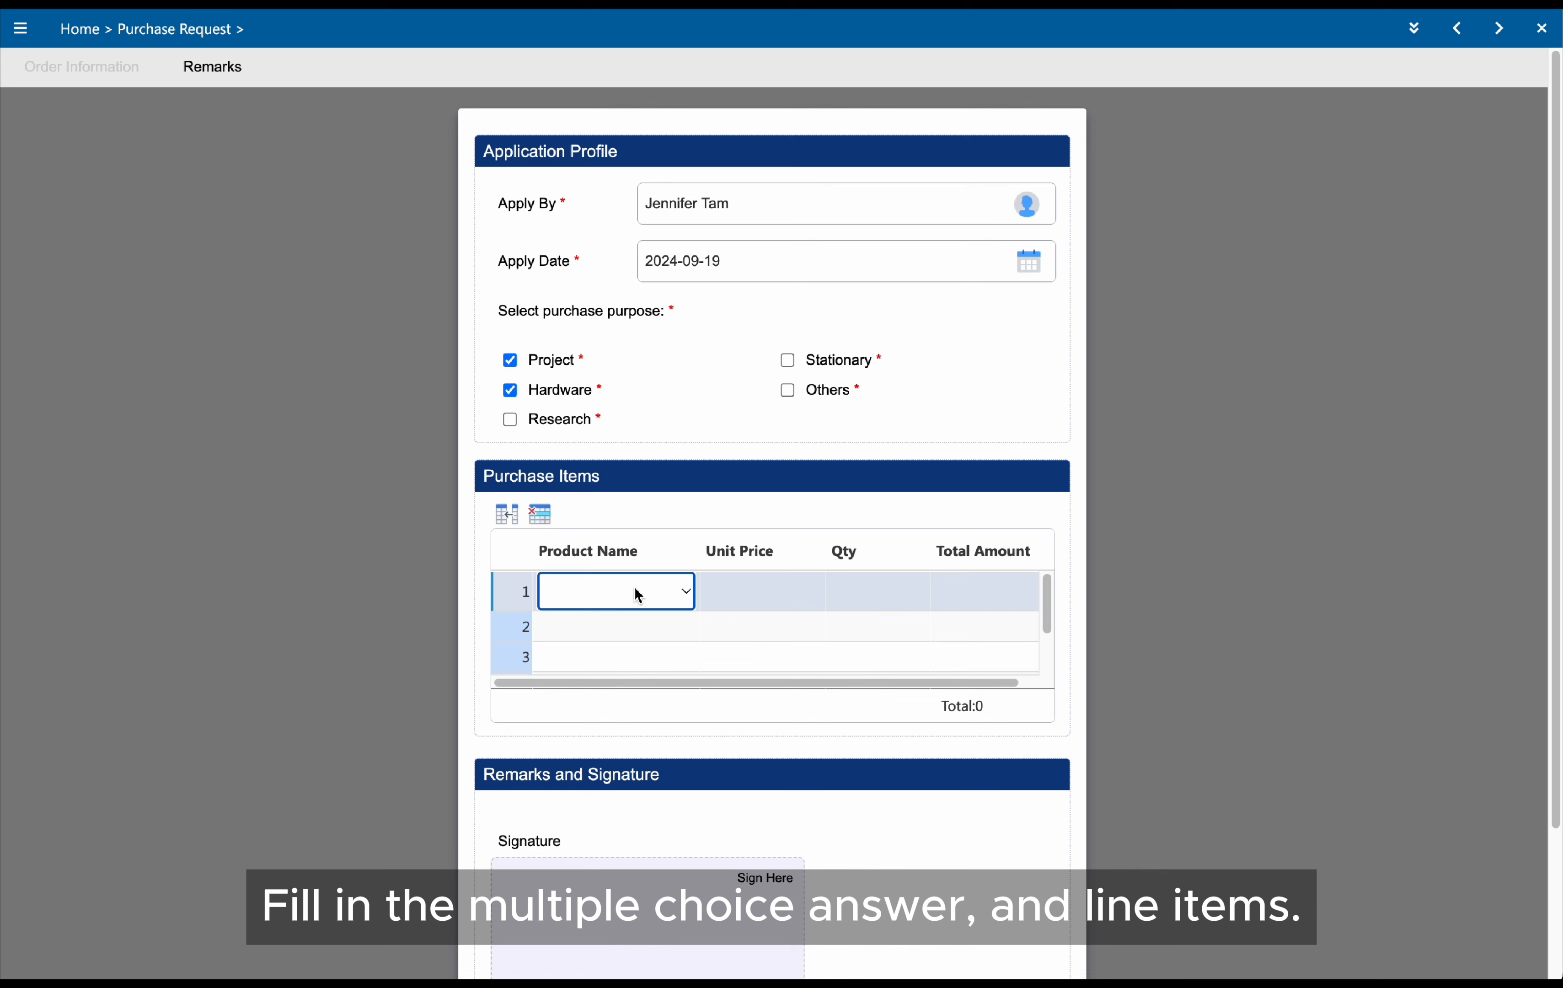
type("Product A")
key("Tab")
type("100")
key("Tab")
type("2")
key("Tab")
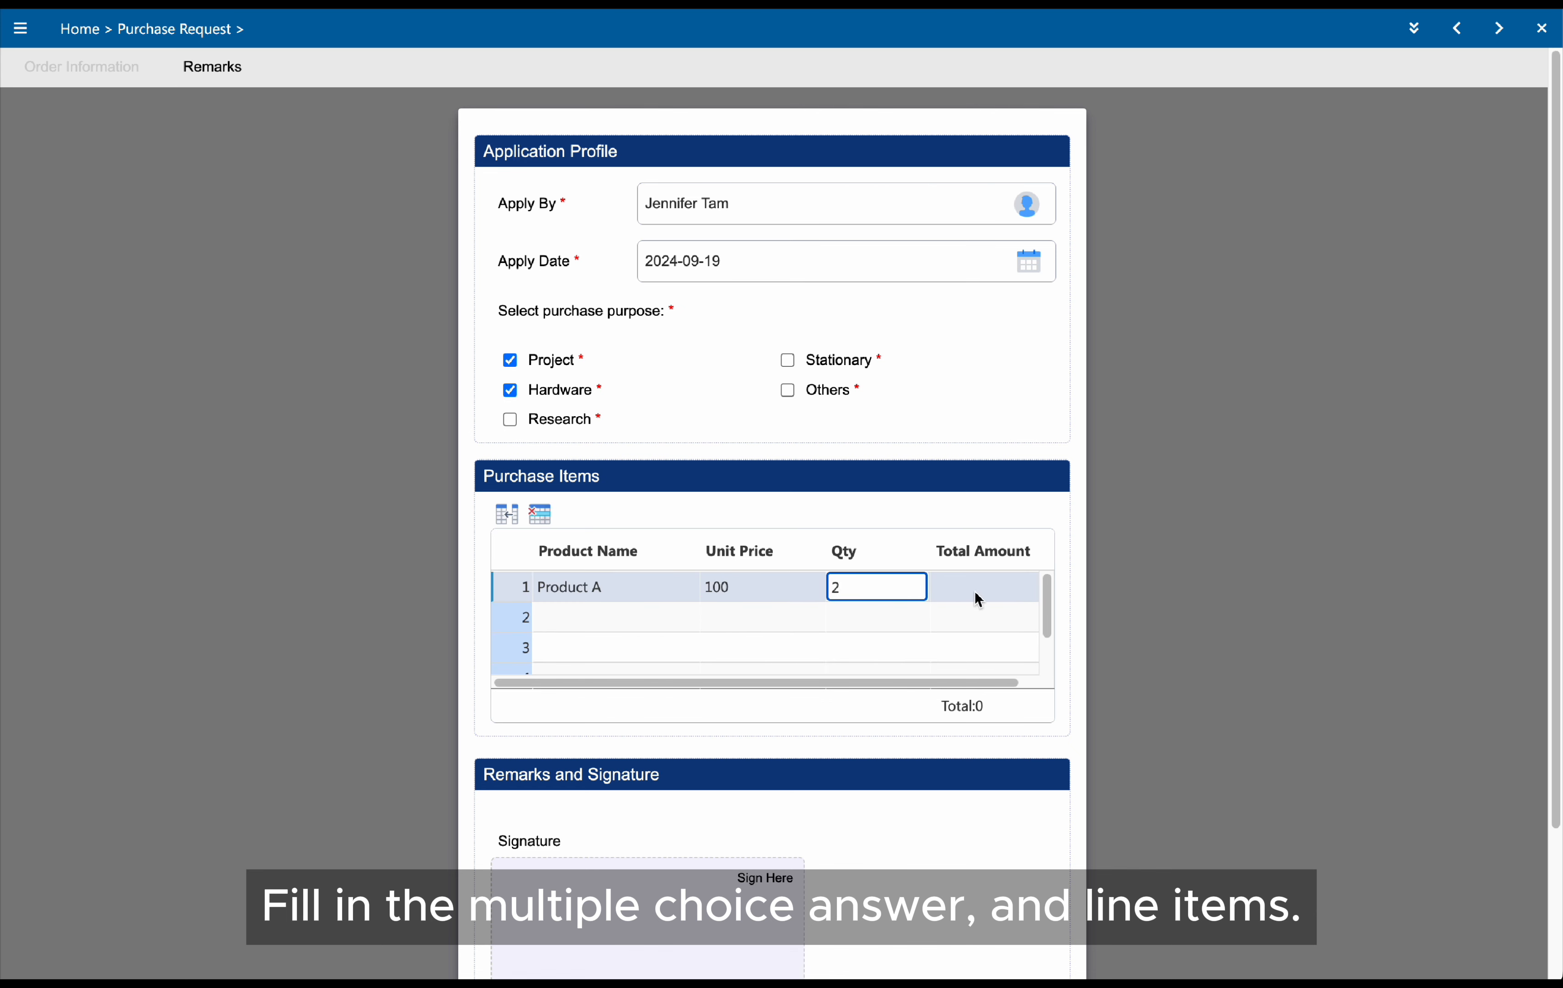
type("200")
Fill line 2 with Product B, unit price 150, quantity 3 and total amount 450, then submit the record
left_click(639, 619)
left_click(621, 672)
left_click(736, 618)
type("150")
left_click(849, 618)
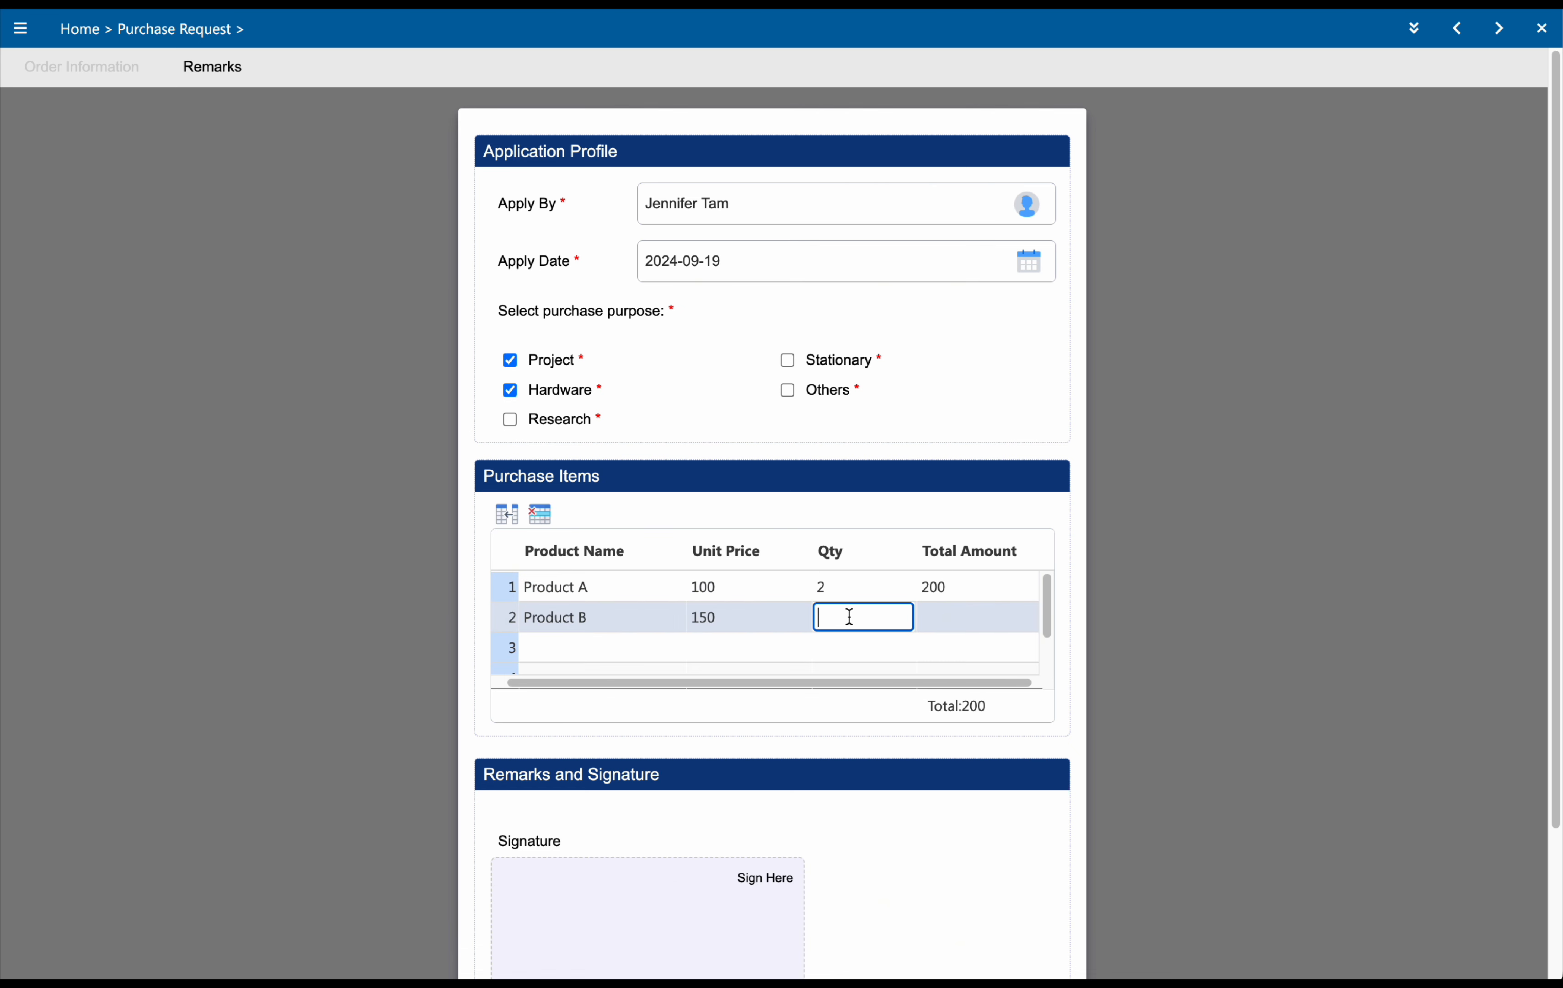
type("3")
left_click(977, 619)
type("450")
left_click(915, 523)
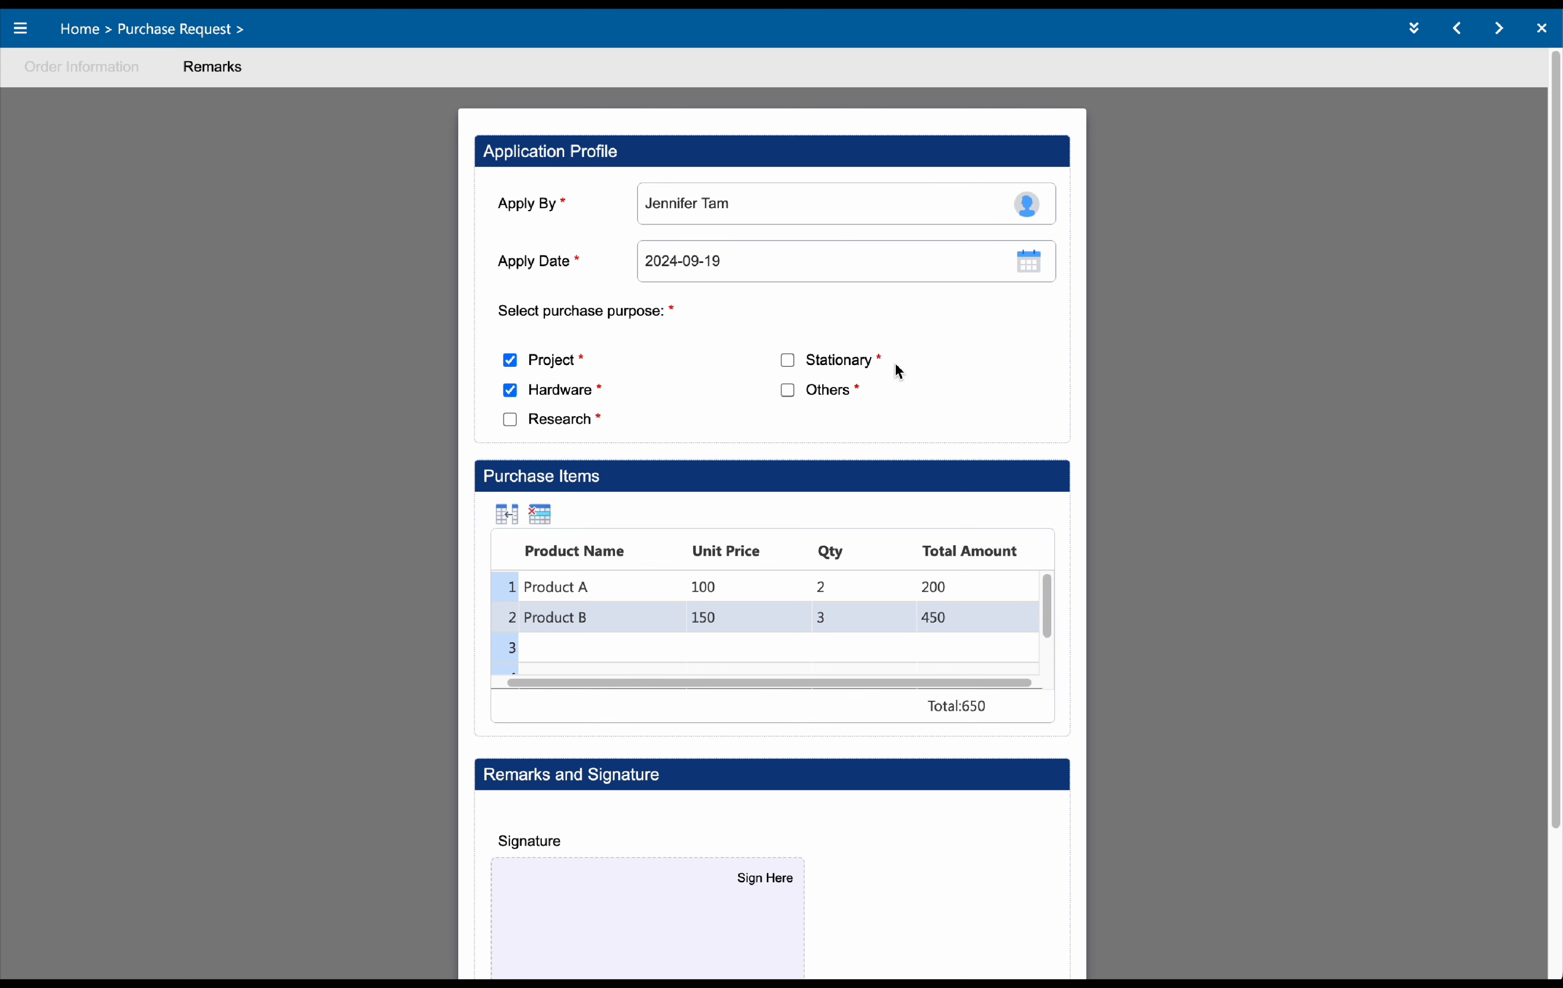
left_click(1420, 38)
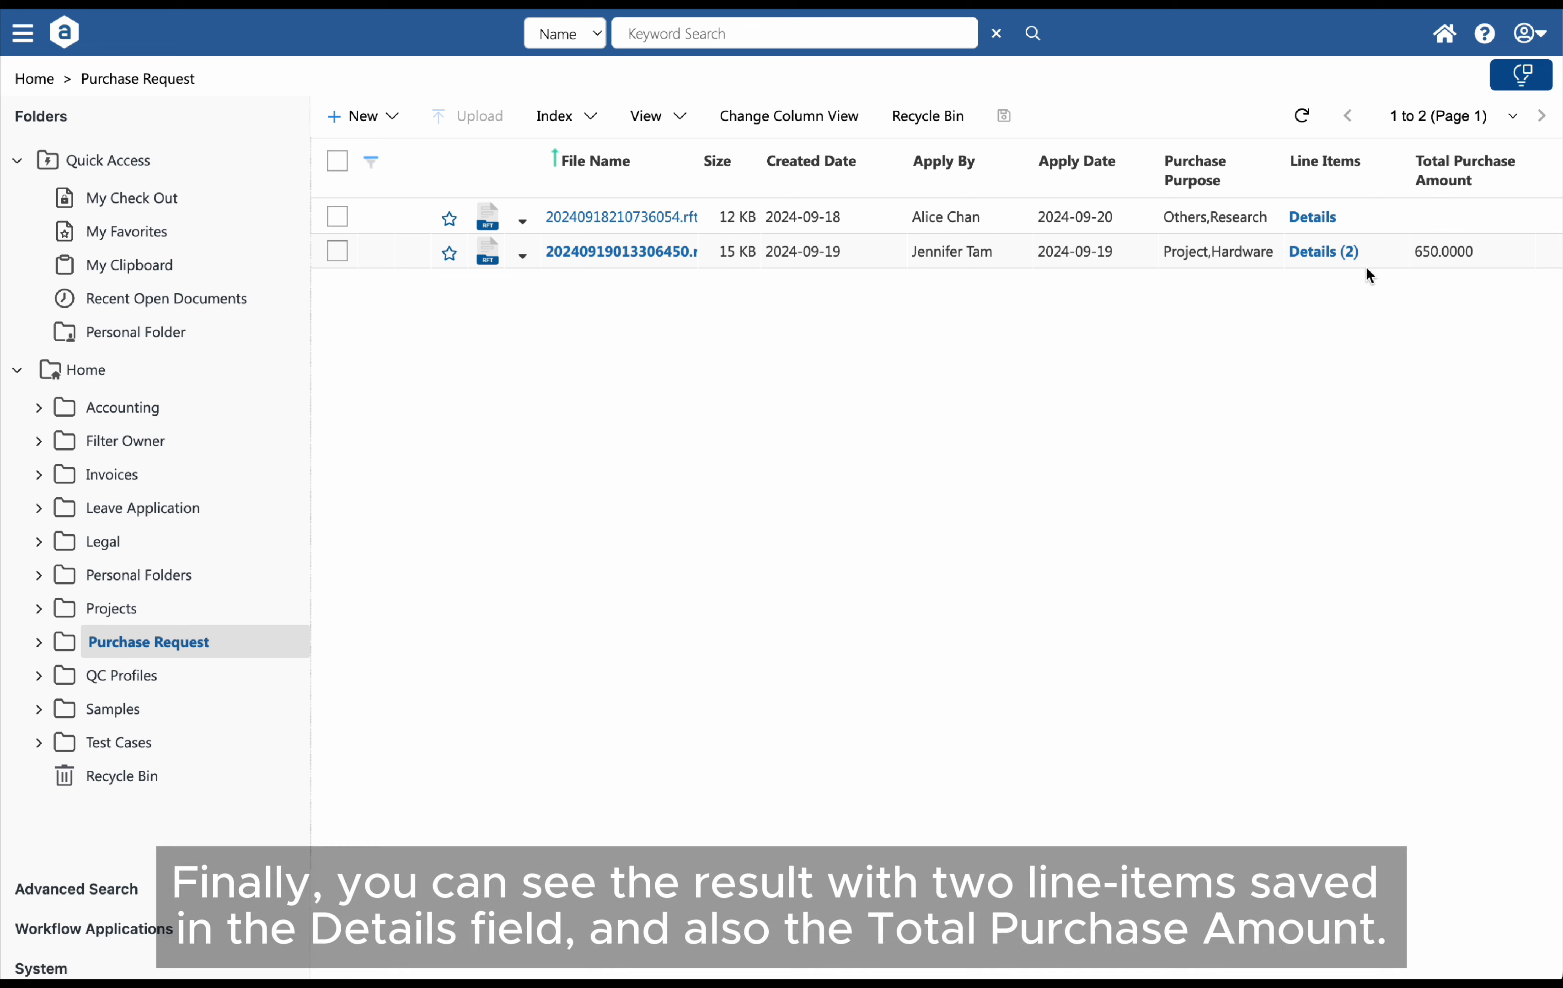
Open the new record's Line Items details to inspect the saved rows
left_click(1319, 255)
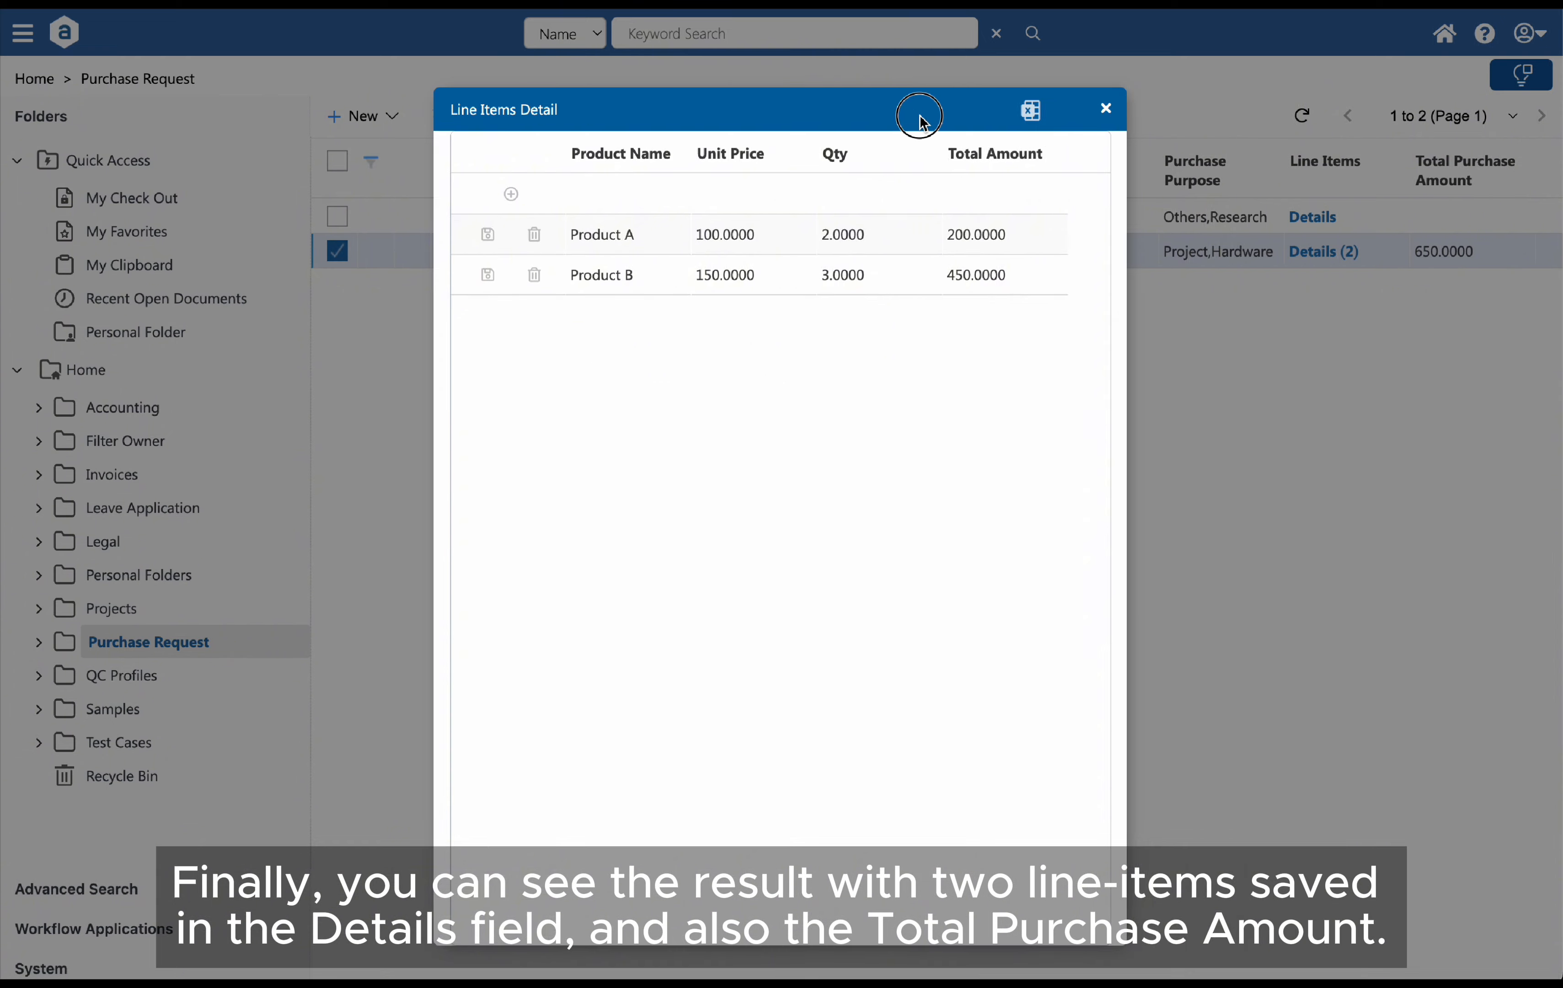
left_click_drag(920, 121, 1250, 314)
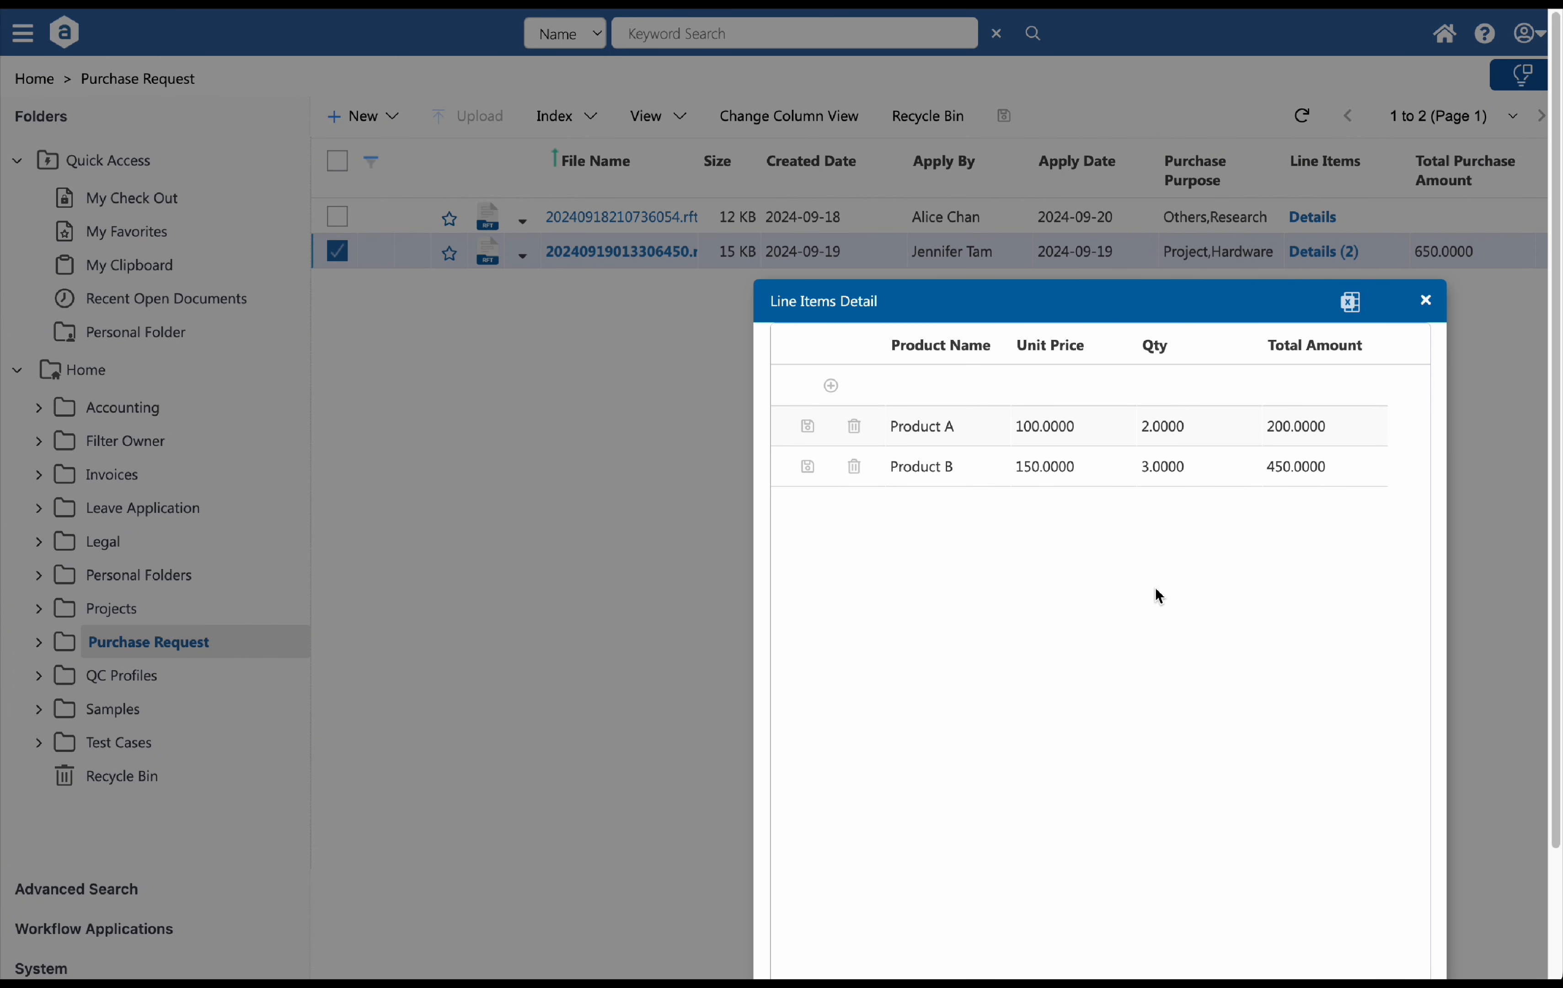